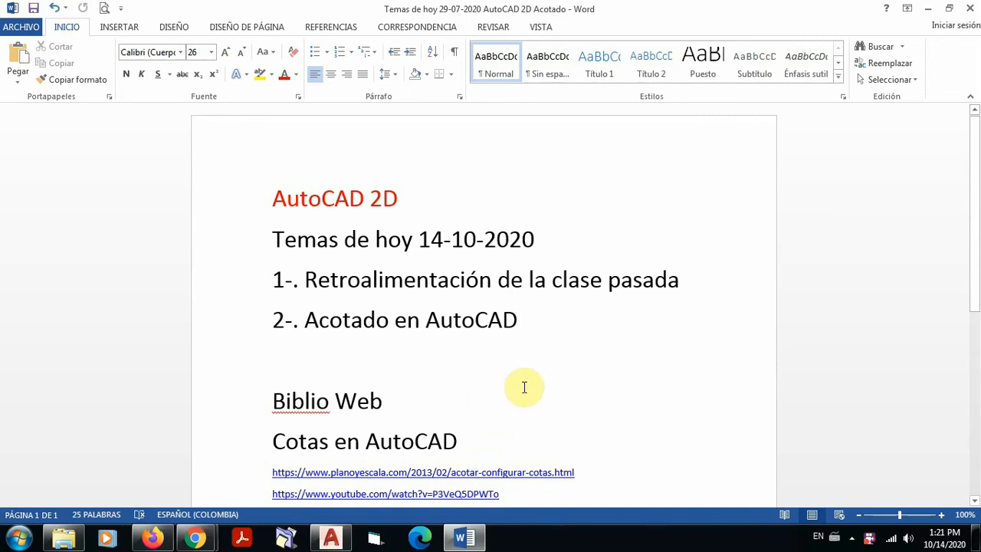
Step: Review the class agenda and highlight each reference link under Cotas en AutoCAD and Profundizar in turn
scroll(525, 386, "down", 3)
scroll(526, 385, "down", 3)
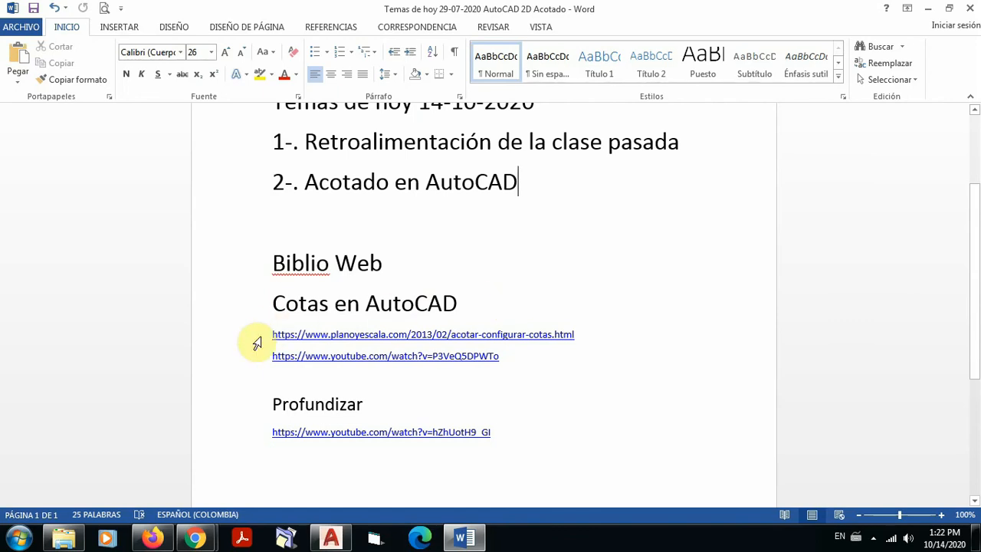
left_click_drag(272, 335, 582, 334)
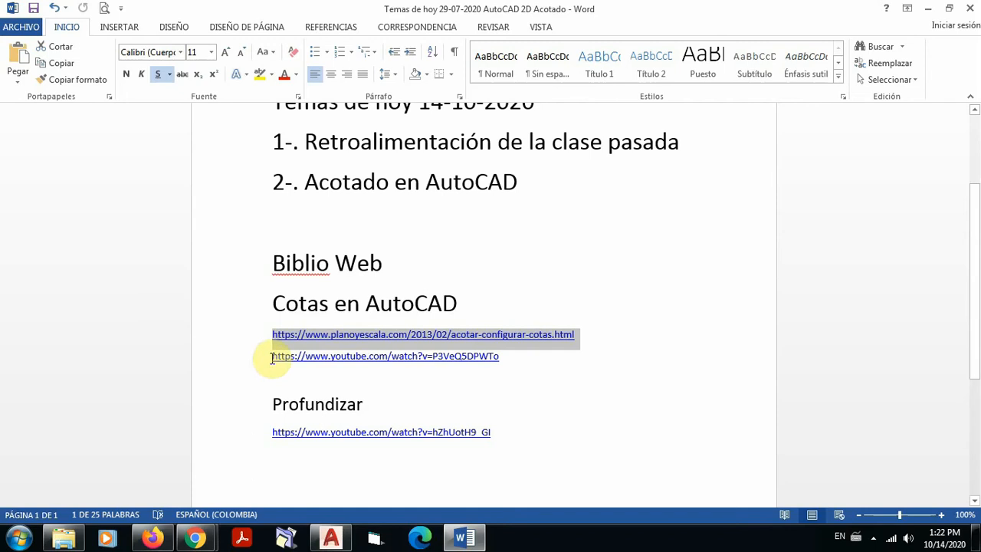
left_click_drag(272, 357, 509, 366)
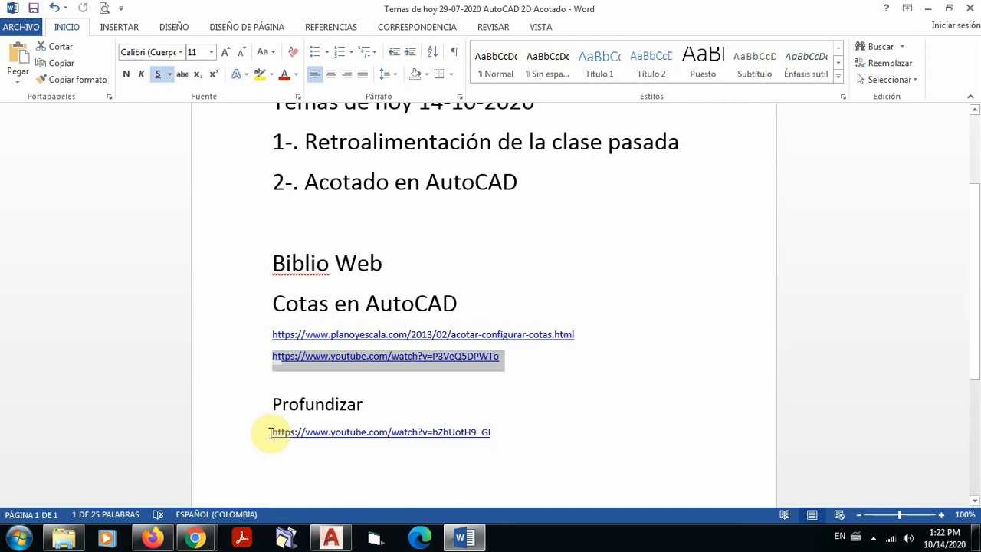
left_click_drag(269, 432, 499, 433)
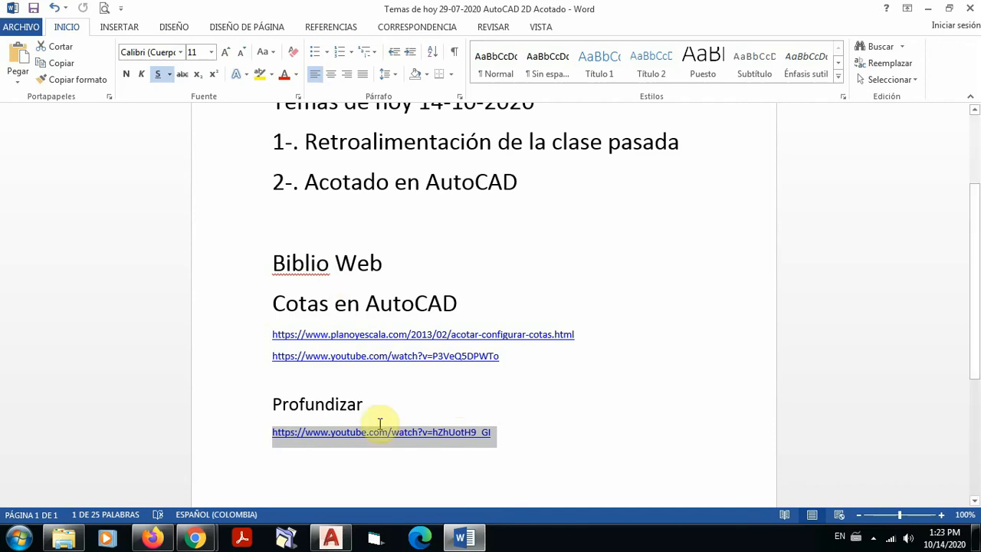
left_click(515, 436)
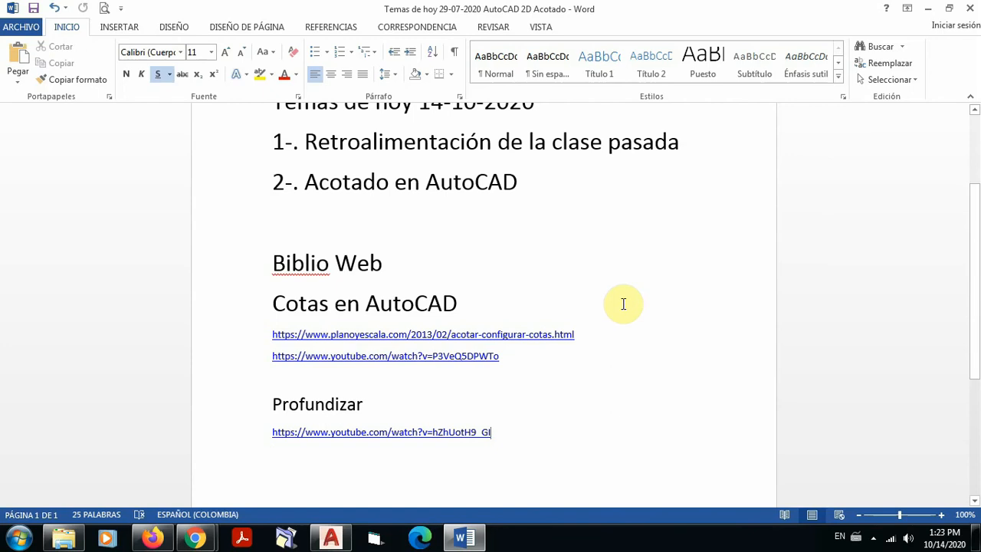
scroll(625, 303, "up", 1)
scroll(625, 303, "up", 1)
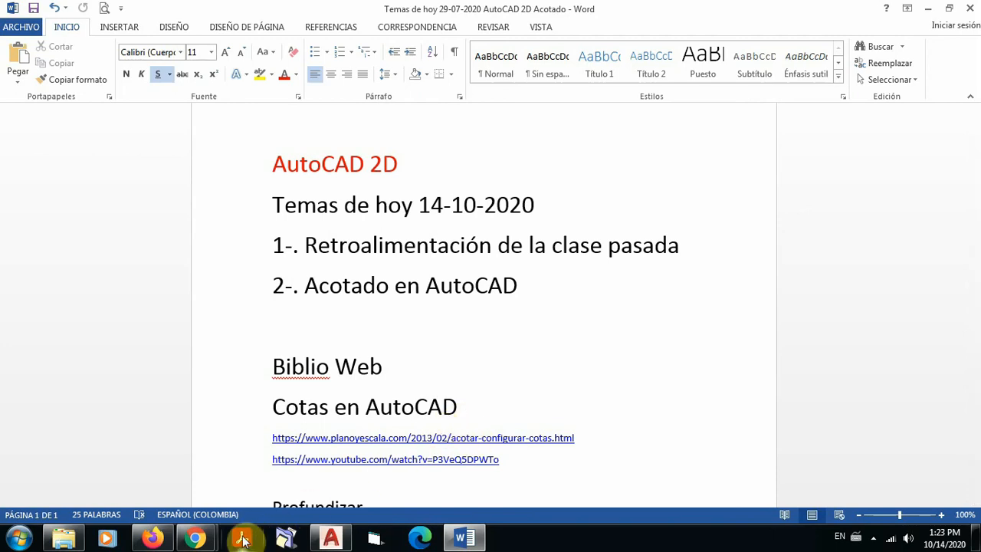
Step: Switch to AutoCAD and examine the two architectural floor plans in Planta Arquitectonica.dwg
mouse_move(205, 538)
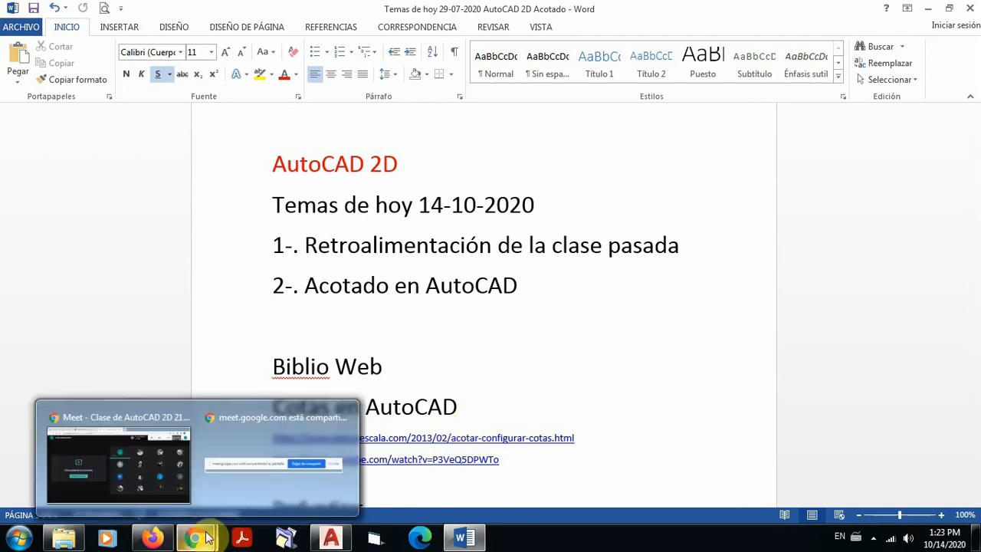
left_click(330, 538)
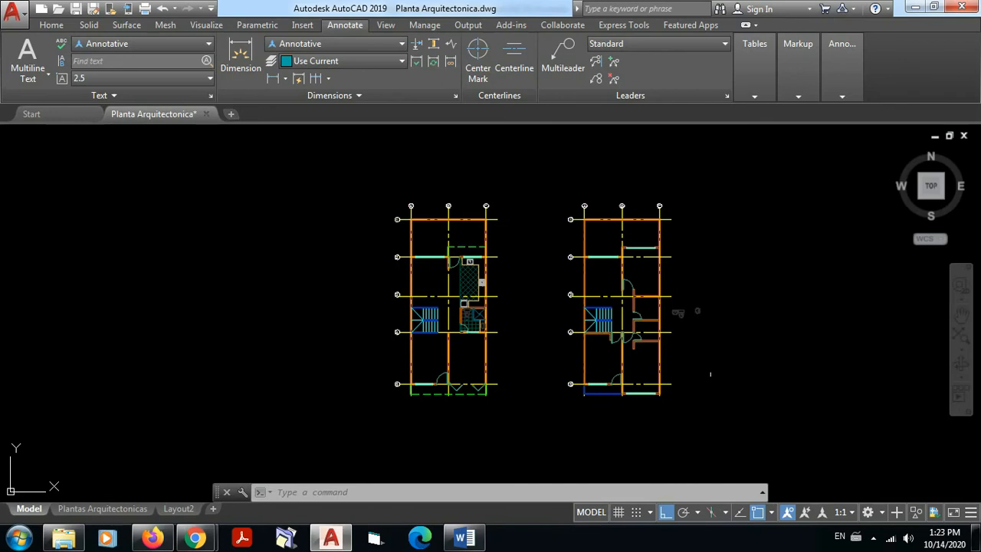
scroll(519, 232, "up", 2)
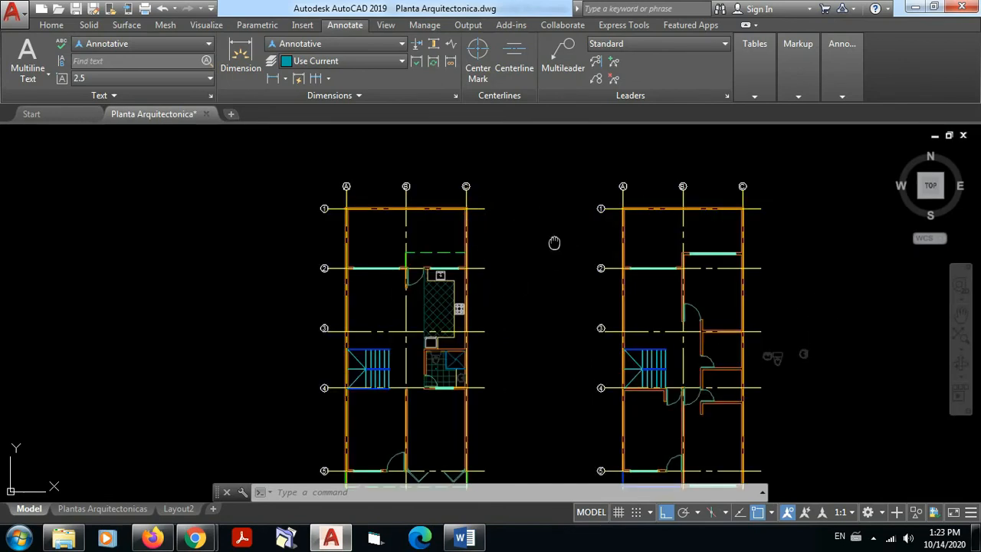
mouse_move(553, 245)
middle_mouse_down()
mouse_move(508, 199)
mouse_move(502, 206)
middle_mouse_up()
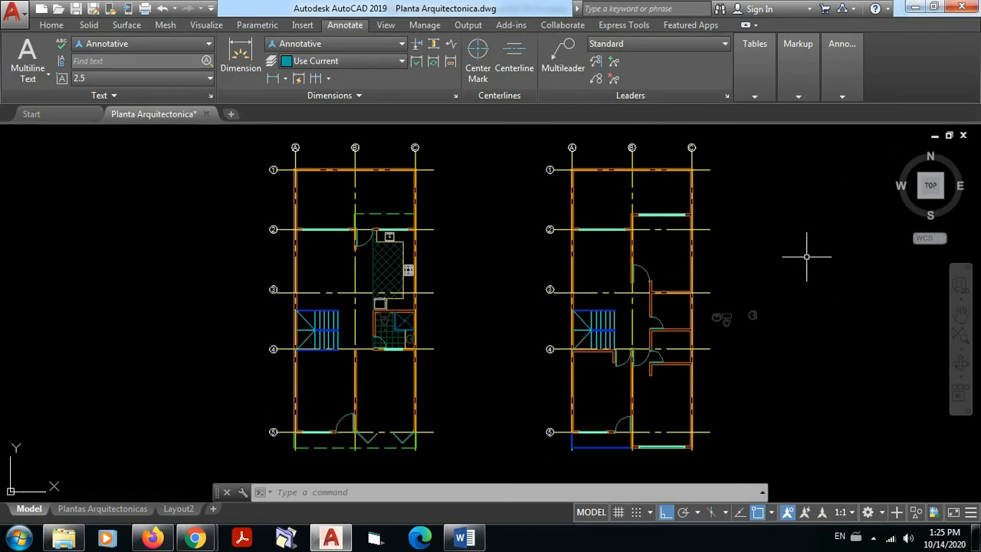
Step: Switch to the Word notes and add blank lines below the Profundizar link to reach the start of a second page
left_click(481, 541)
scroll(586, 333, "down", 7)
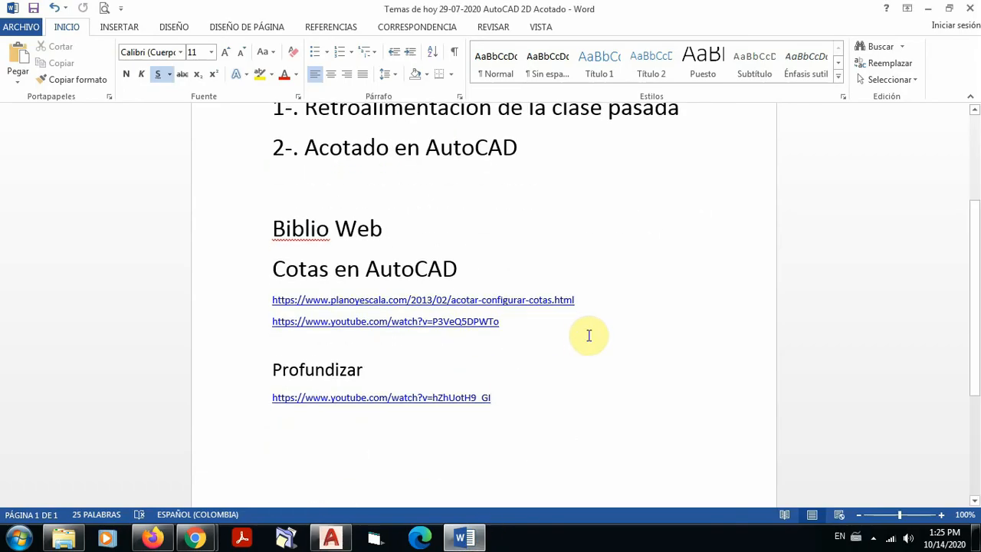
scroll(592, 335, "down", 1)
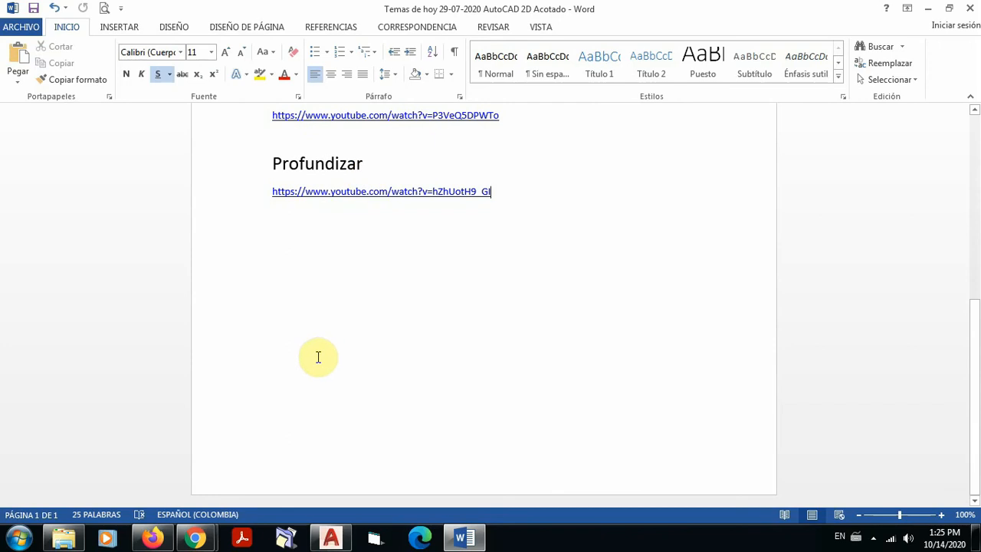
left_click(296, 328)
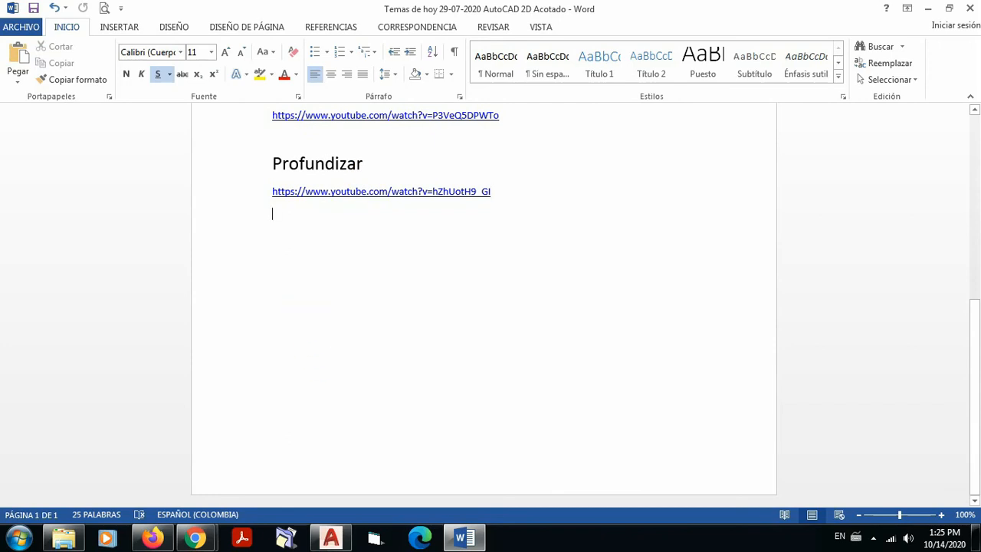
key("Return")
key("Return")
key("Return")
key("Return")
key("Return")
key("Return")
key("Return")
key("Return")
key("Return")
key("Return")
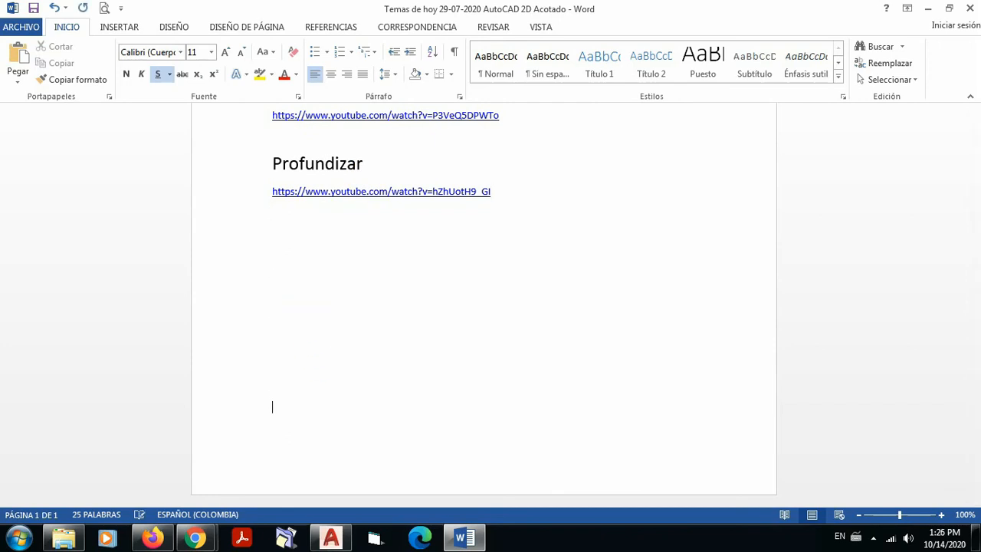
key("Return")
key("Return")
key("Return")
key("Return")
key("Return")
key("Return")
key("Return")
key("Return")
key("Return")
key("Return")
key("Return")
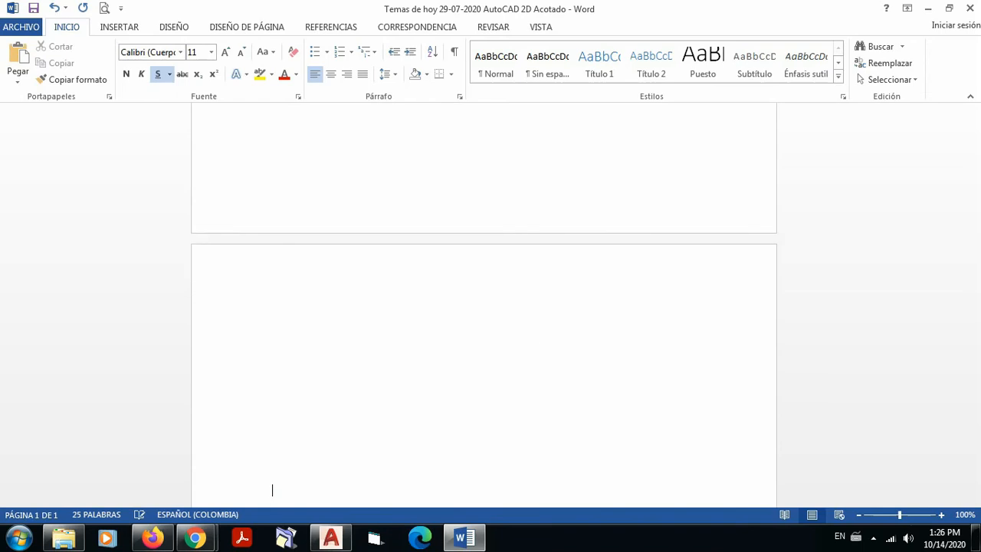
key("Return")
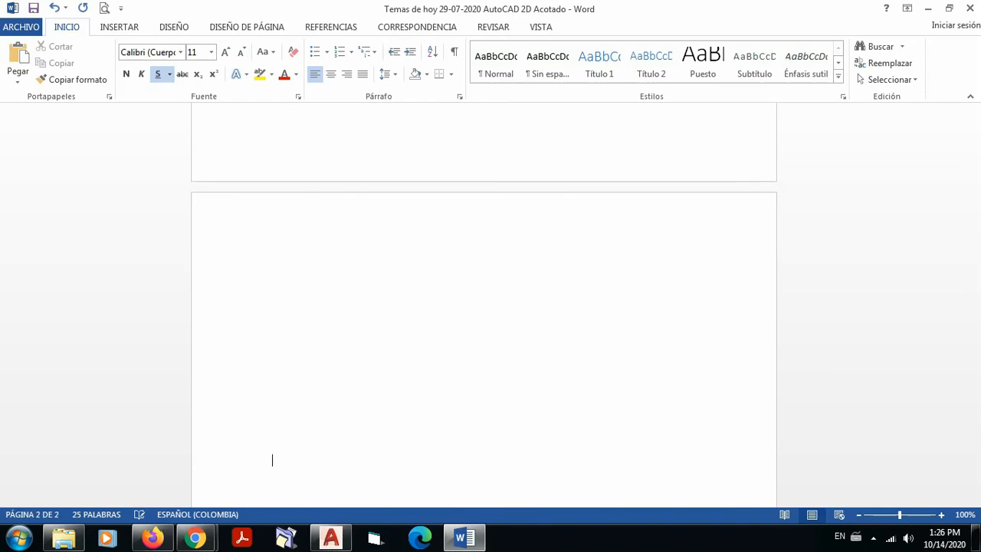
key("BackSpace")
key("BackSpace")
key("BackSpace")
key("BackSpace")
key("BackSpace")
key("BackSpace")
key("BackSpace")
key("BackSpace")
key("BackSpace")
key("BackSpace")
key("BackSpace")
key("BackSpace")
key("BackSpace")
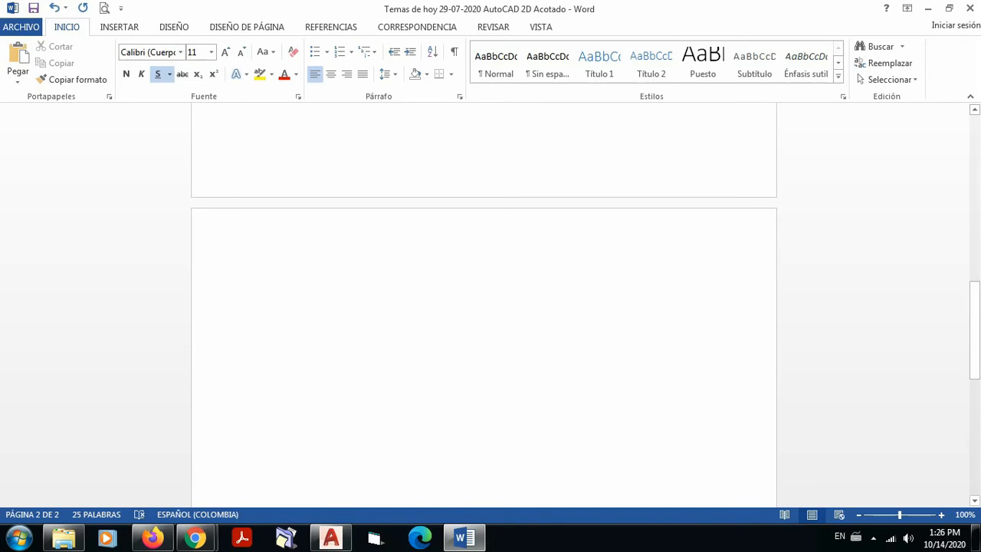
Step: Write CPNAA at the start of the second page and enlarge its text to size 22
type("g")
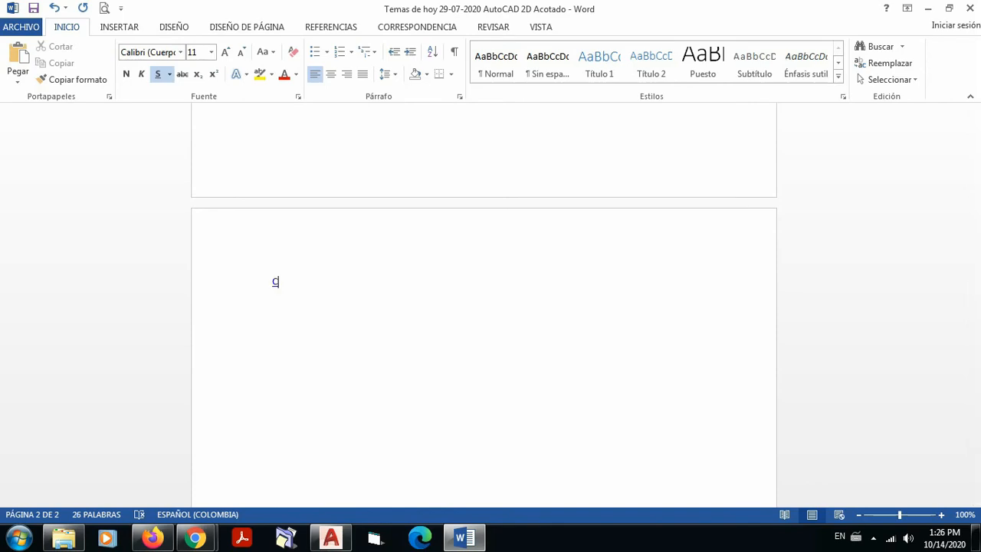
type("PNAA")
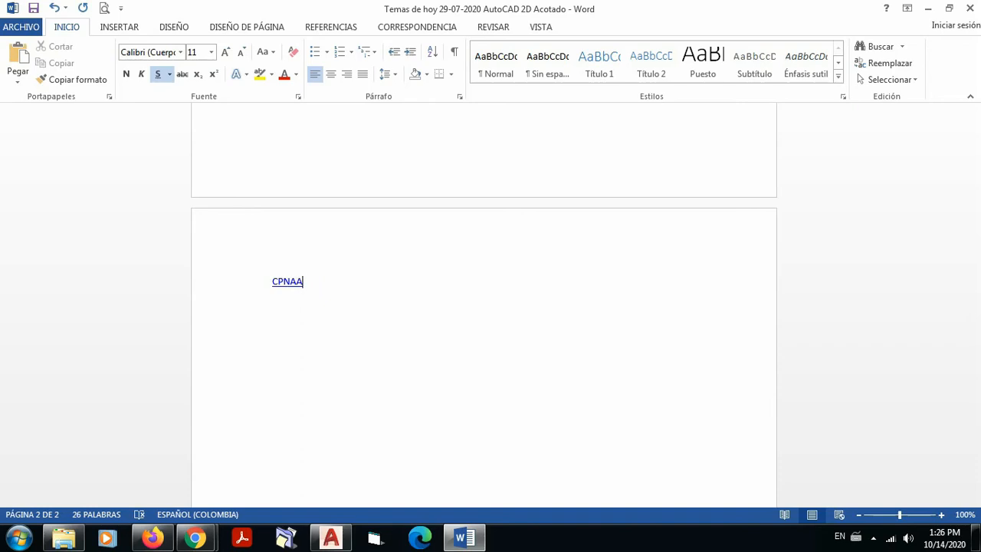
left_click(228, 298)
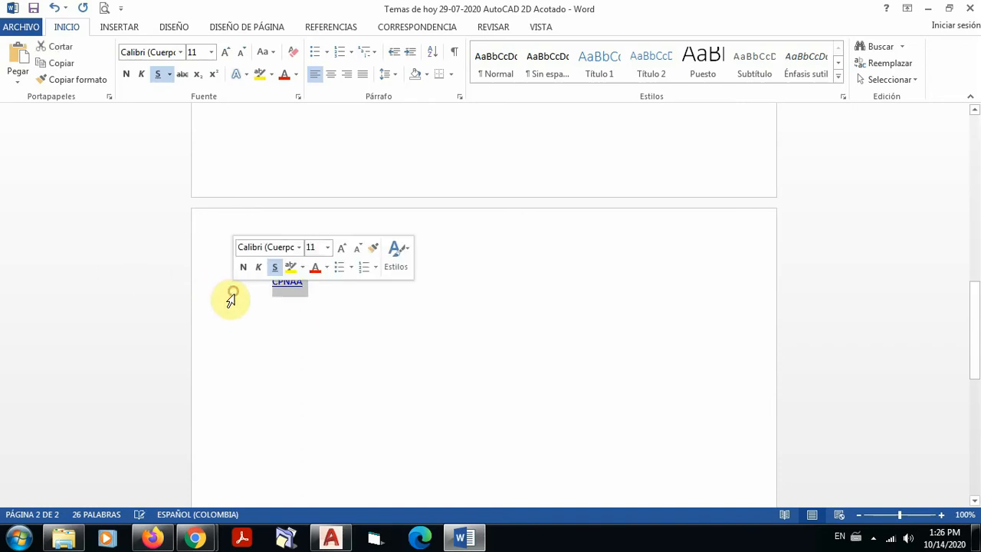
left_click(226, 52)
left_click(226, 53)
left_click(225, 52)
left_click(226, 53)
left_click(225, 52)
left_click(225, 53)
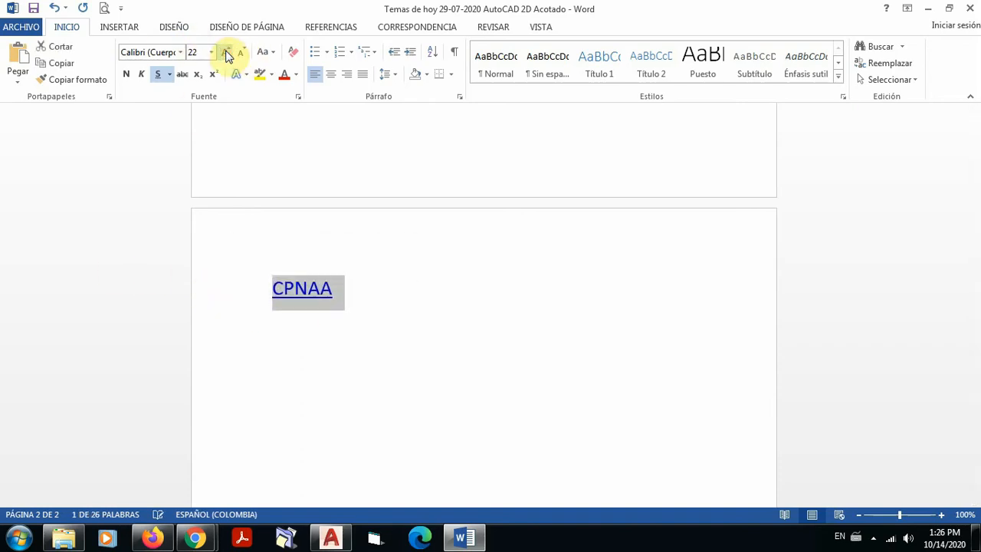
left_click(395, 299)
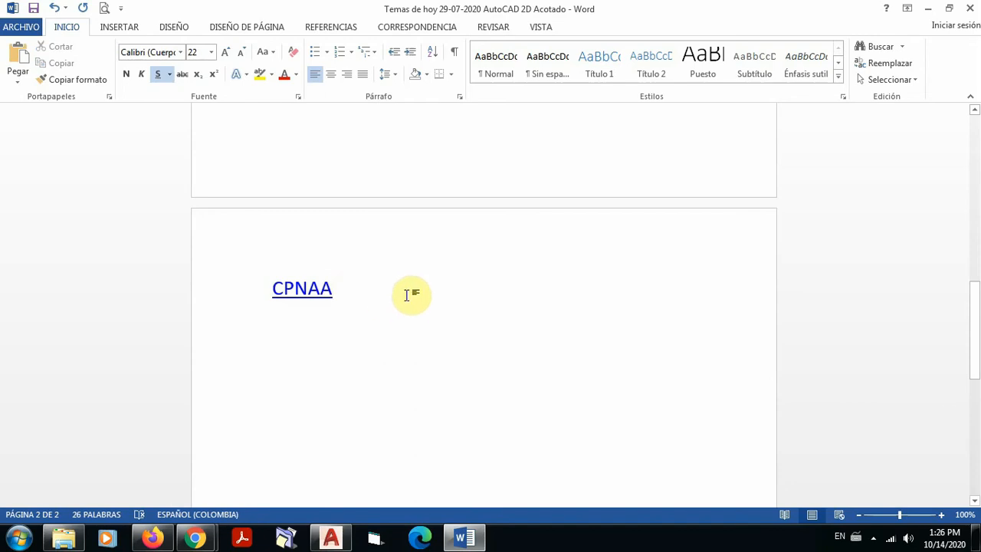
Step: Check the floor plans in AutoCAD, and return to the Word notes to highlight the YouTube link under Profundizar
left_click(334, 539)
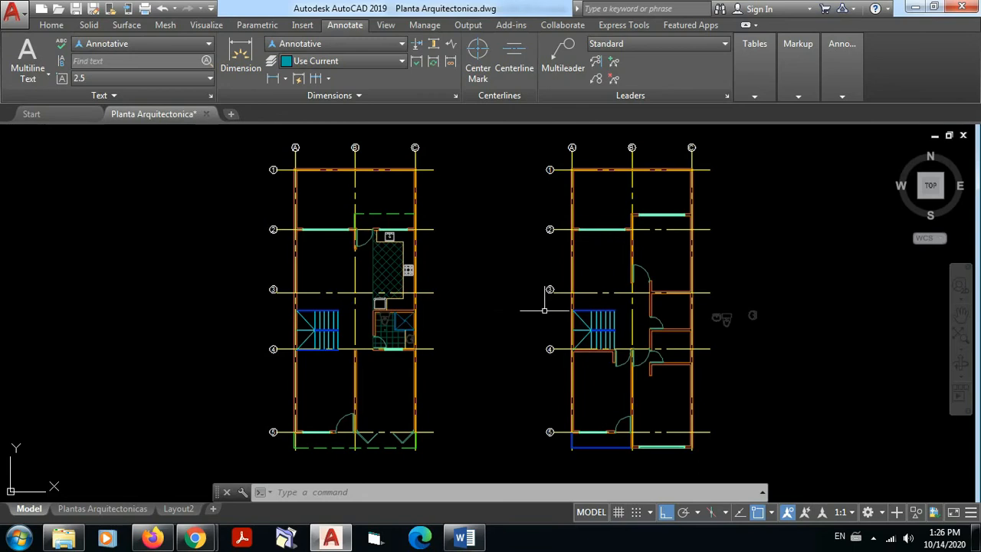
left_click(463, 538)
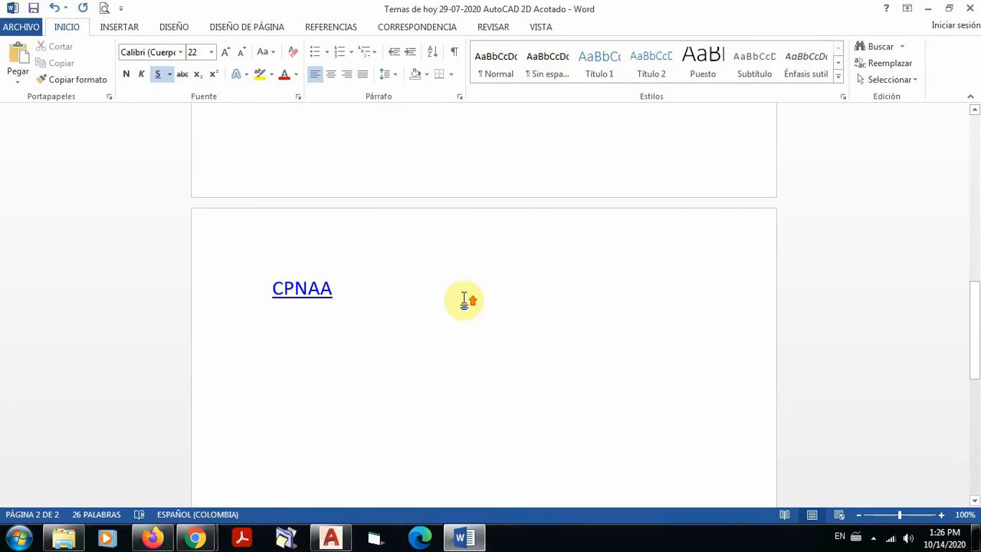
scroll(462, 298, "up", 7)
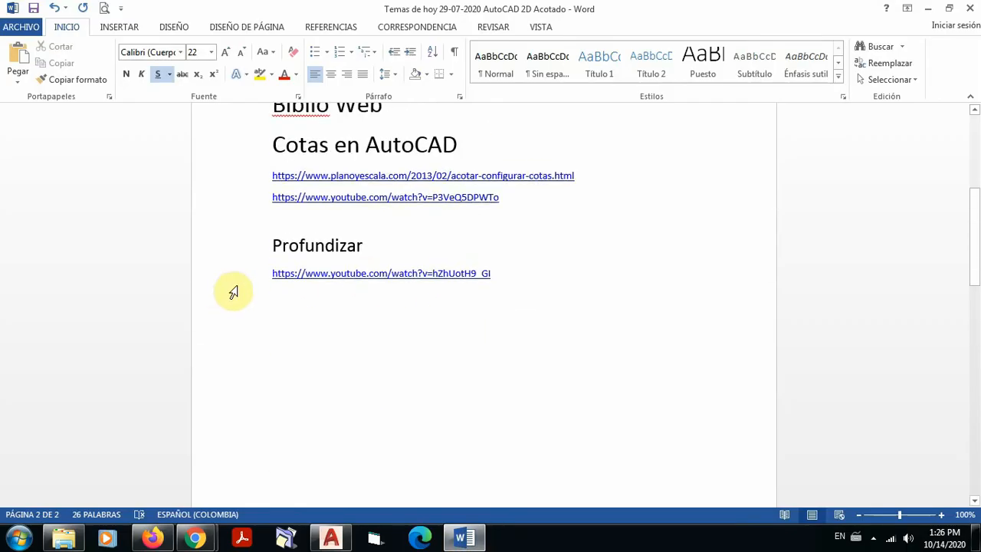
left_click(250, 279)
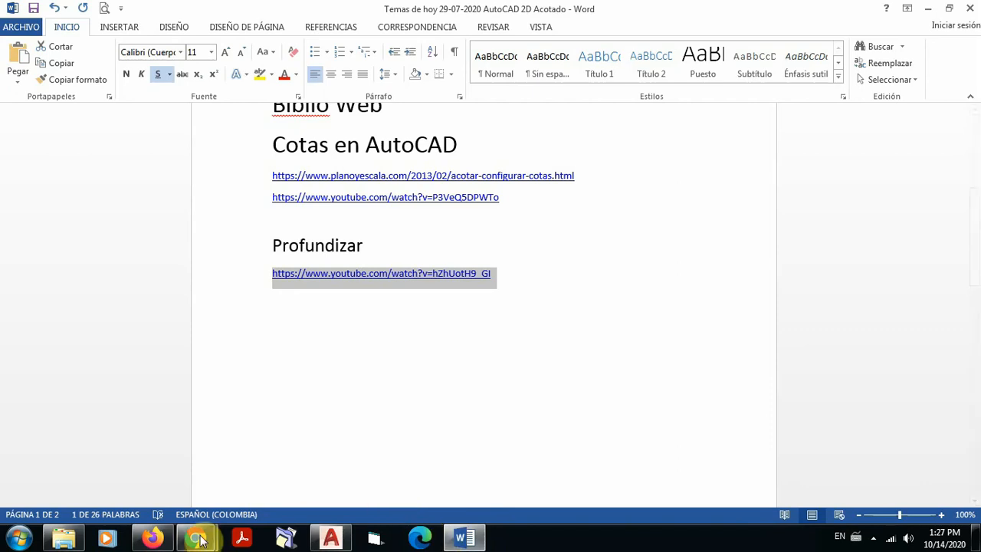
Step: Check the Google Meet call in Chrome, and return to the AutoCAD floor plans, dismissing the presentation notification
mouse_move(195, 538)
left_click(148, 490)
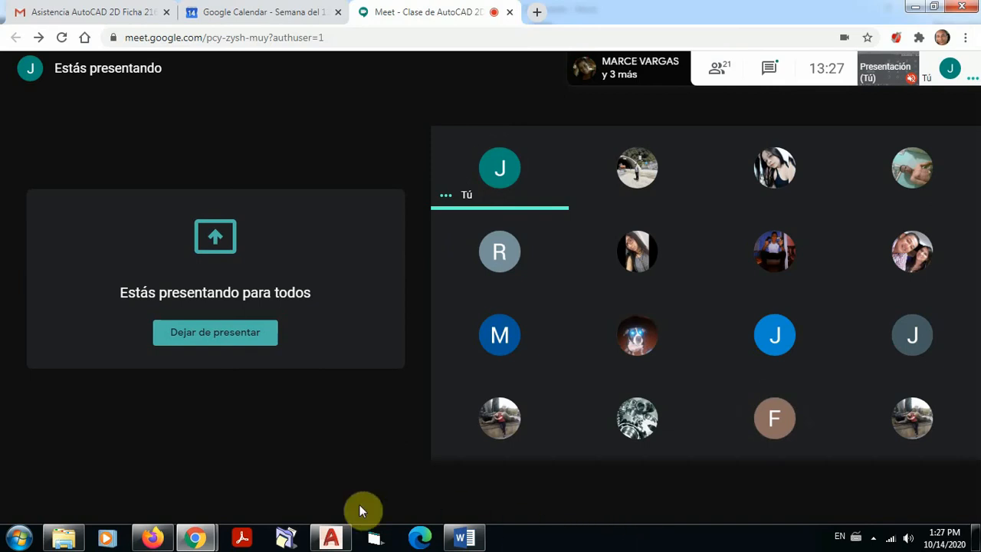
left_click(332, 537)
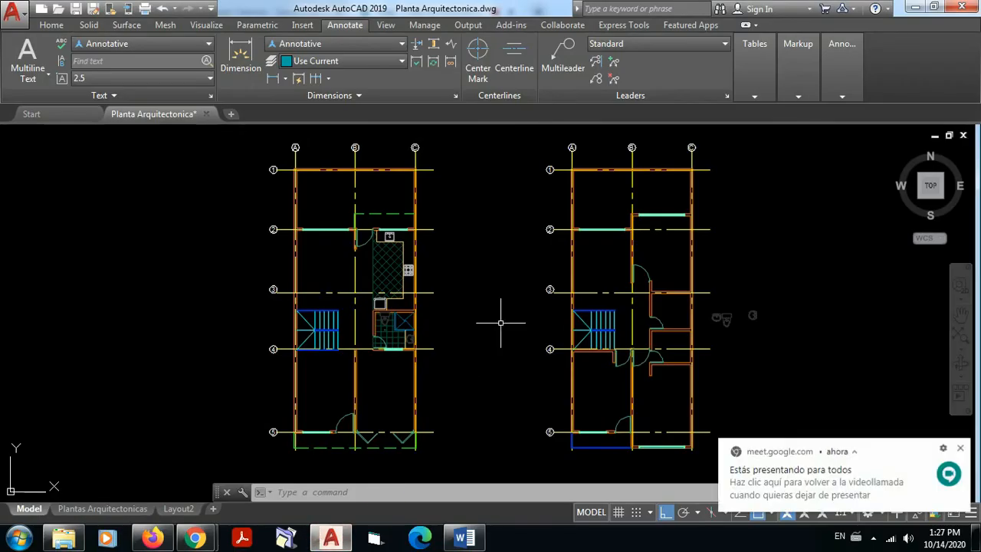
left_click(962, 448)
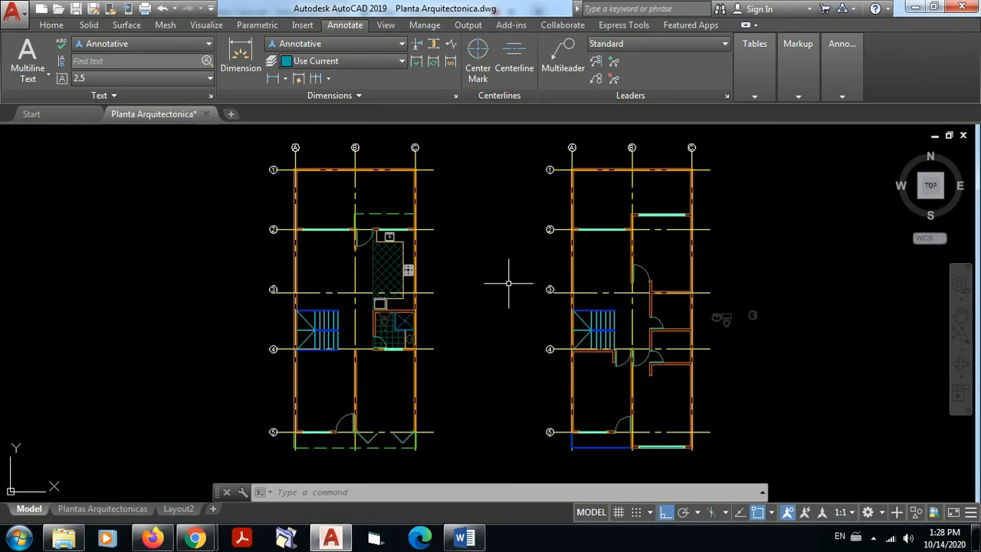
Step: Switch to the Google Meet call in Chrome and mute the participant whose microphone is open for everyone
mouse_move(198, 541)
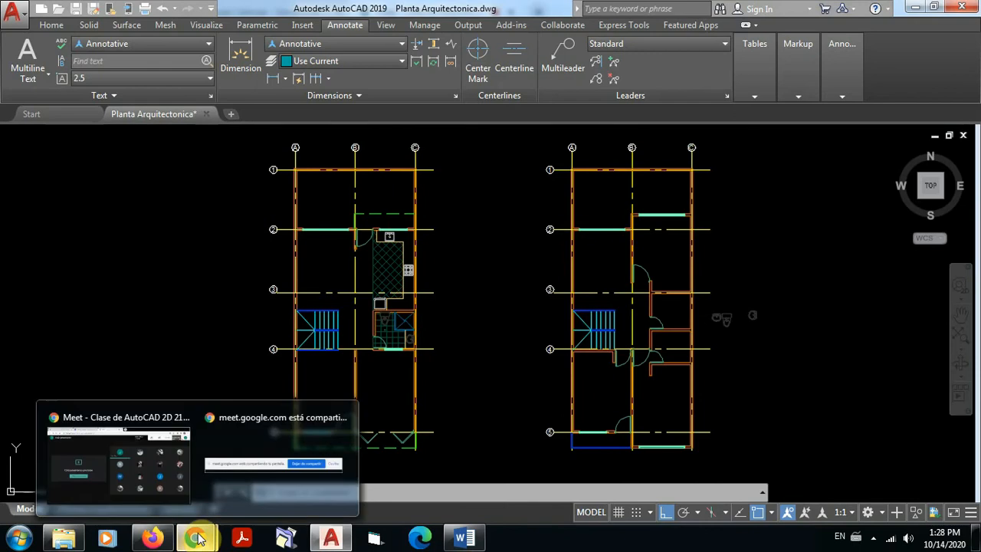
left_click(168, 482)
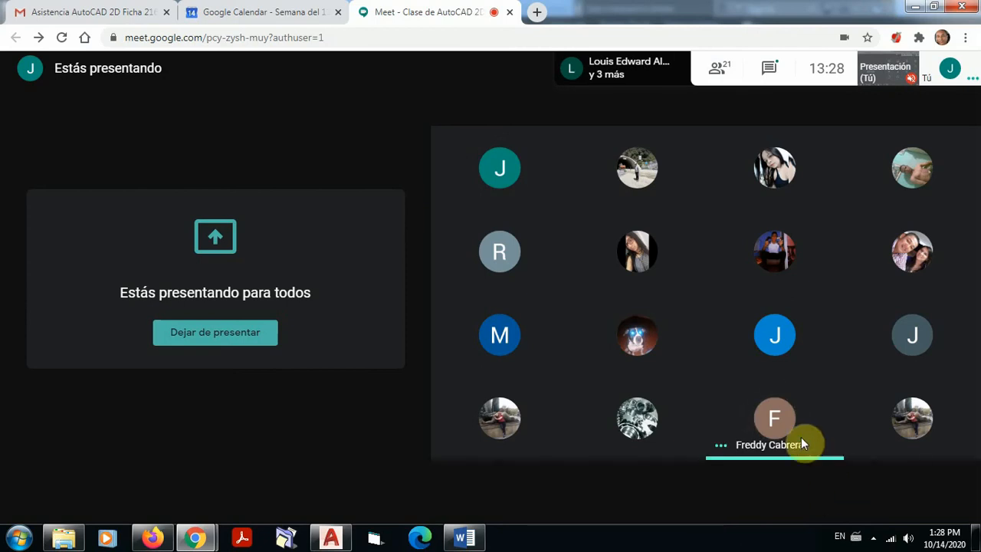
mouse_move(777, 426)
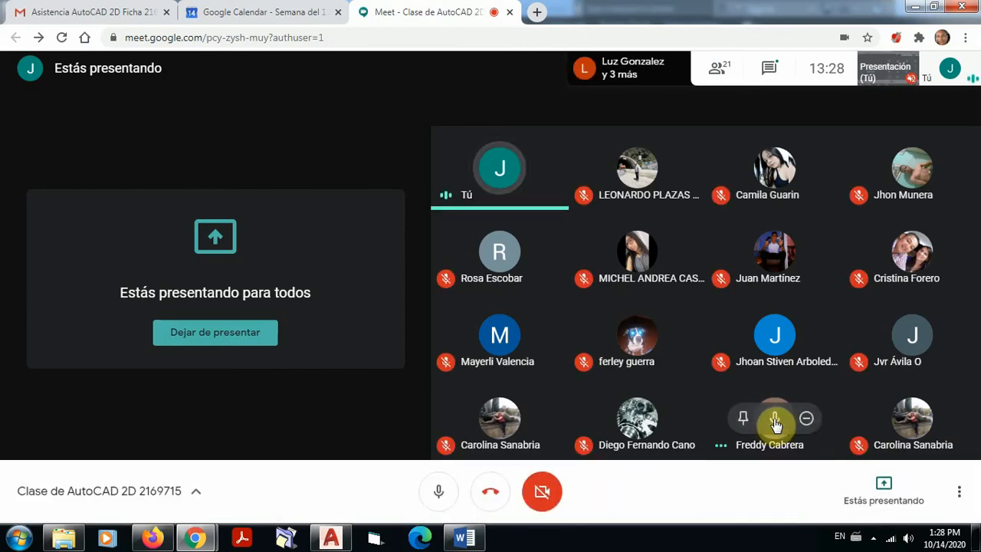
left_click(775, 419)
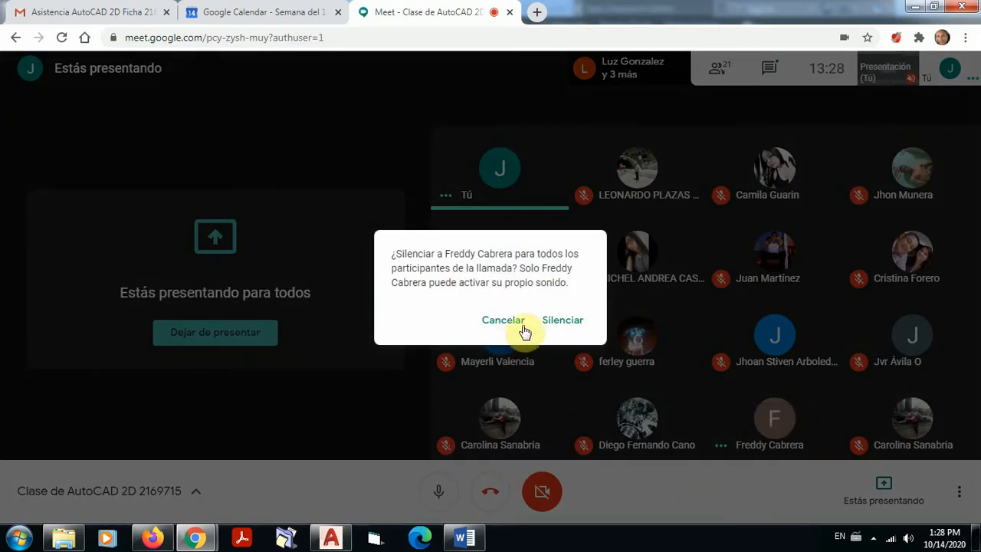
left_click(563, 322)
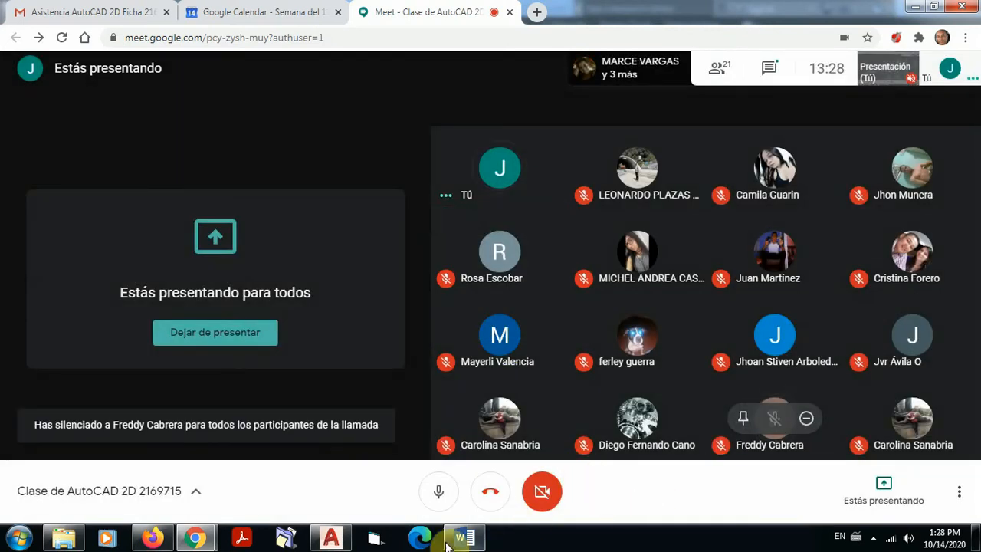
mouse_move(457, 543)
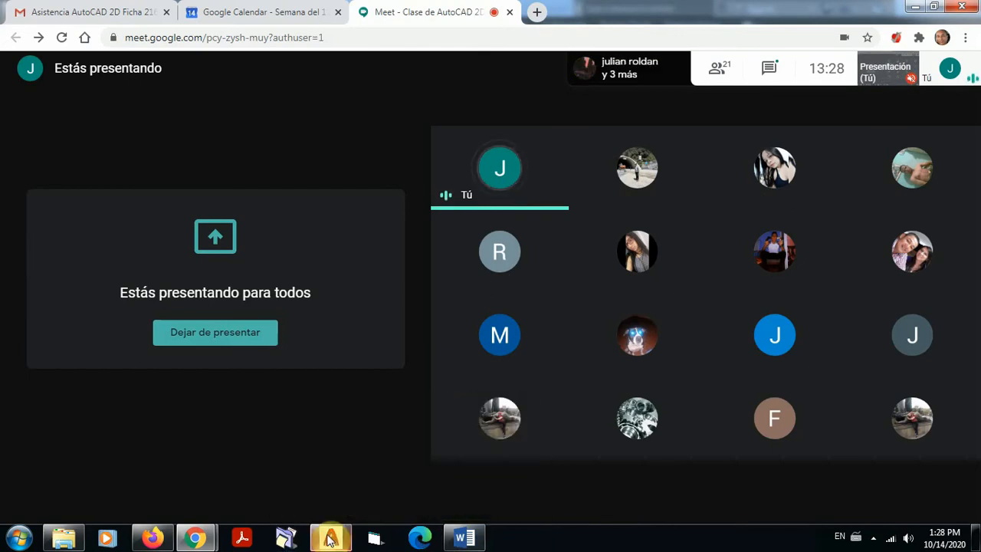
Step: Return to the AutoCAD floor plans and review the available dimension types, dismissing the annotation scale prompt
left_click(331, 538)
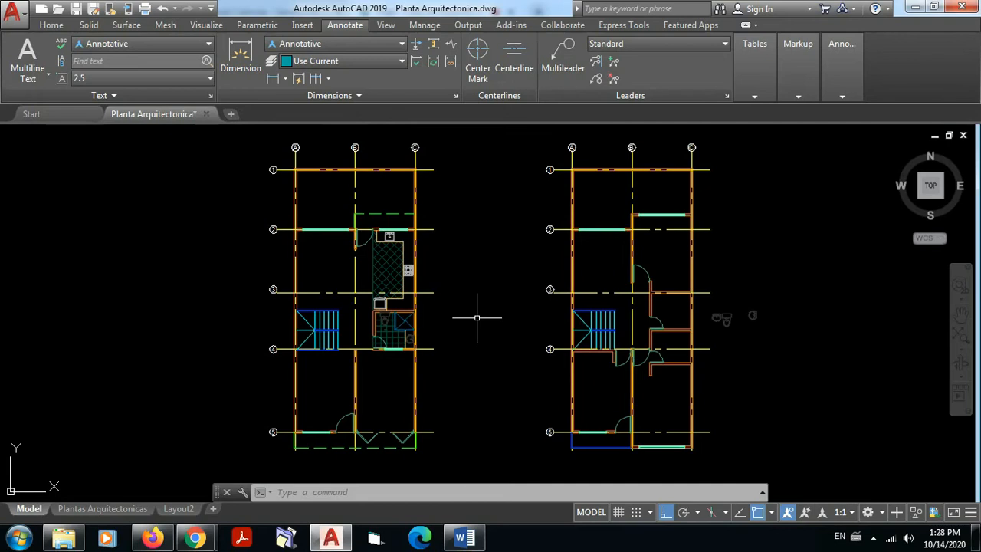
left_click(54, 25)
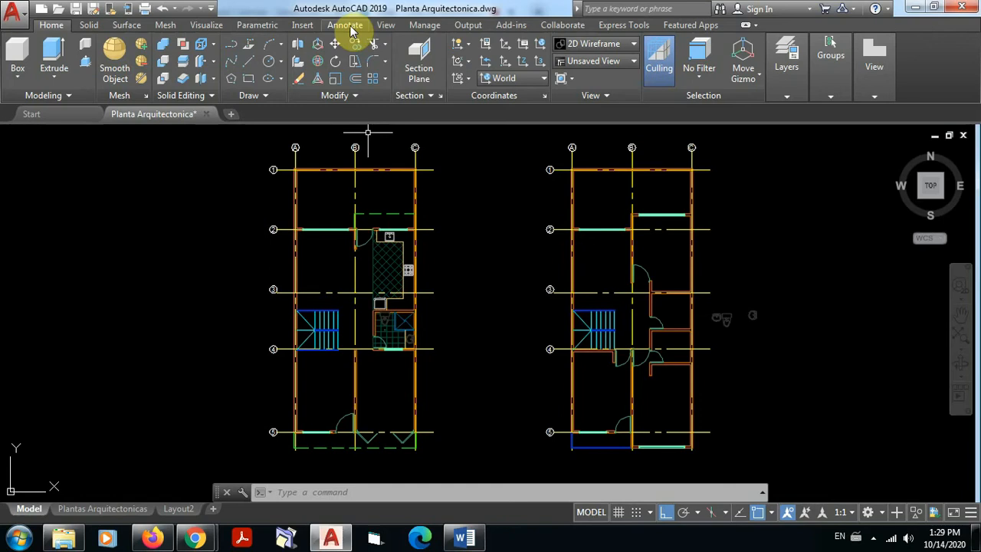
left_click(349, 26)
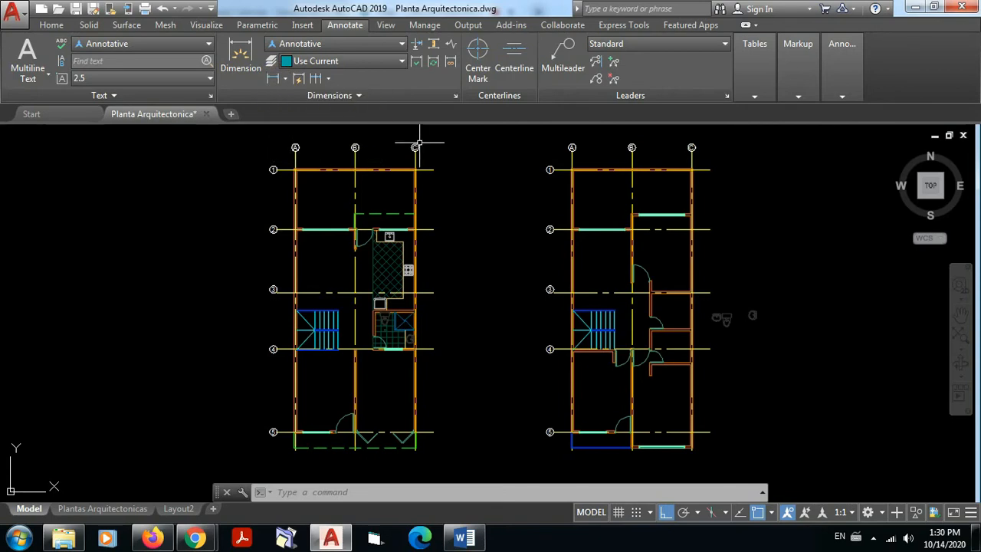
left_click(274, 81)
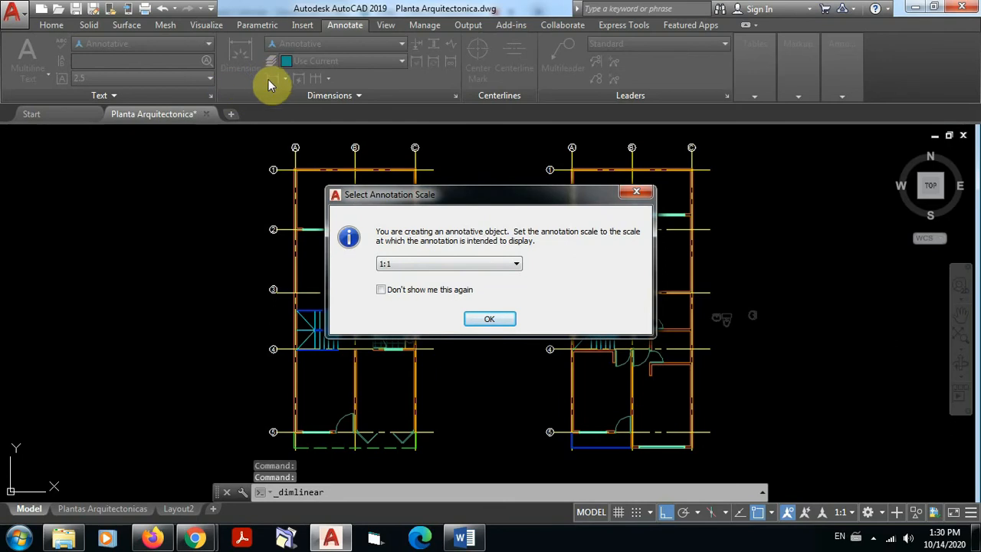
left_click(636, 191)
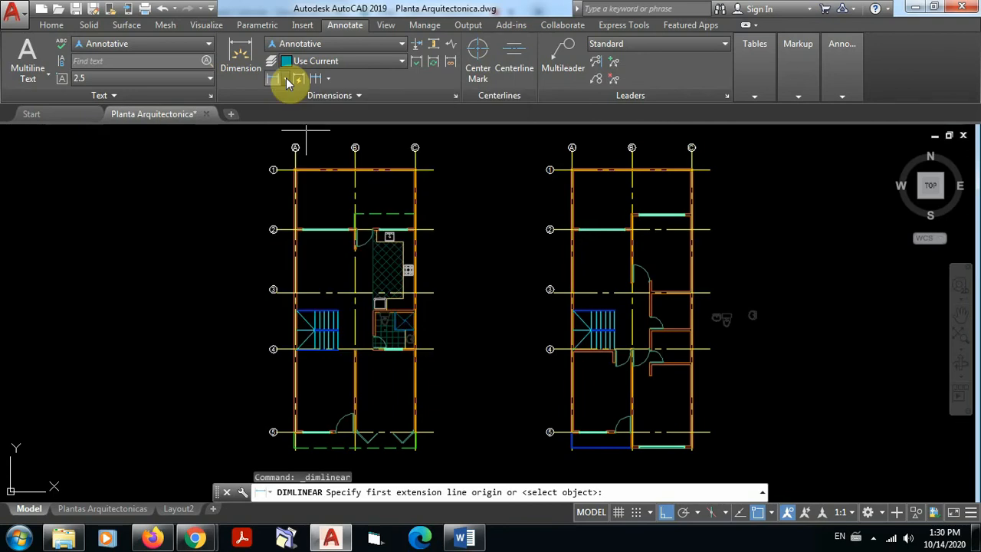
left_click(285, 78)
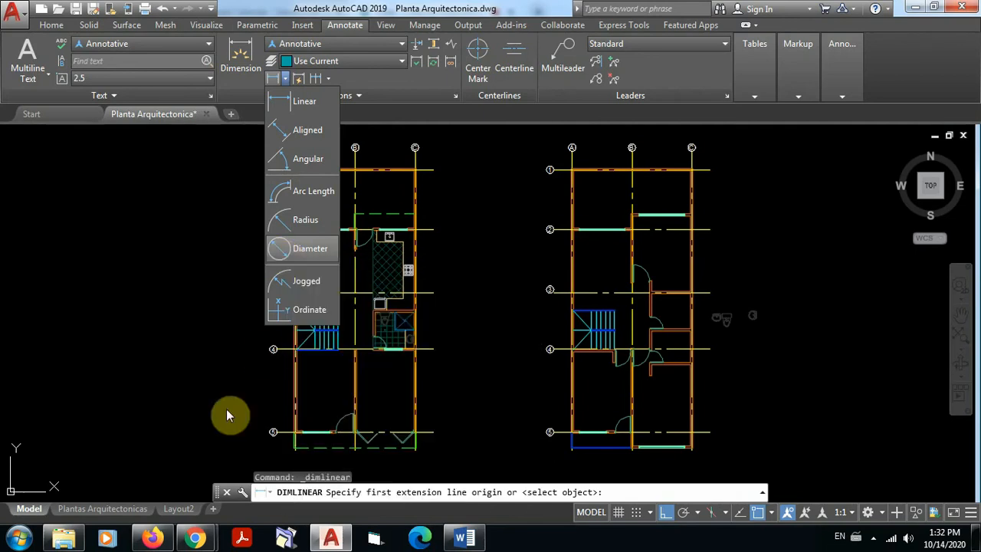
Step: Switch to the Google Meet call in Chrome, admit the waiting participant, and return to the AutoCAD floor plans
left_click(196, 537)
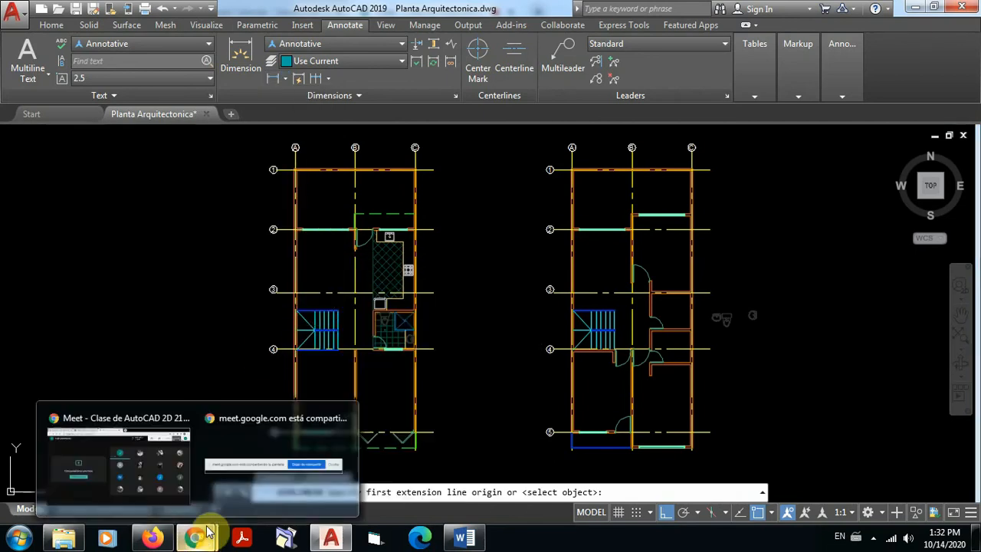
left_click(160, 469)
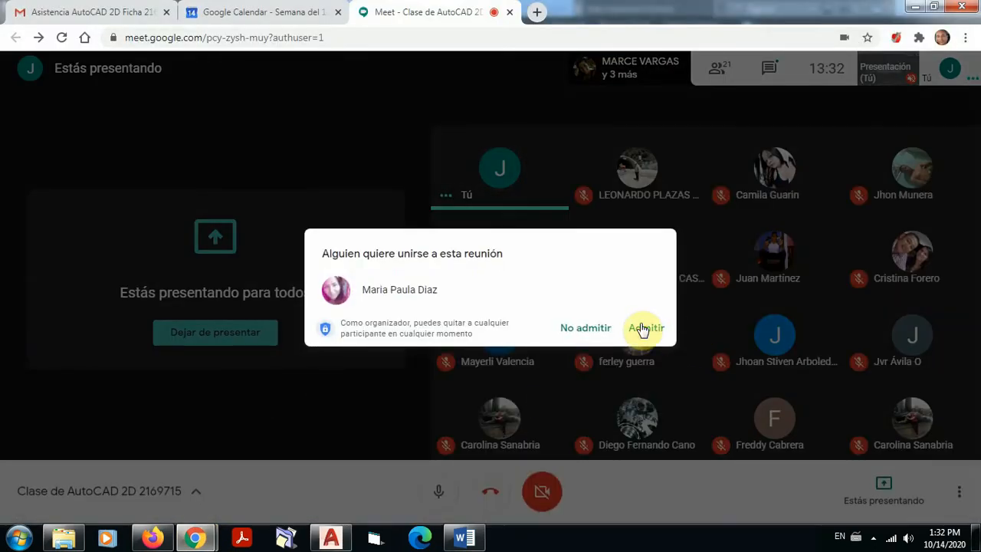
left_click(642, 328)
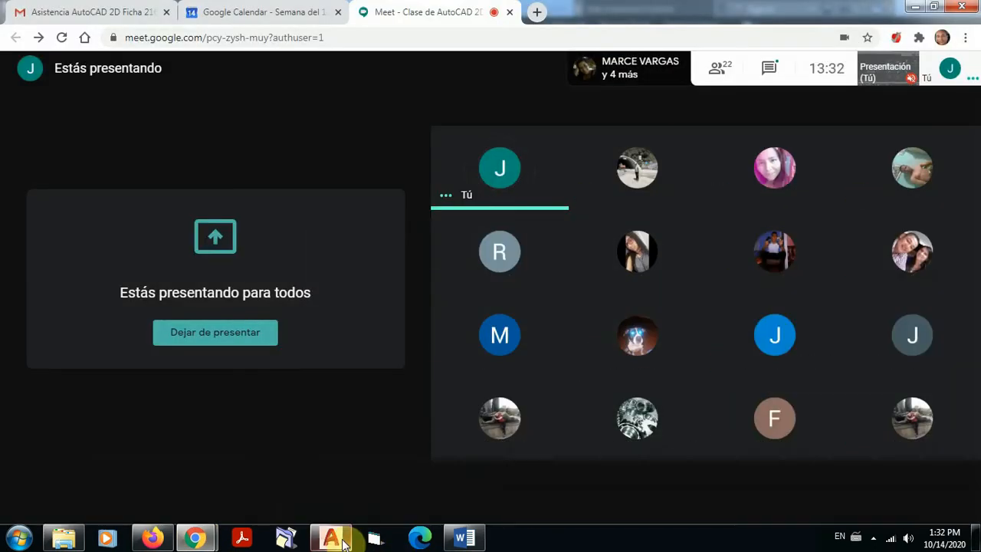
mouse_move(342, 542)
left_click(326, 469)
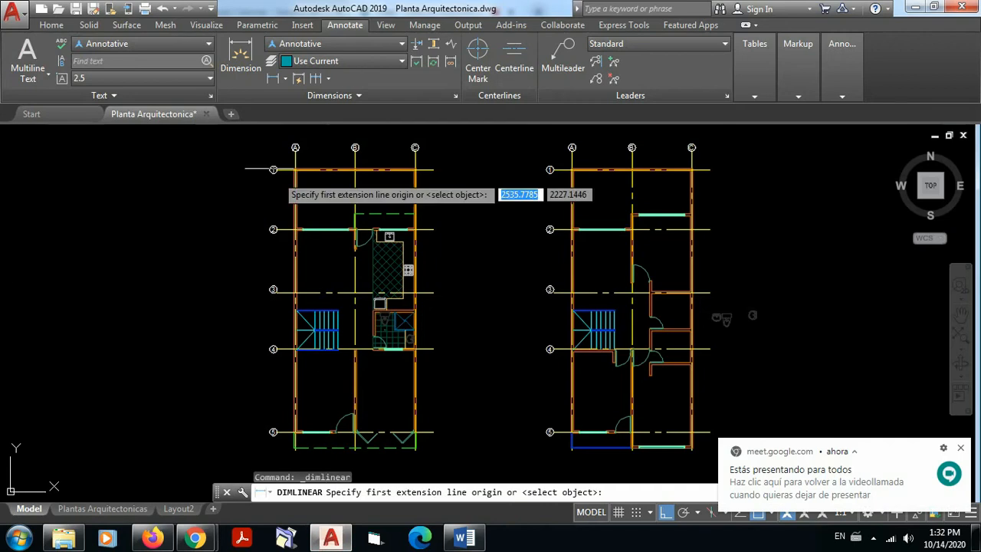
Step: Place a horizontal linear dimension about 6.4 wide in the empty area beside the first floor plan
left_click(283, 77)
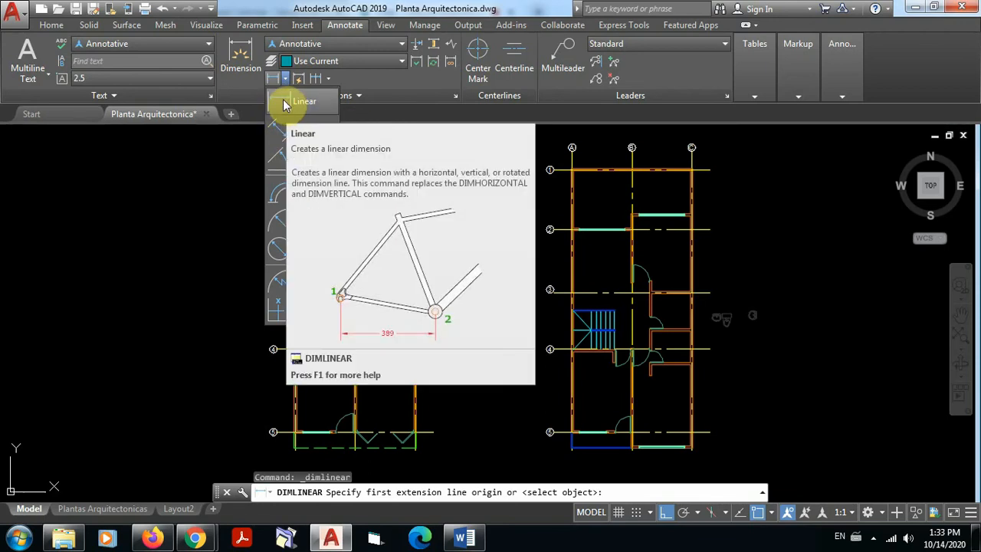
left_click(285, 105)
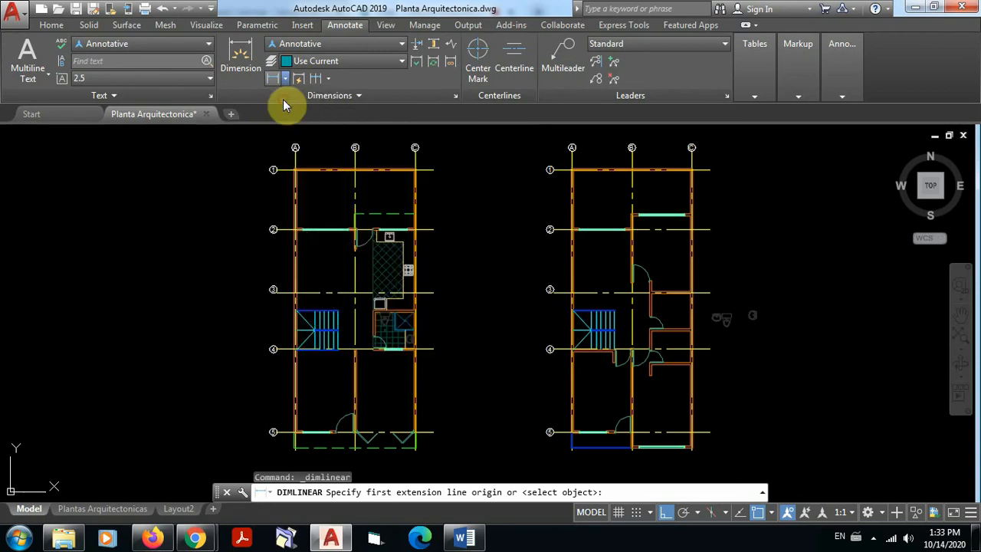
left_click(82, 264)
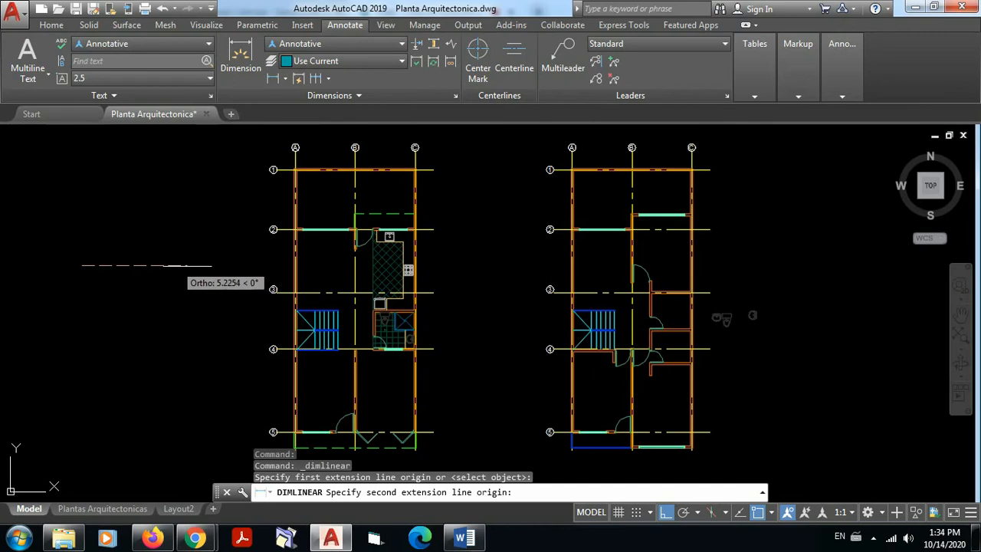
left_click(199, 265)
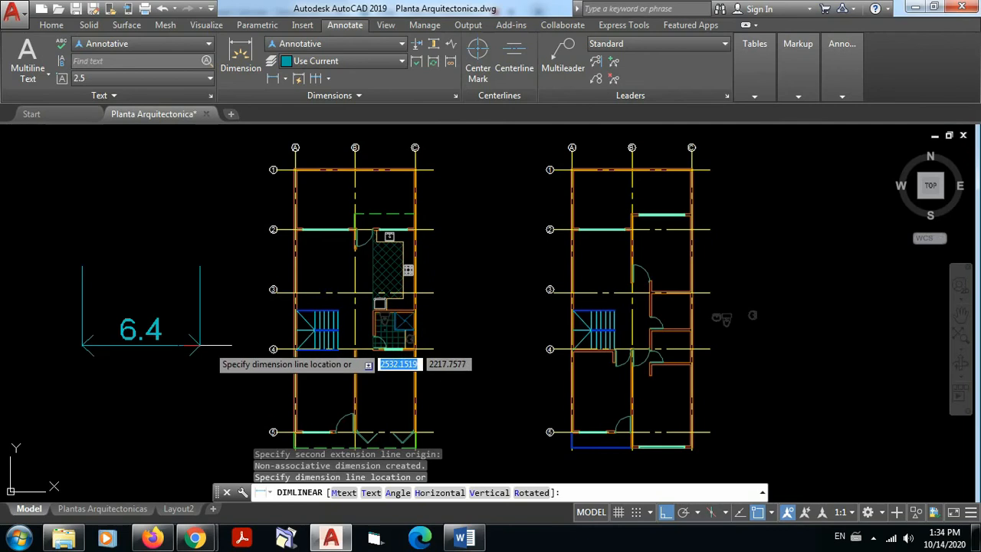
left_click(219, 357)
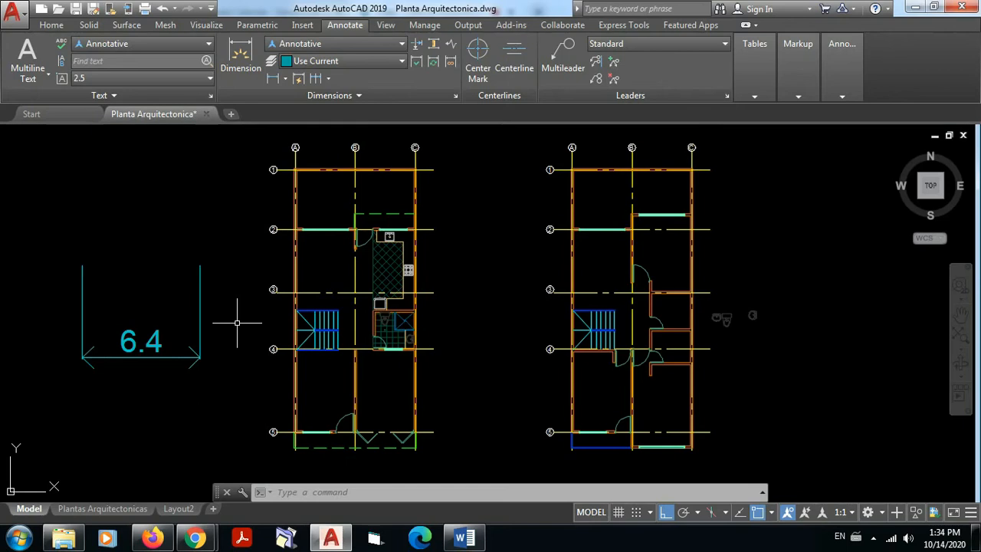
Step: Add a vertical linear dimension between the ends of axes 1 and 2 on the first floor plan, outside axis C
left_click(275, 79)
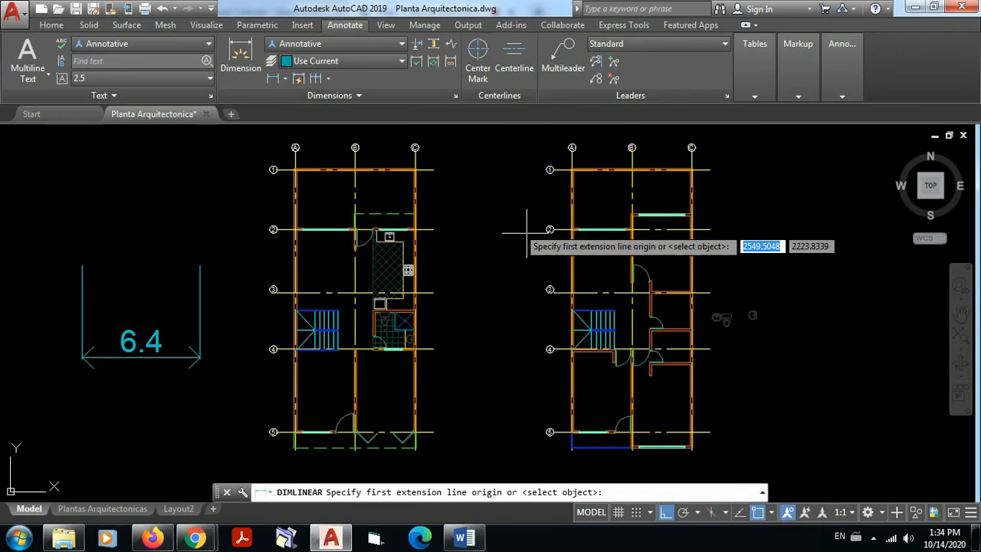
left_click(433, 169)
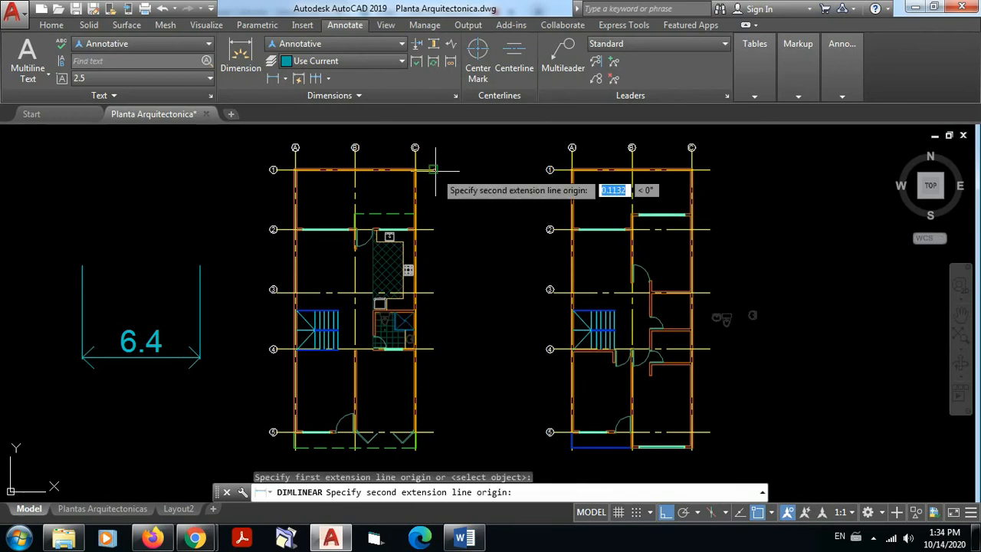
left_click(435, 229)
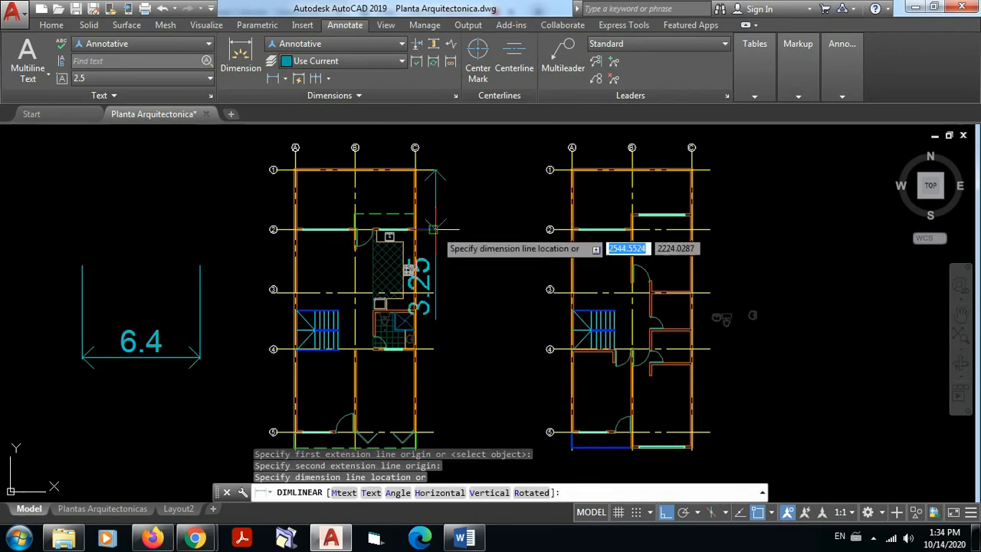
left_click(475, 222)
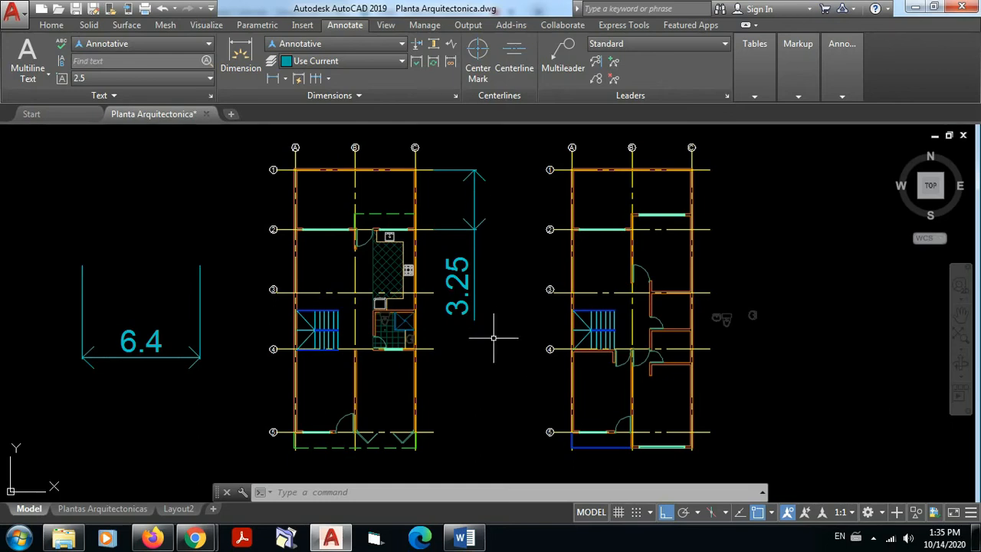
Step: Erase the vertical dimension between axes 1 and 2 and the horizontal dimension beside the first plan
left_click(494, 337)
left_click(450, 162)
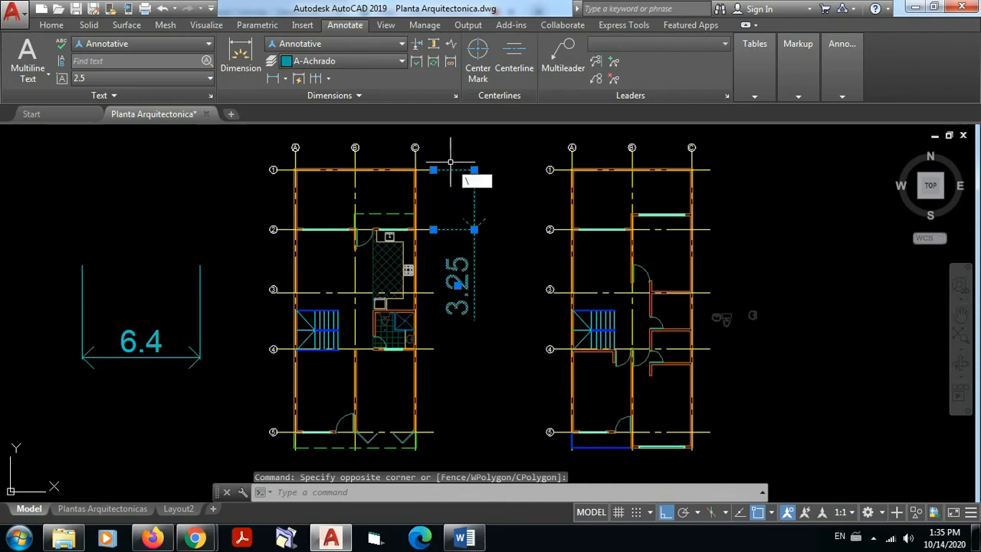
key("Escape")
left_click(512, 273)
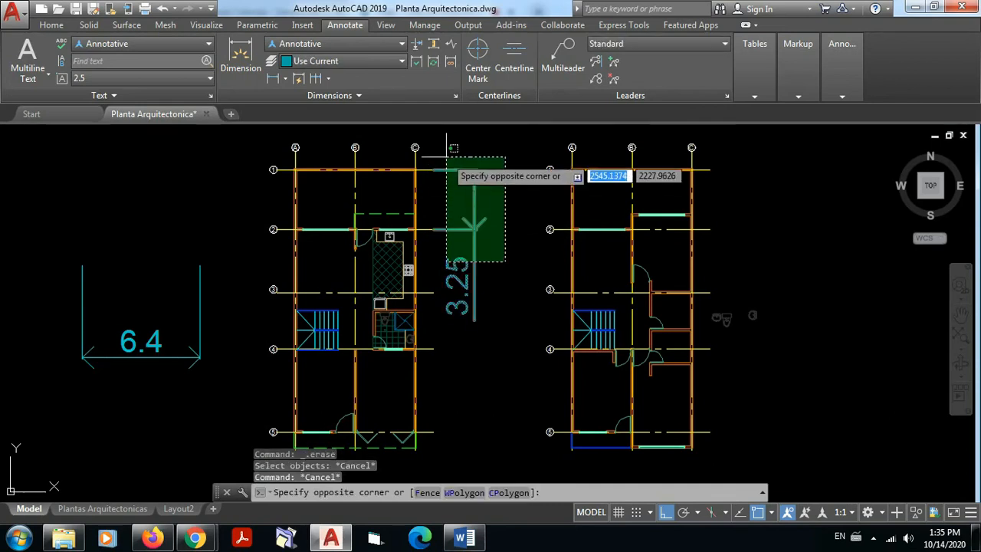
left_click(449, 156)
key("Delete")
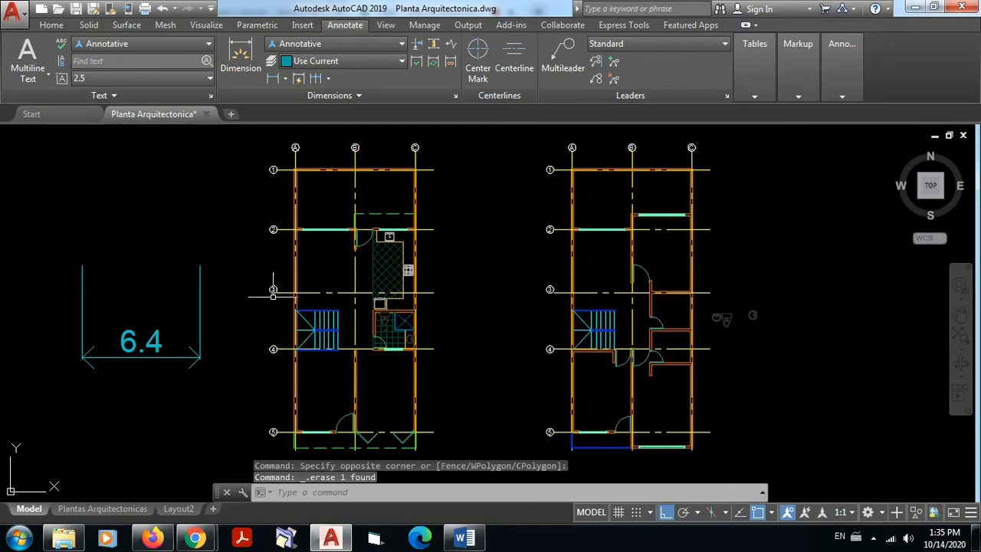
left_click(209, 373)
left_click(83, 257)
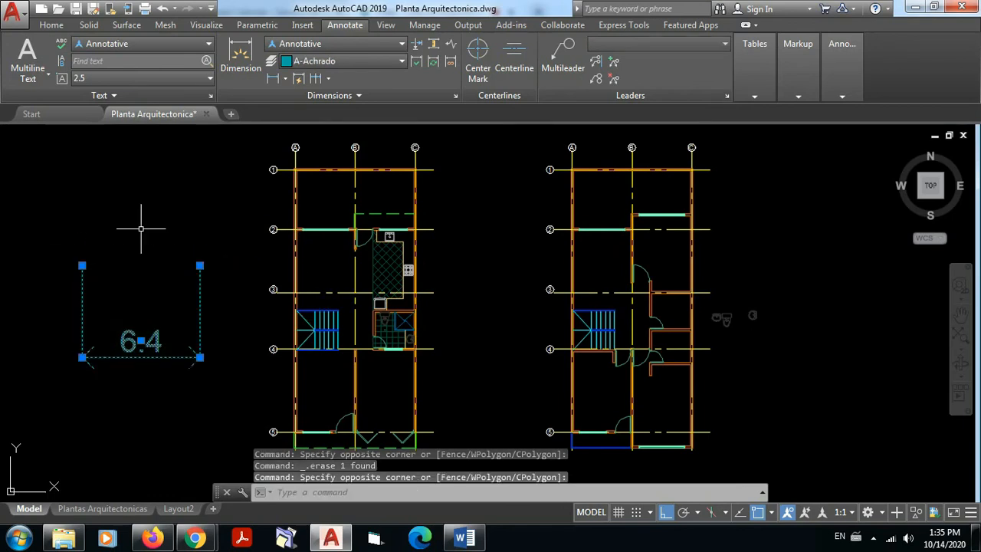
key("Delete")
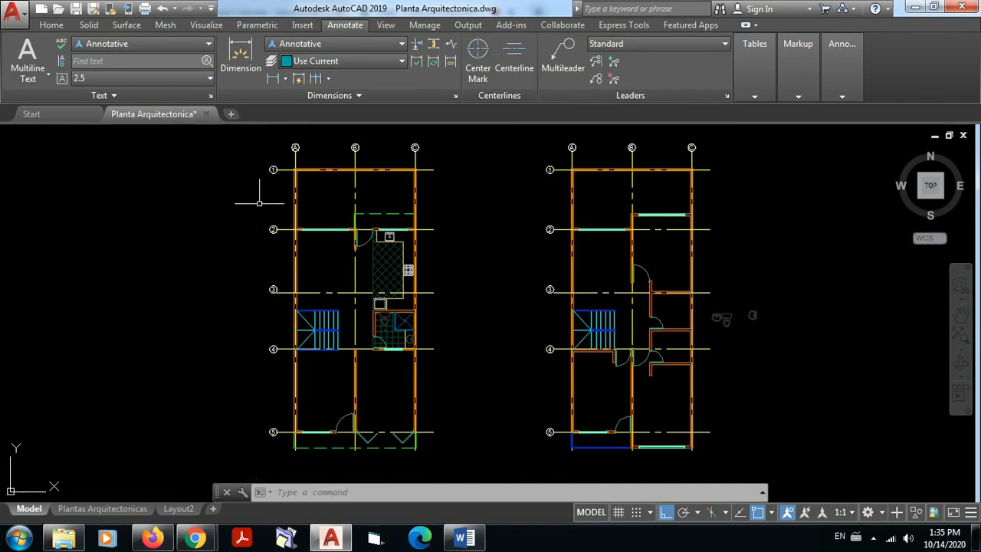
Step: Dimension the short wall segment on axis 2 from the inner face of the axis A wall to the window, with the dimension line above it
scroll(374, 224, "up", 10)
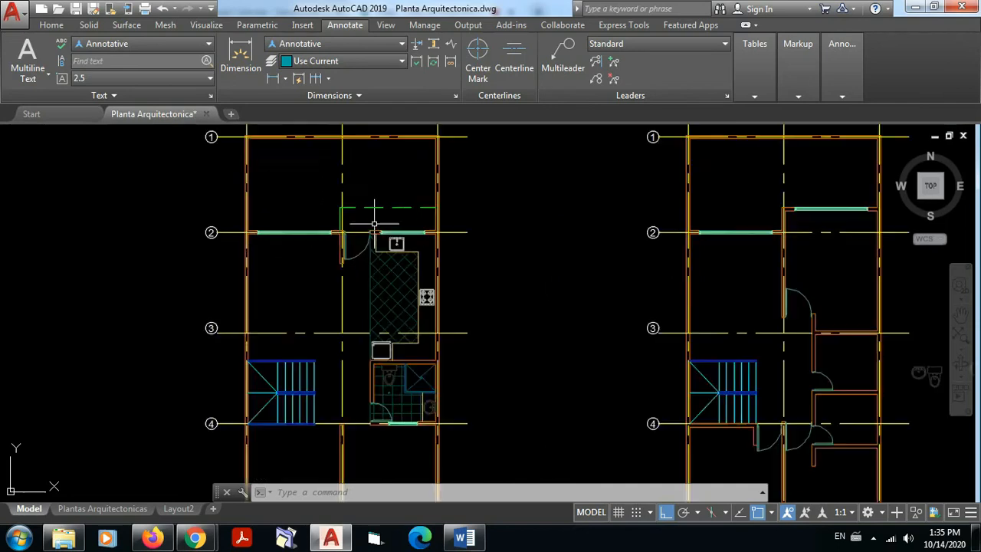
middle_click_drag(380, 226, 973, 227)
scroll(285, 251, "up", 5)
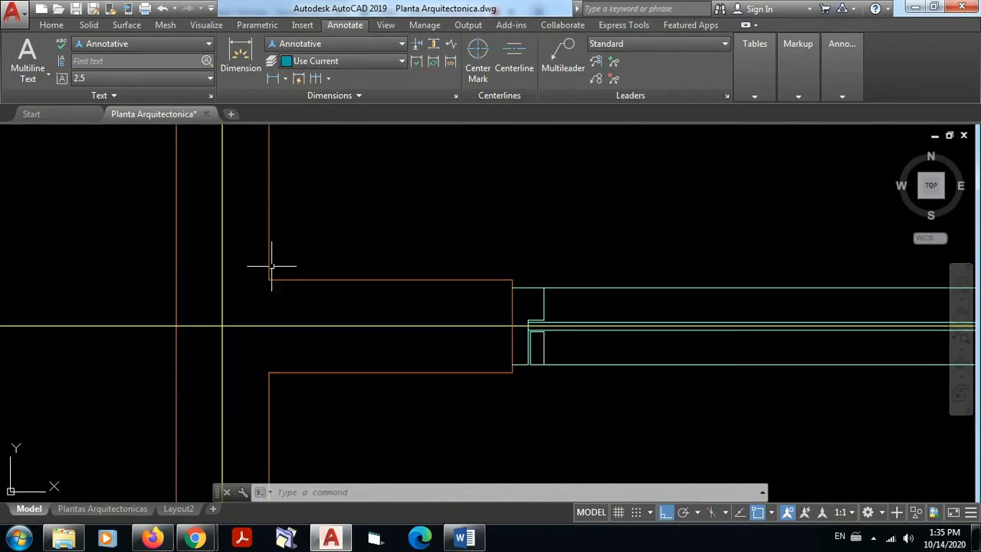
scroll(508, 268, "down", 4)
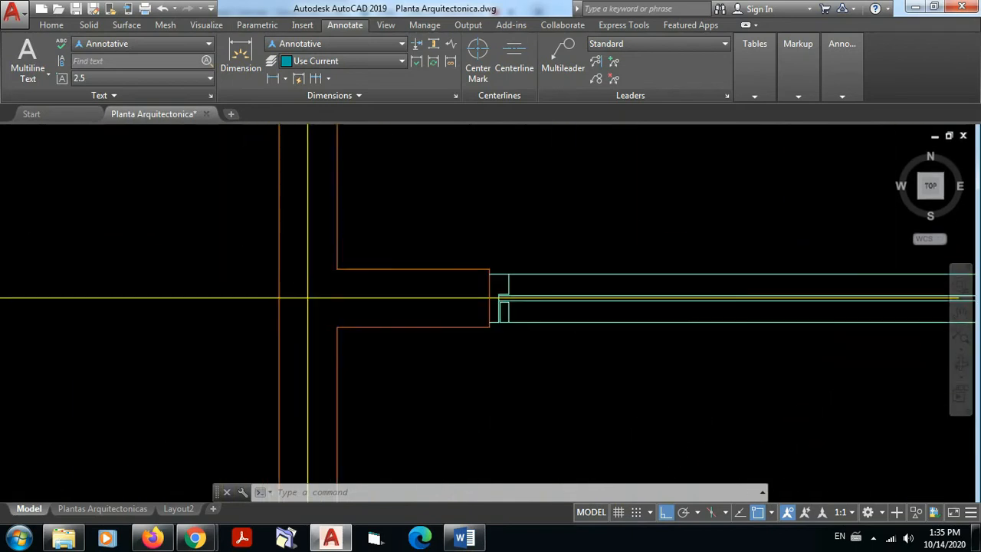
mouse_move(494, 289)
middle_mouse_down()
mouse_move(461, 295)
mouse_move(453, 386)
middle_mouse_up()
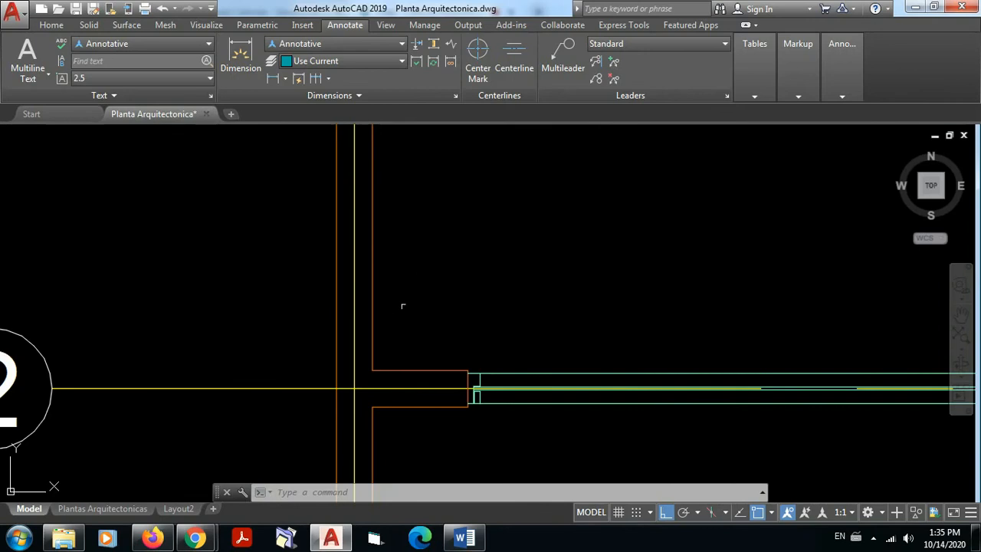
scroll(494, 305, "down", 4)
middle_click_drag(505, 302, 424, 352)
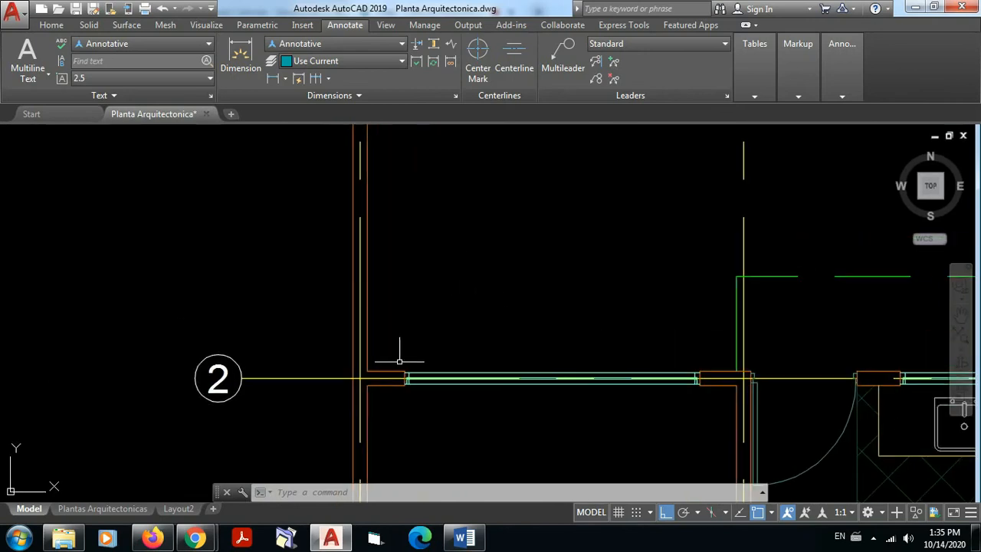
left_click(273, 80)
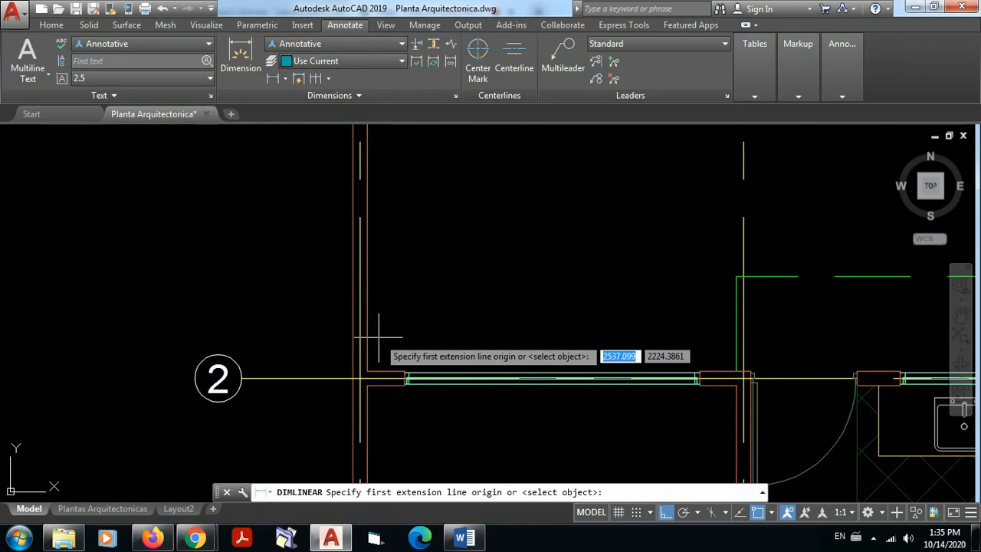
scroll(371, 332, "up", 2)
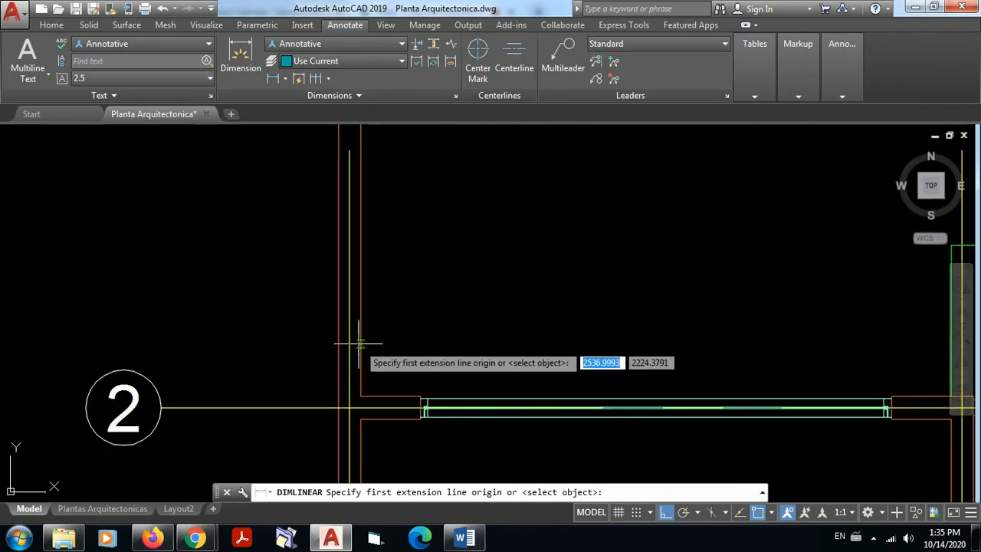
left_click(360, 343)
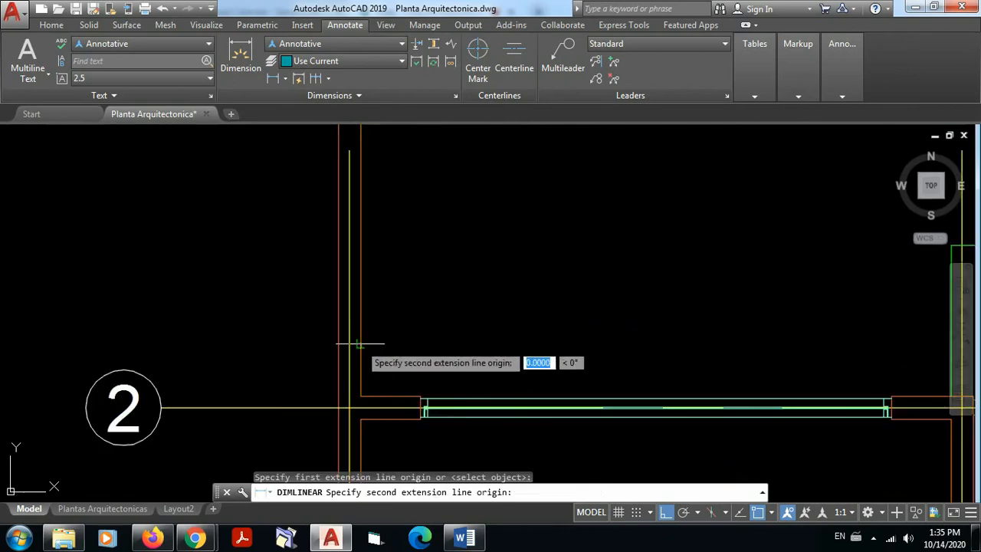
left_click(425, 413)
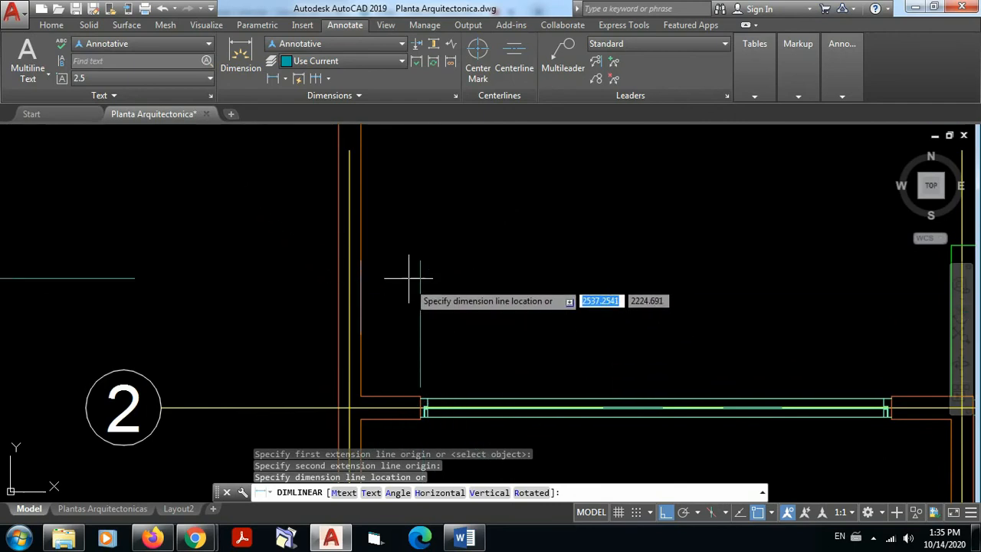
left_click(405, 198)
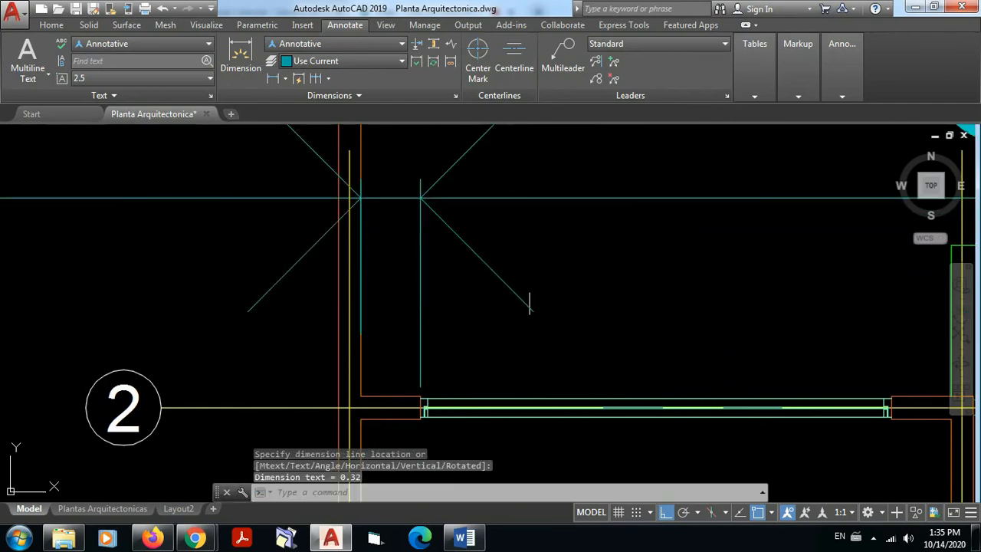
scroll(536, 291, "down", 6)
middle_click_drag(606, 289, 480, 327)
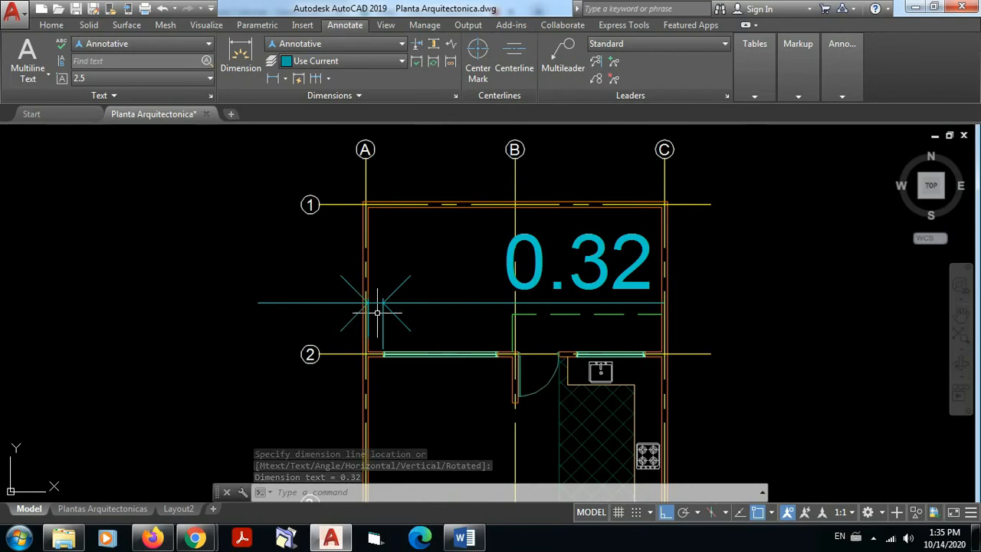
Step: Erase the dimension of the short wall segment between the axis A wall and the window on axis 2
scroll(377, 308, "up", 8)
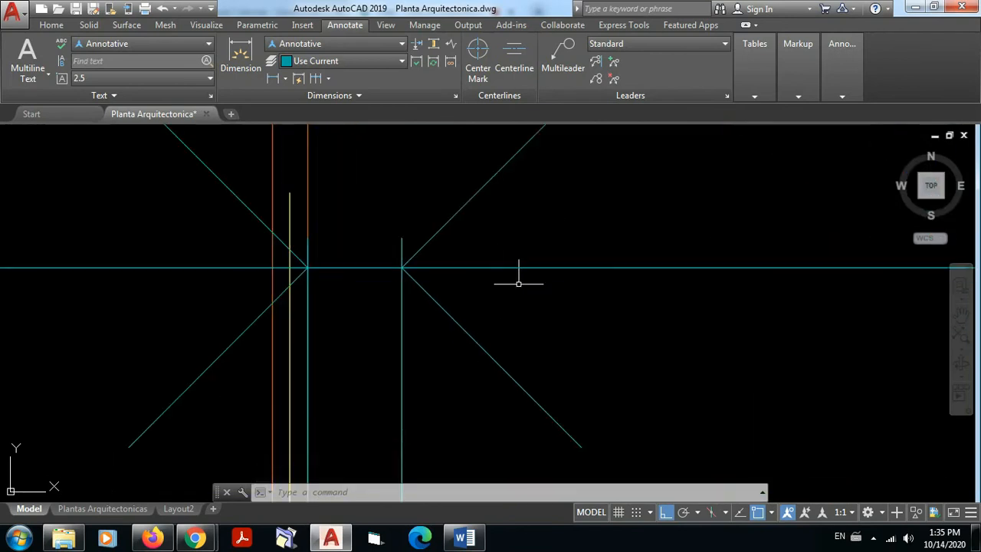
scroll(522, 307, "down", 8)
left_click(534, 318)
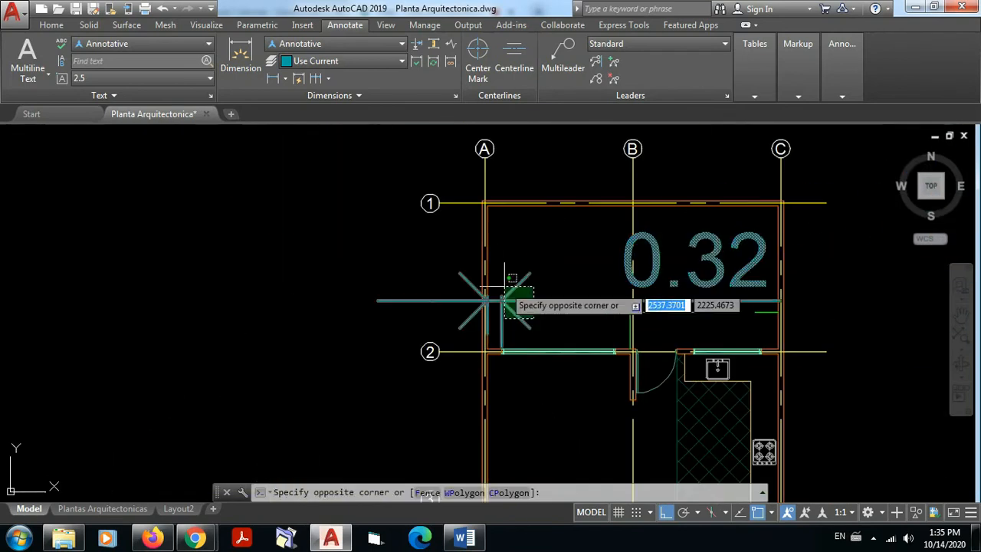
left_click(490, 296)
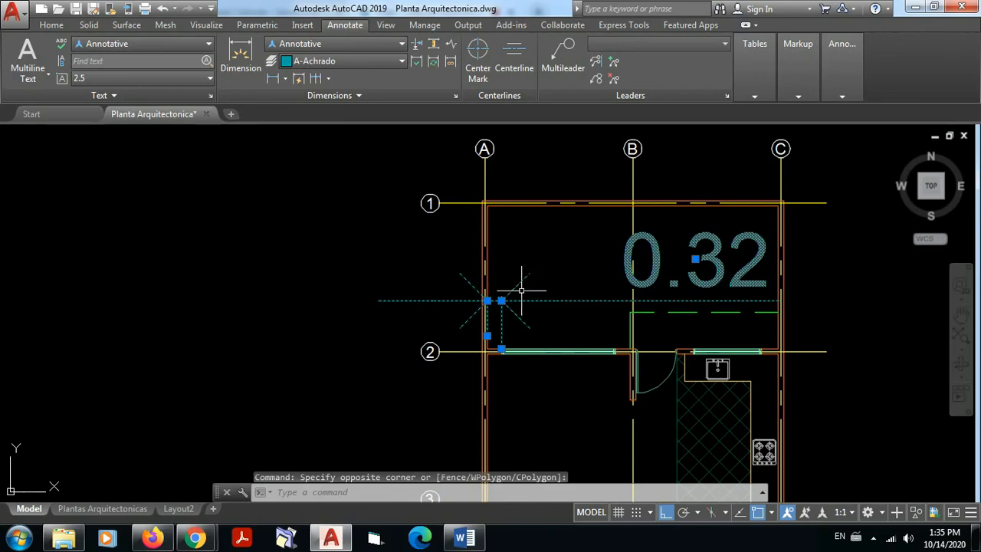
key("Delete")
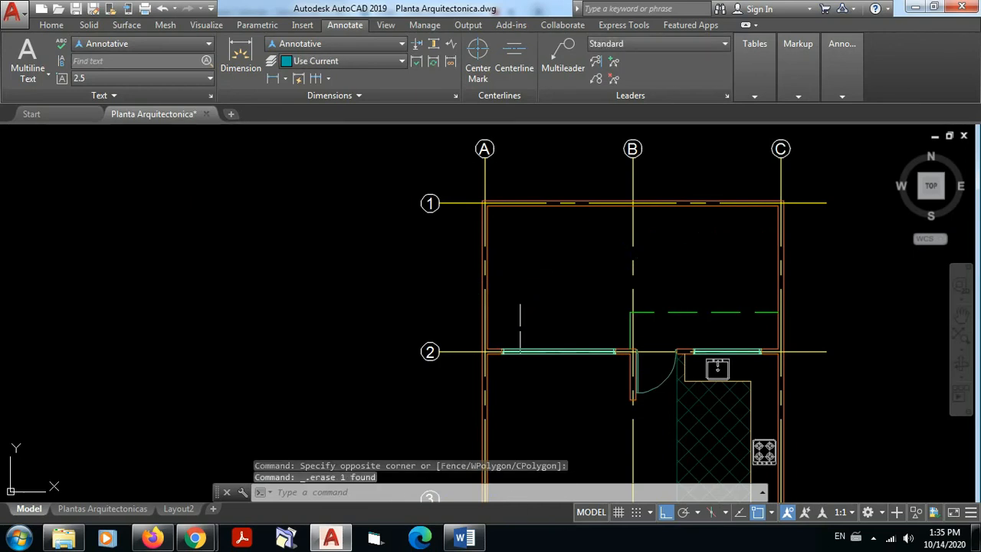
Step: Place a horizontal linear dimension about 5.8 wide in the empty area beside the first floor plan, with its dimension line below the origin points
left_click(274, 79)
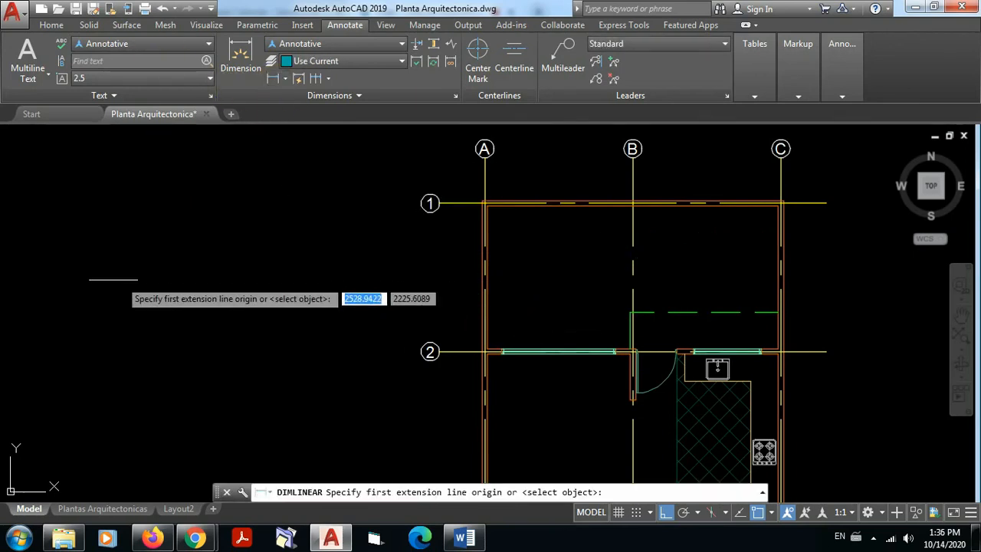
left_click(109, 281)
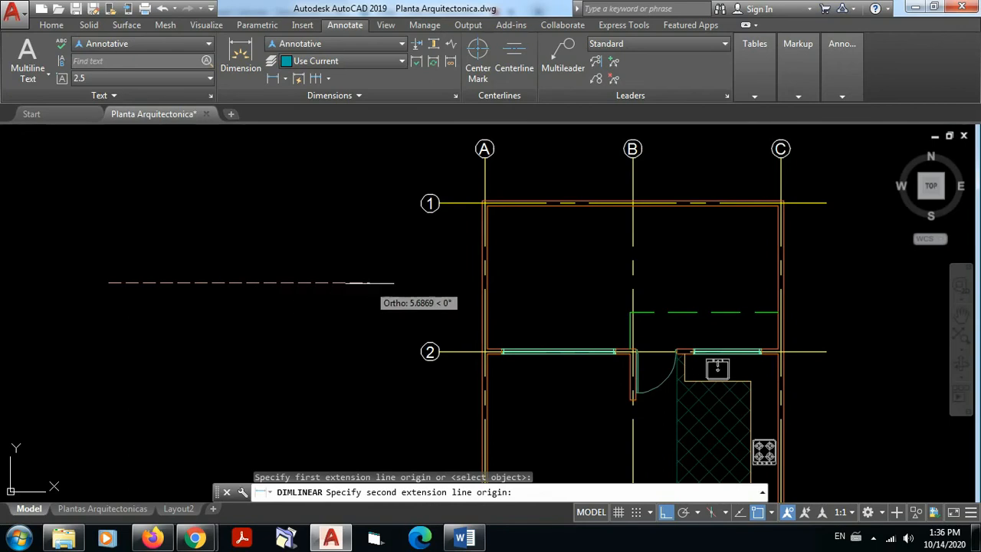
left_click(372, 282)
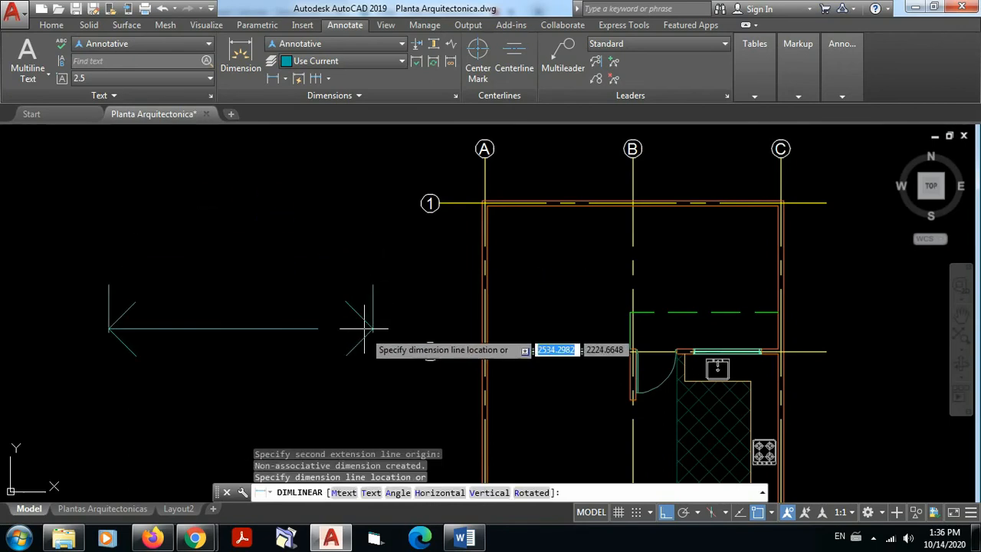
middle_click_drag(364, 318, 364, 217)
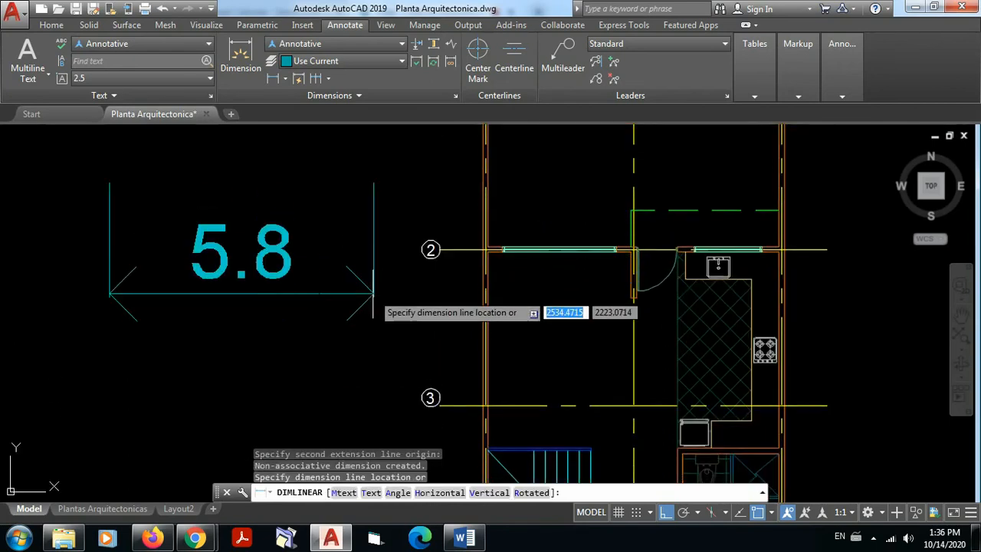
left_click(372, 298)
key("Escape")
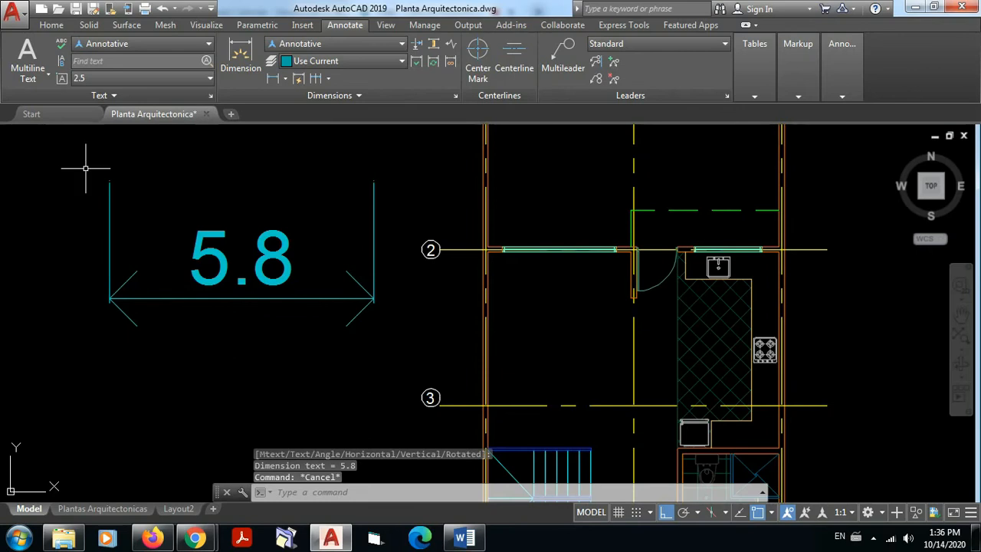
Step: Examine the upper ends of the 5.8 dimension's extension lines and their offset from the origin points
scroll(86, 167, "up", 6)
scroll(163, 205, "up", 6)
scroll(211, 270, "up", 2)
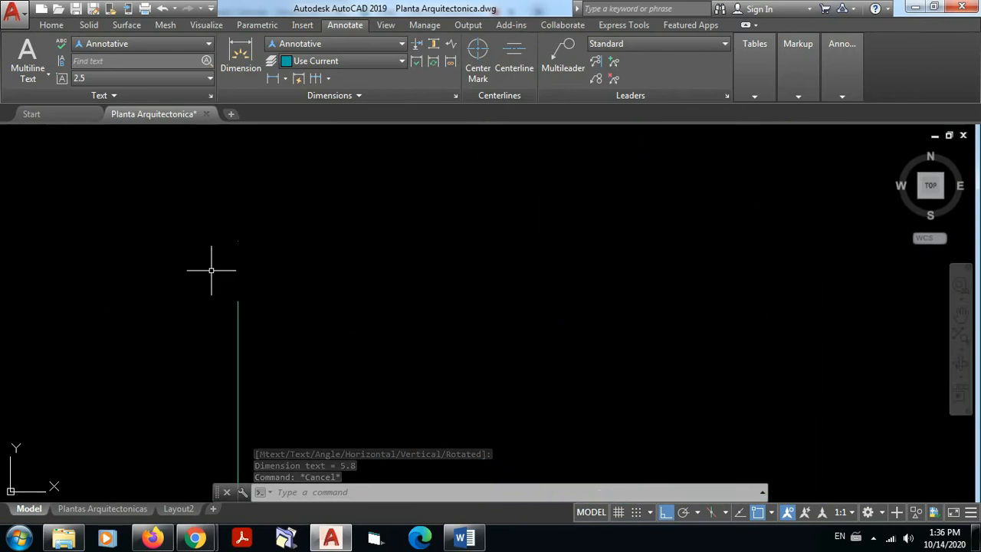
scroll(212, 270, "up", 2)
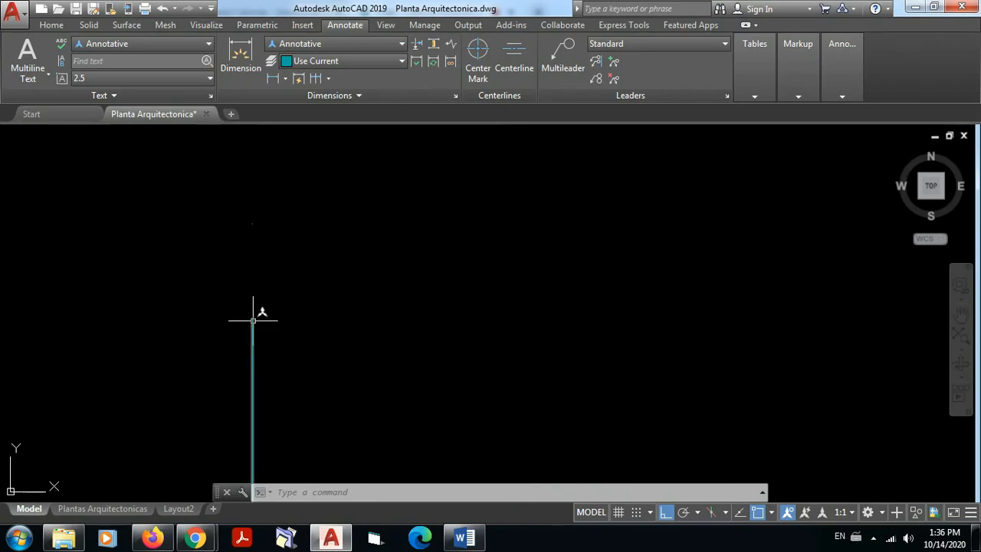
scroll(306, 265, "down", 6)
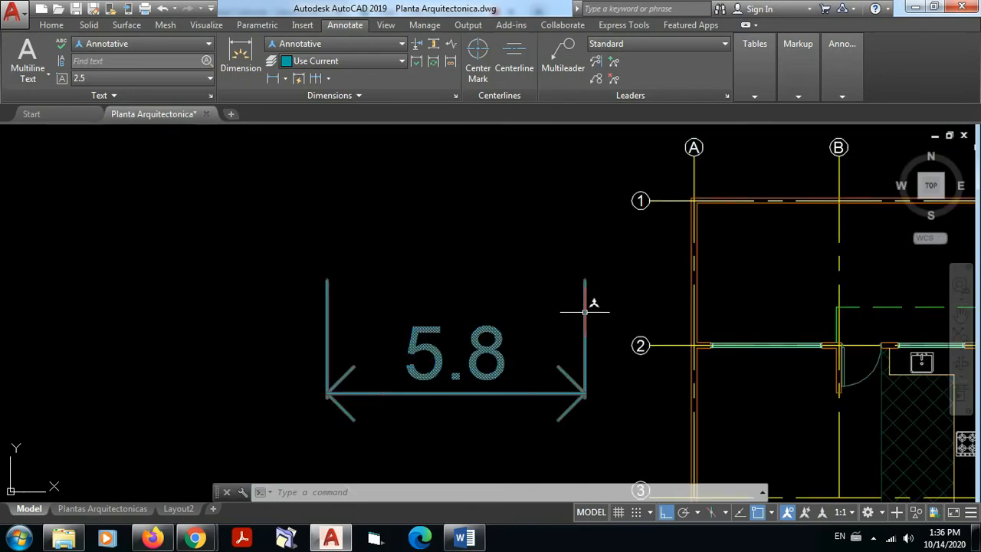
scroll(331, 276, "up", 5)
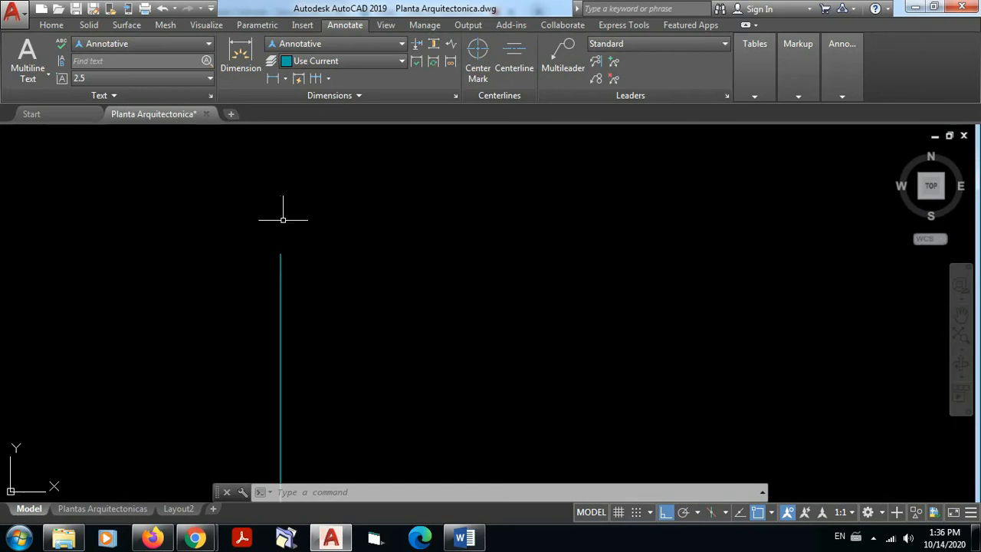
scroll(363, 262, "down", 5)
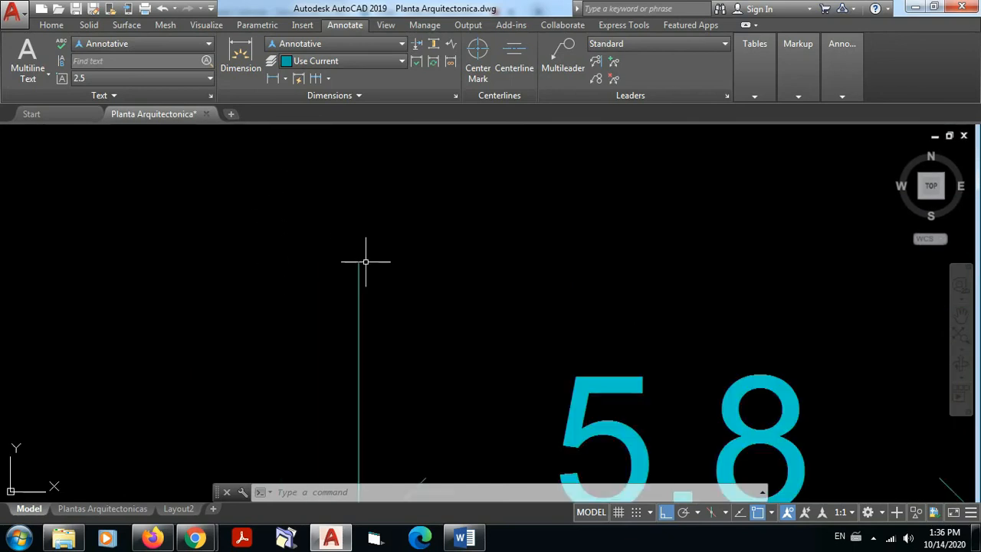
mouse_move(475, 280)
middle_mouse_down()
mouse_move(477, 290)
mouse_move(346, 282)
middle_mouse_up()
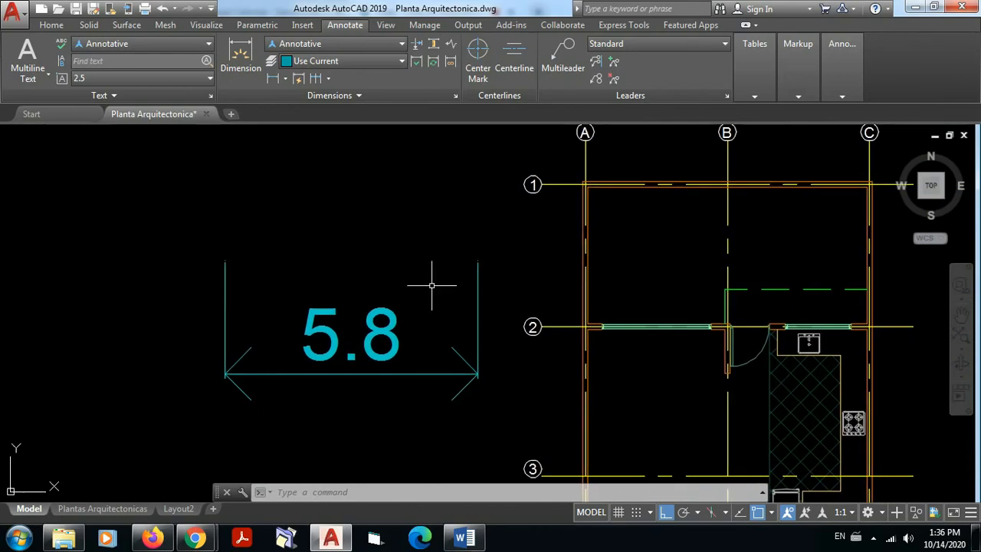
scroll(411, 324, "up", 2)
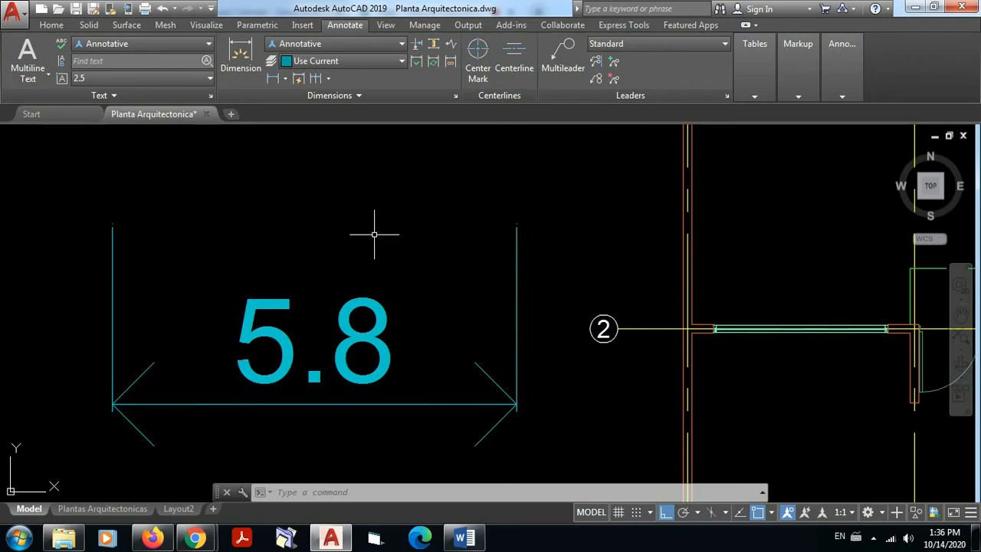
middle_click_drag(383, 351, 389, 313)
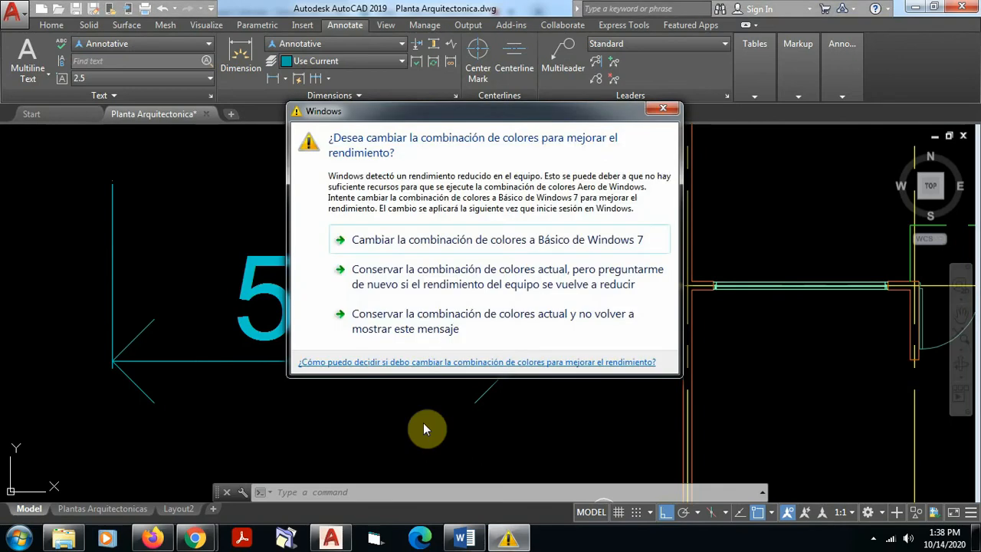
Step: Dismiss the Windows color scheme prompt and examine the 5.8 dimension's arrowhead and the extension line's end beyond the dimension line
left_click(664, 111)
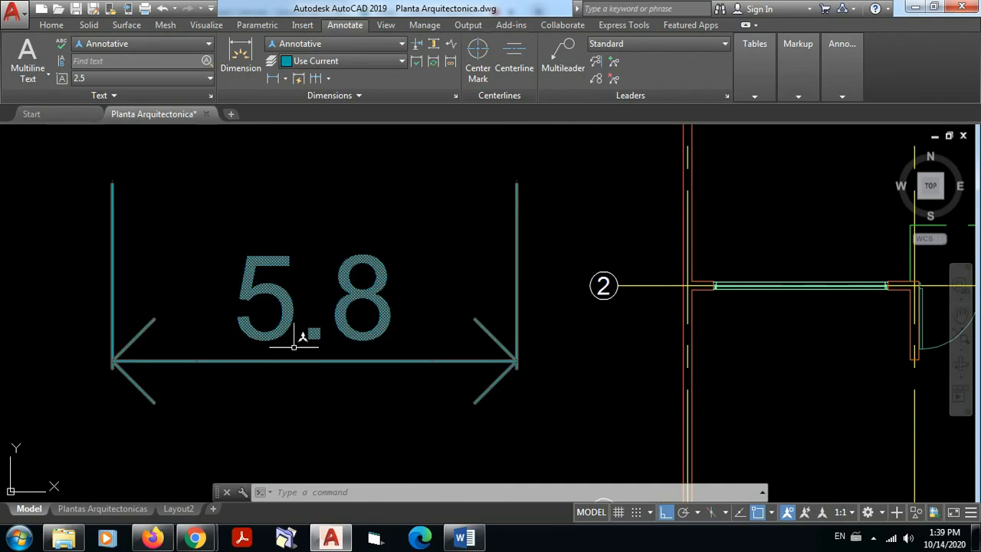
mouse_move(294, 360)
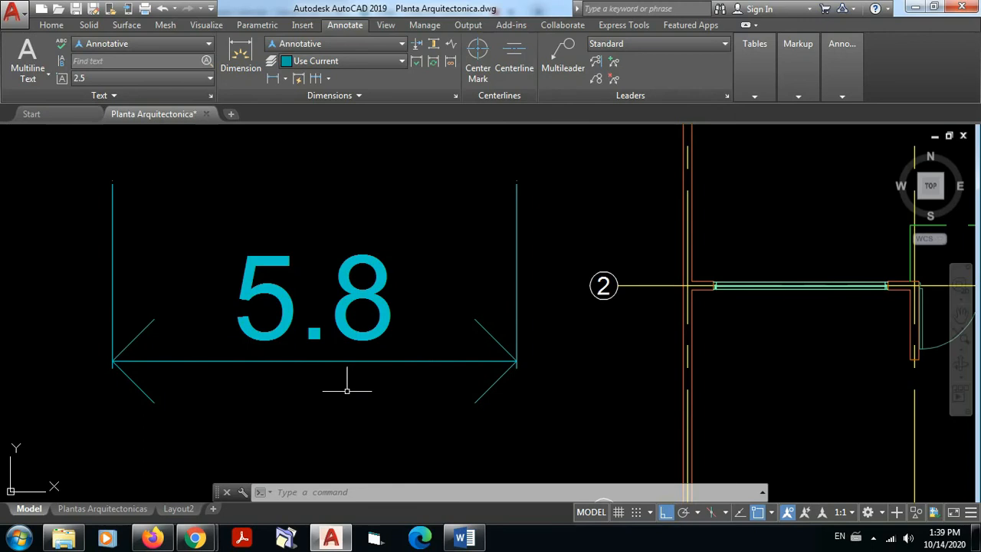
scroll(76, 364, "up", 6)
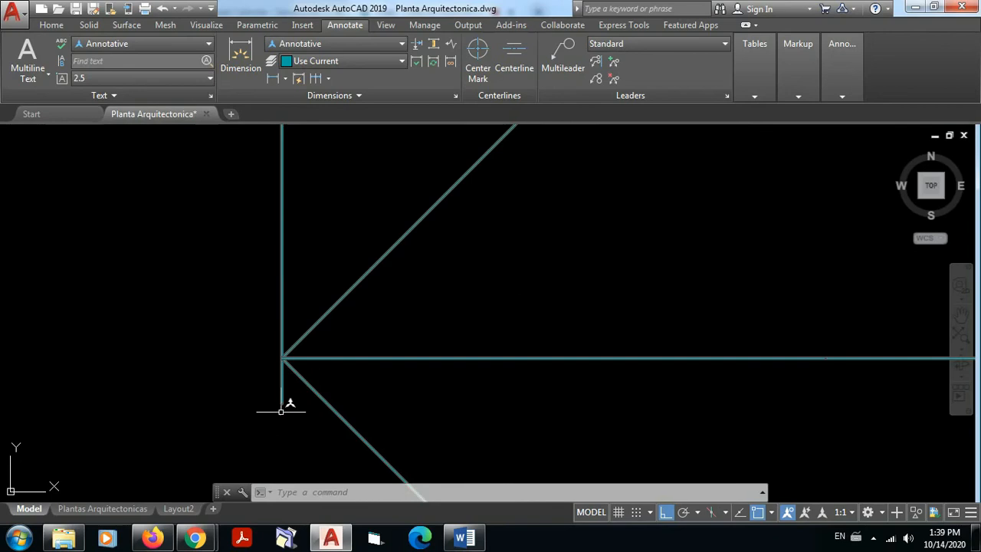
scroll(368, 329, "down", 3)
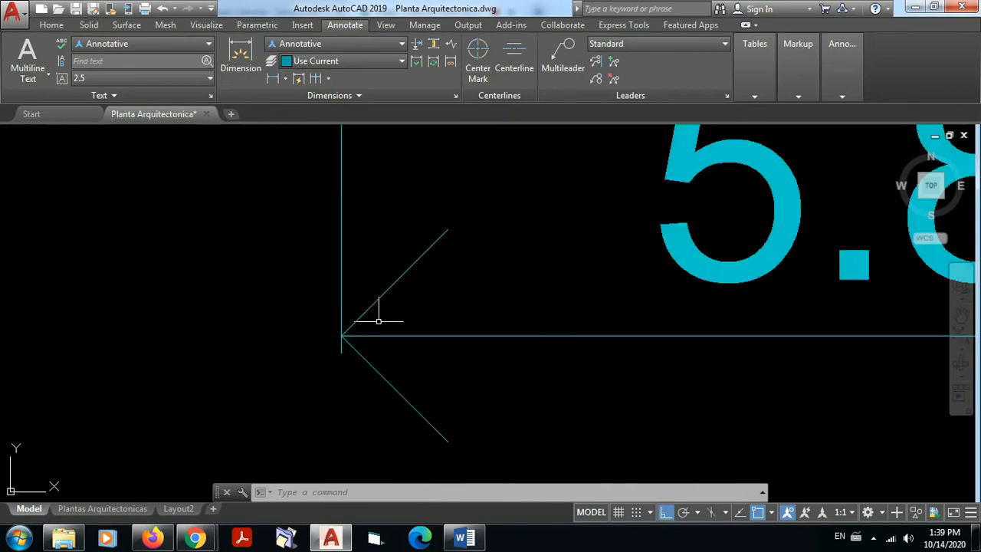
scroll(353, 355, "up", 2)
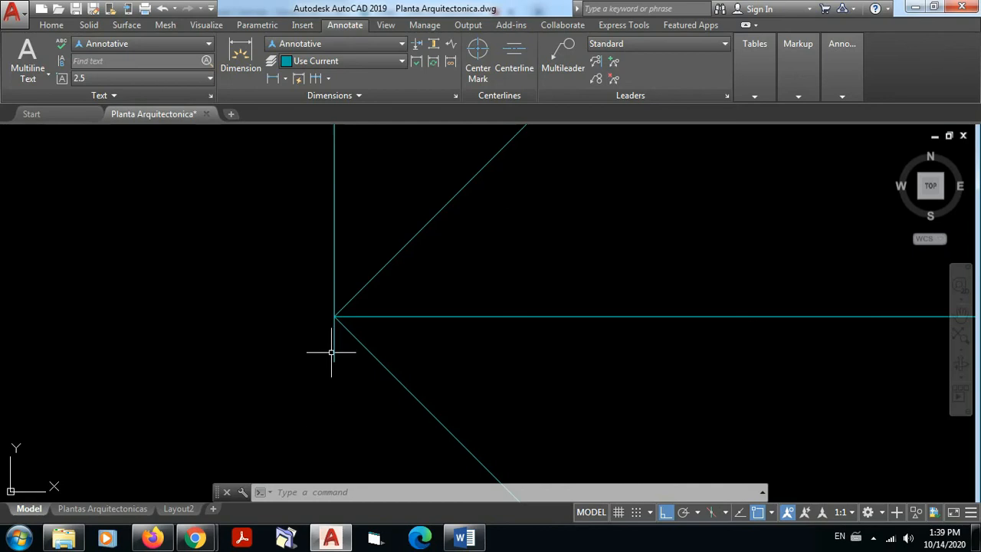
scroll(342, 382, "down", 2)
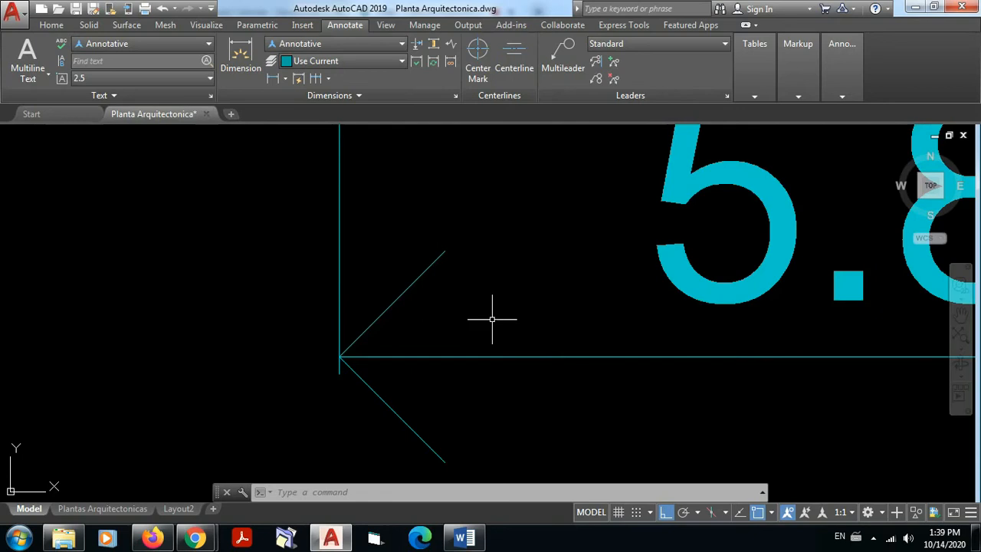
scroll(510, 285, "down", 7)
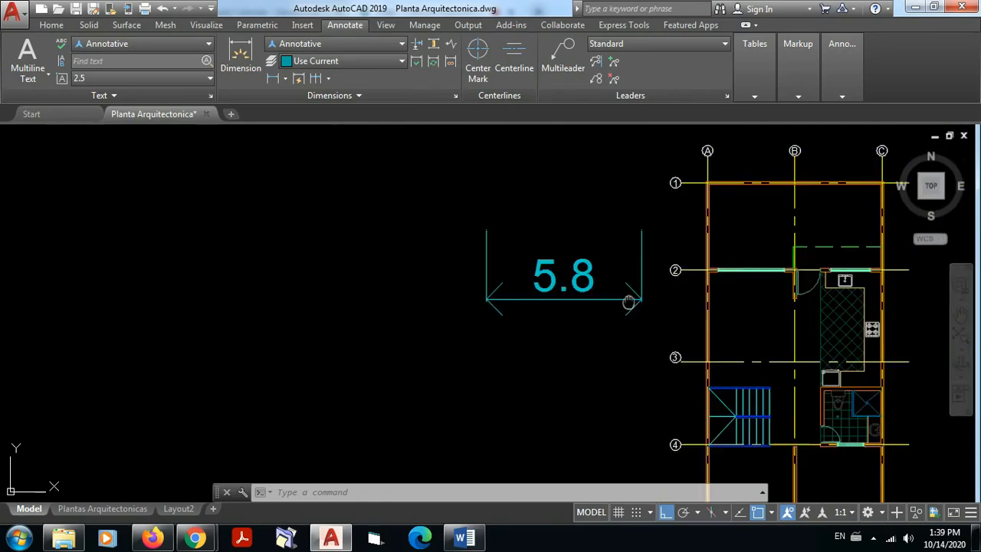
middle_click_drag(628, 302, 552, 358)
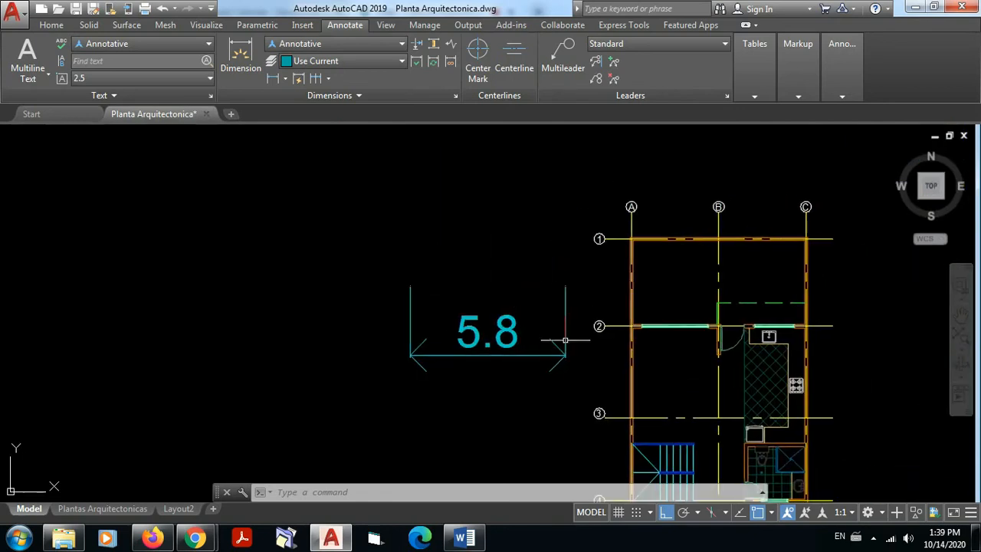
scroll(552, 335, "up", 4)
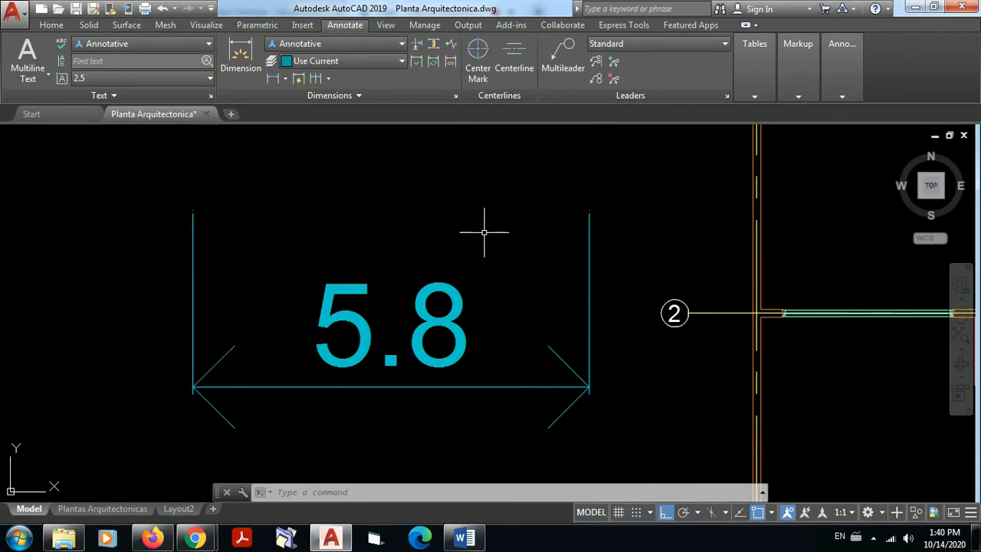
scroll(485, 231, "down", 5)
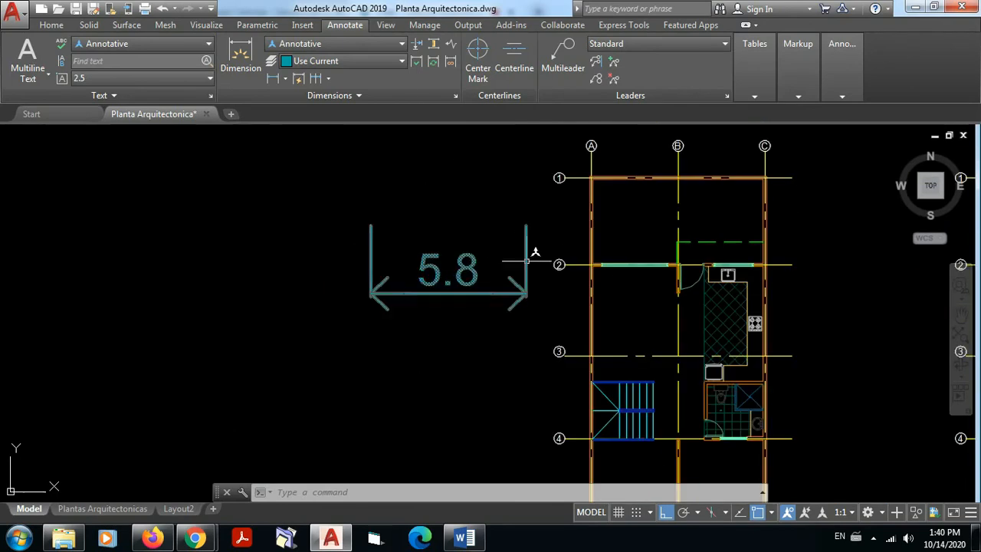
Step: Open the Dimension Style Manager and compare the previews of the ISO-25 and Annotative styles, leaving Annotative selected
scroll(705, 264, "down", 3)
middle_click_drag(716, 271, 441, 278)
scroll(436, 275, "up", 3)
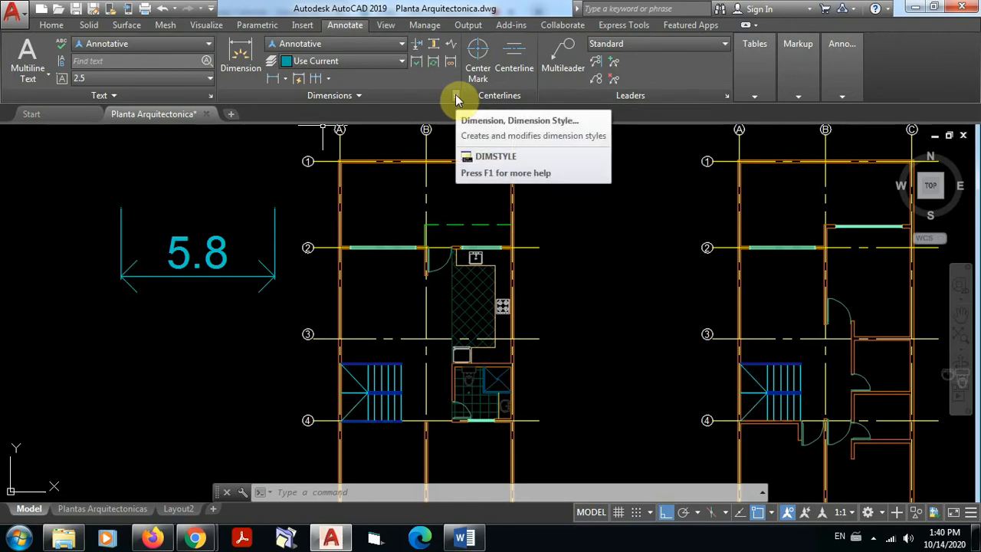
left_click(455, 98)
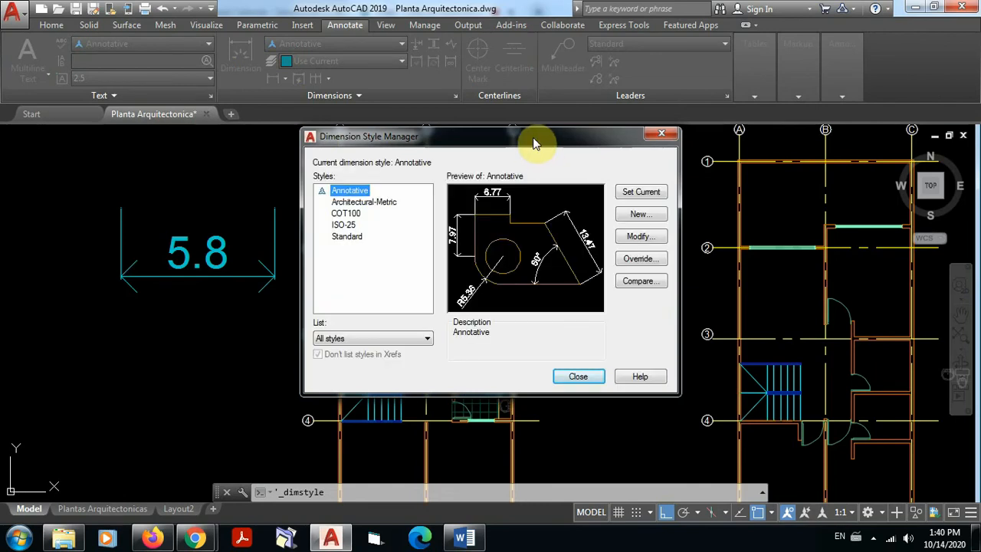
left_click(370, 225)
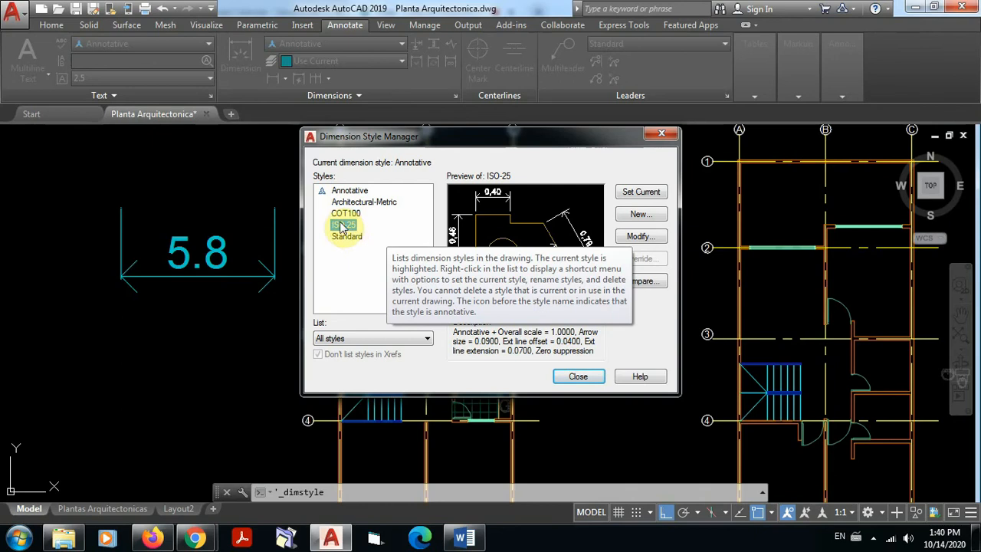
left_click(339, 190)
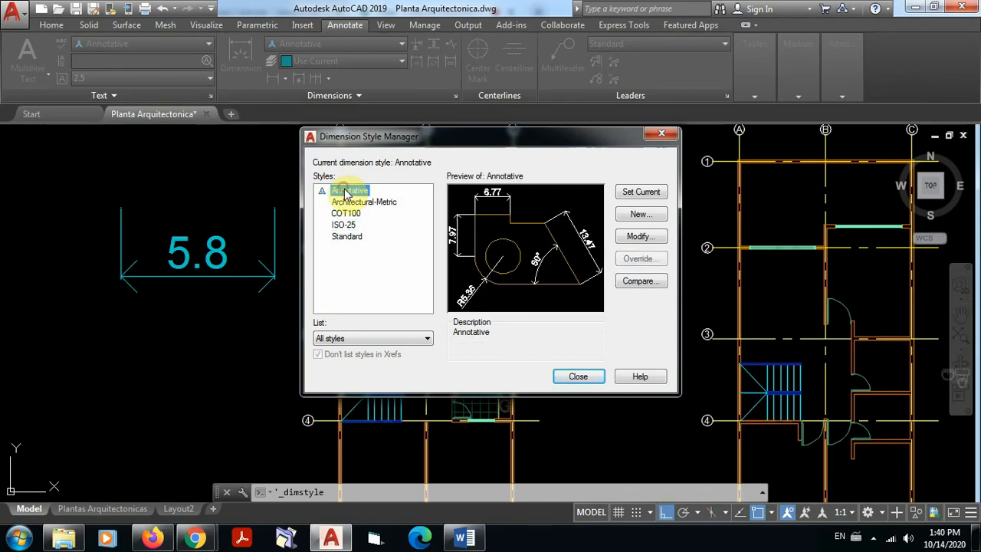
left_click(347, 225)
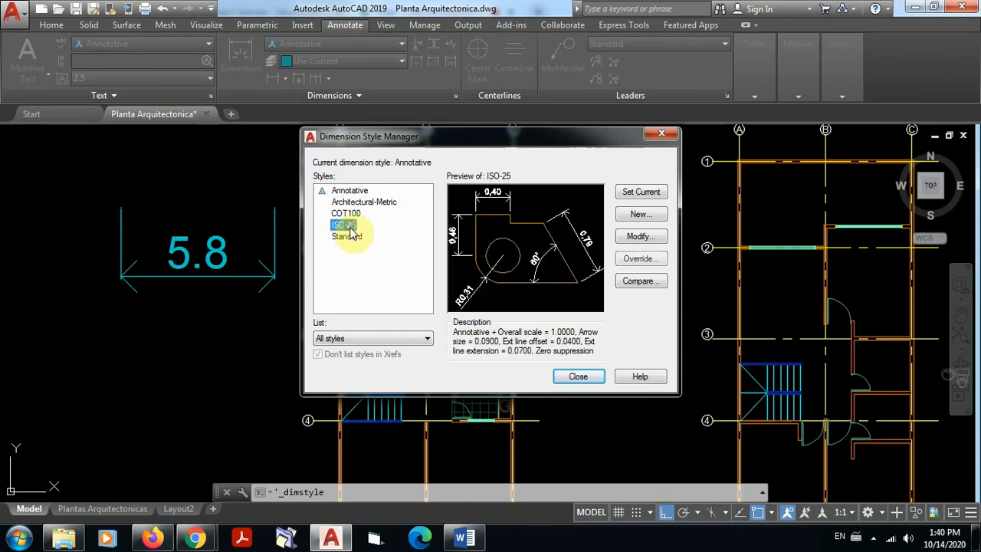
left_click(341, 191)
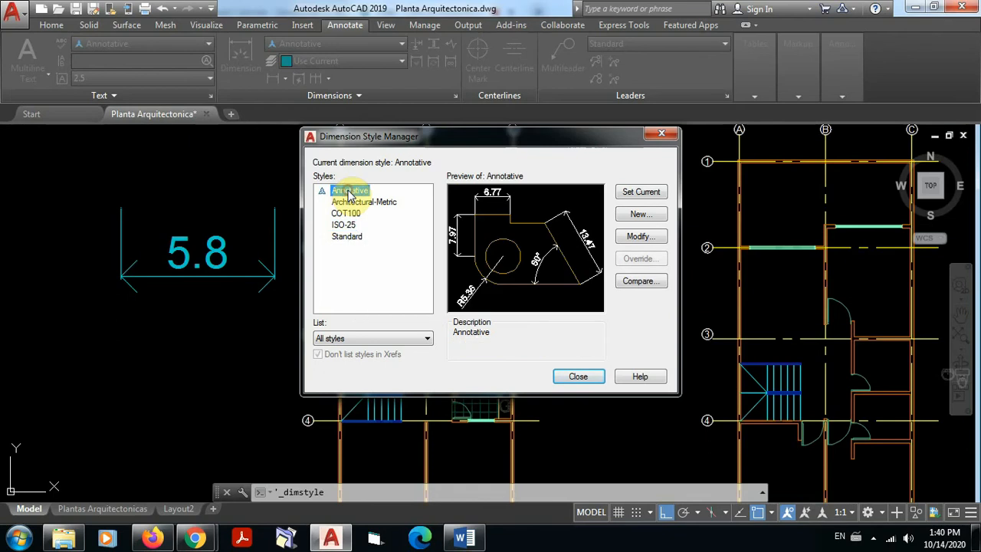
left_click(344, 226)
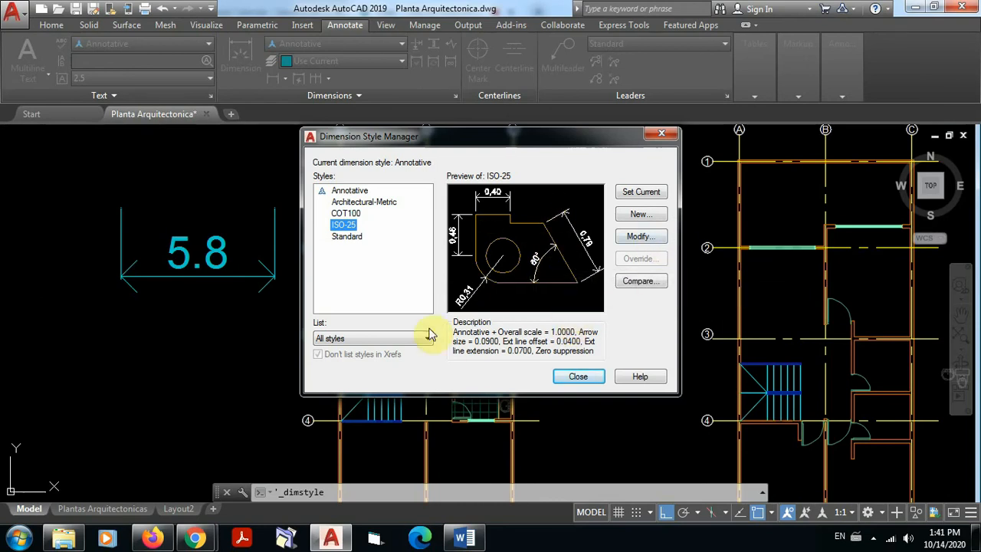
left_click(360, 191)
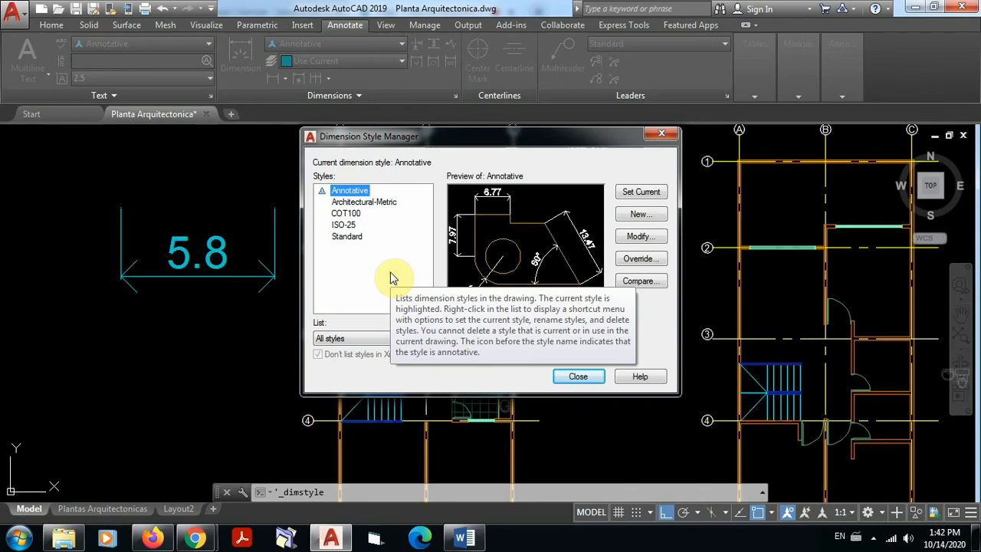
Step: Modify the ISO-25 dimension style so its extension lines extend 1.2 beyond the dimension lines, and close the style manager
left_click(352, 226)
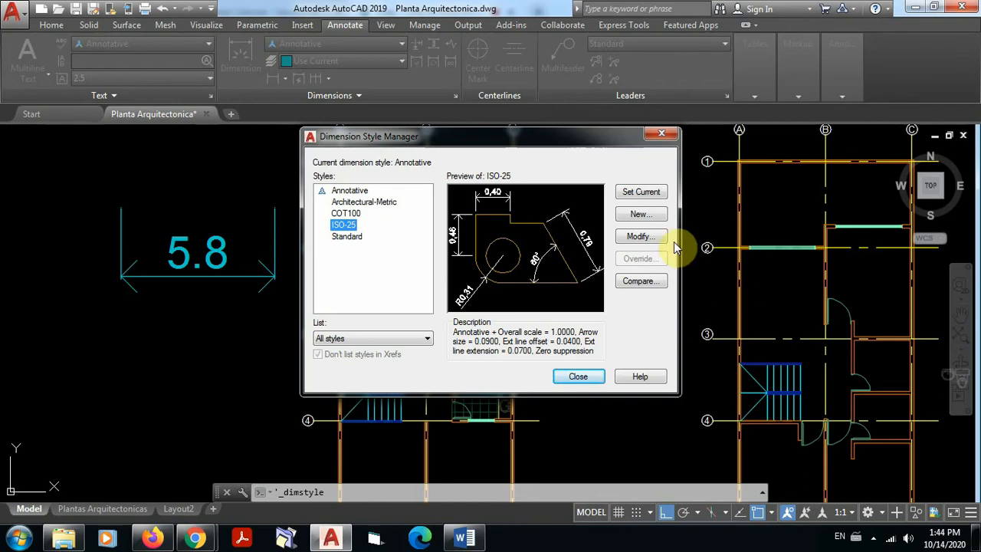
left_click(338, 226)
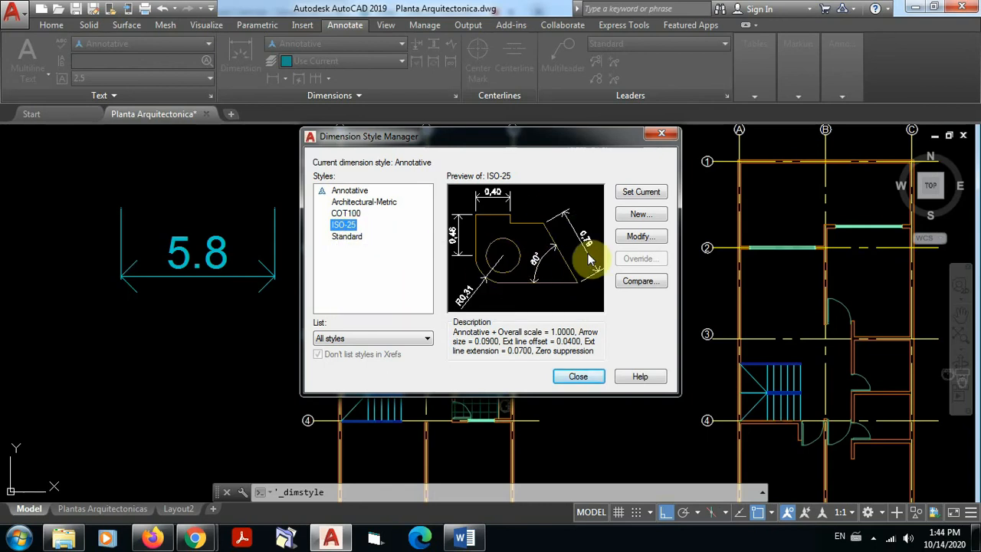
left_click(637, 237)
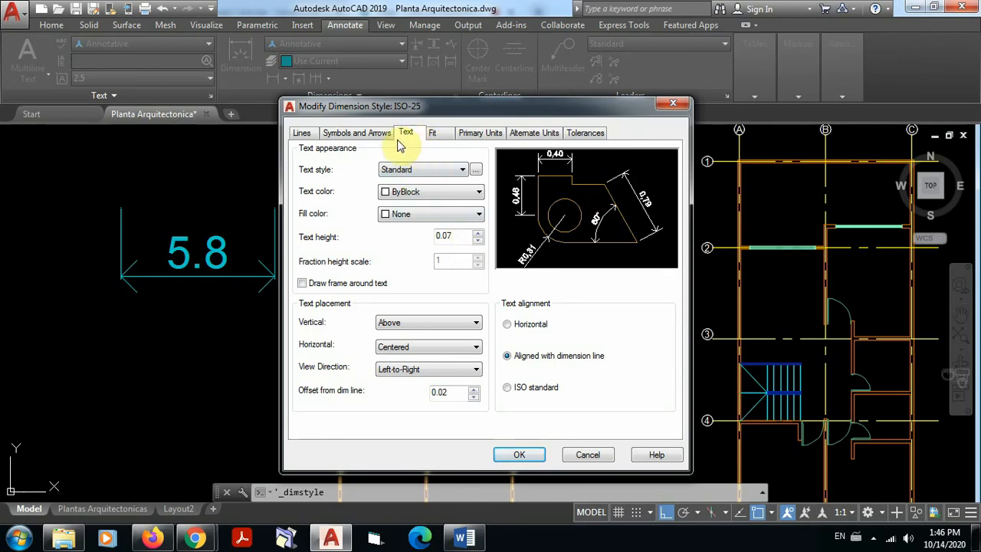
left_click(301, 134)
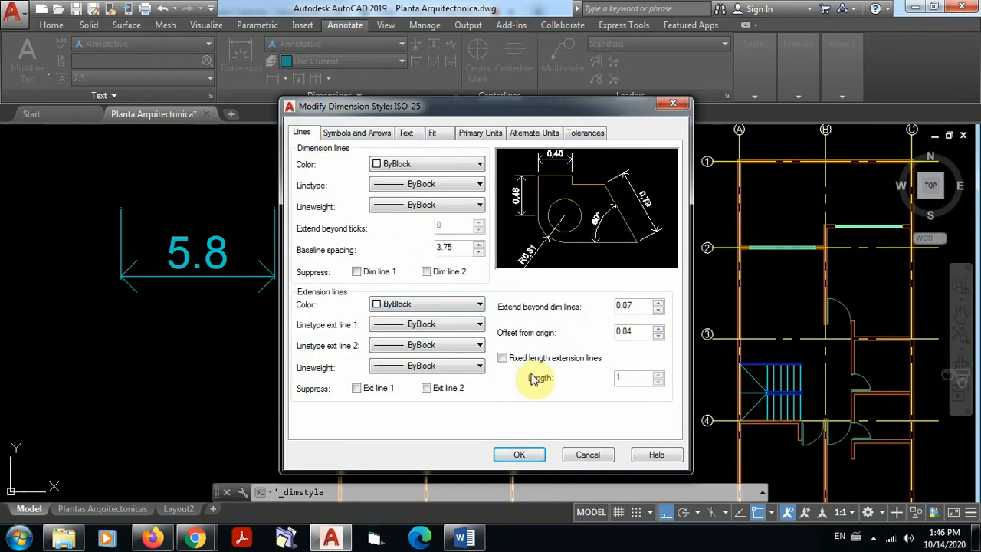
left_click_drag(542, 107, 699, 103)
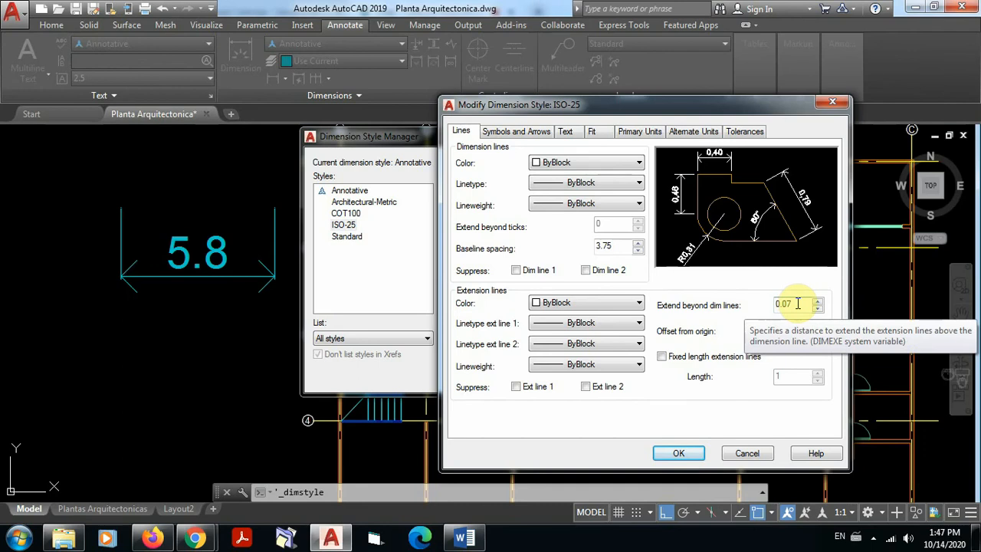
left_click_drag(797, 304, 760, 306)
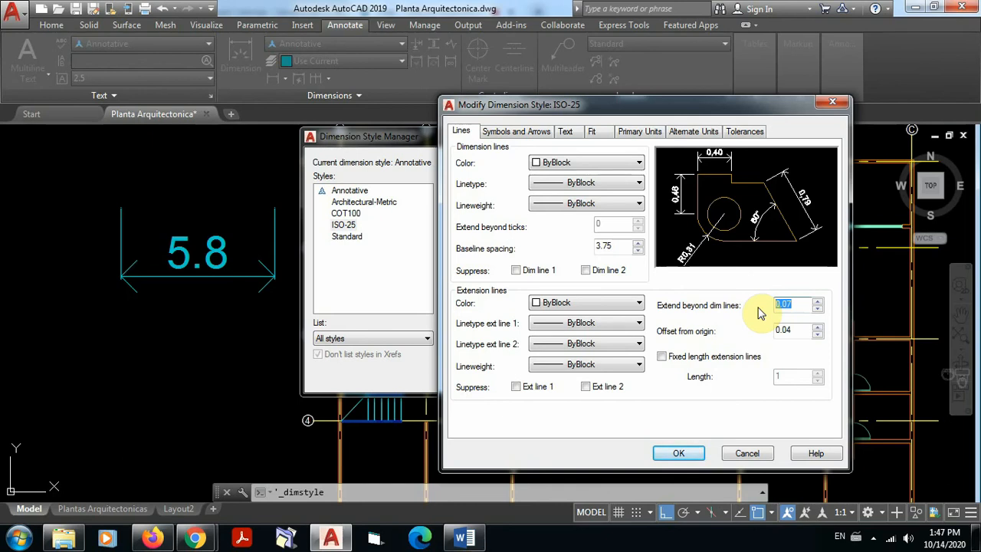
type("1.2")
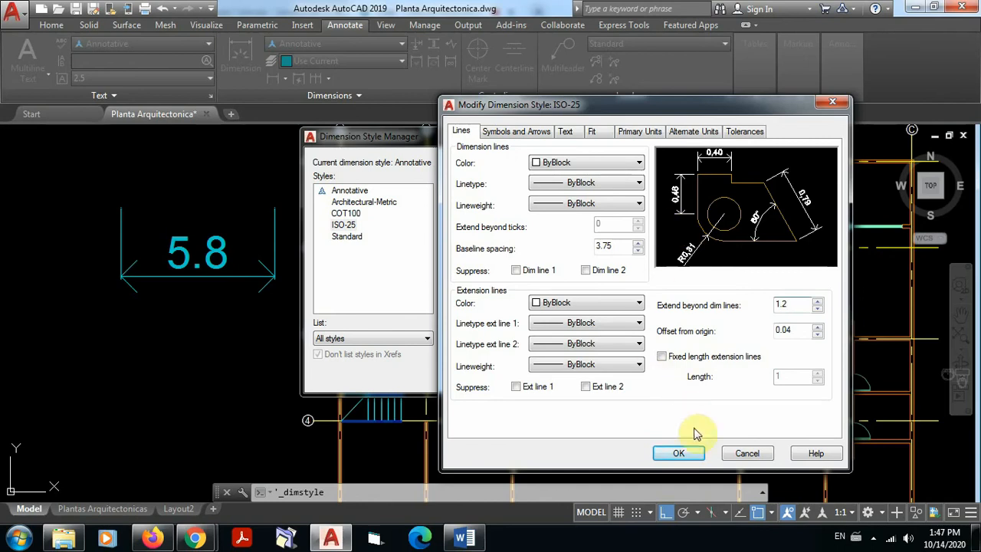
left_click(682, 453)
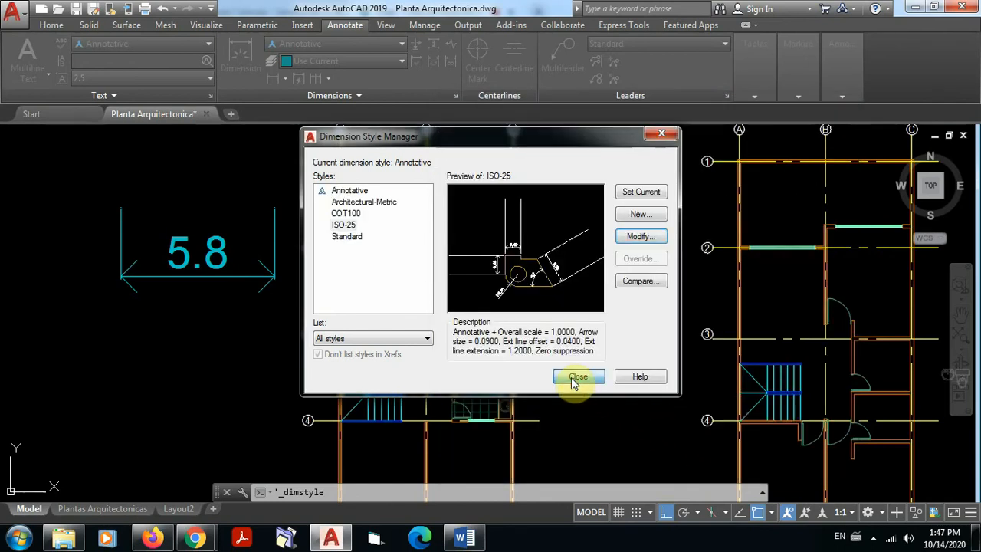
left_click(577, 377)
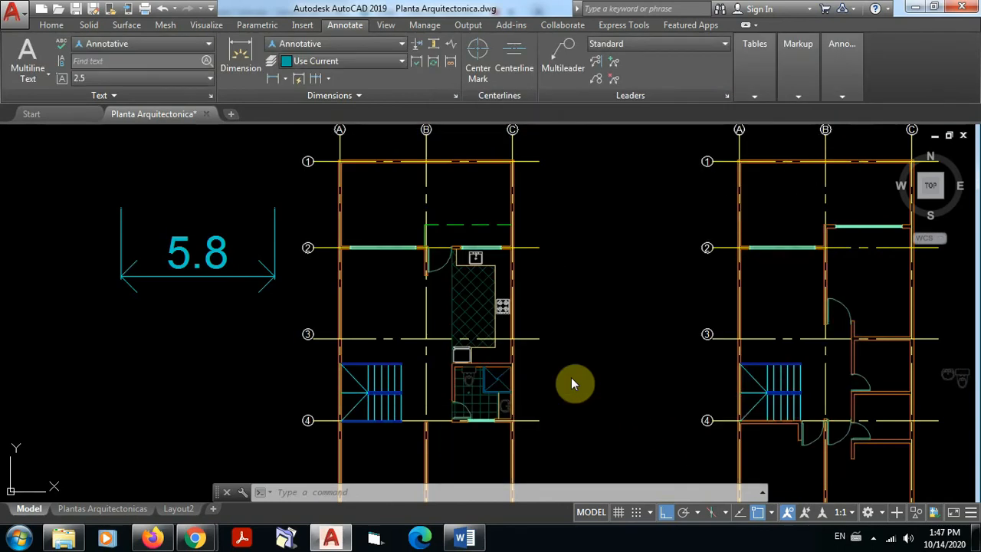
Step: Place a horizontal linear dimension about 4.73 wide below the 5.8 dimension and inspect its extension lines
left_click(244, 66)
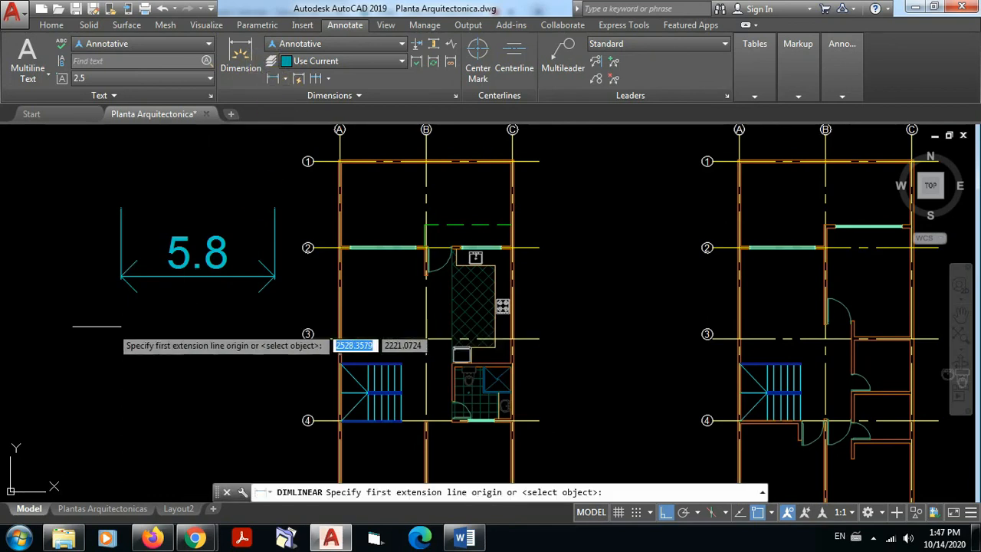
left_click(75, 353)
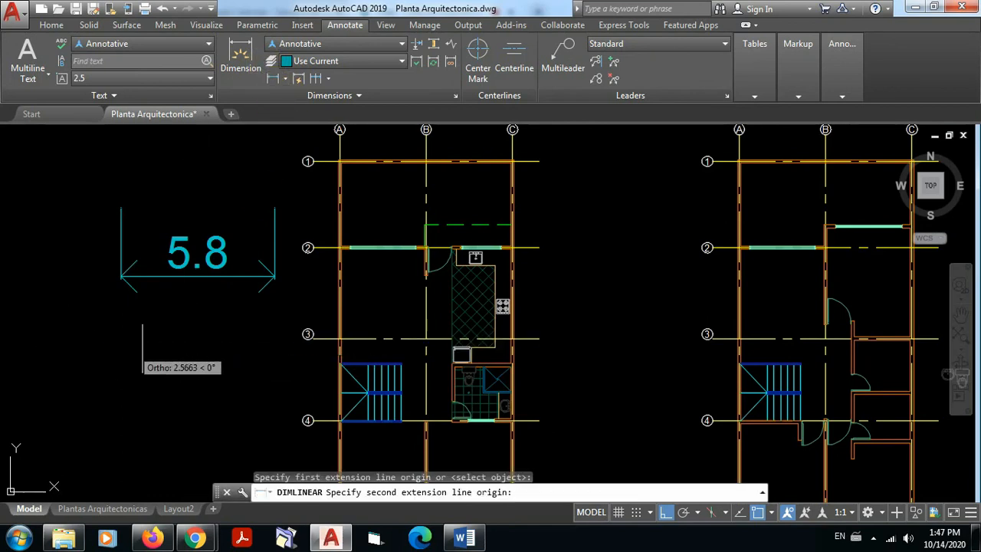
left_click(192, 353)
left_click(190, 408)
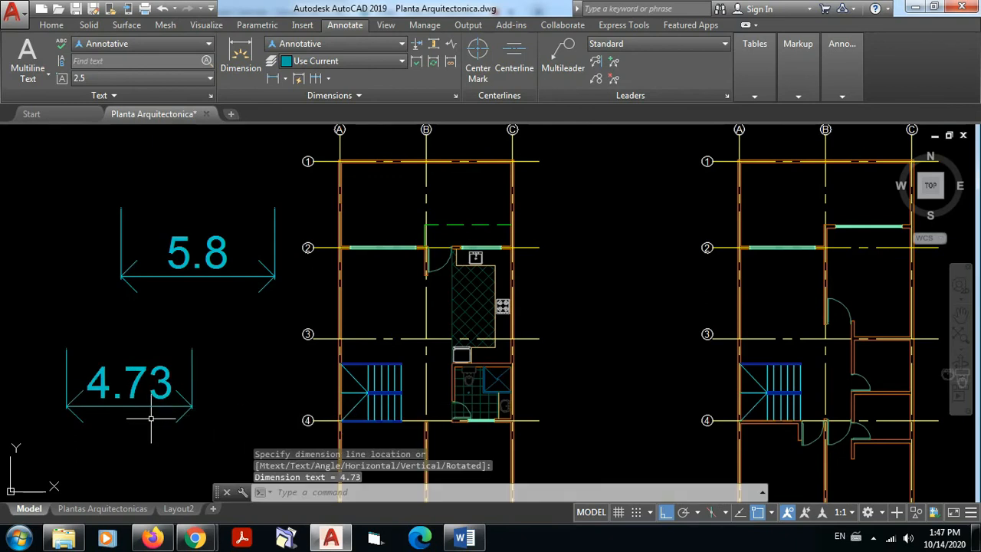
scroll(184, 406, "up", 4)
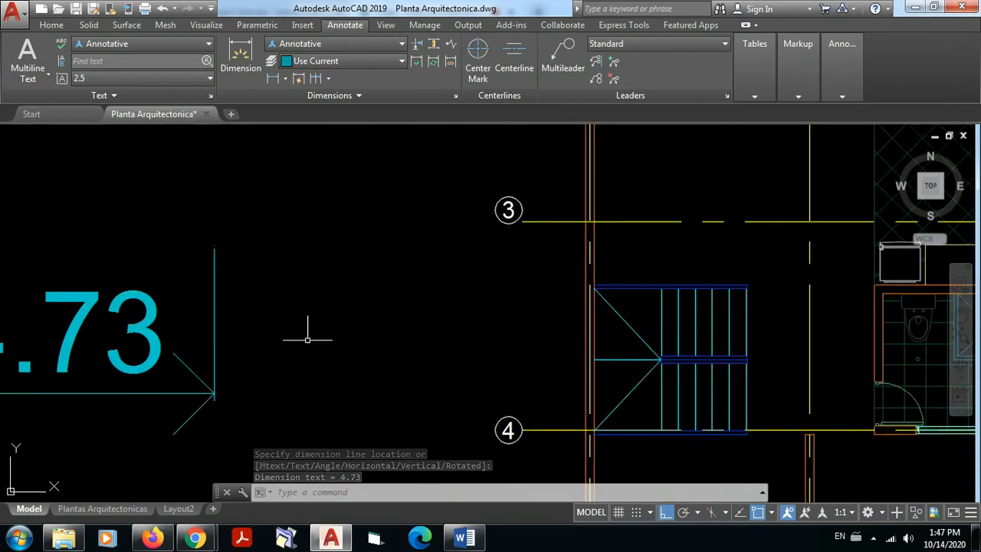
scroll(286, 321, "down", 4)
scroll(149, 348, "up", 3)
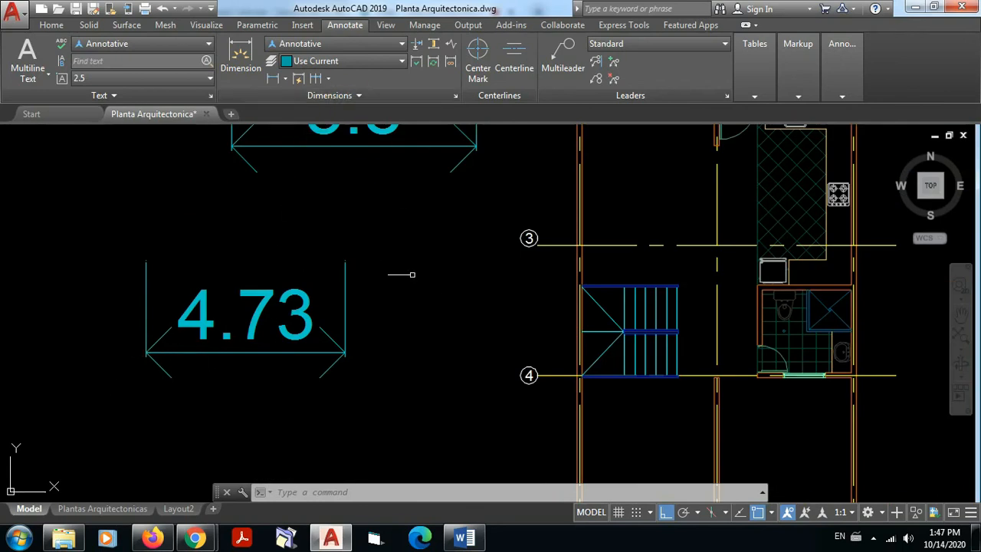
Step: Make ISO-25 the current dimension style
left_click(455, 100)
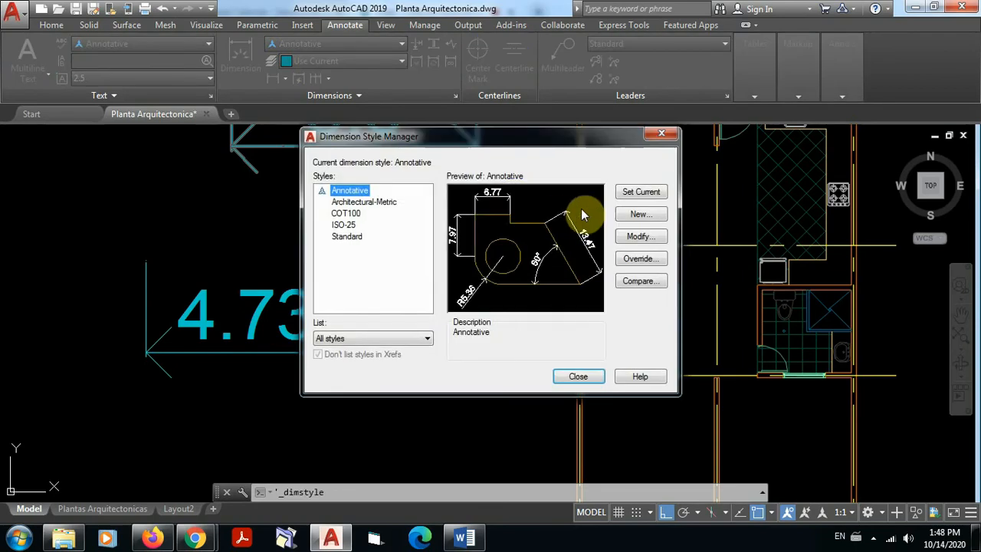
left_click(342, 226)
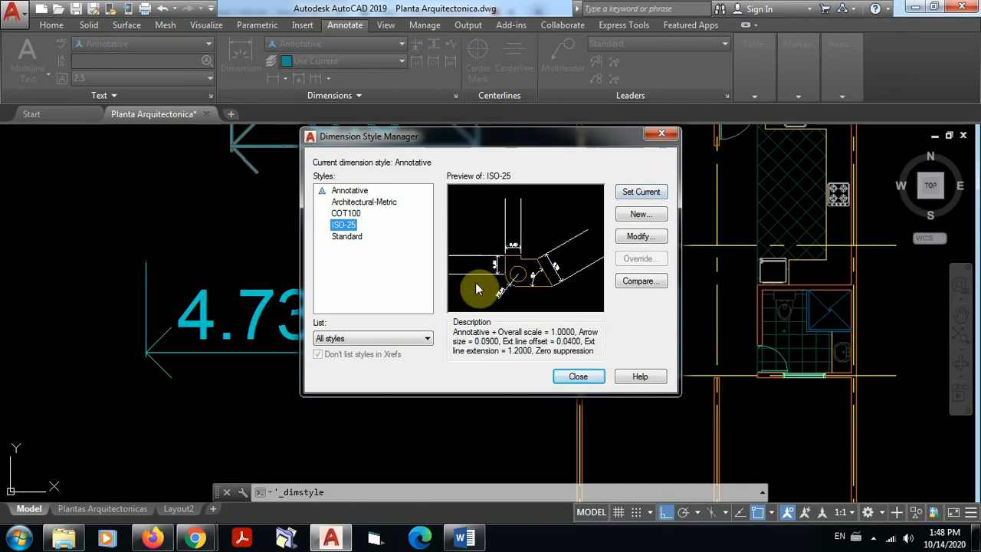
left_click(639, 193)
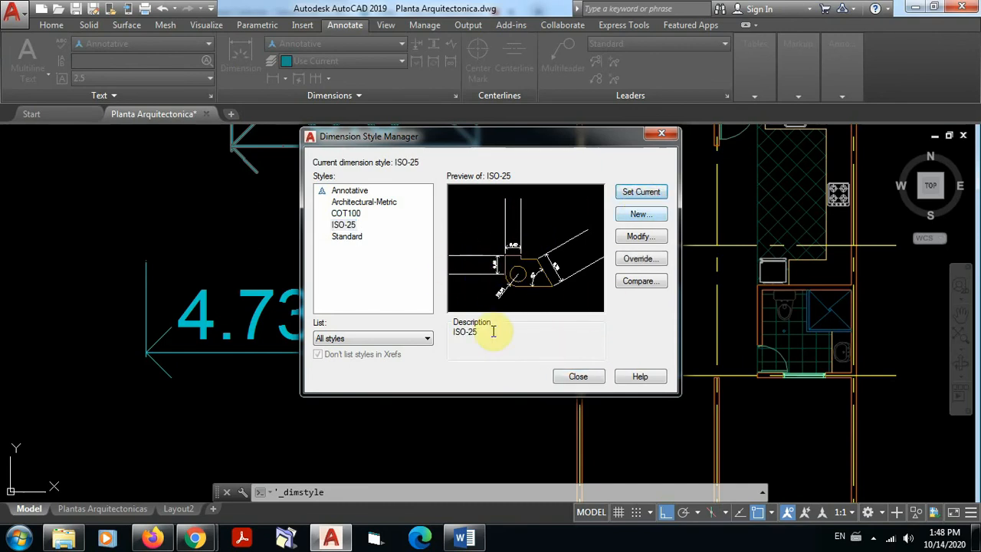
left_click(578, 377)
Step: Place a horizontal linear dimension about 11.82 wide in the empty area below the 4.73 dimension, with its dimension line below the origin points
scroll(317, 255, "down", 1)
scroll(379, 258, "down", 2)
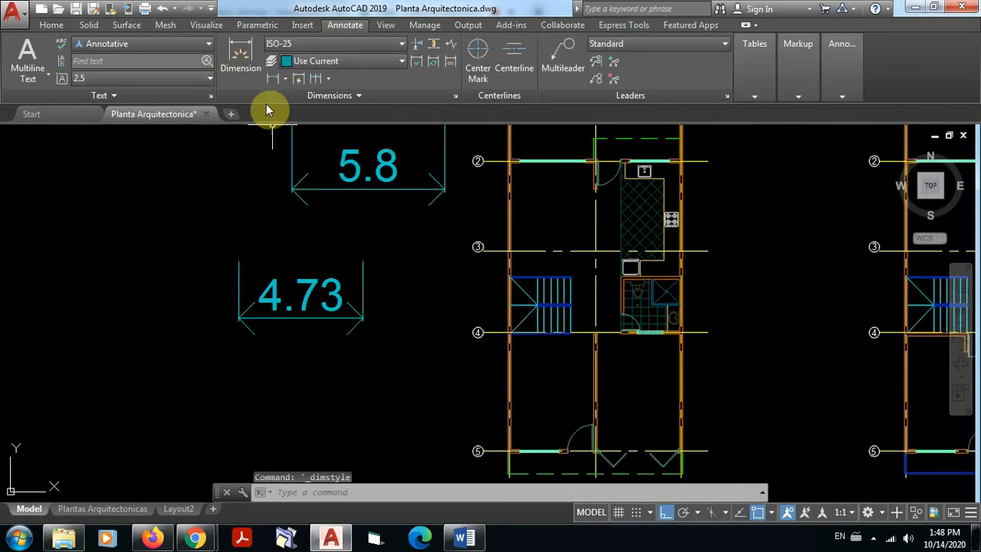
left_click(273, 78)
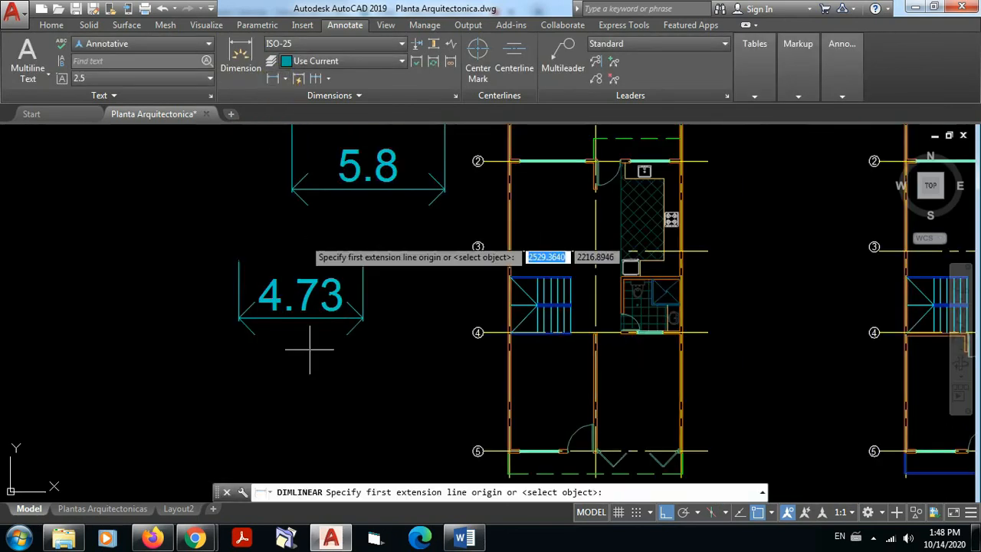
scroll(153, 383, "down", 4)
left_click(150, 386)
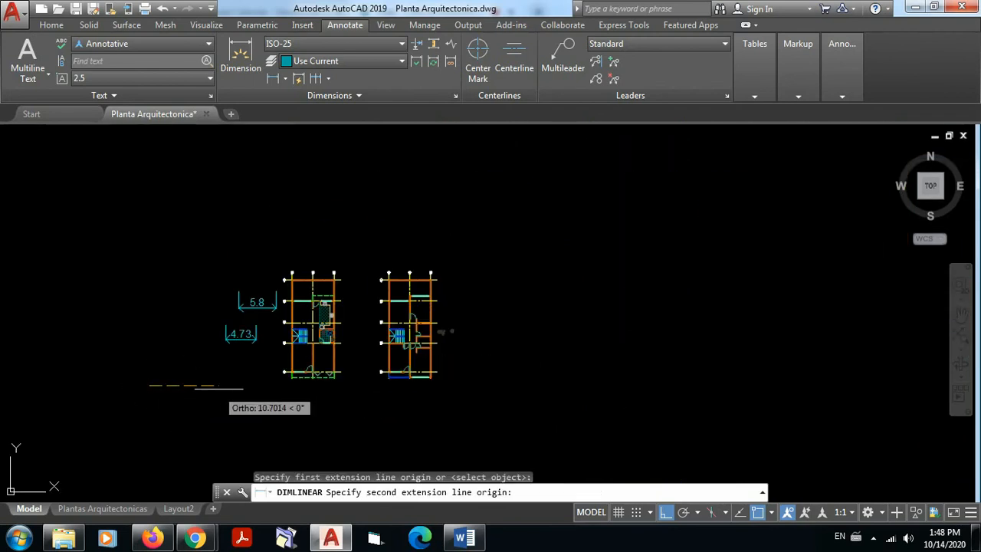
left_click(226, 385)
left_click(226, 436)
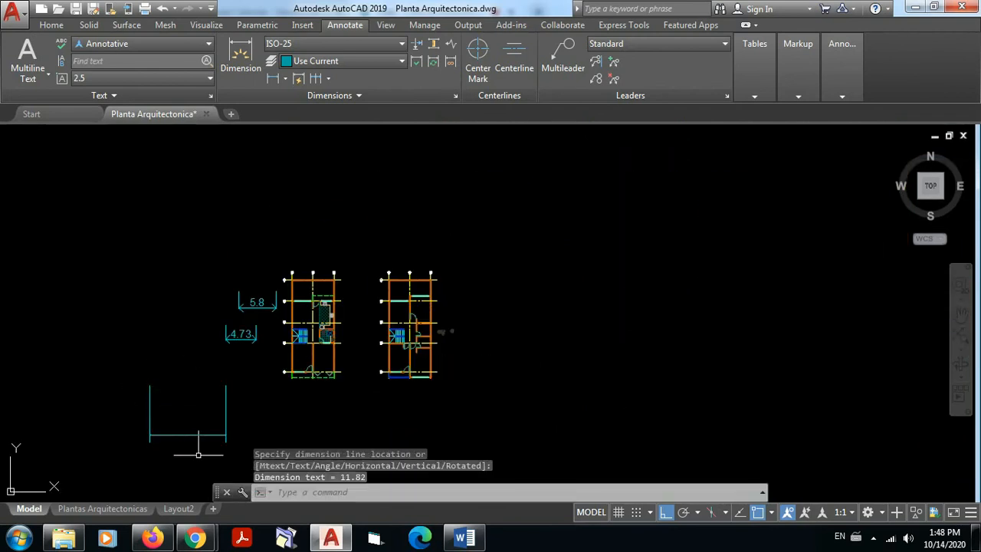
Step: Examine the new ISO-25 dimension's arrowhead, its text and the extension line's length beyond the dimension line
scroll(176, 448, "up", 8)
middle_click_drag(375, 374, 882, 291)
scroll(397, 303, "up", 4)
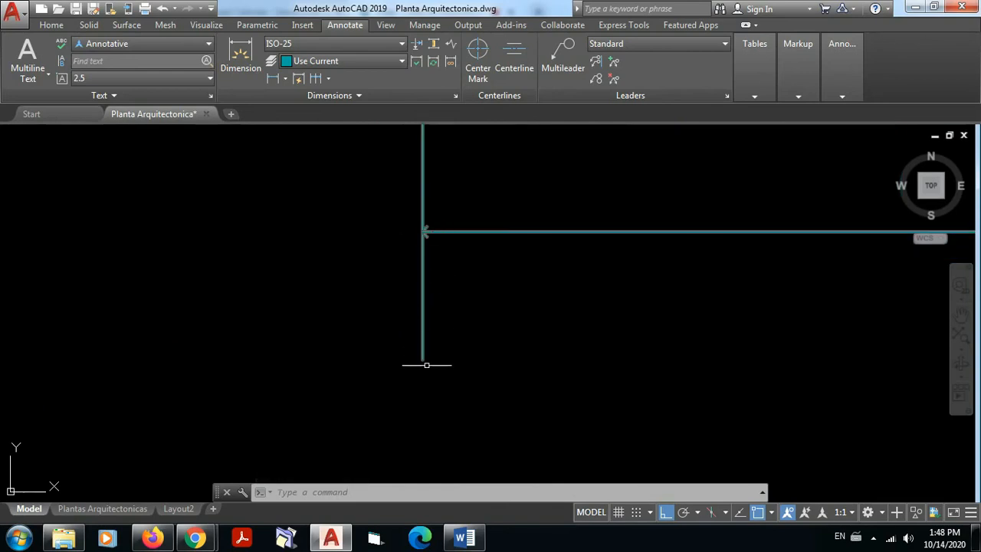
scroll(602, 300, "down", 3)
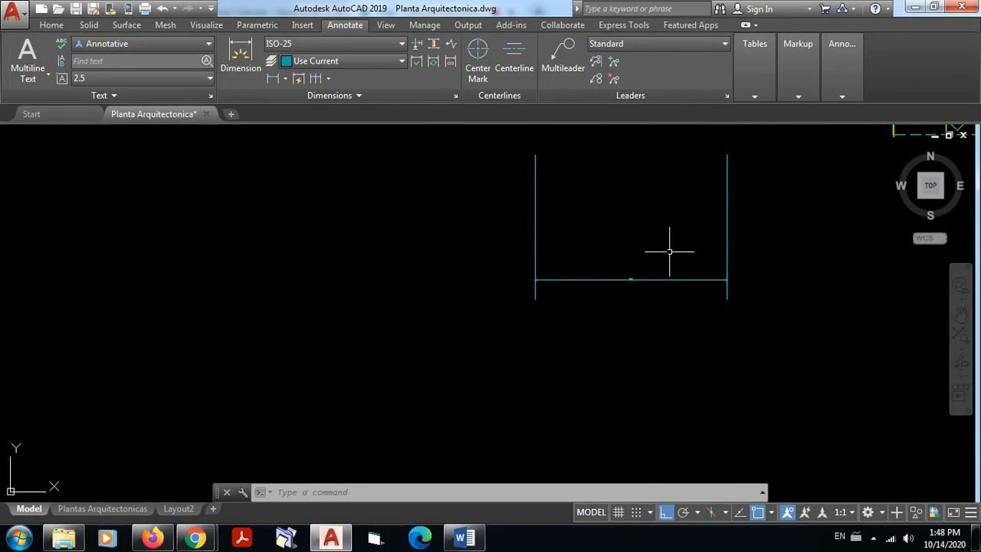
scroll(637, 267, "up", 5)
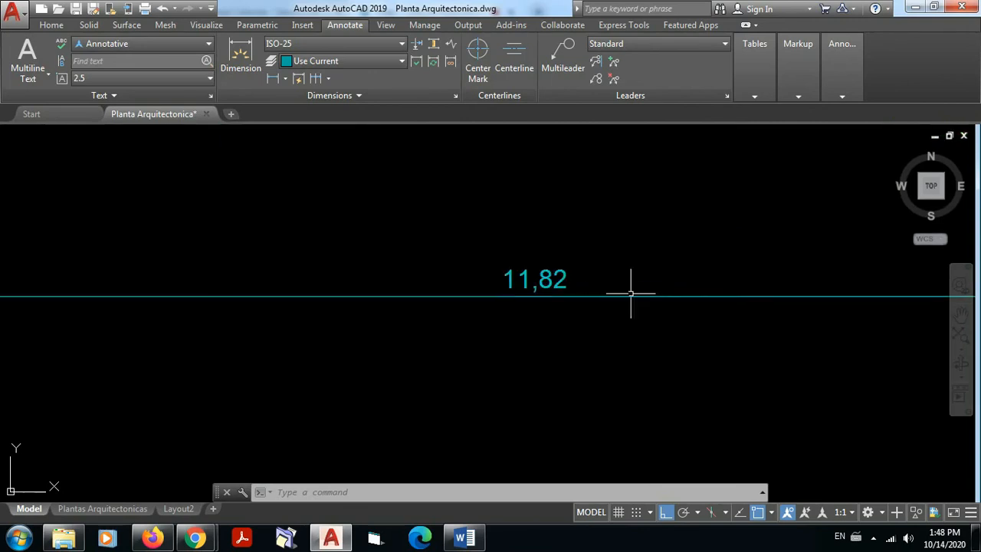
scroll(605, 255, "down", 3)
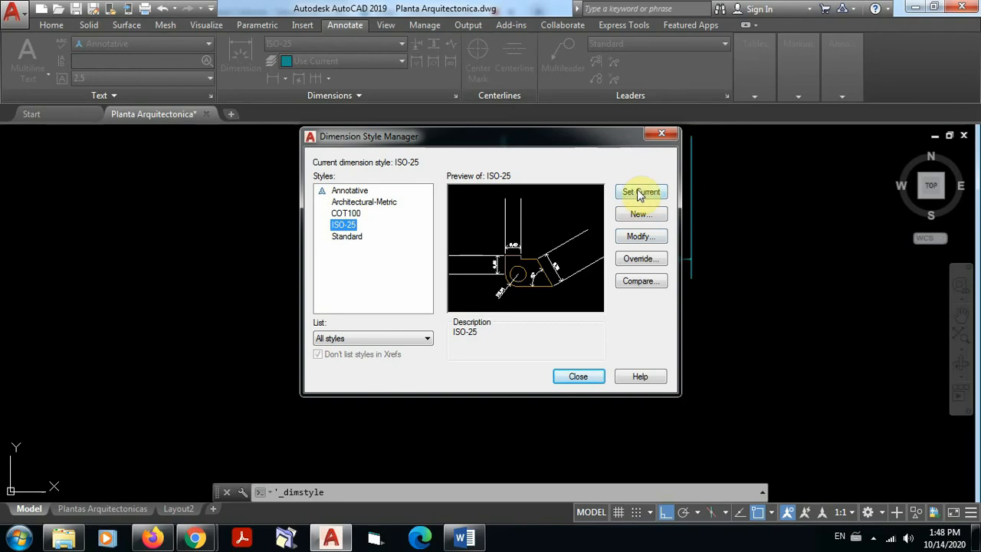
Step: Set the ISO-25 style's extension beyond dimension lines to 0.1 and close the style manager
left_click(636, 239)
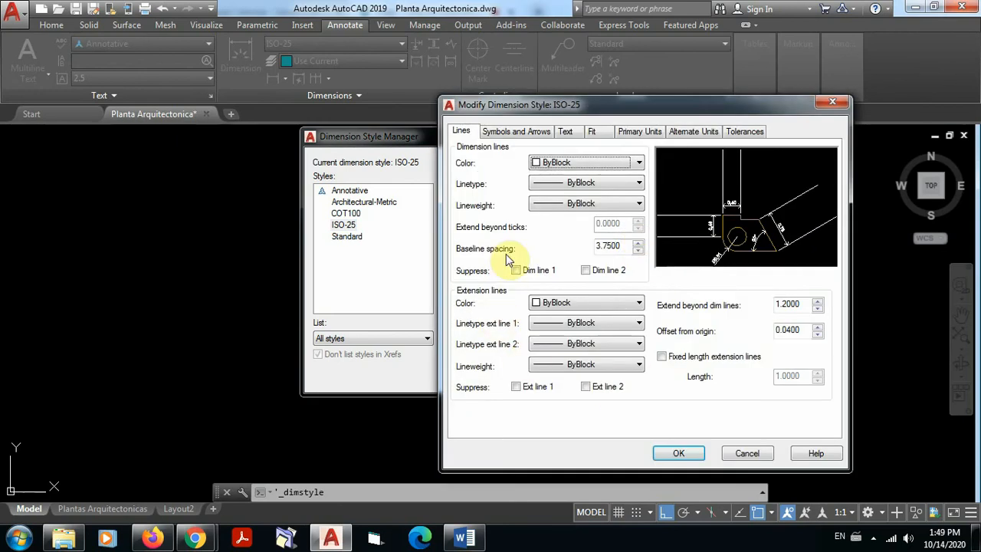
double_click(801, 303)
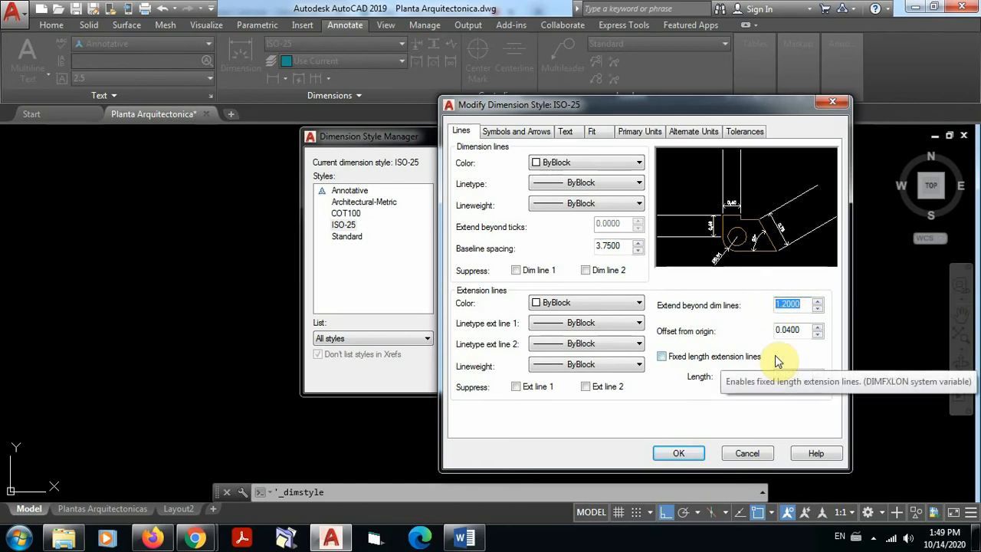
type("0")
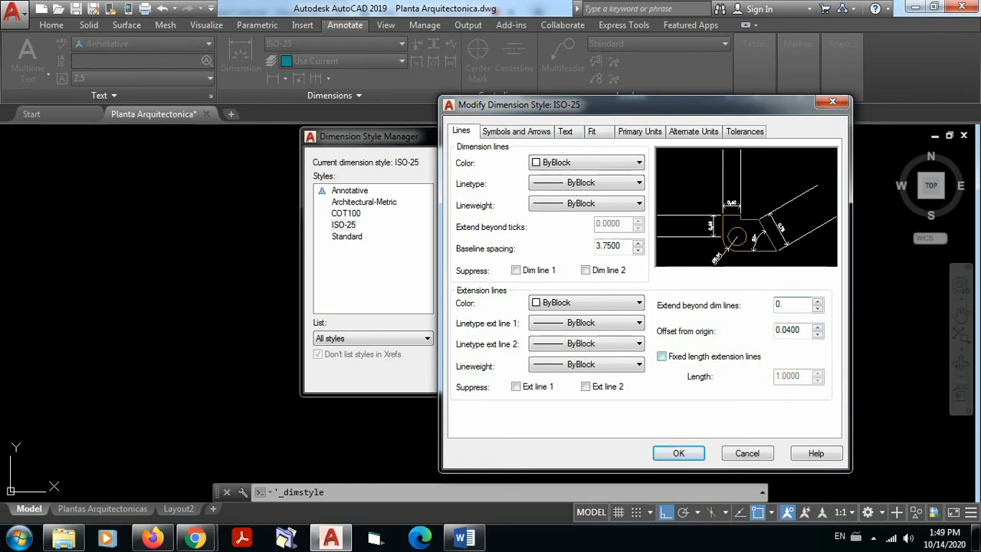
type(".1")
left_click(679, 453)
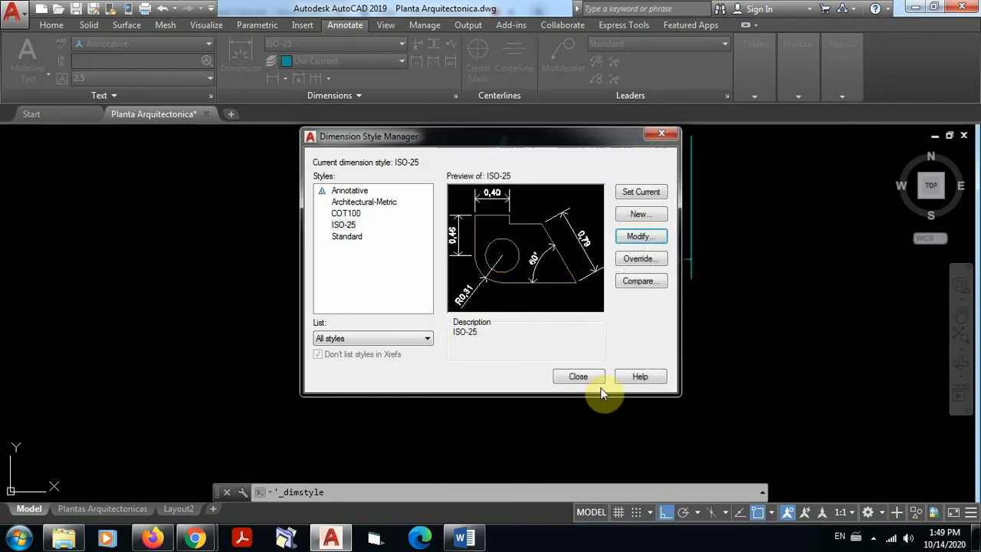
left_click(577, 377)
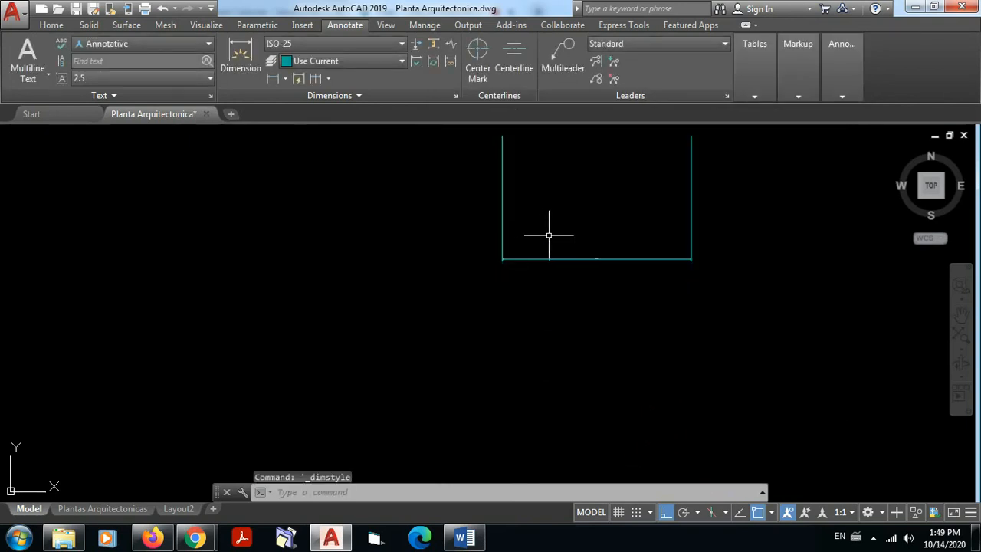
Step: Examine the ISO-25 dimension's shortened extension lines and the gap between their upper ends and the origin points
scroll(595, 339, "up", 4)
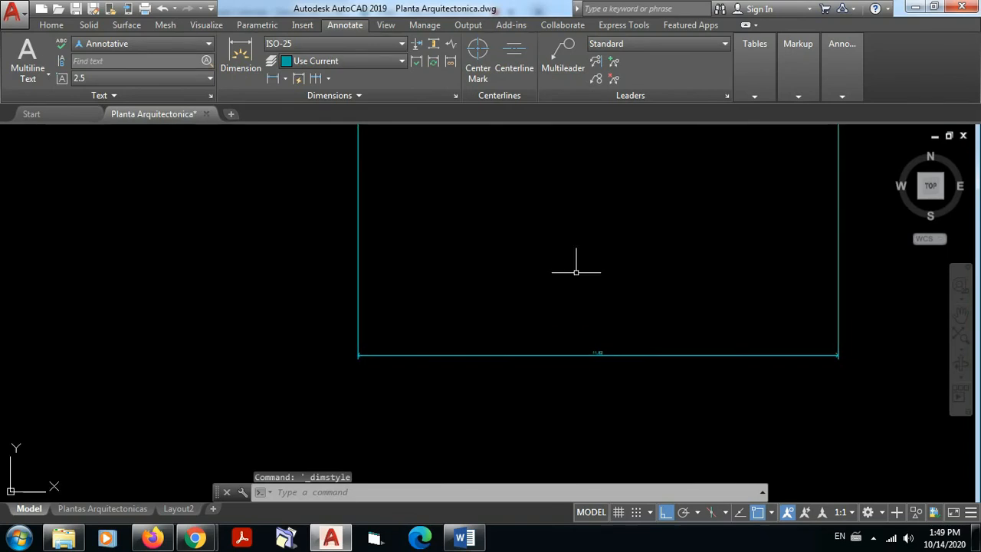
scroll(574, 264, "down", 10)
scroll(588, 241, "up", 10)
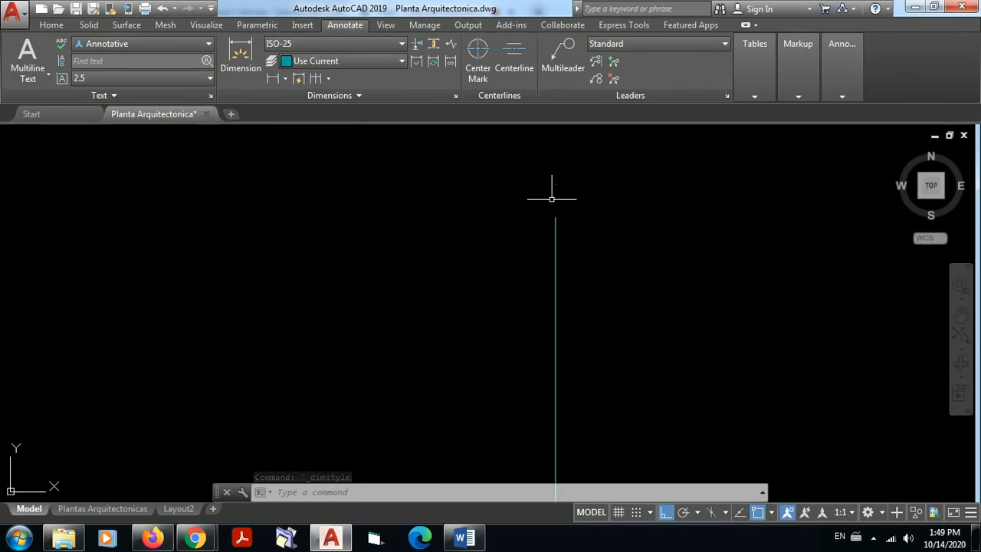
scroll(552, 197, "up", 5)
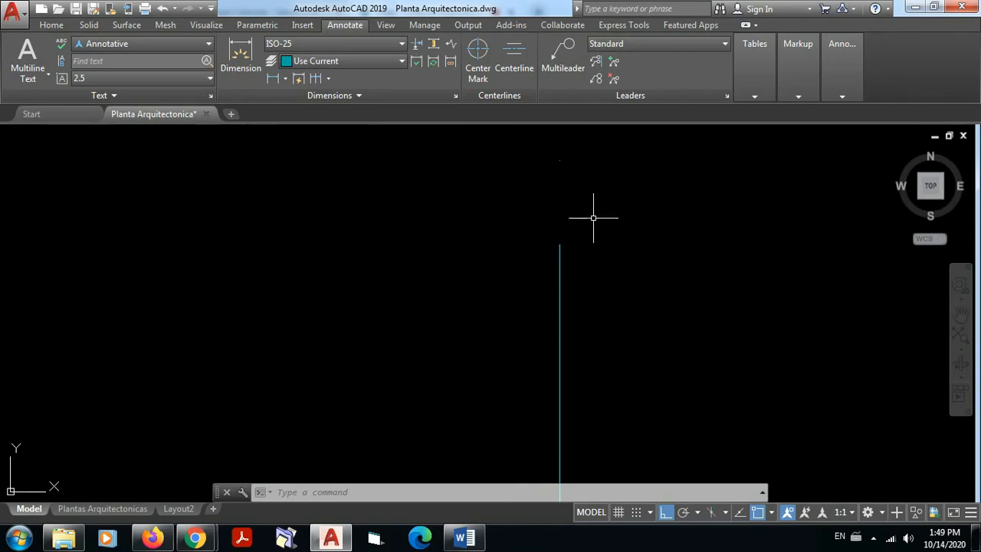
middle_click_drag(594, 220, 529, 275)
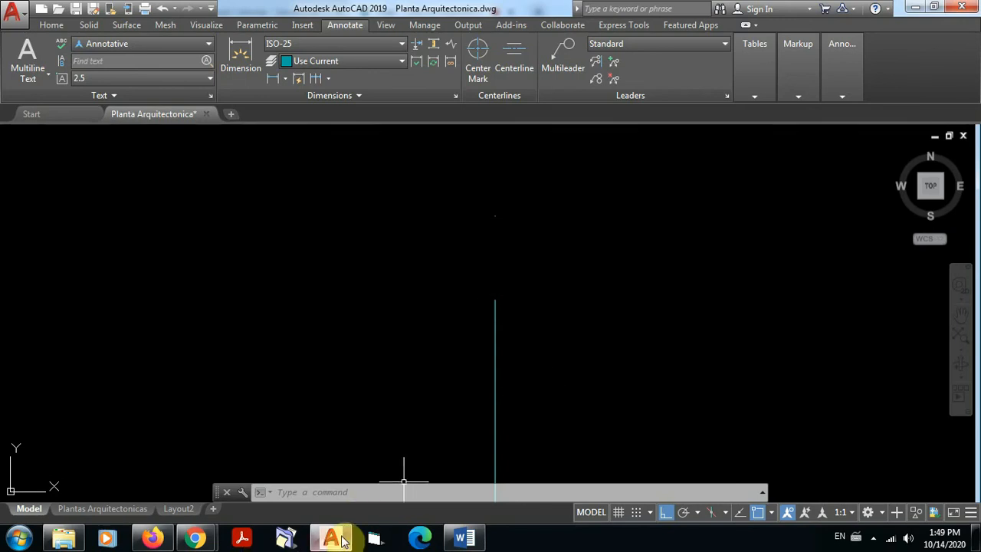
scroll(482, 331, "down", 5)
scroll(571, 331, "down", 9)
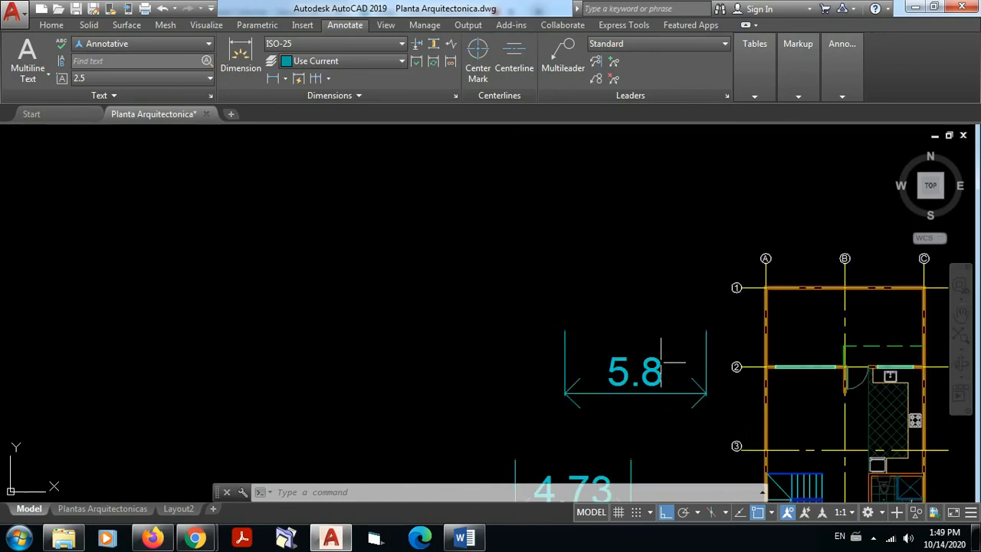
Step: Set the ISO-25 dimension style's extension line offset from origin to 0.1
middle_click_drag(661, 362, 535, 171)
scroll(514, 326, "down", 5)
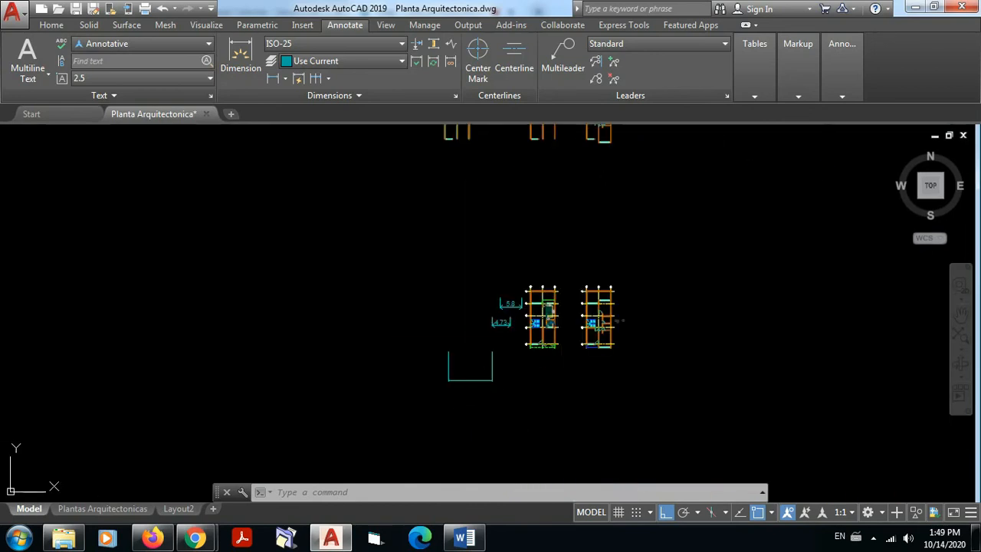
scroll(455, 350, "up", 8)
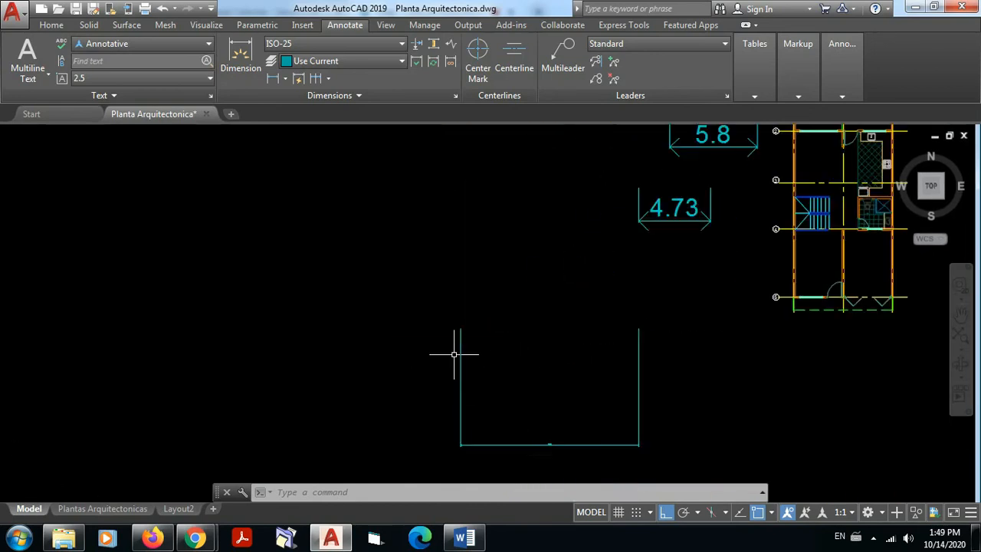
left_click(455, 96)
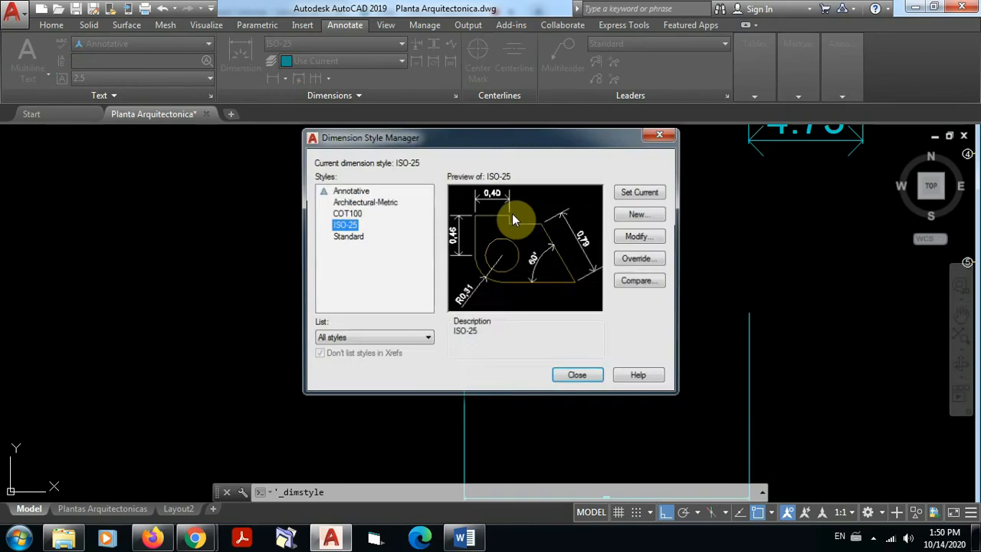
left_click(638, 238)
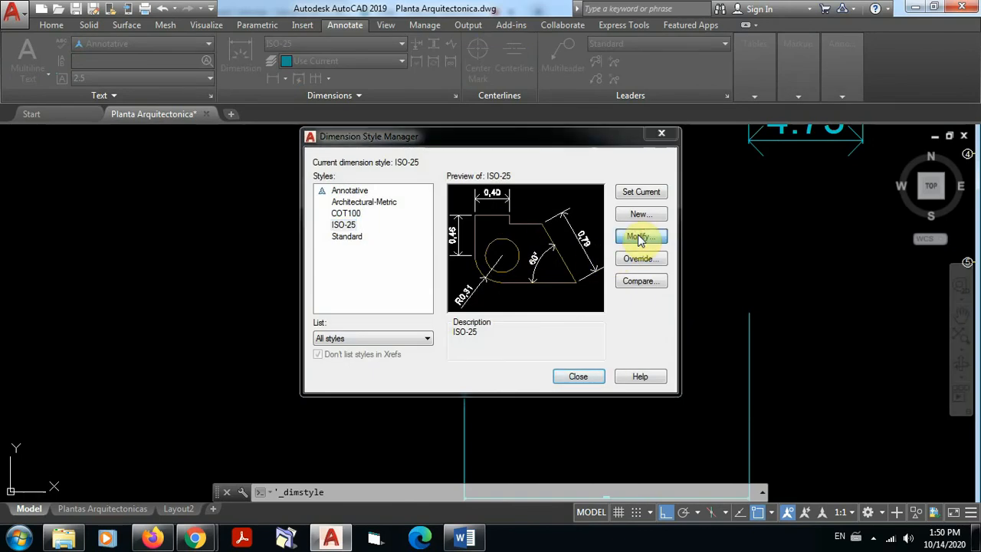
double_click(793, 330)
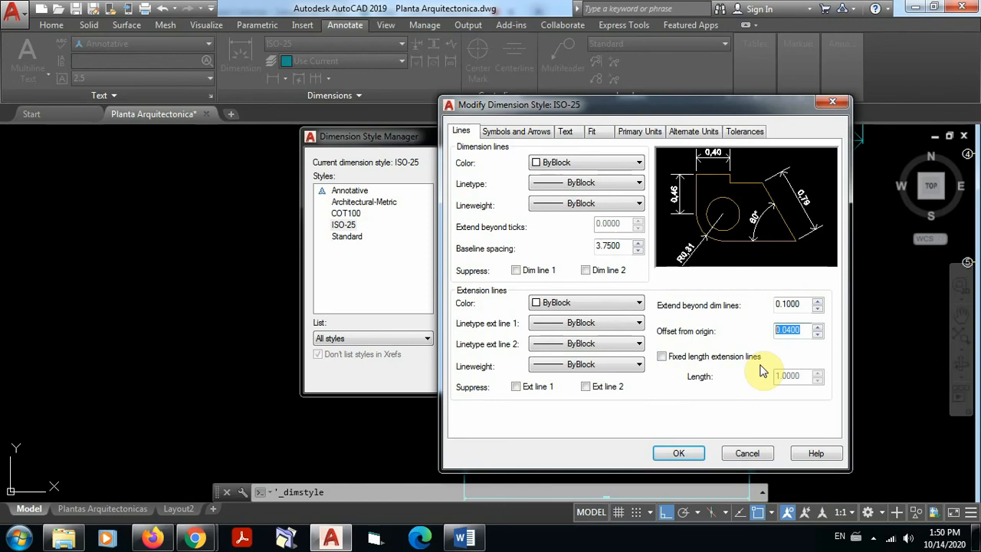
type("000")
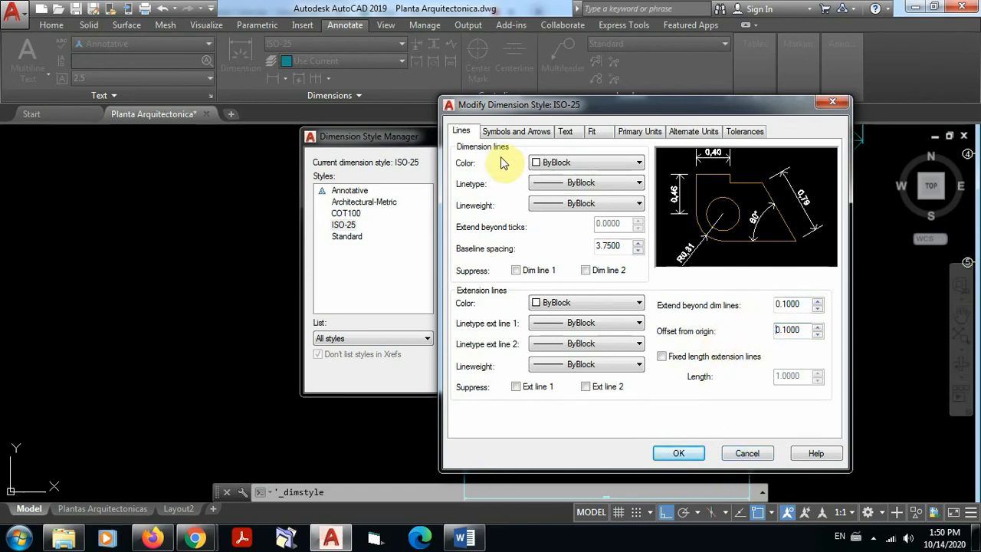
Step: Open the symbols and arrows settings of the ISO-25 dimension style
left_click(531, 136)
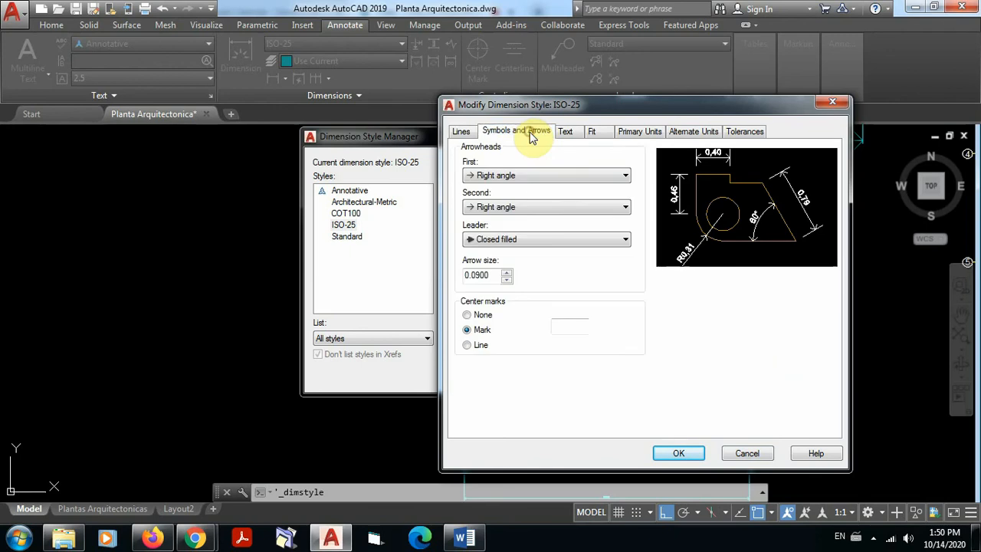
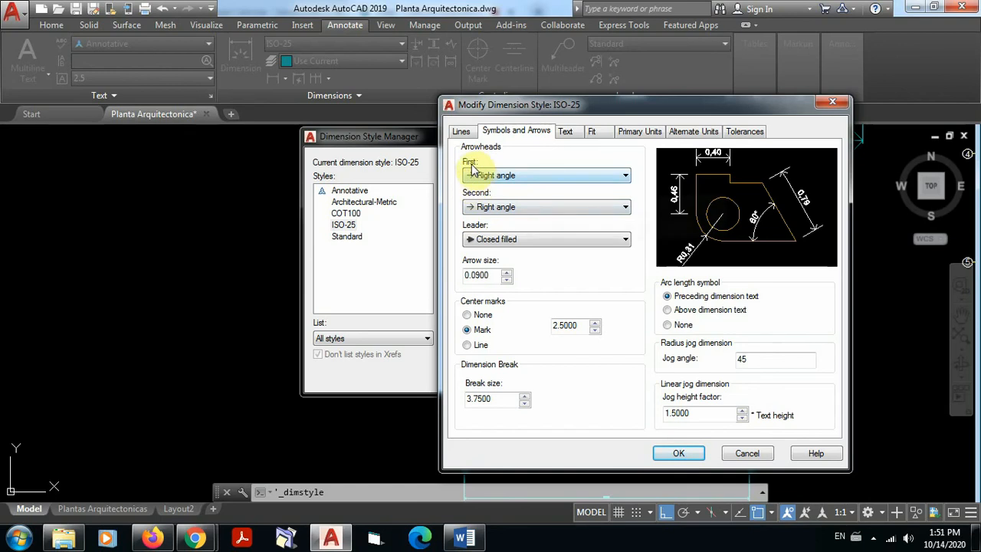
Step: Set the ISO-25 dimension style's first and second arrowheads to Closed filled
left_click(624, 177)
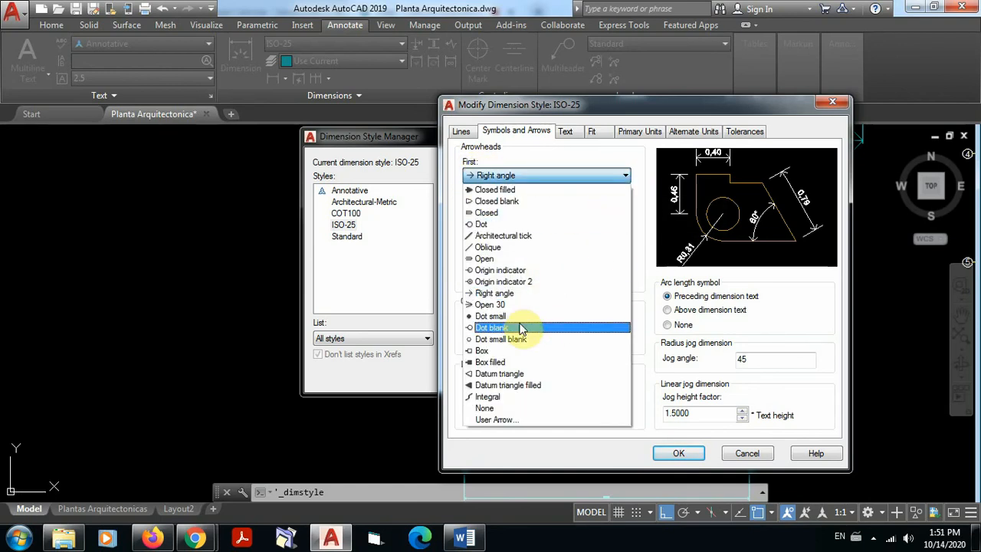
left_click(496, 191)
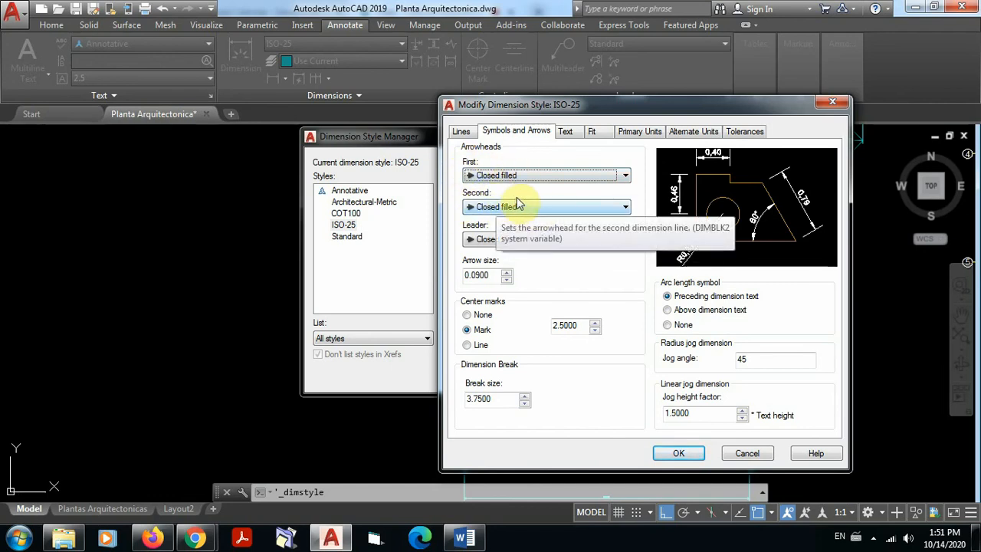
left_click(624, 177)
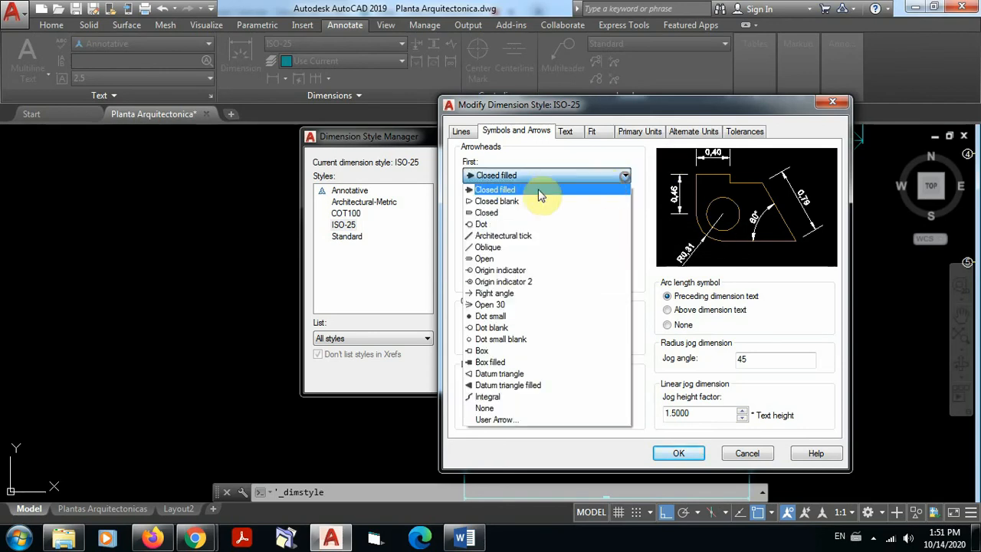
left_click(490, 190)
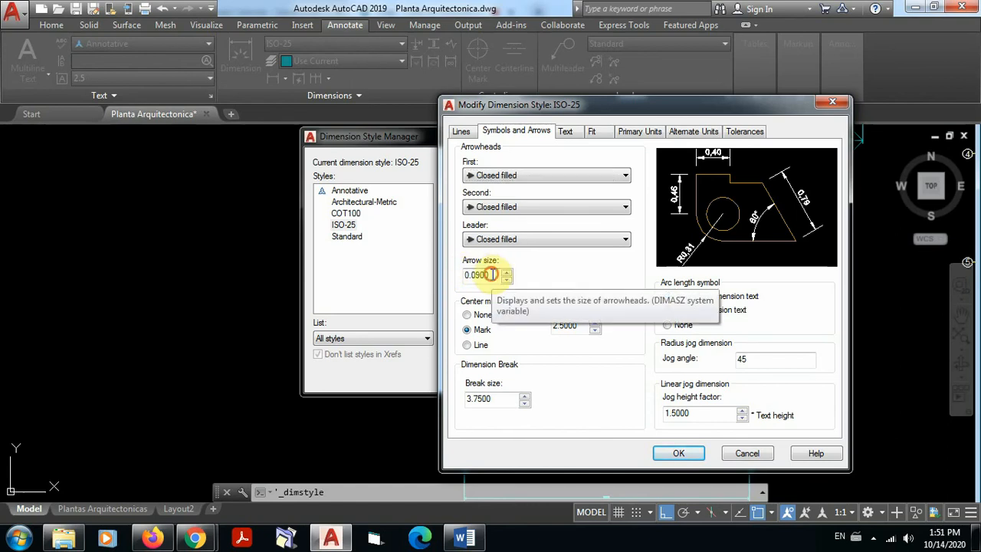
Step: Set the ISO-25 arrow size to 1.2 and check its effect in the style preview
left_click_drag(493, 274, 449, 274)
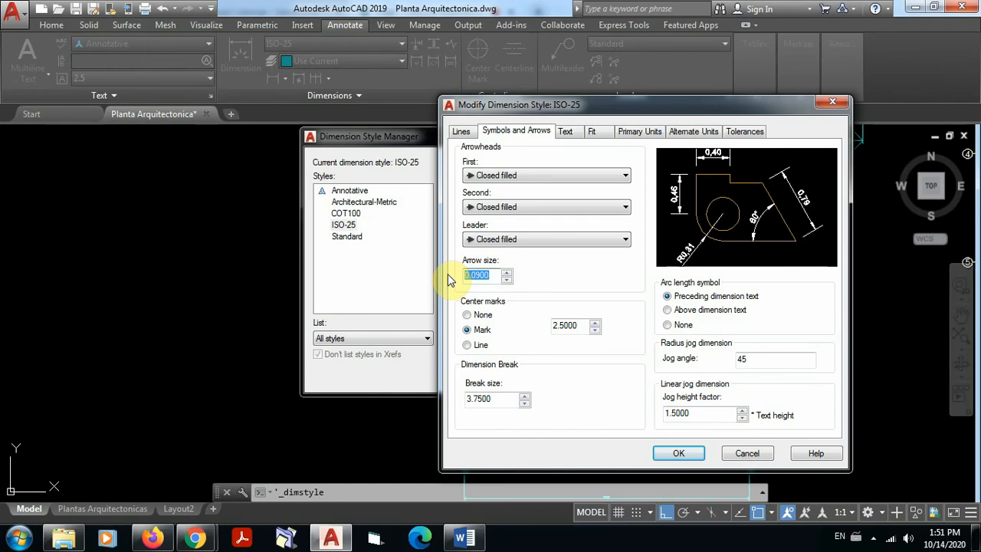
type("1.2")
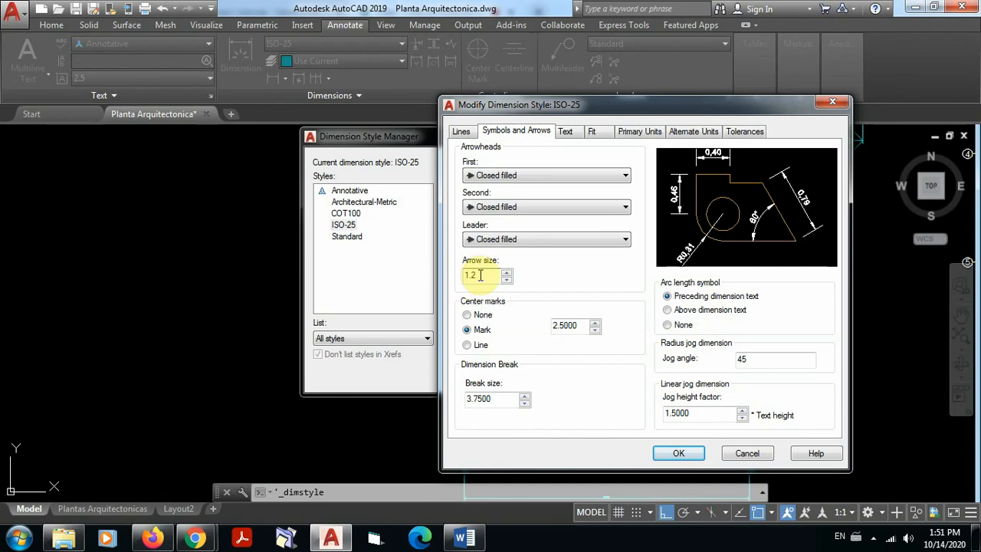
left_click(464, 132)
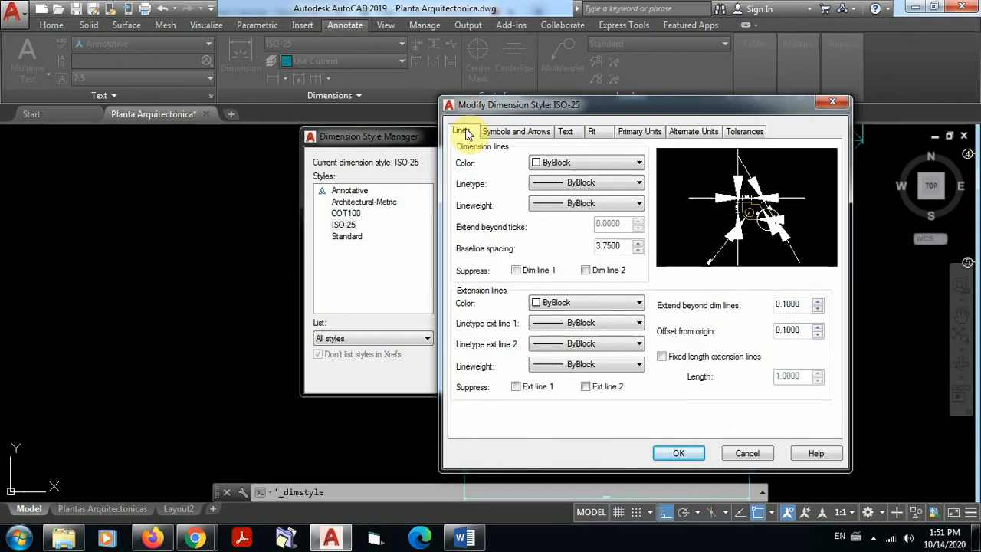
left_click(508, 131)
Step: Set the ISO-25 dimension style's arrow size to 0.1
left_click_drag(494, 274, 442, 270)
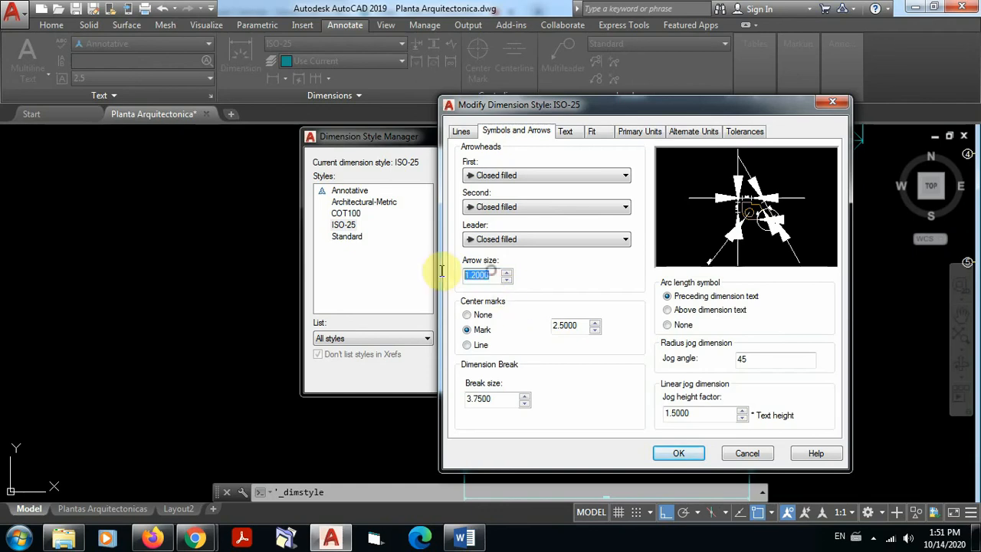
left_click(464, 132)
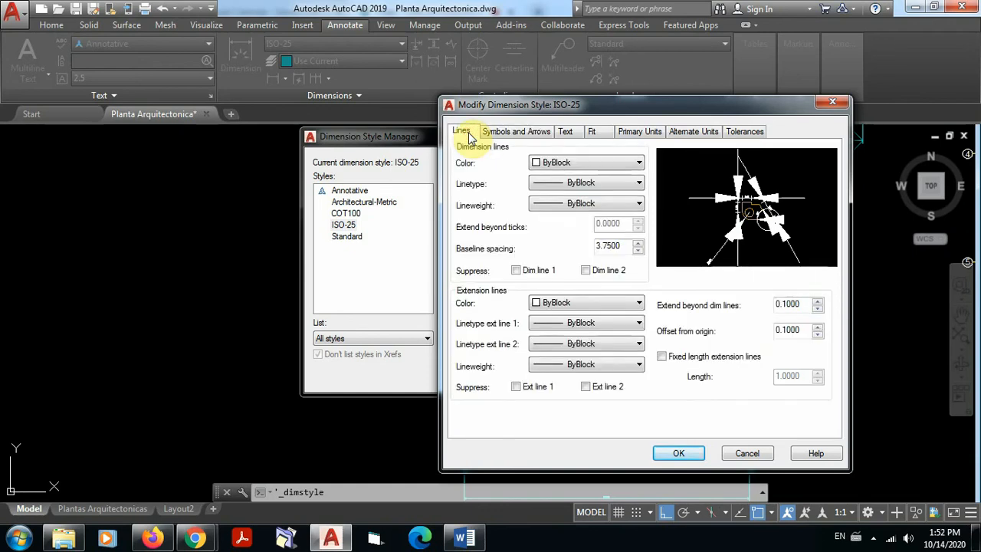
left_click(505, 132)
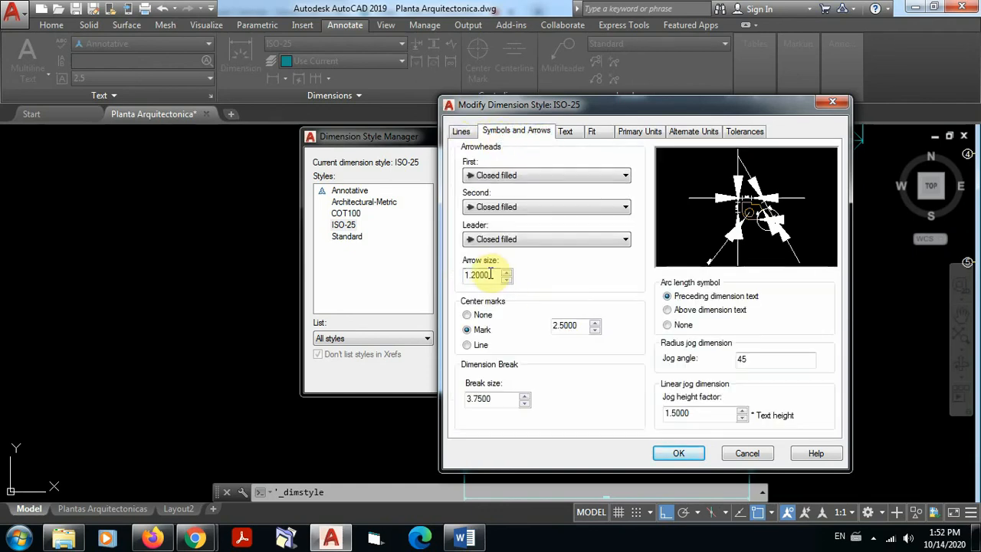
left_click_drag(490, 274, 426, 274)
type("0.")
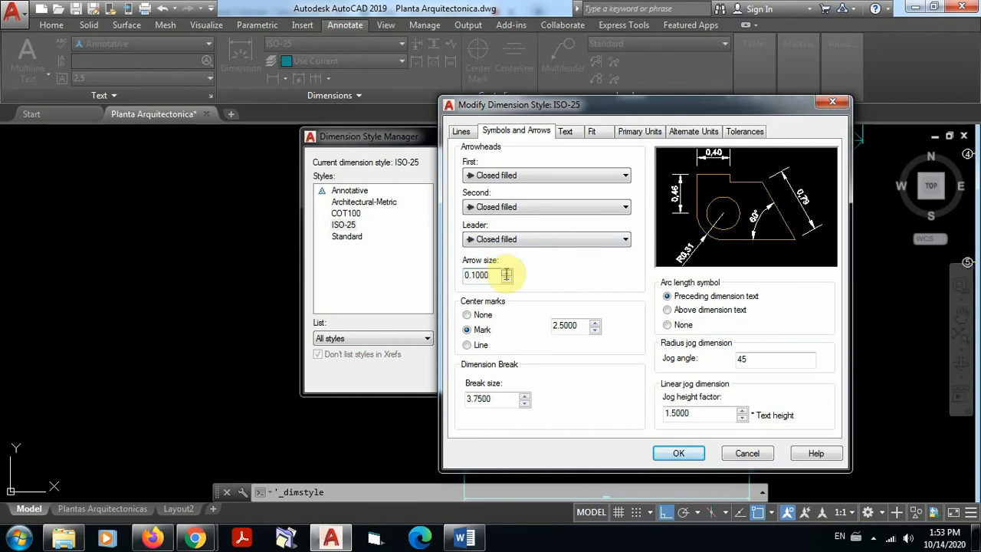
left_click(468, 275)
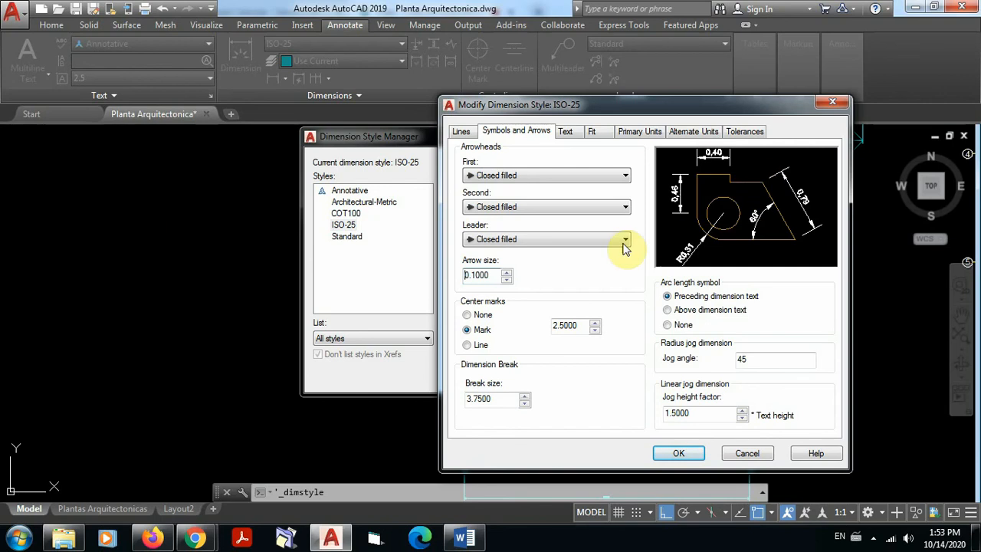
Step: Set the ISO-25 dimension text height to 1 and turn on the frame around the text
left_click(565, 131)
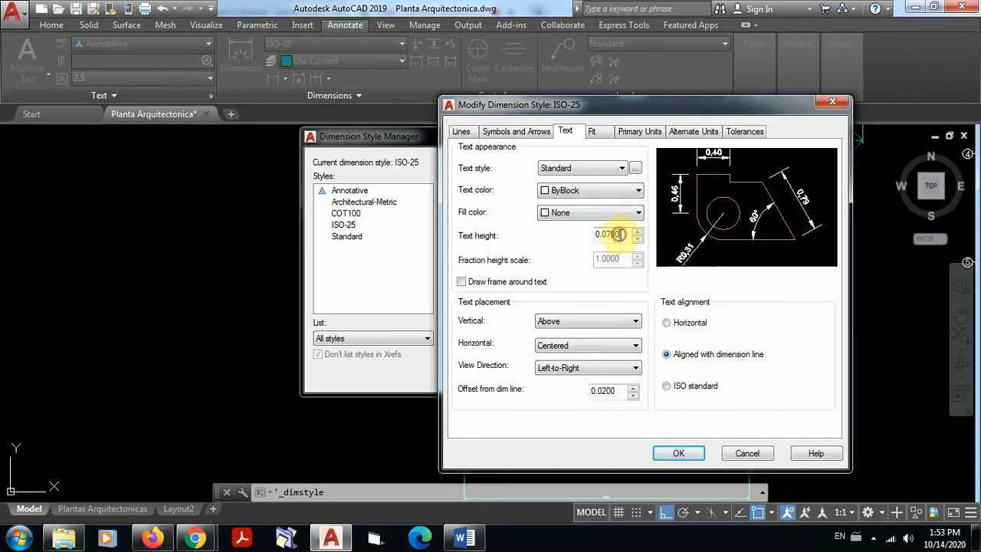
double_click(592, 236)
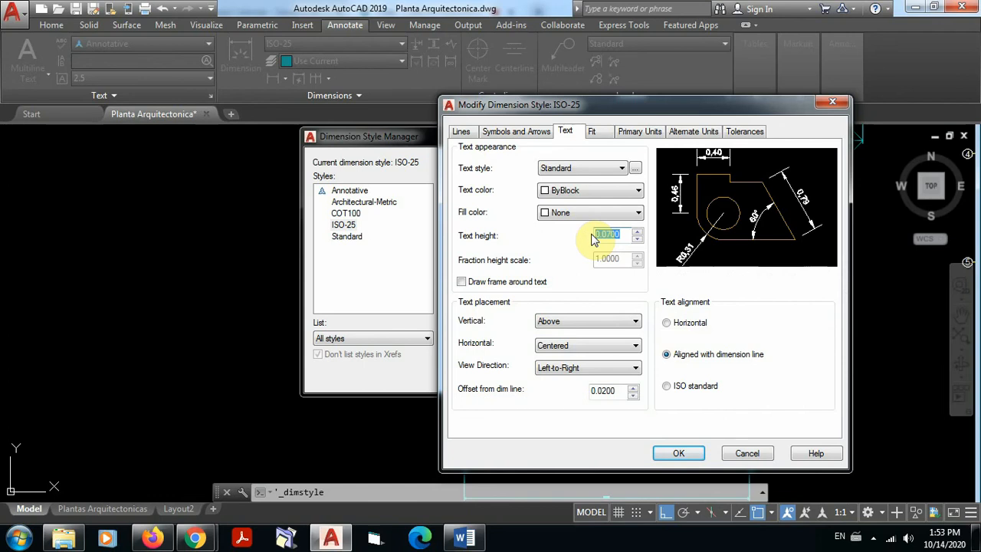
type("1")
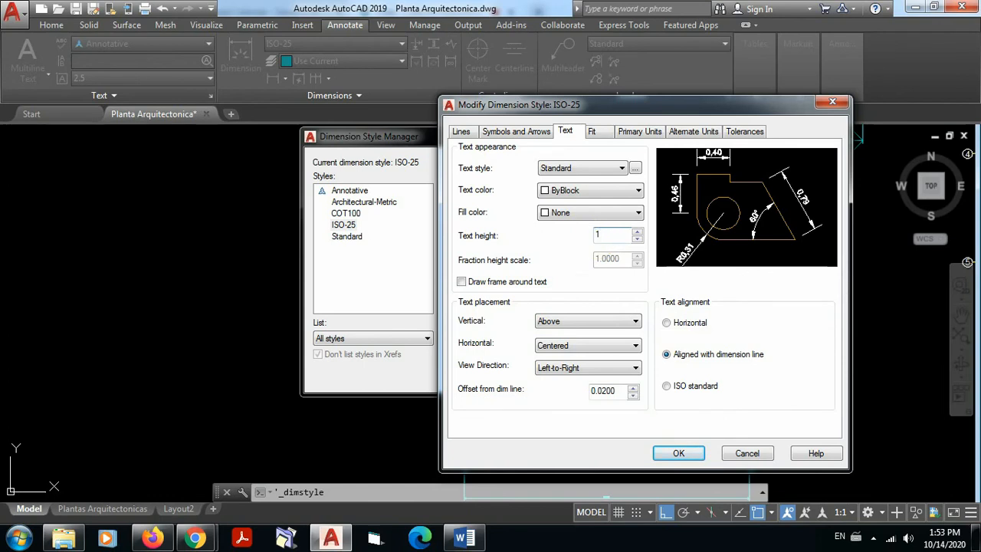
left_click(582, 283)
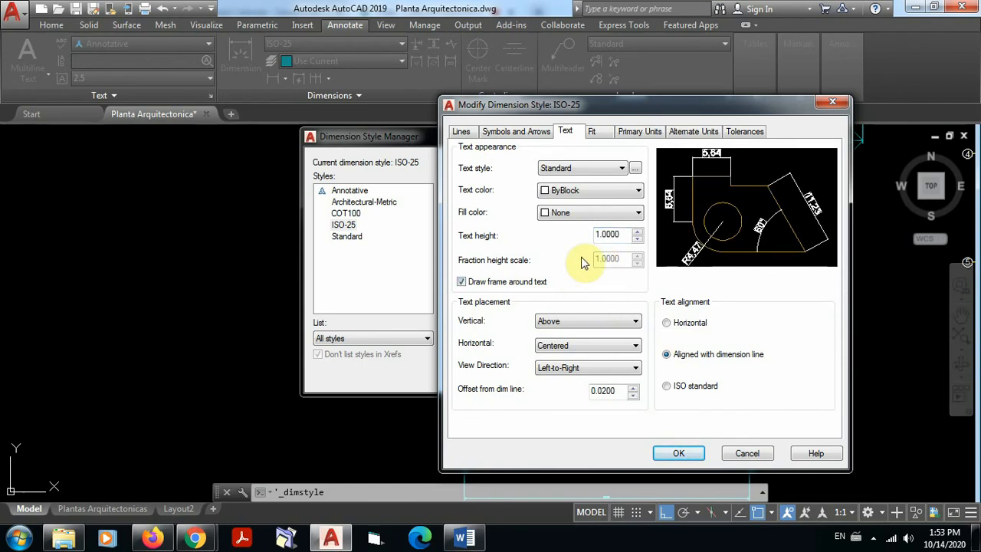
Step: Review the line and arrow settings, and set the ISO-25 text offset from the dimension line to 0.08
left_click(527, 132)
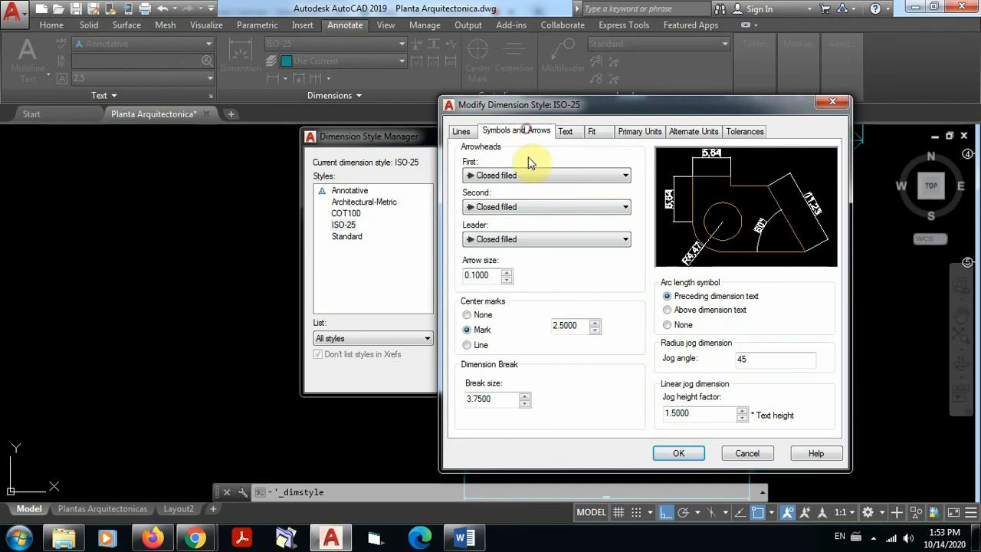
left_click(461, 131)
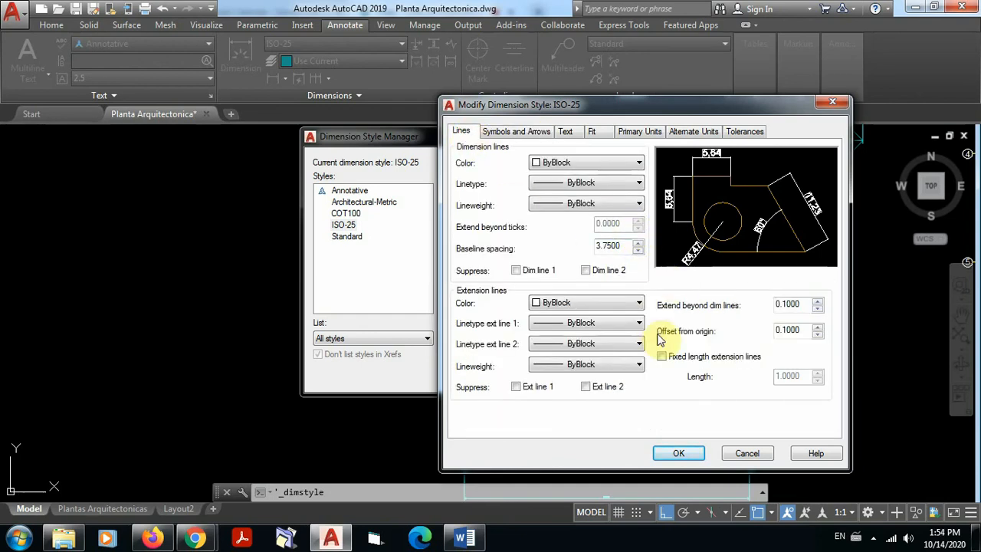
left_click(518, 131)
left_click(564, 131)
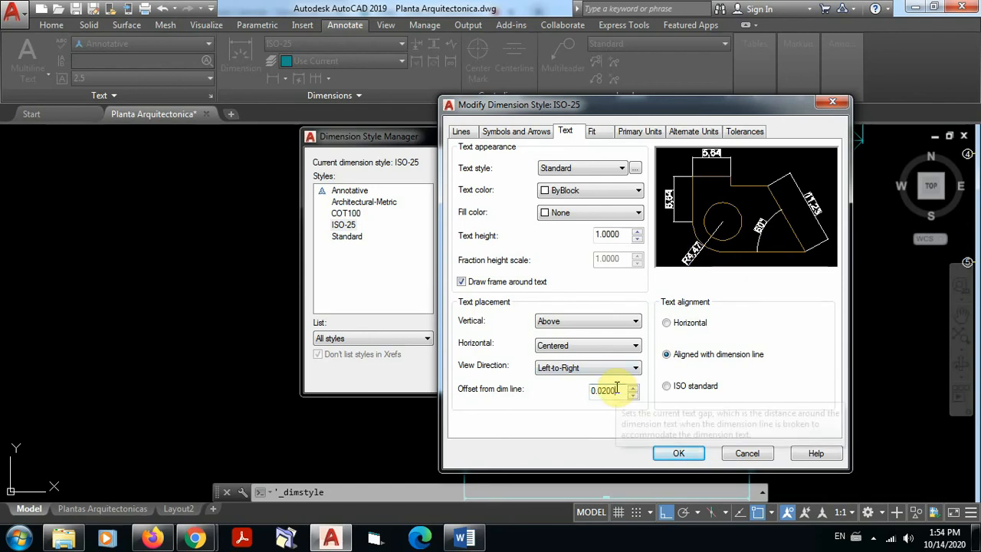
left_click_drag(617, 389, 593, 390)
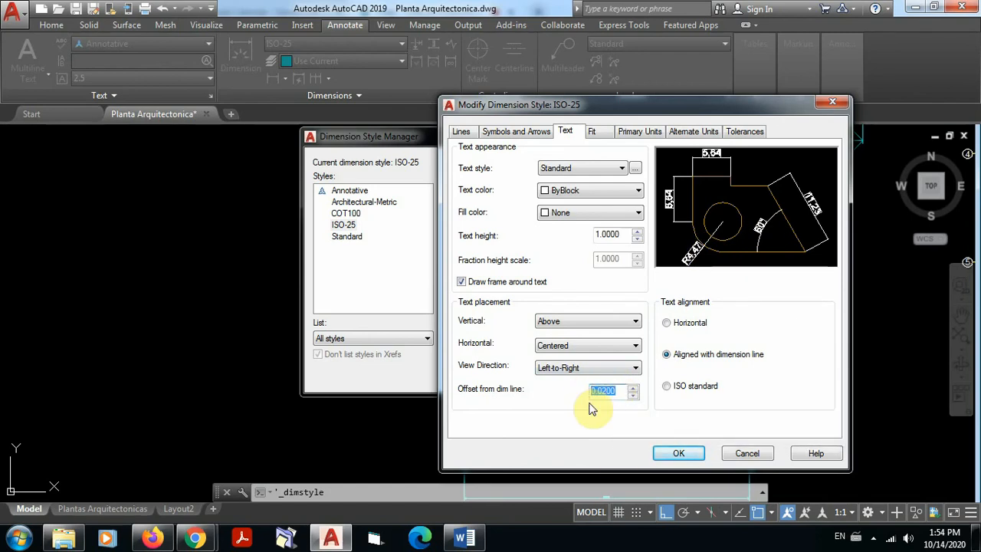
type("0")
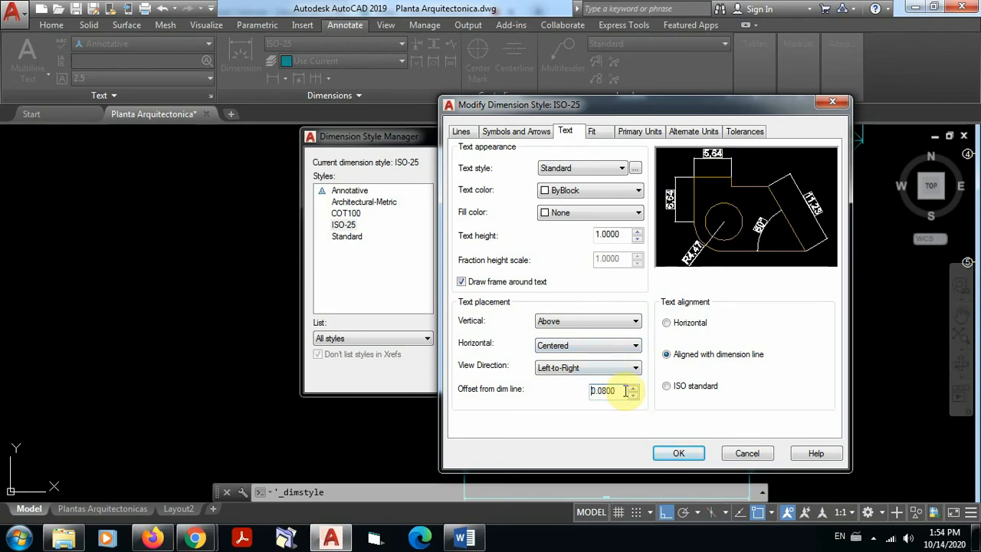
Step: Set the ISO-25 text offset from the dimension line to 0.1 and turn off the frame around the text
left_click_drag(618, 390, 588, 393)
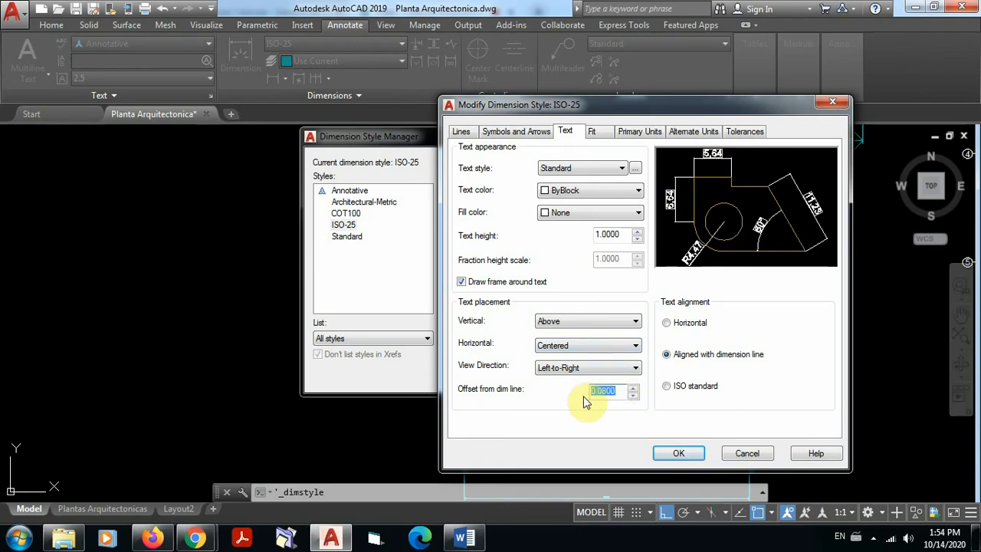
type("1")
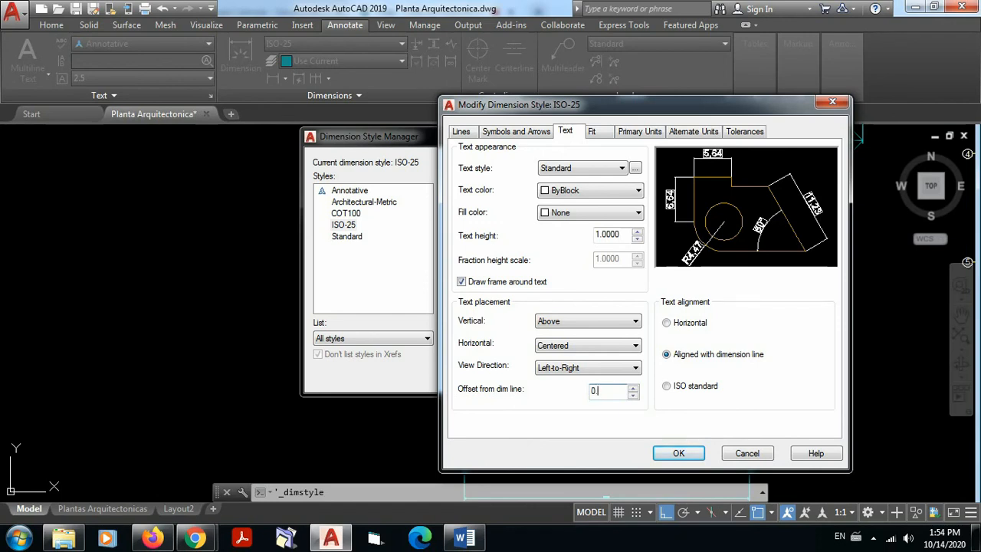
left_click(586, 402)
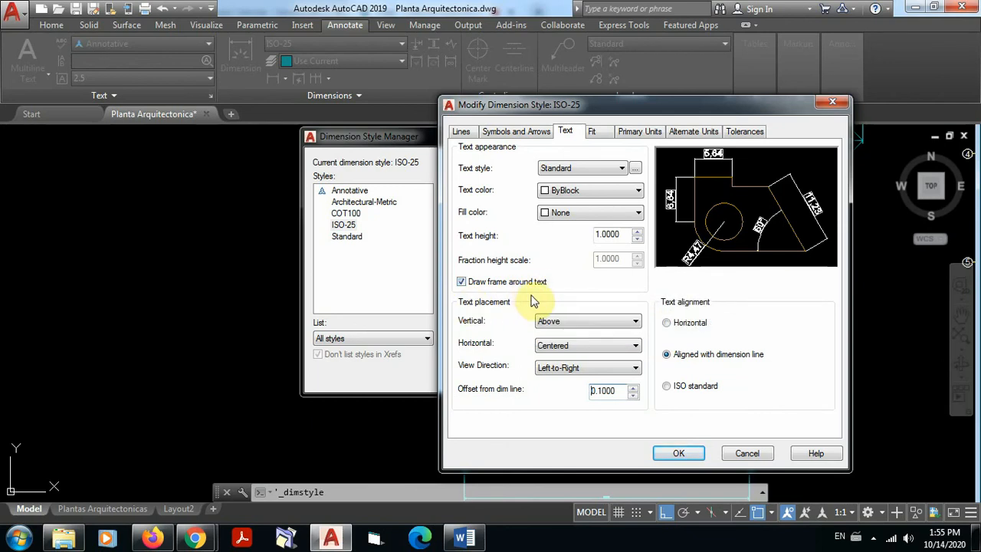
left_click(462, 282)
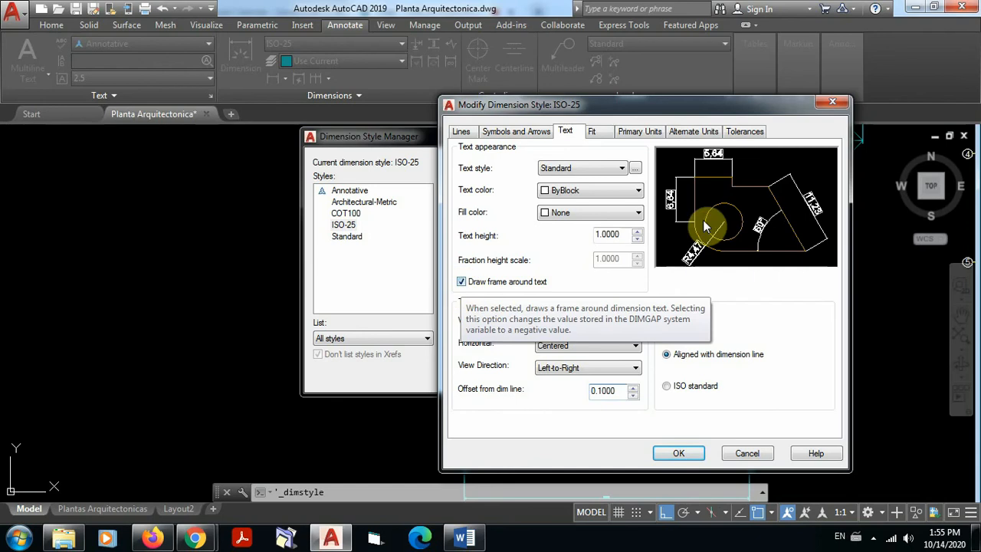
left_click(462, 282)
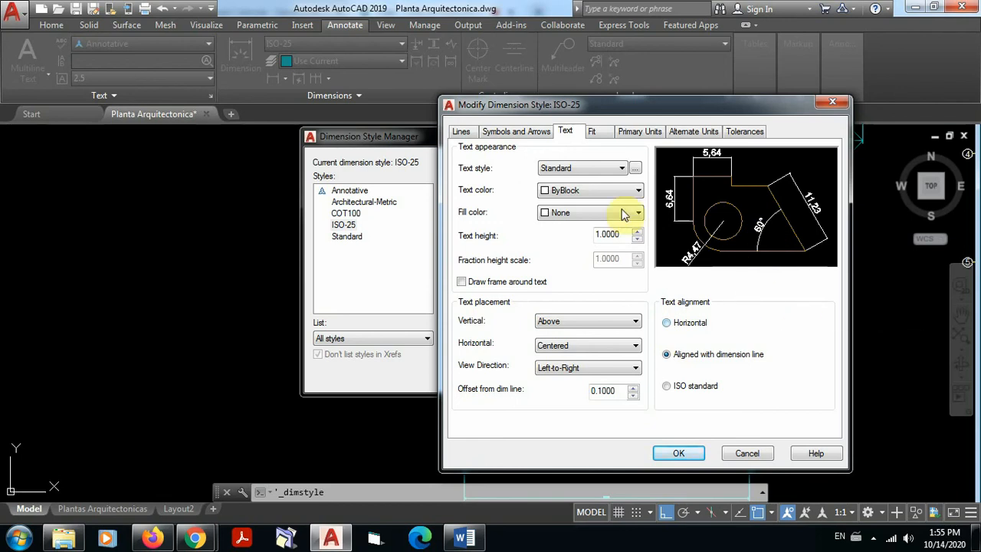
Step: Set the ISO-25 primary units' decimal separator to Period and the round-off to 0
left_click(592, 133)
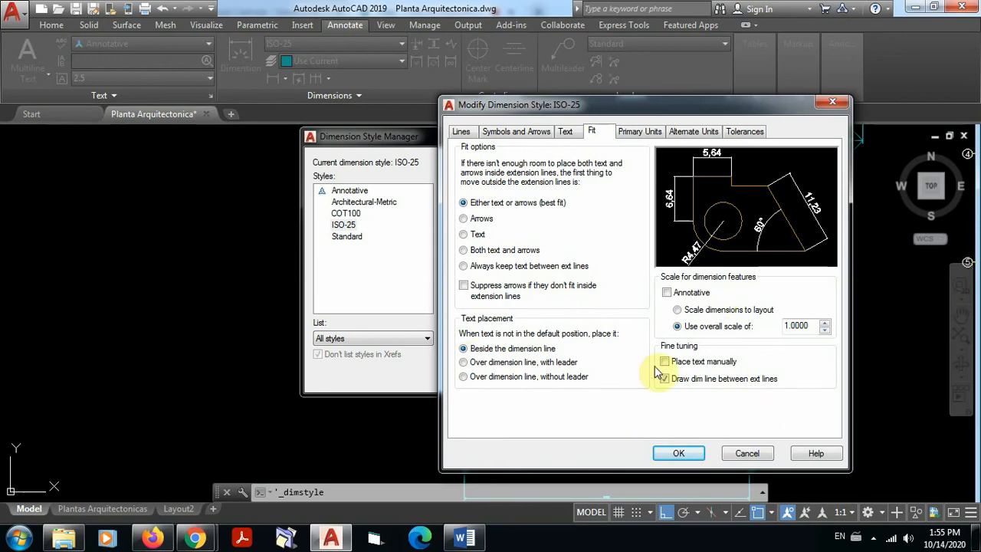
left_click(640, 132)
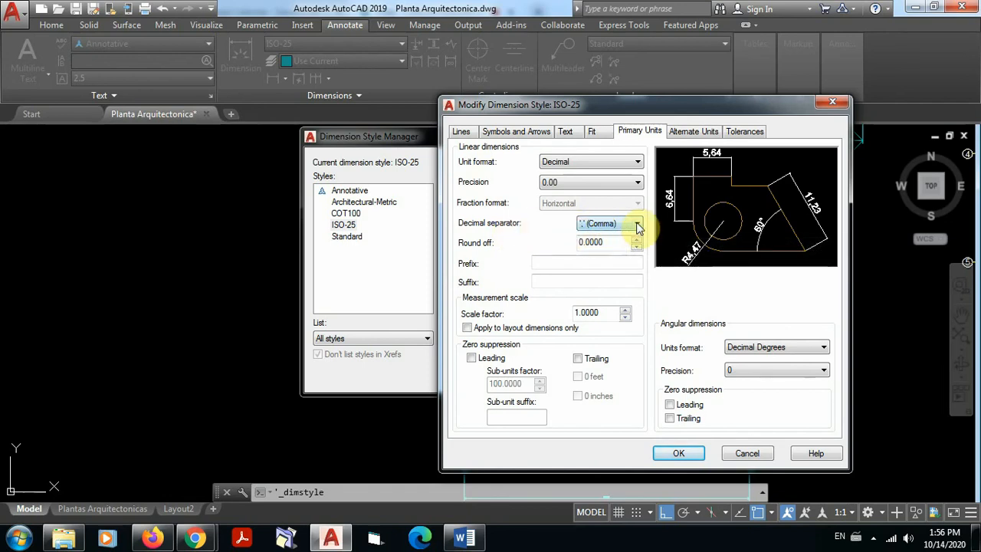
left_click(638, 224)
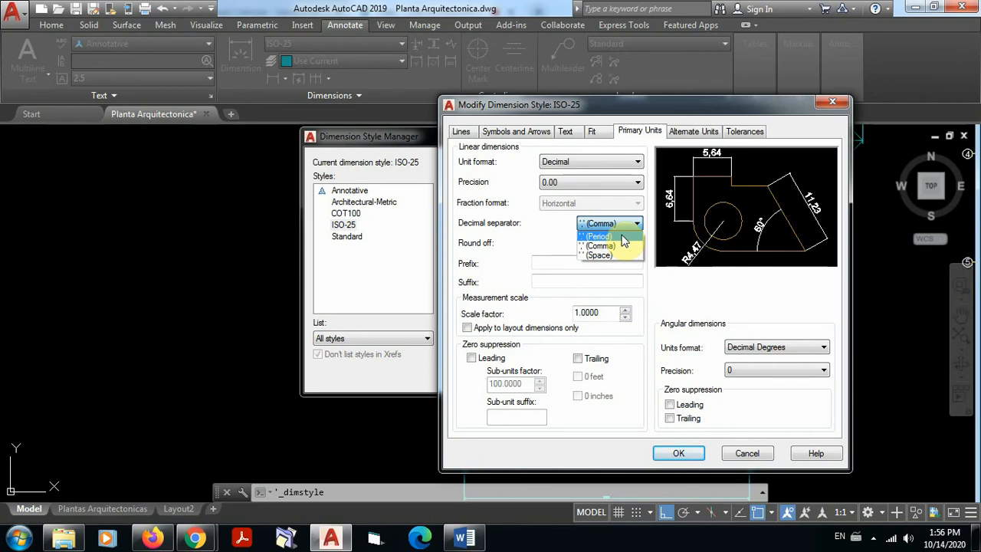
left_click(623, 238)
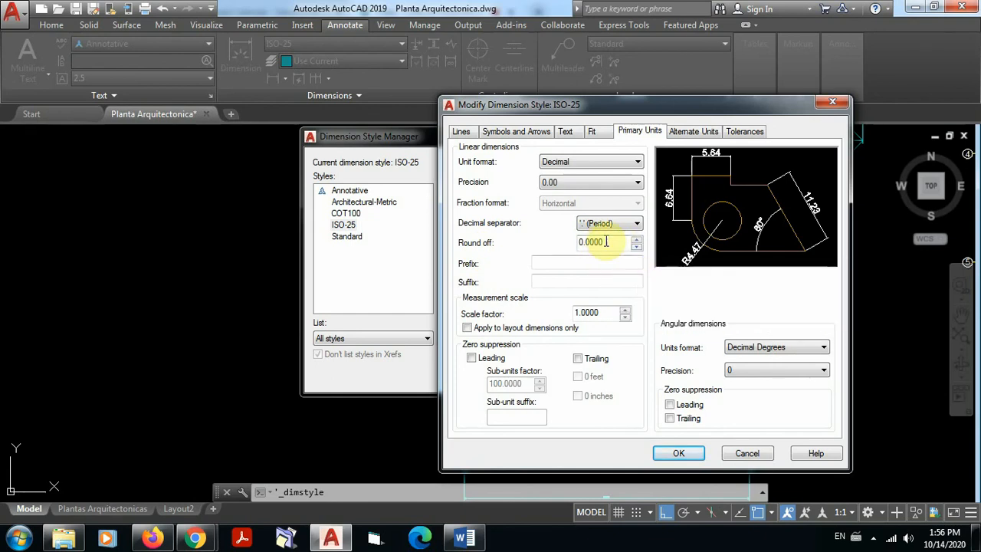
left_click_drag(606, 242, 562, 243)
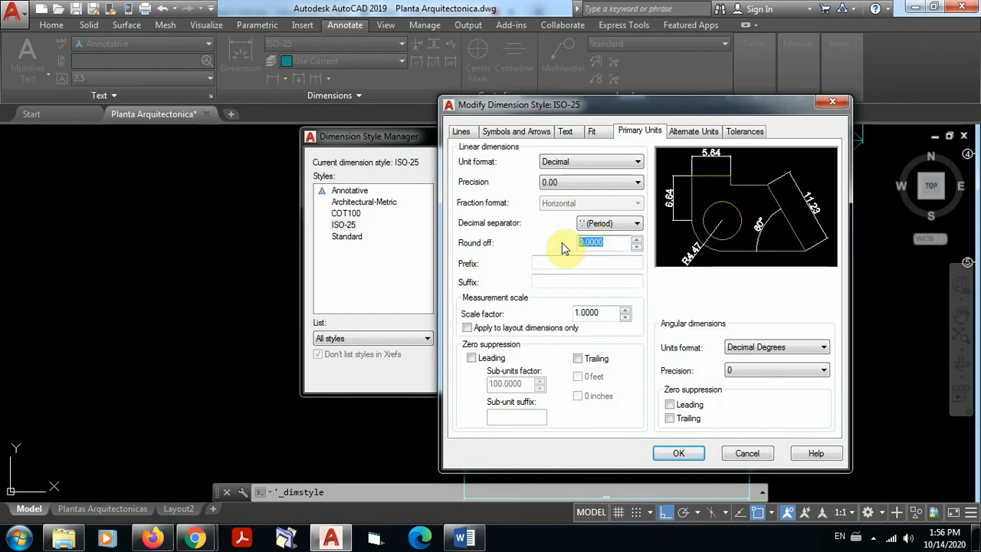
type("0")
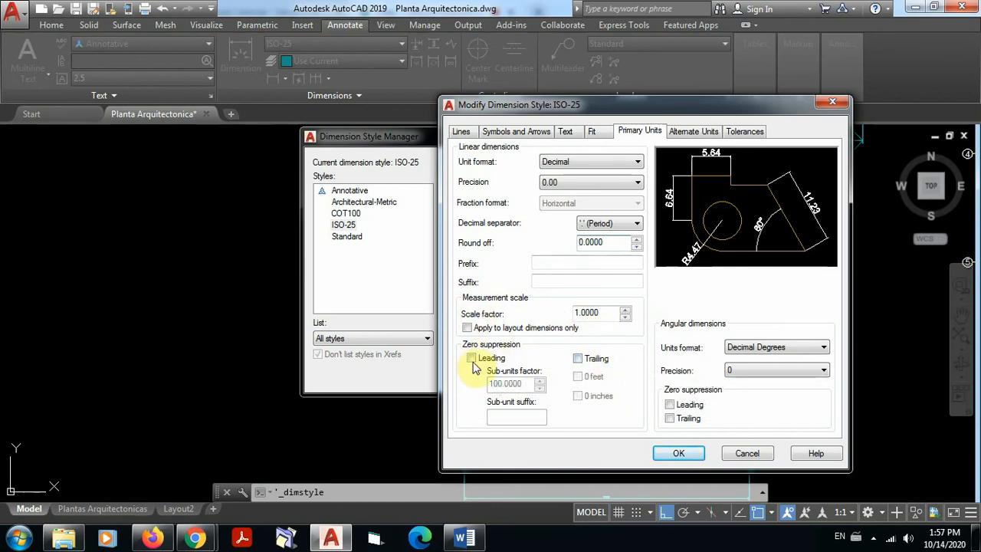
Step: Switch trailing zero suppression for linear dimensions on and back off, and accept the ISO-25 style changes
left_click(578, 362)
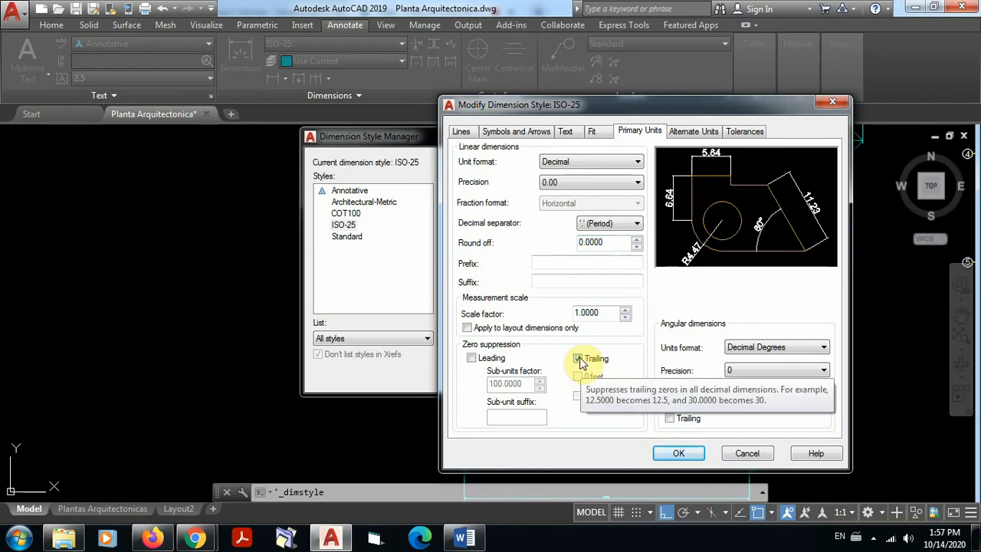
left_click(579, 360)
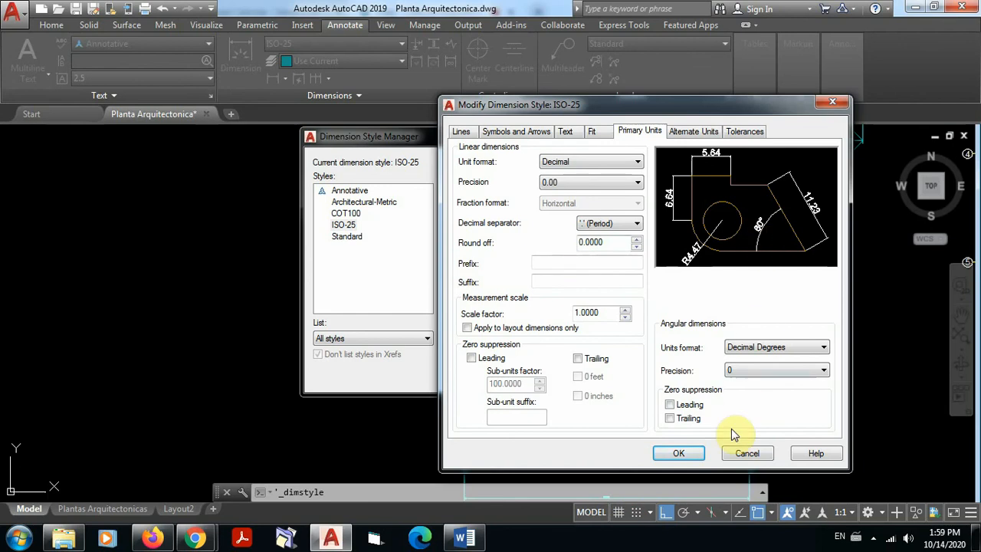
left_click(686, 458)
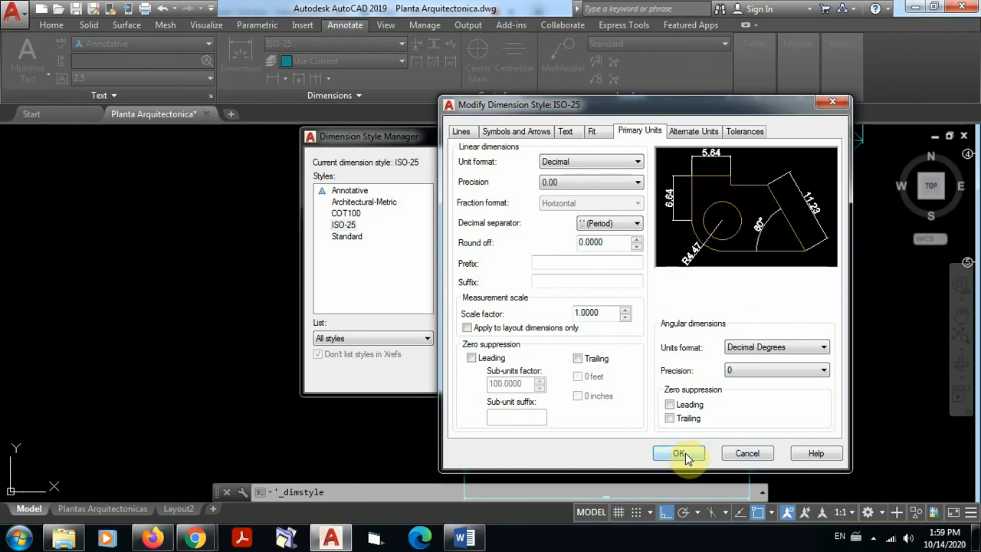
Step: Accept the ISO-25 modifications, make ISO-25 the current dimension style, and close the style manager
left_click(678, 454)
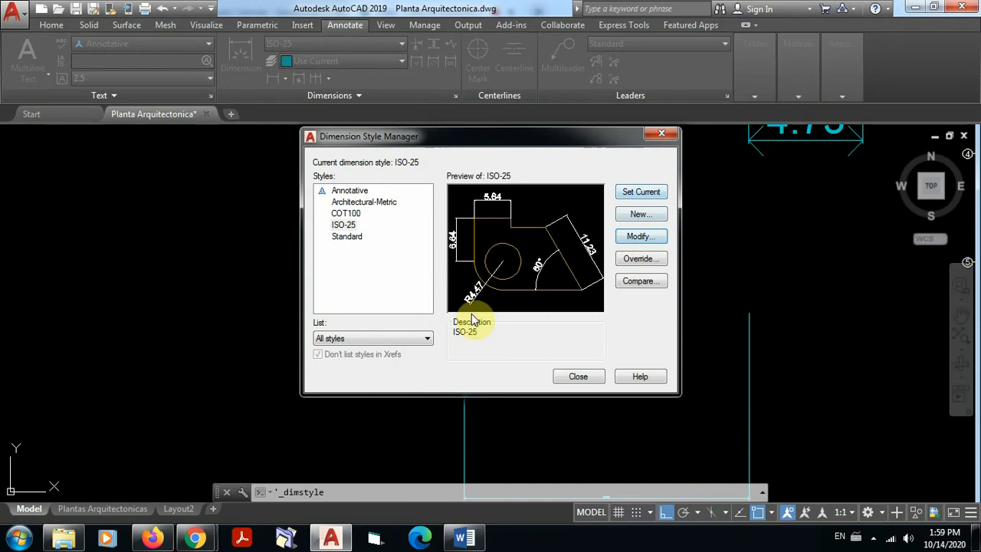
left_click(638, 194)
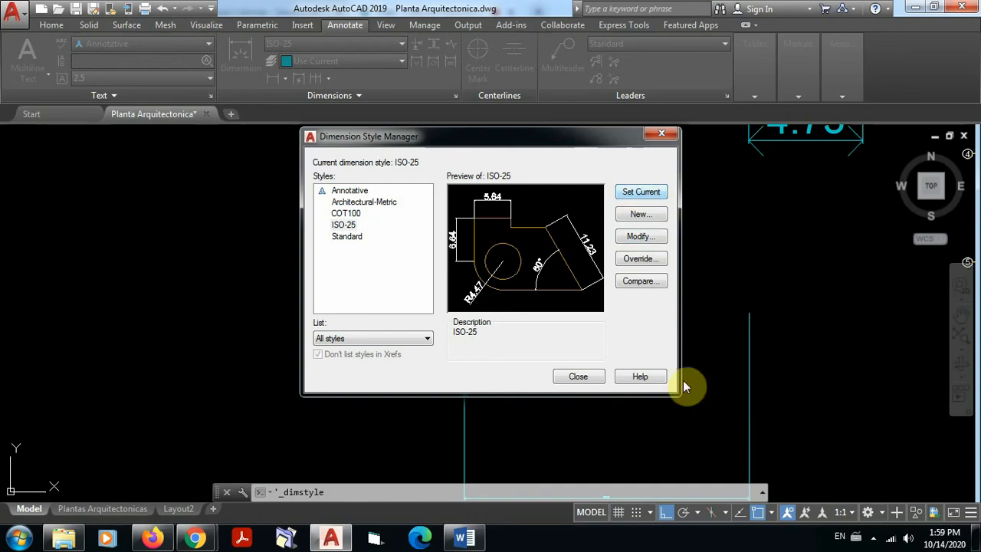
left_click(577, 376)
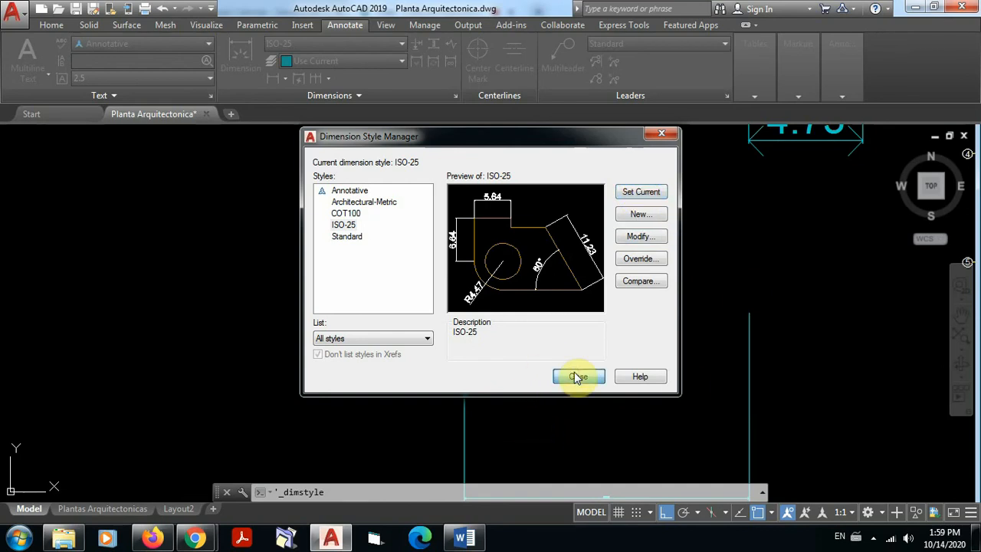
Step: Inspect the restyled 11.82 sample dimension, and erase the three sample dimensions beside the floor plans
scroll(648, 262, "down", 4)
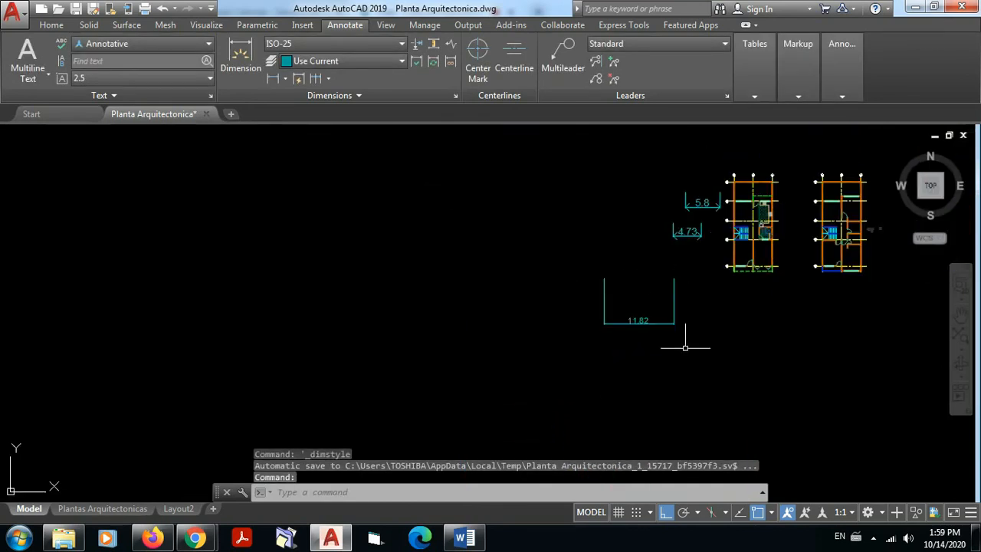
scroll(659, 329, "up", 8)
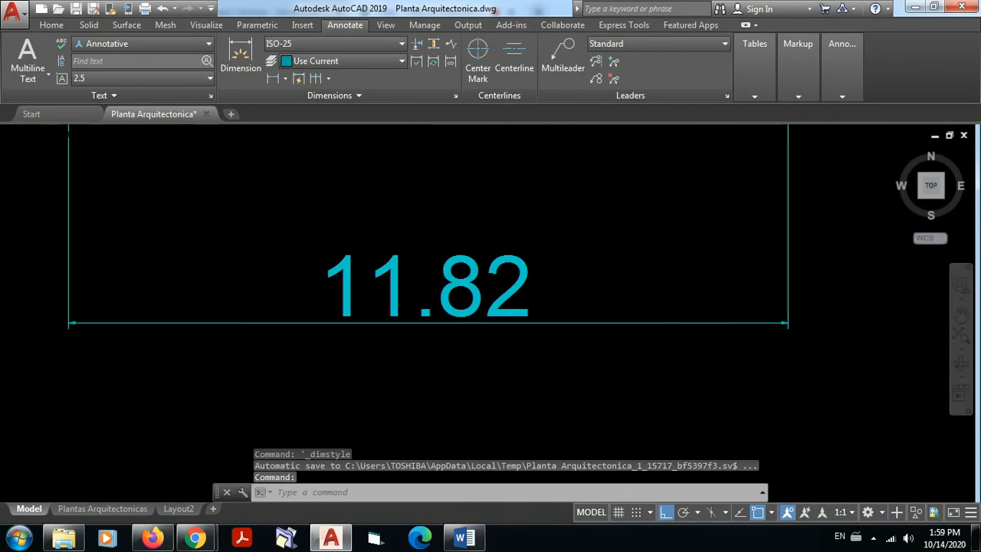
scroll(582, 288, "down", 8)
scroll(580, 289, "up", 4)
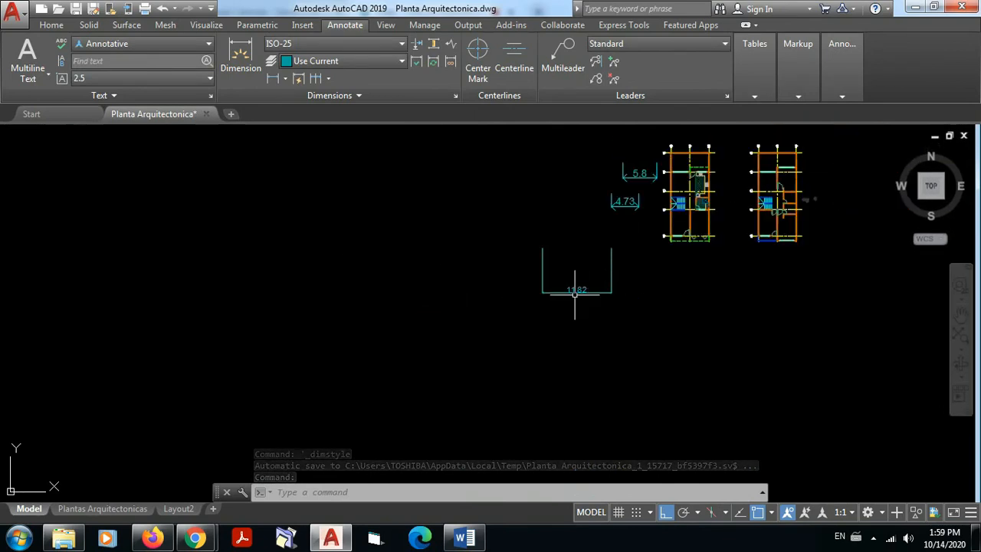
scroll(587, 284, "up", 3)
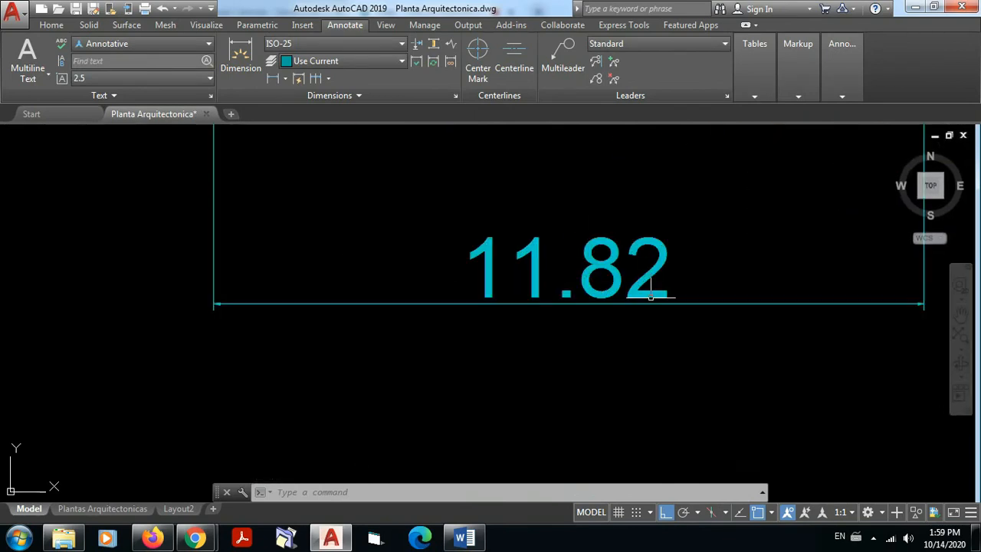
scroll(617, 273, "down", 4)
scroll(650, 259, "down", 4)
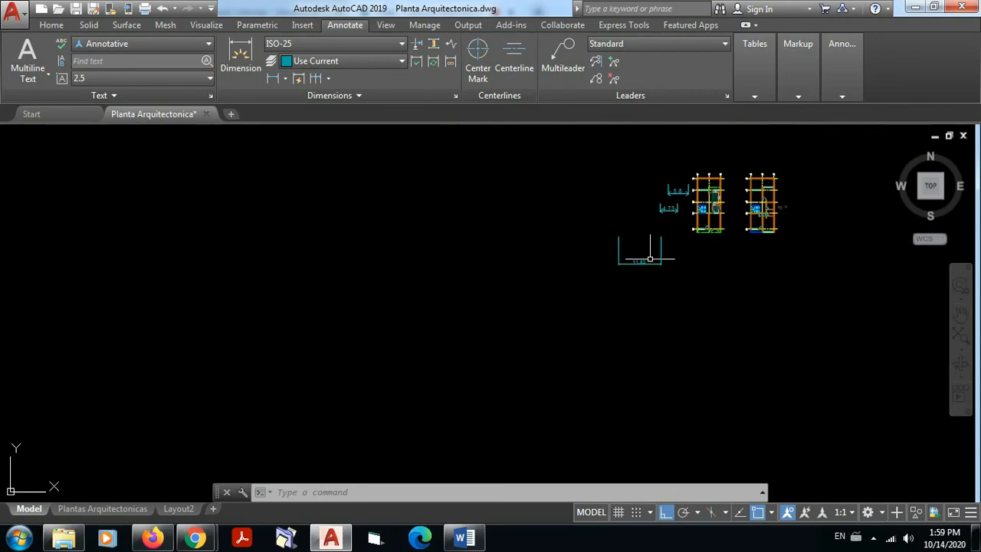
left_click(674, 271)
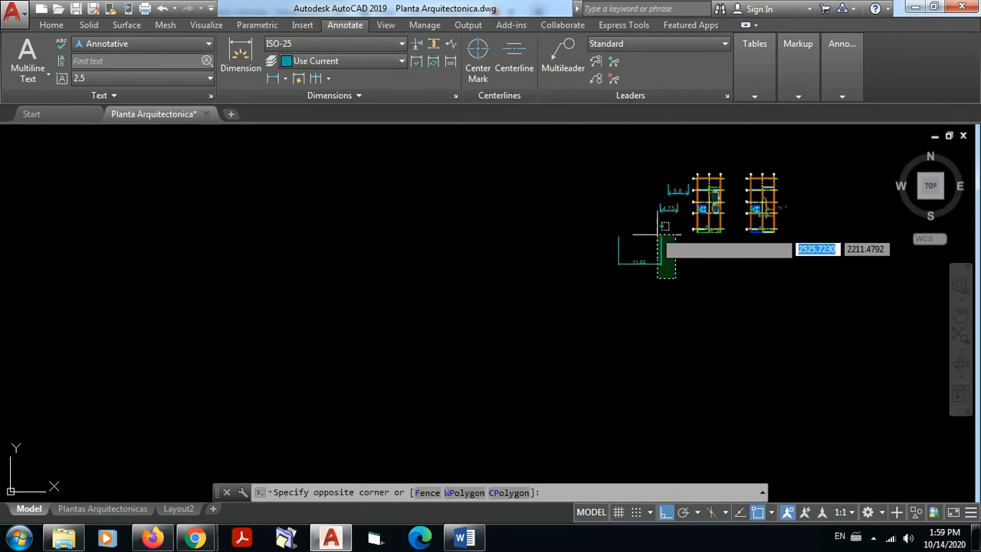
left_click(611, 176)
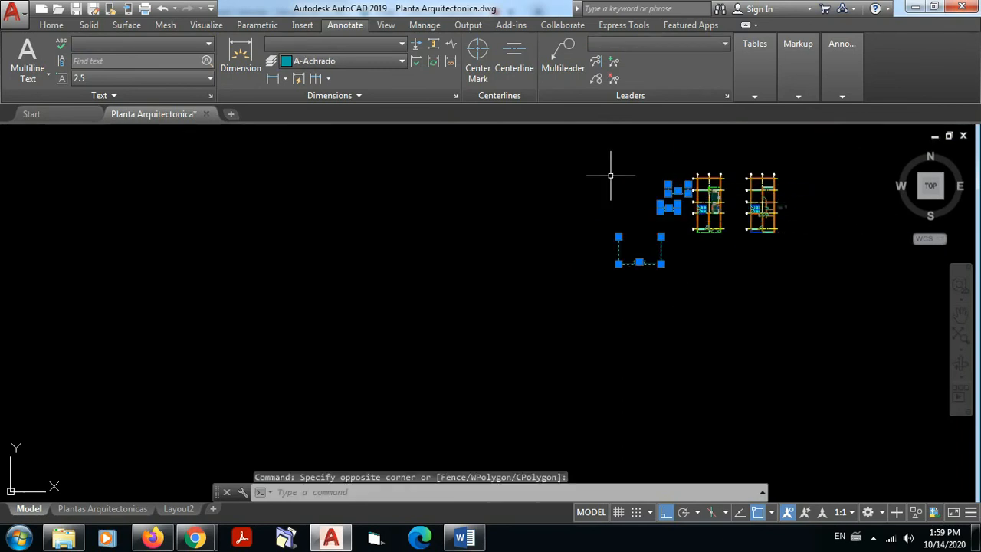
key("Delete")
Step: Add a horizontal linear dimension above the short wall segment between the outer wall's inner face and the window on grid line 2
scroll(663, 176, "up", 3)
scroll(780, 197, "up", 3)
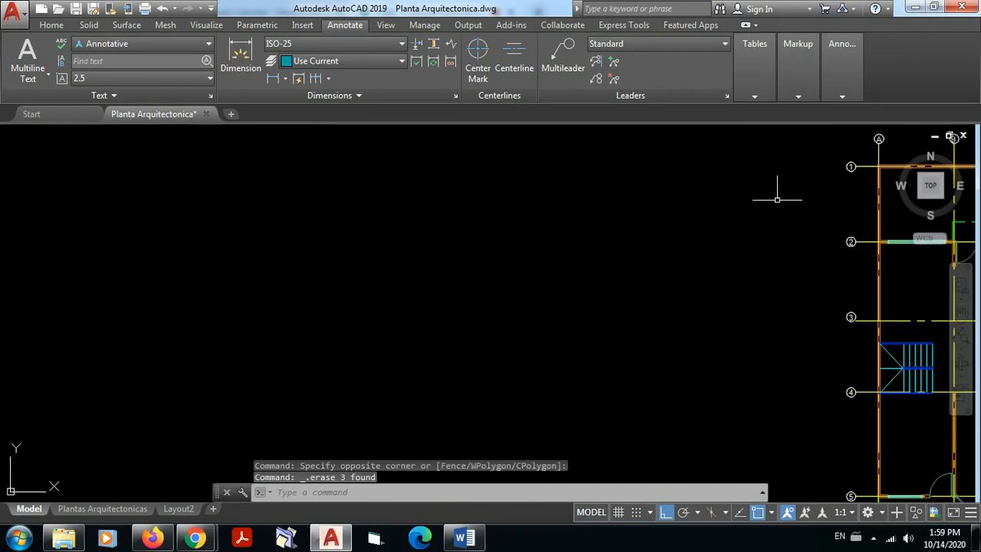
scroll(906, 233, "up", 1)
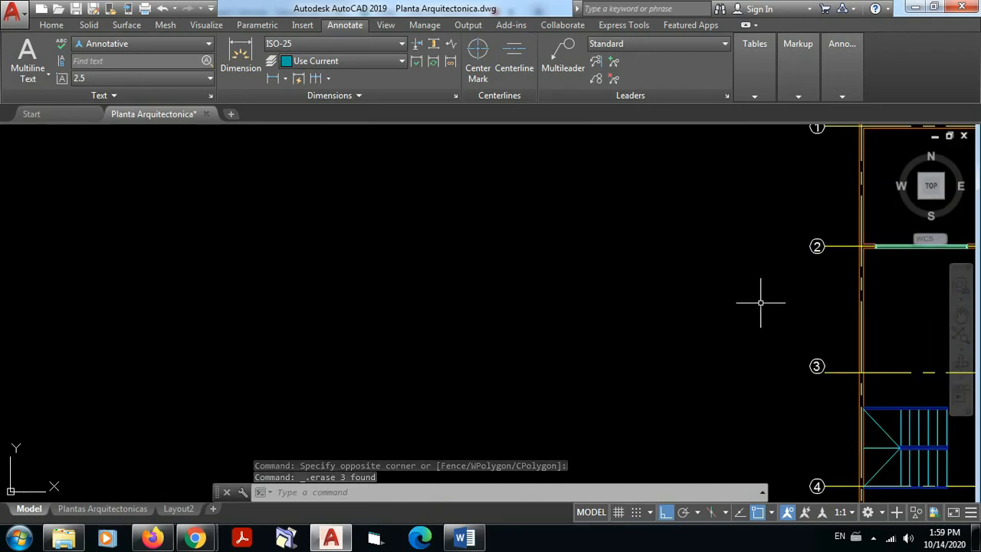
middle_click_drag(969, 267, 911, 295)
middle_click_drag(817, 281, 390, 295)
scroll(390, 295, "up", 5)
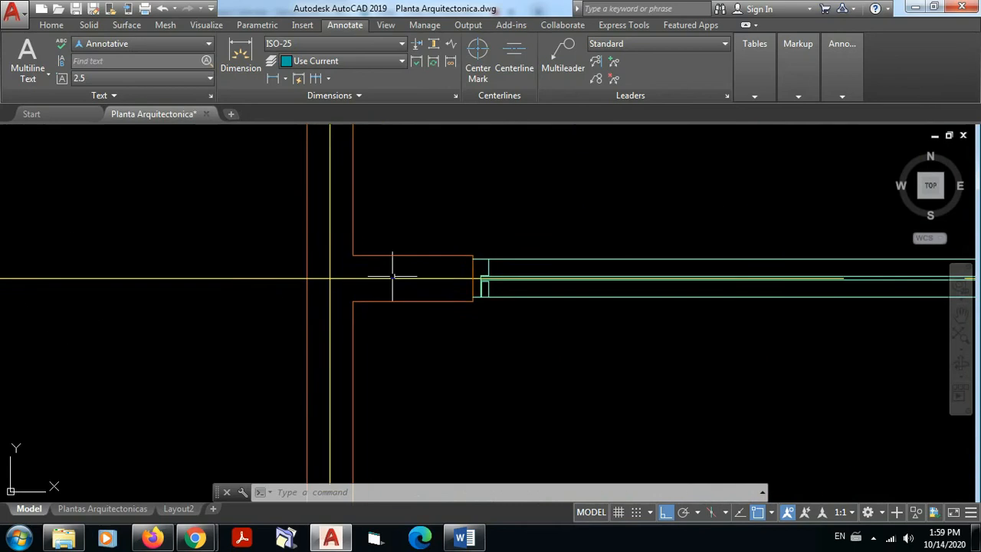
left_click(273, 80)
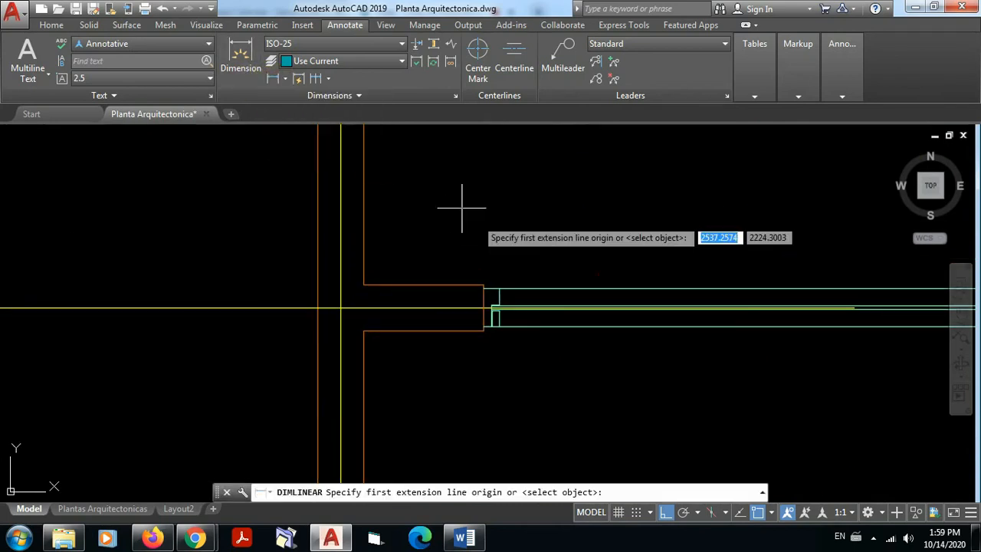
left_click(364, 228)
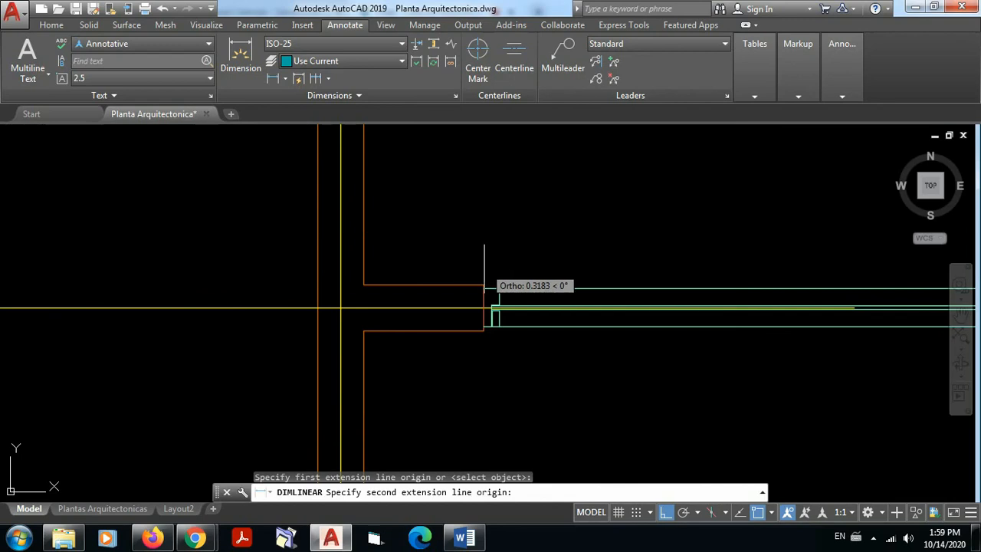
left_click(481, 283)
scroll(479, 226, "down", 4)
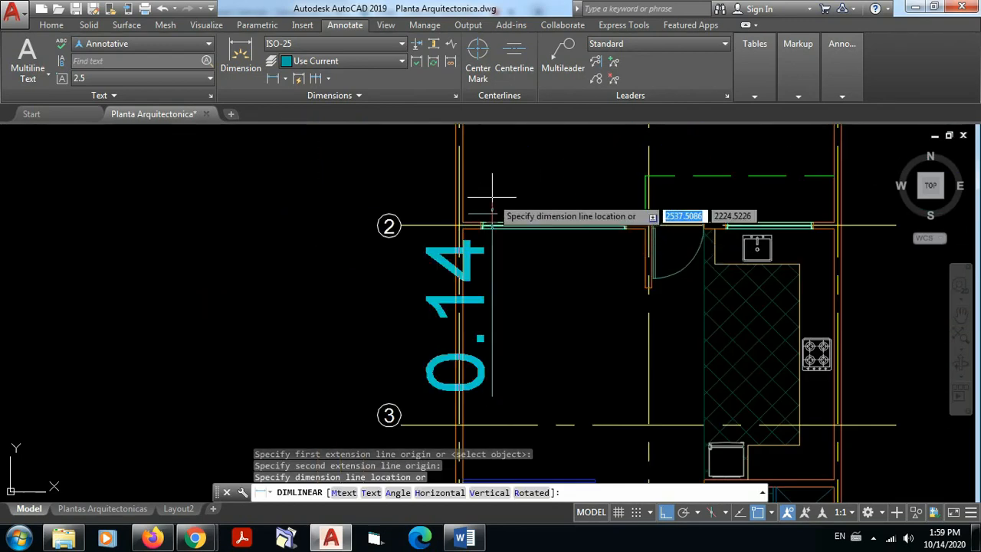
middle_click_drag(492, 202, 499, 264)
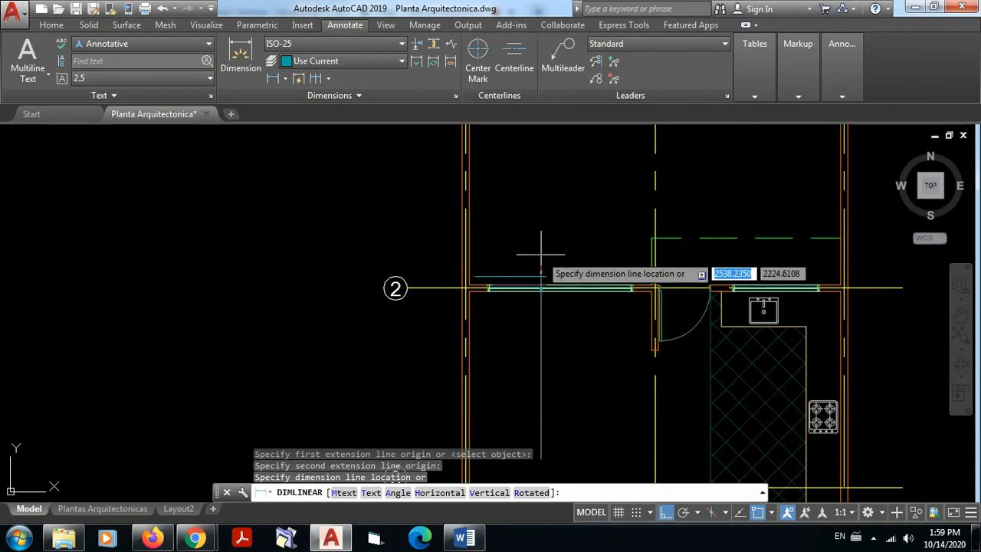
left_click(482, 250)
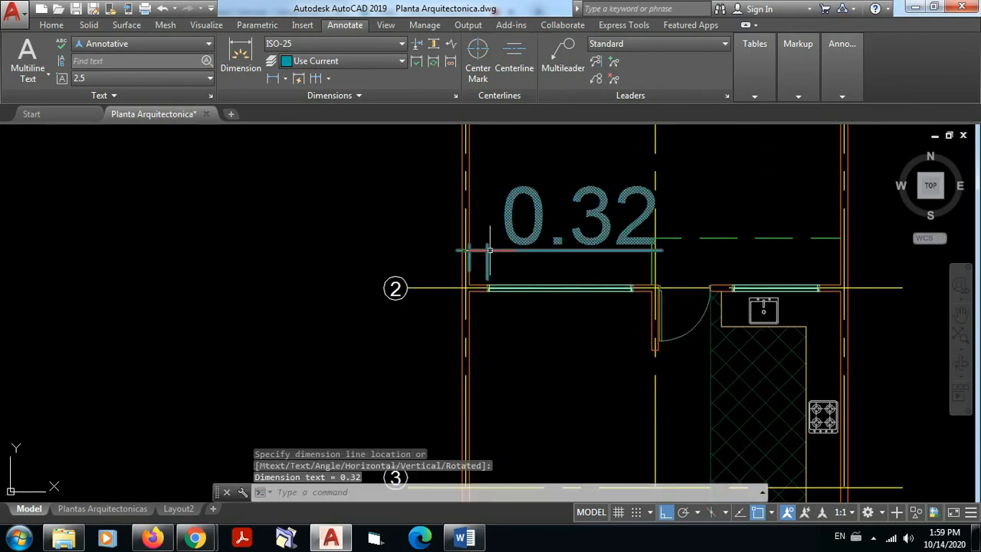
Step: Reopen the ISO-25 dimension style for modification and review its line, arrowhead and text settings
left_click(455, 94)
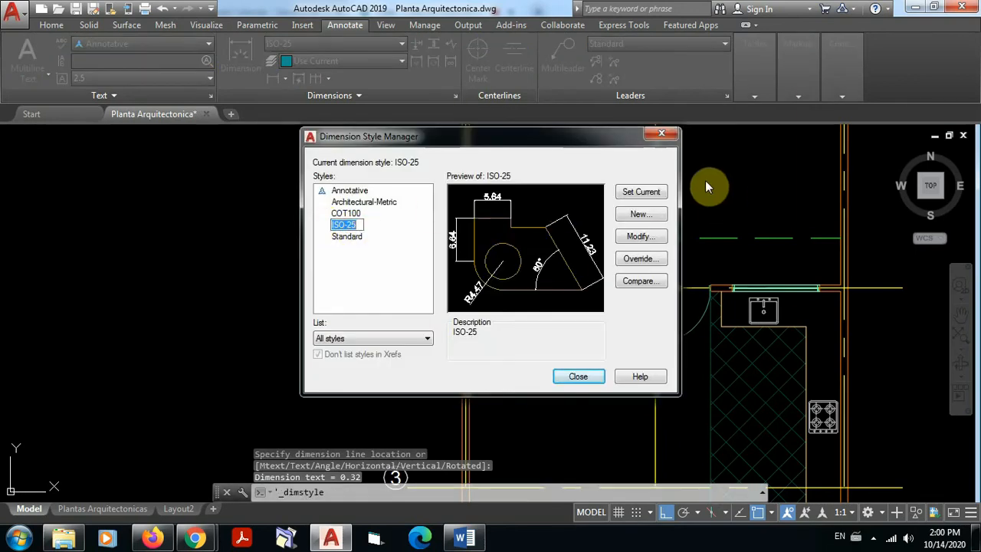
left_click(653, 193)
left_click(640, 238)
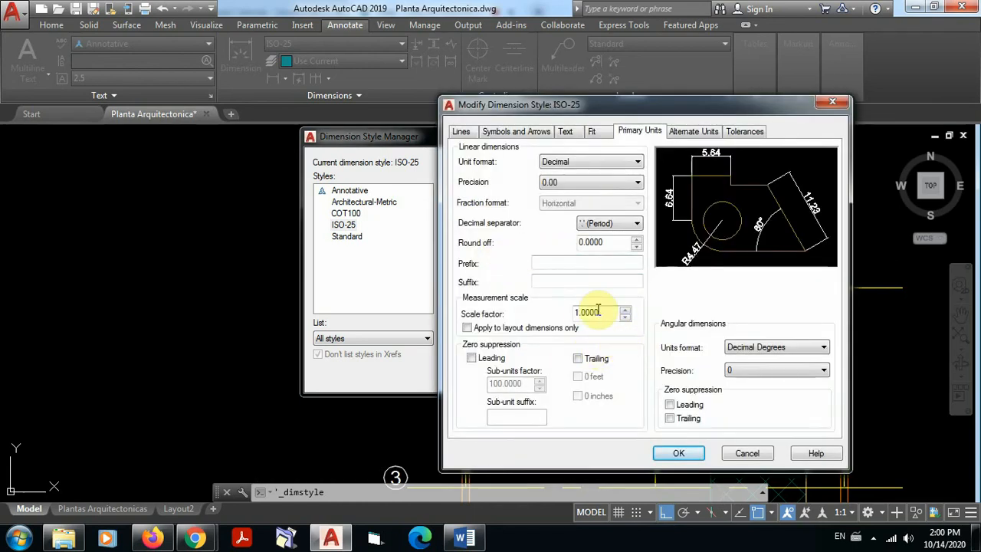
left_click(469, 131)
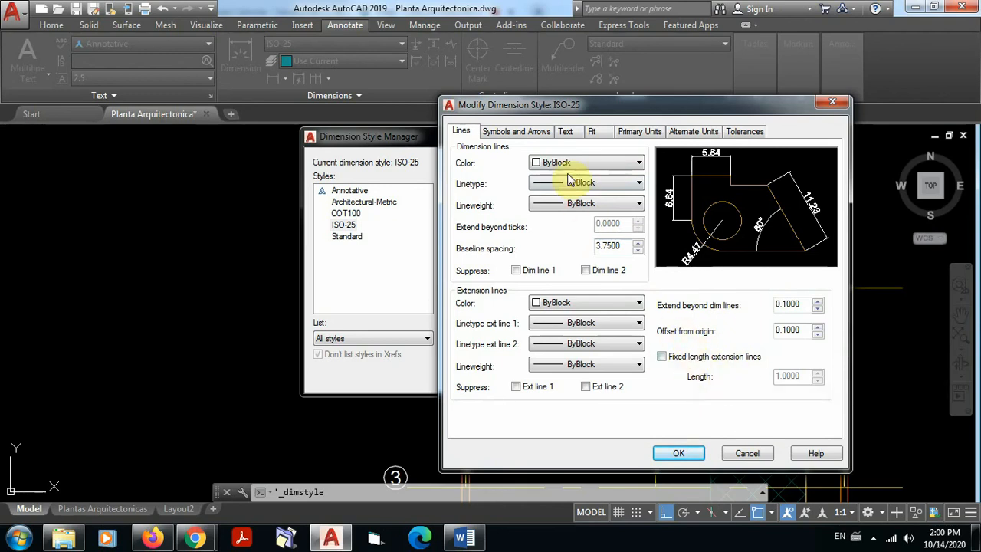
left_click(521, 135)
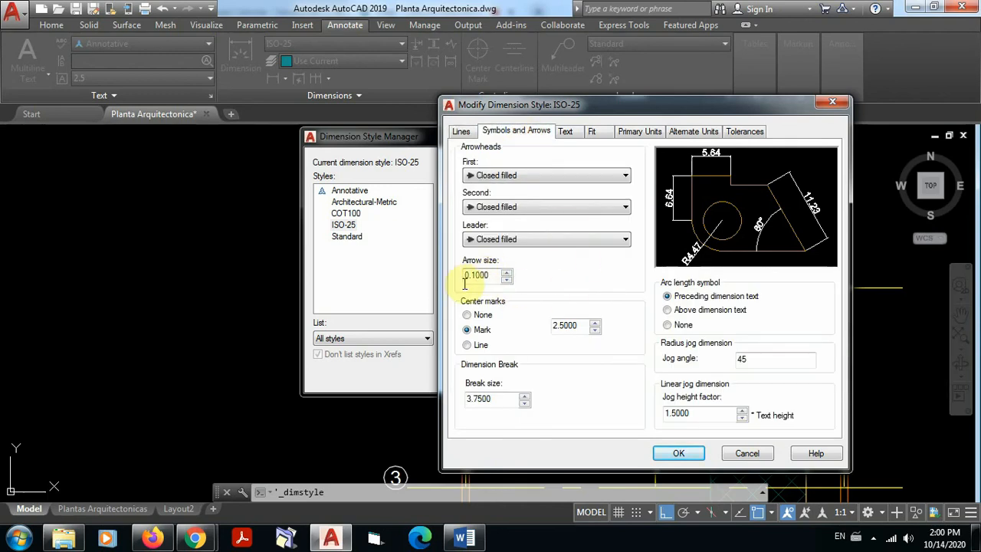
left_click(567, 131)
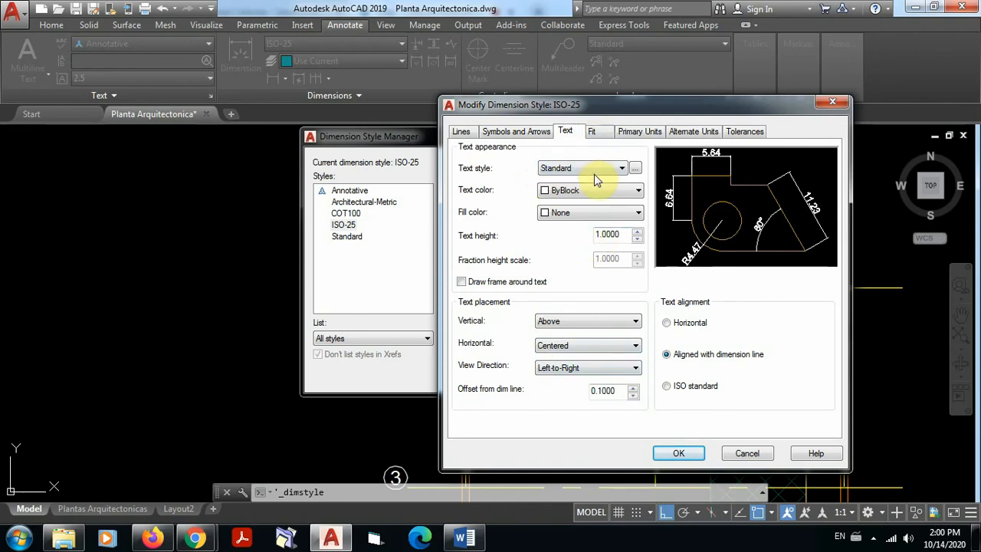
left_click(601, 133)
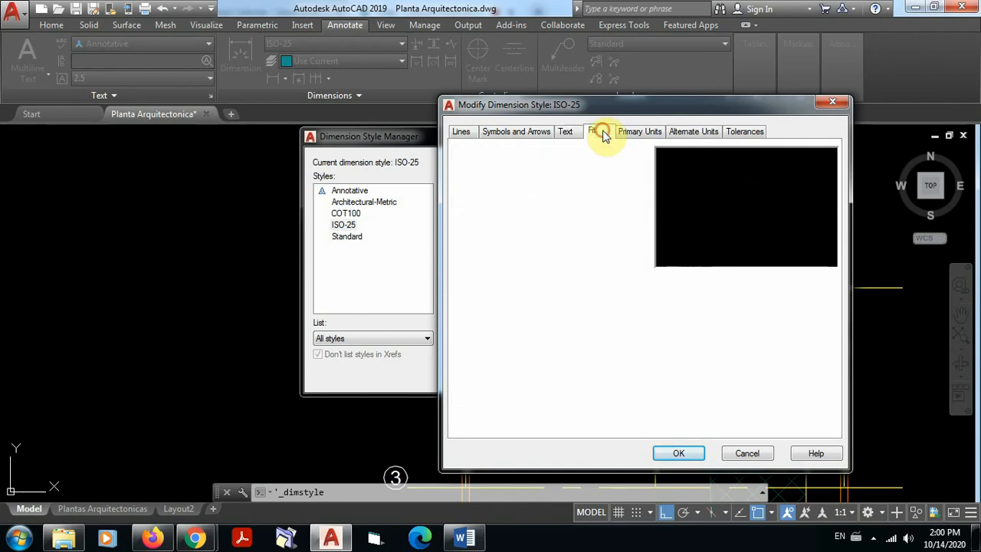
left_click(565, 131)
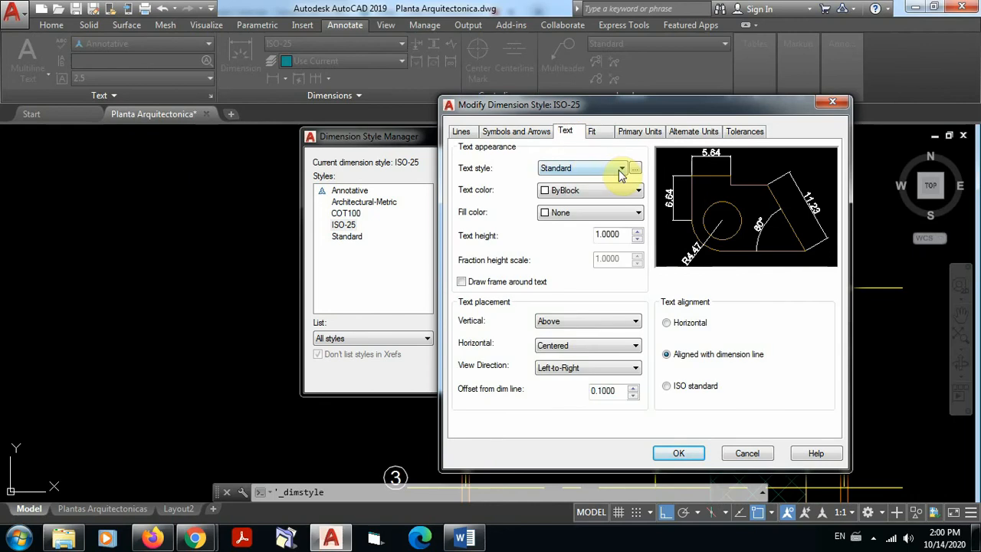
Step: Keep Standard as the ISO-25 text style, check the fit and primary unit settings, and accept the style
left_click(619, 169)
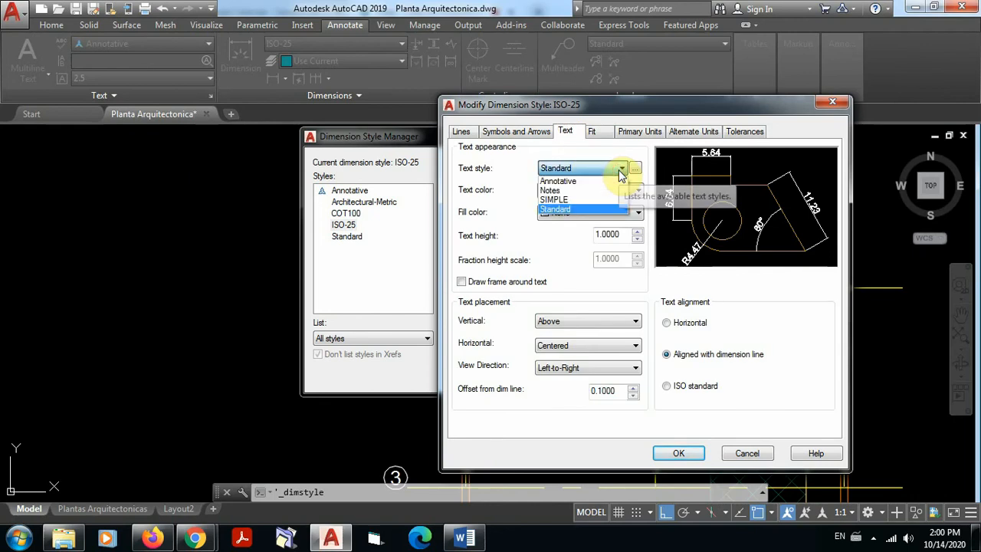
left_click(555, 211)
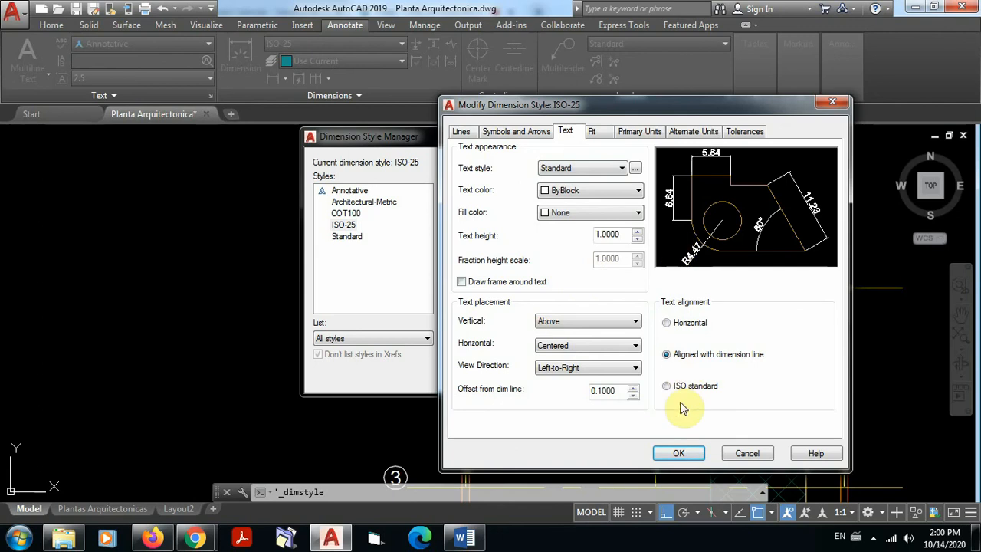
left_click(592, 132)
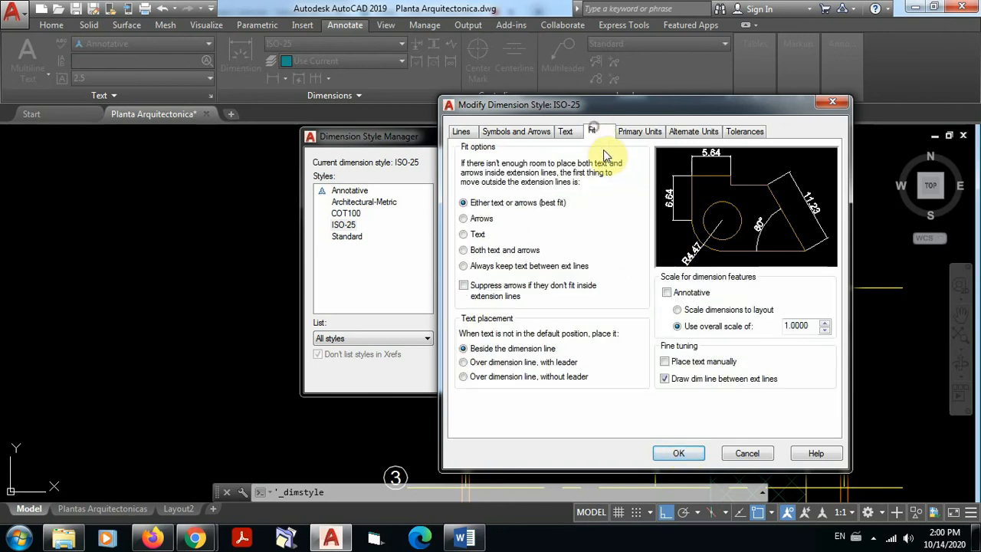
left_click(637, 132)
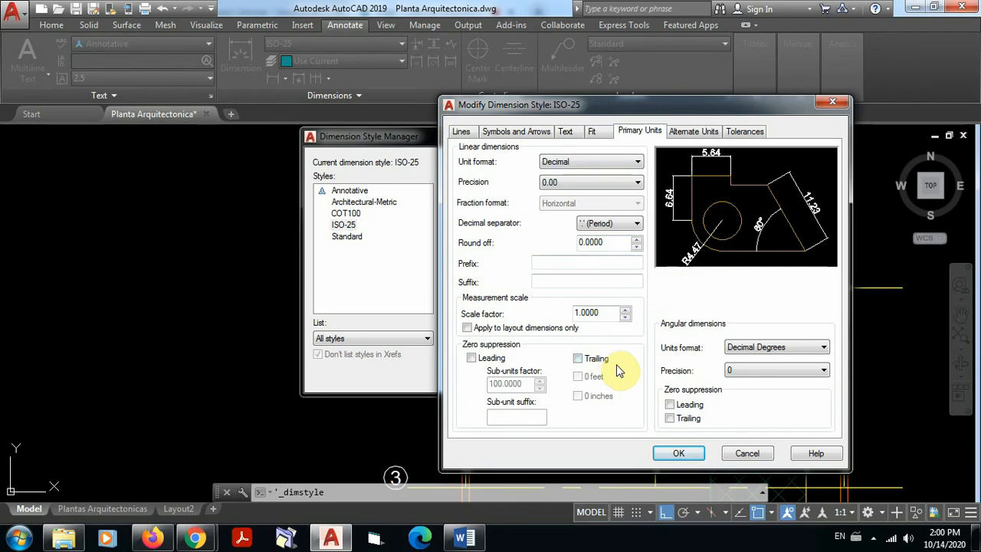
left_click(679, 454)
left_click(577, 377)
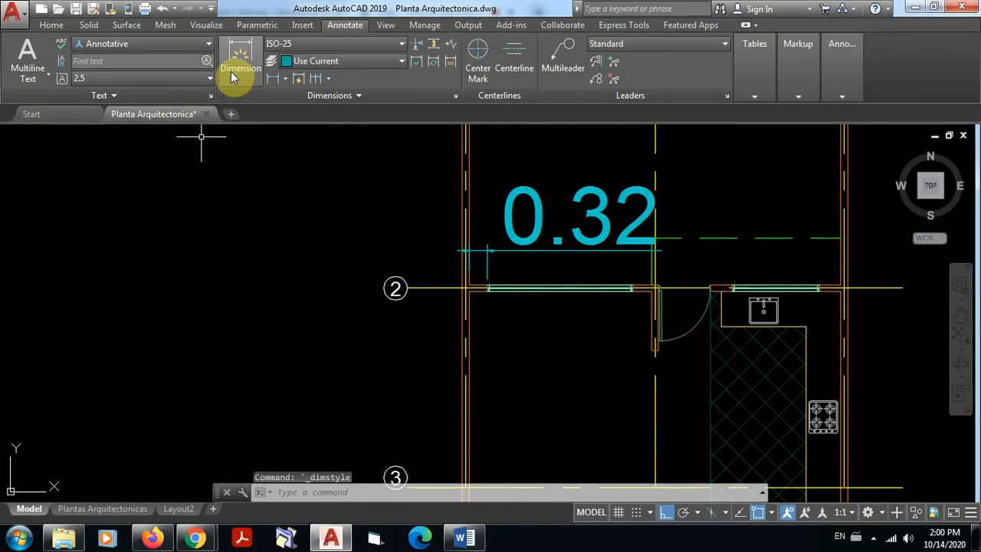
Step: Place a horizontal linear dimension about 1.97 long in the empty space outside the plan near grid line 2, and inspect the short wall dimension's arrowheads
left_click(273, 78)
left_click(164, 203)
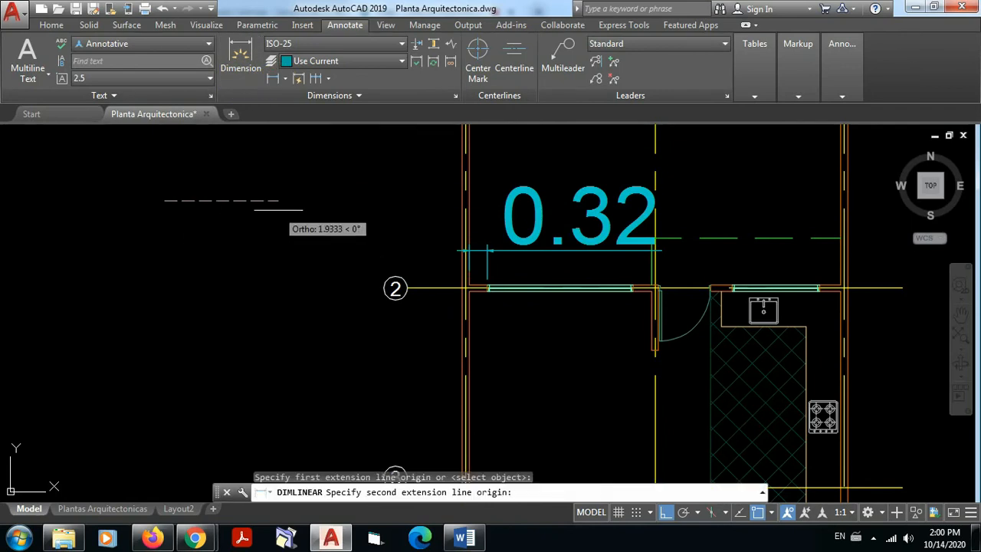
left_click(279, 205)
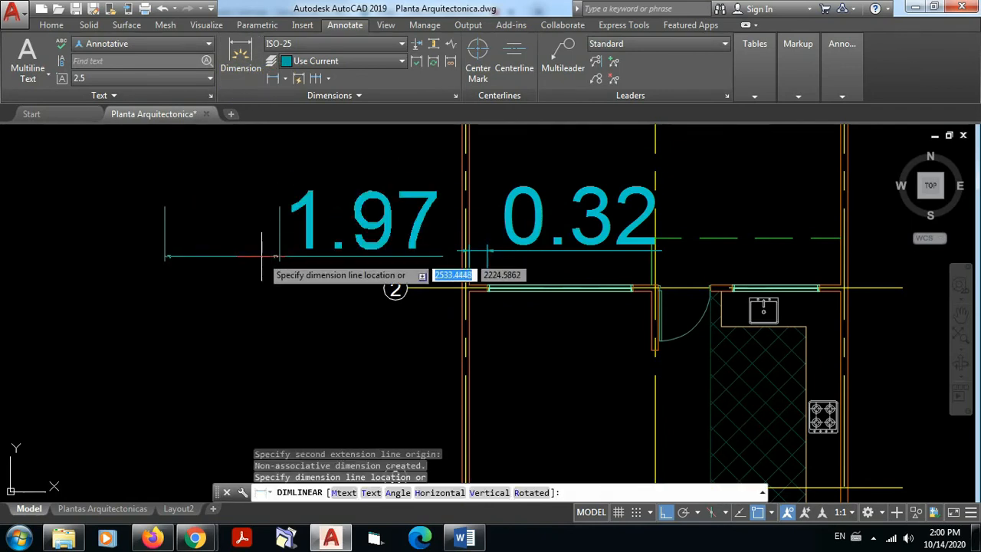
left_click(268, 255)
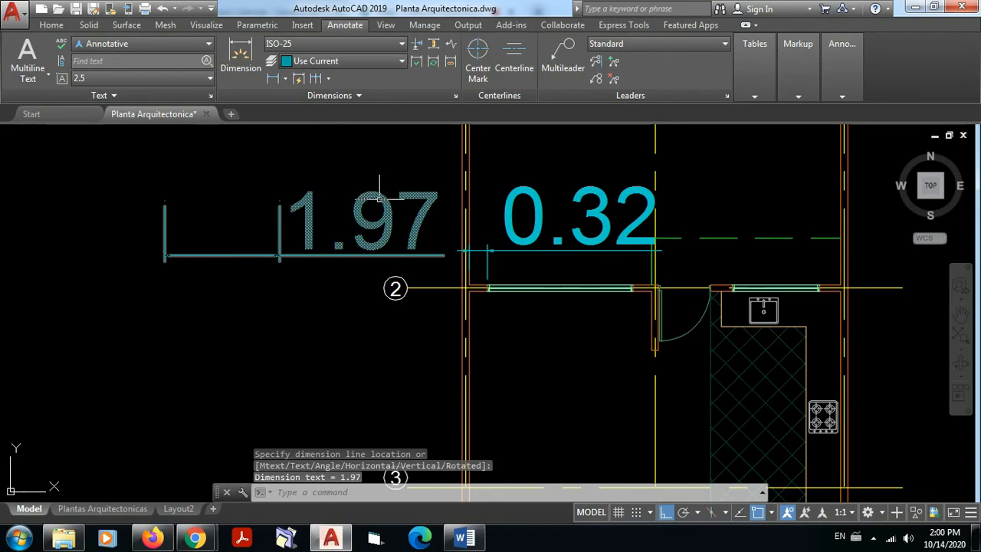
scroll(479, 252, "up", 8)
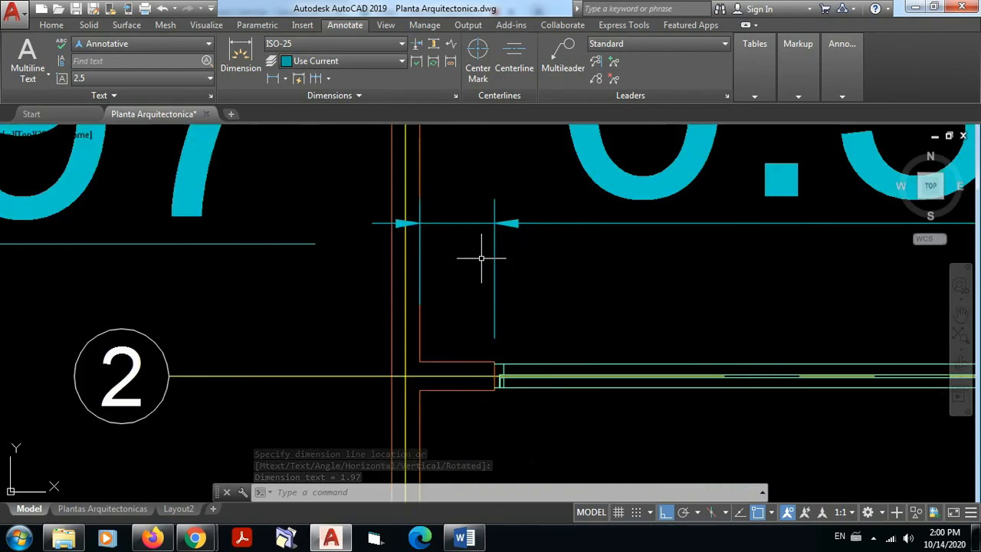
scroll(361, 215, "down", 6)
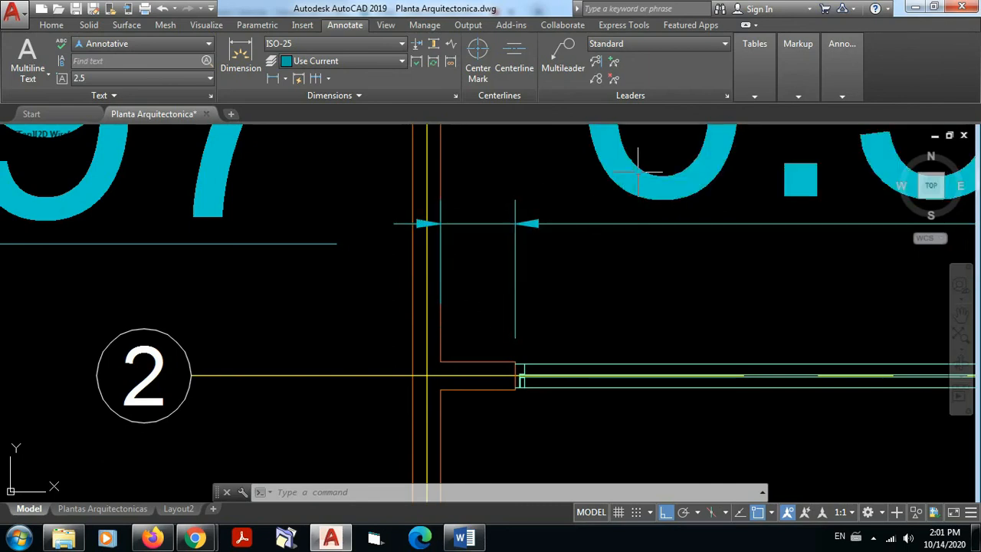
Step: Modify the ISO-25 dimension style to use a text height of 0.1 and apply it to the drawing
scroll(638, 172, "down", 6)
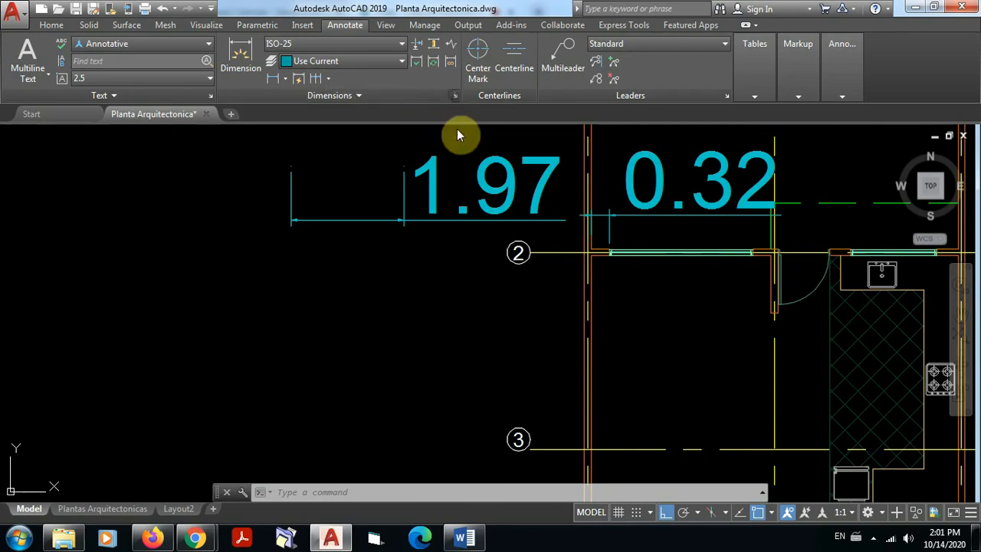
left_click(455, 95)
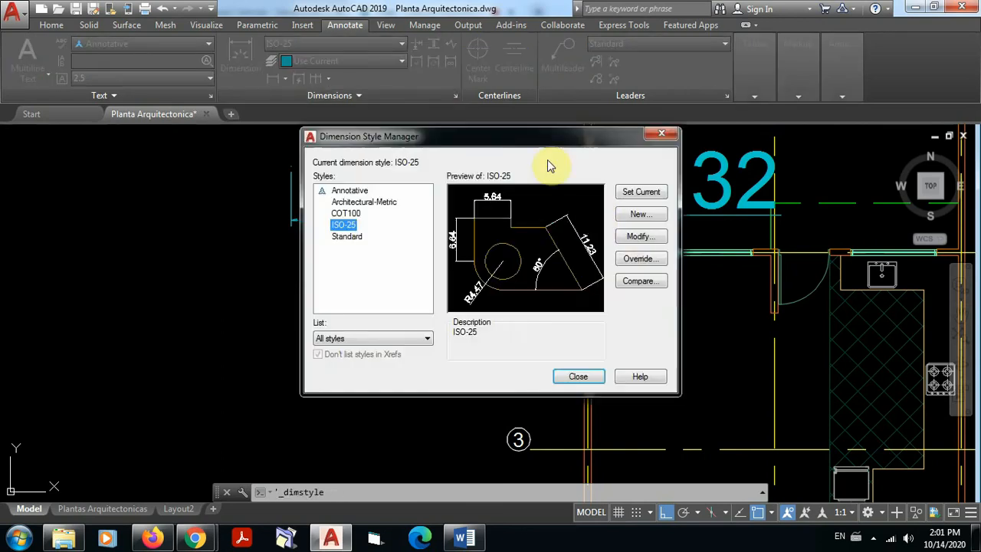
left_click(641, 236)
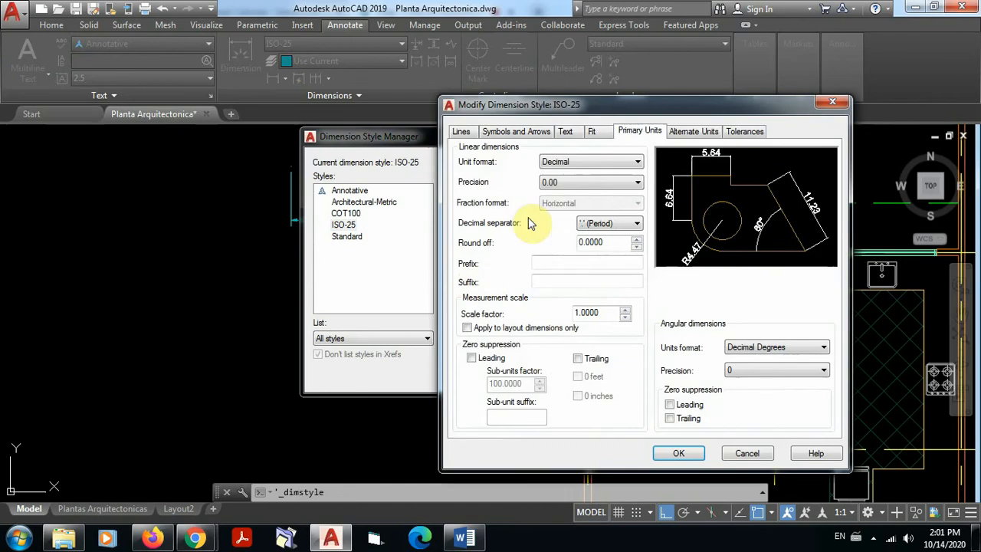
left_click(563, 132)
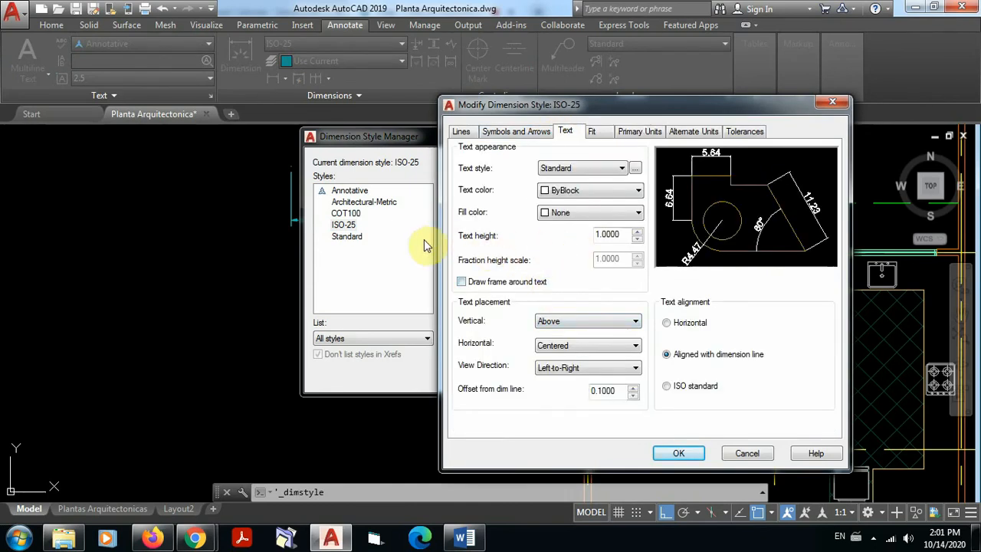
double_click(615, 234)
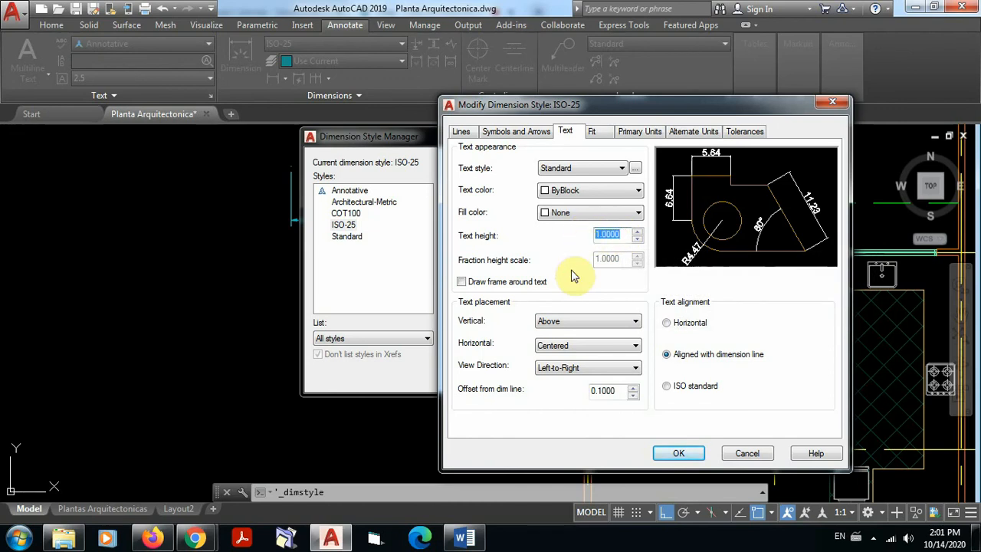
type("0.1")
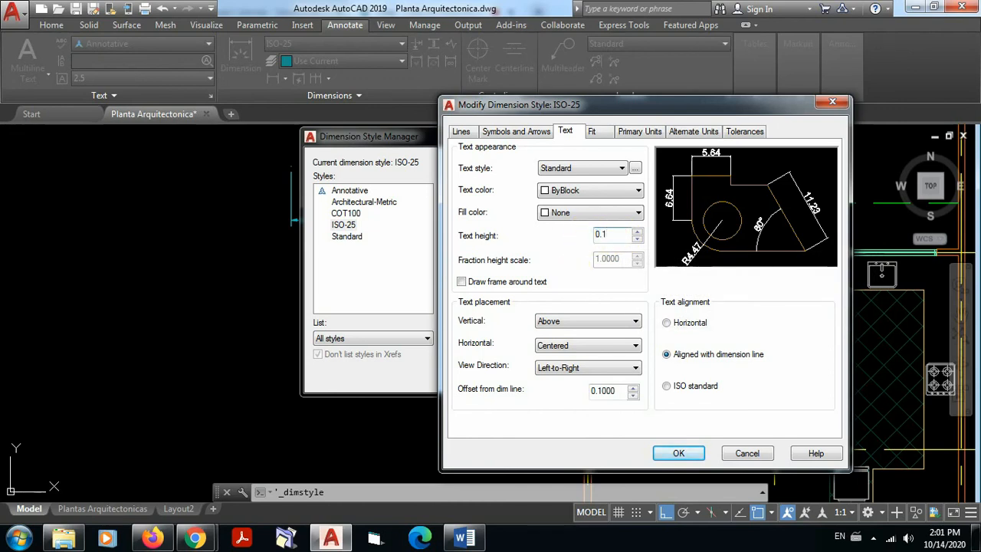
left_click(679, 453)
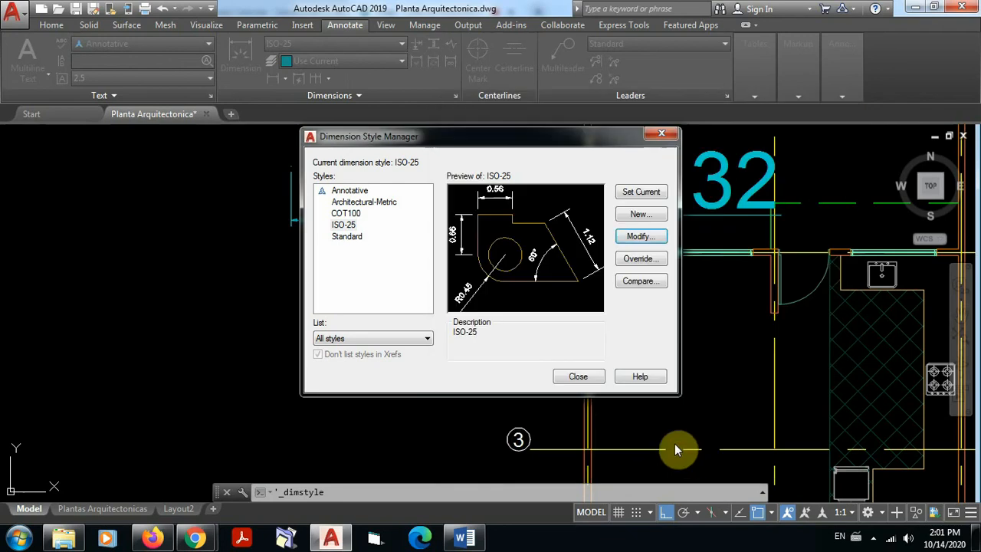
left_click(579, 377)
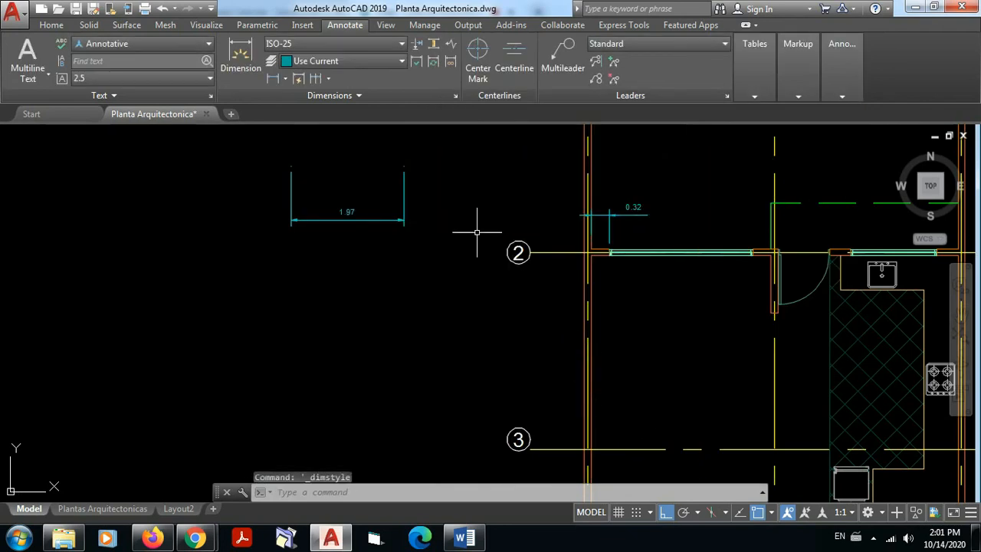
Step: Set the ISO-25 style's text offset from the dimension line to 0.05 and accept the change
scroll(636, 204, "up", 6)
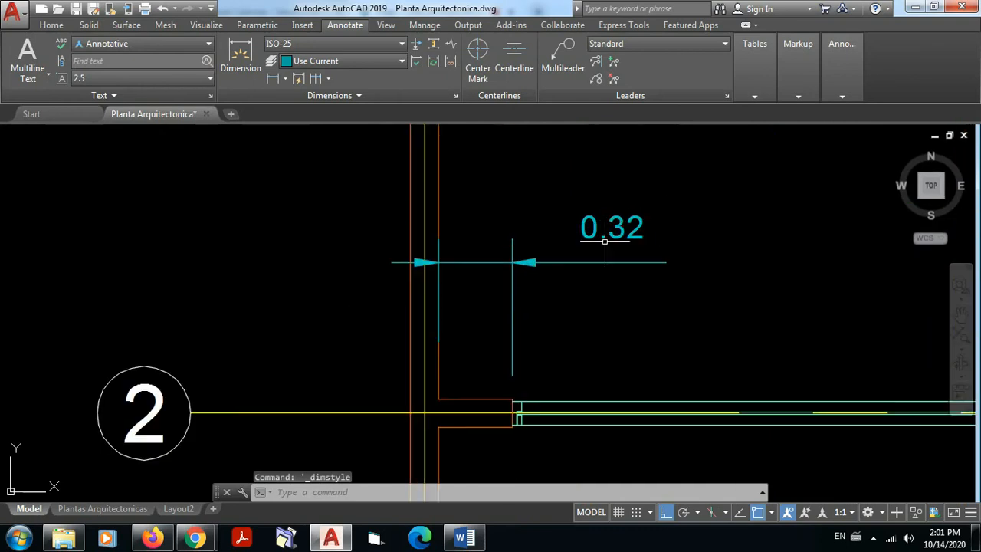
scroll(609, 240, "up", 2)
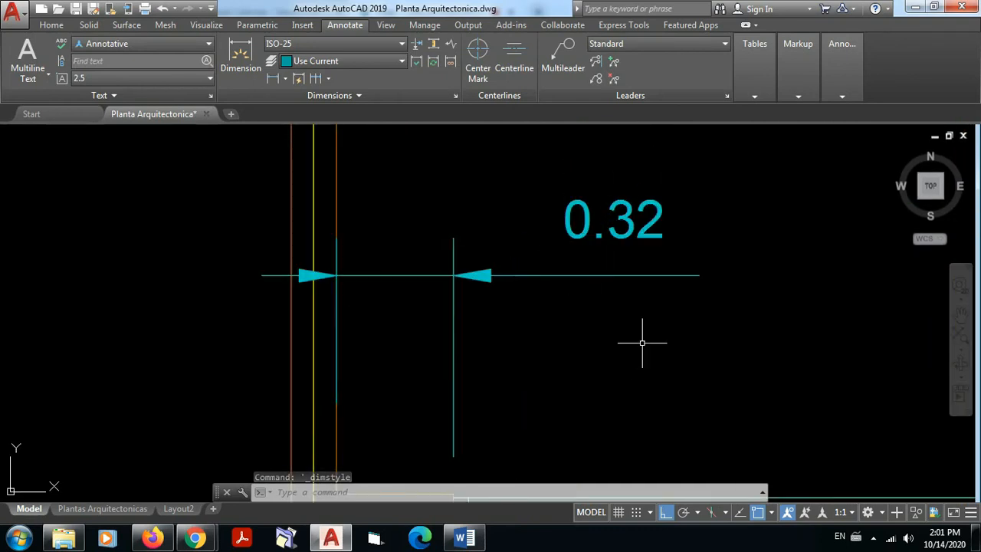
scroll(642, 342, "down", 2)
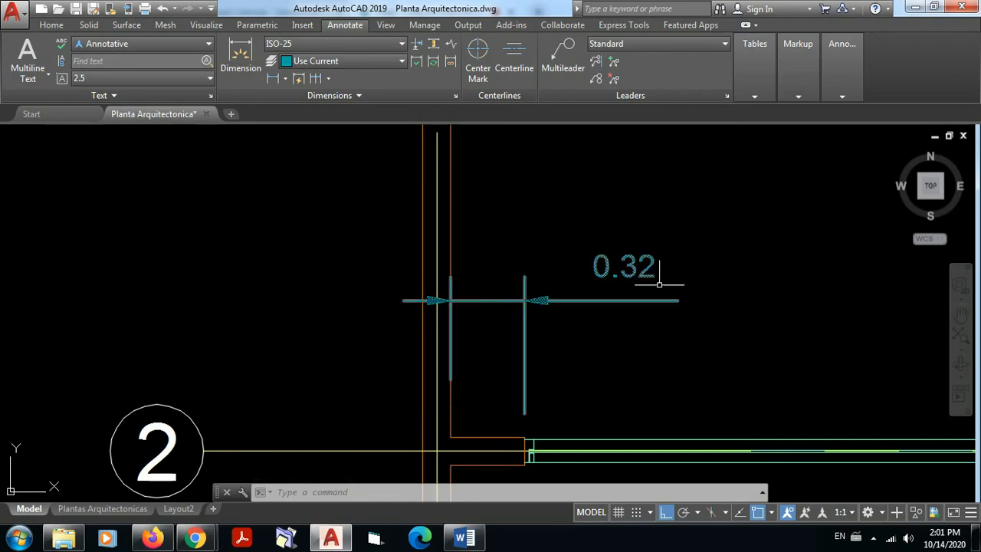
scroll(662, 265, "up", 2)
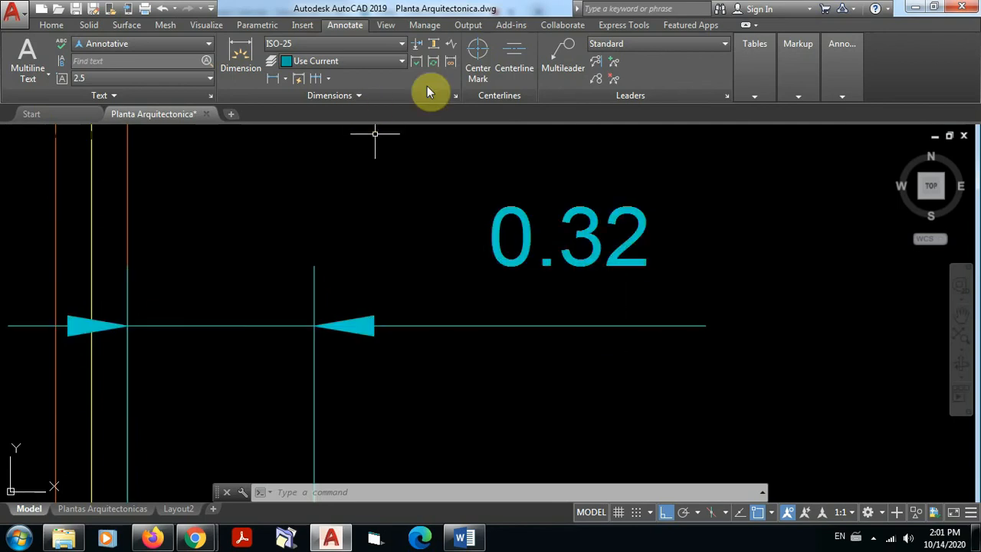
left_click(456, 95)
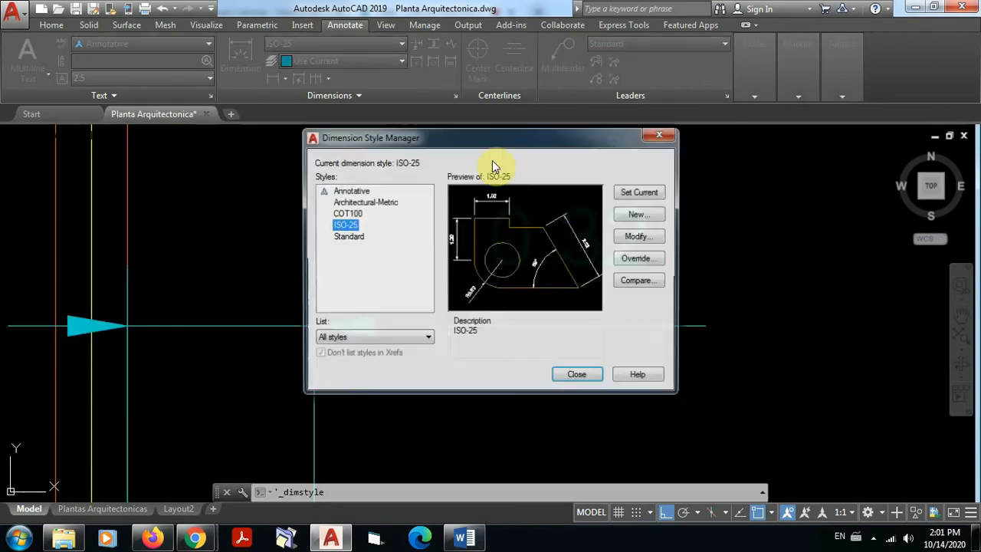
left_click(633, 236)
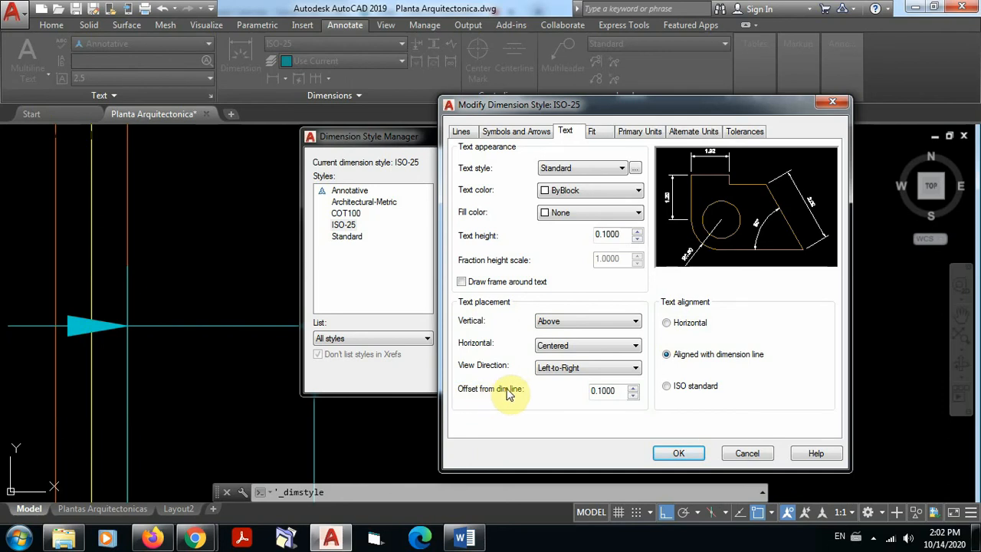
left_click_drag(623, 390, 550, 394)
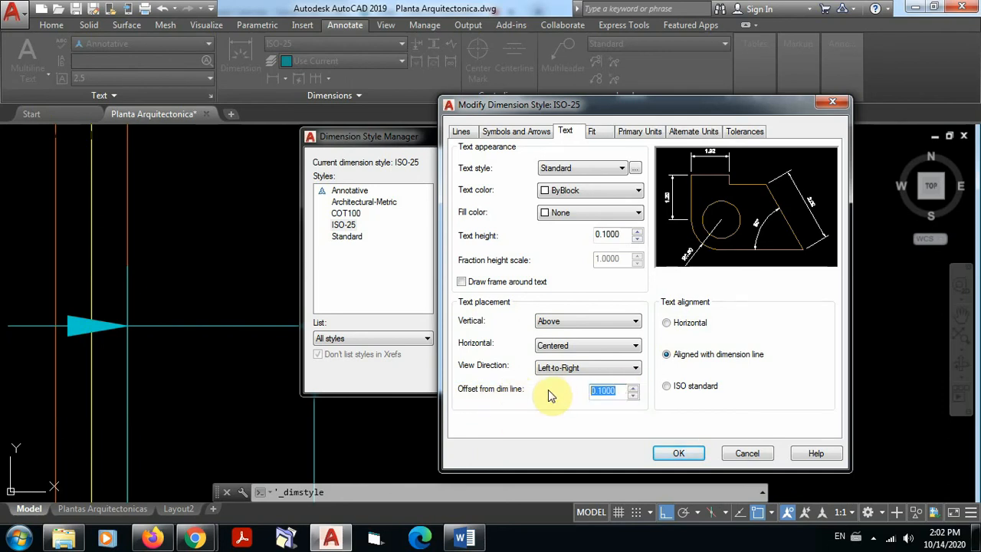
type("0")
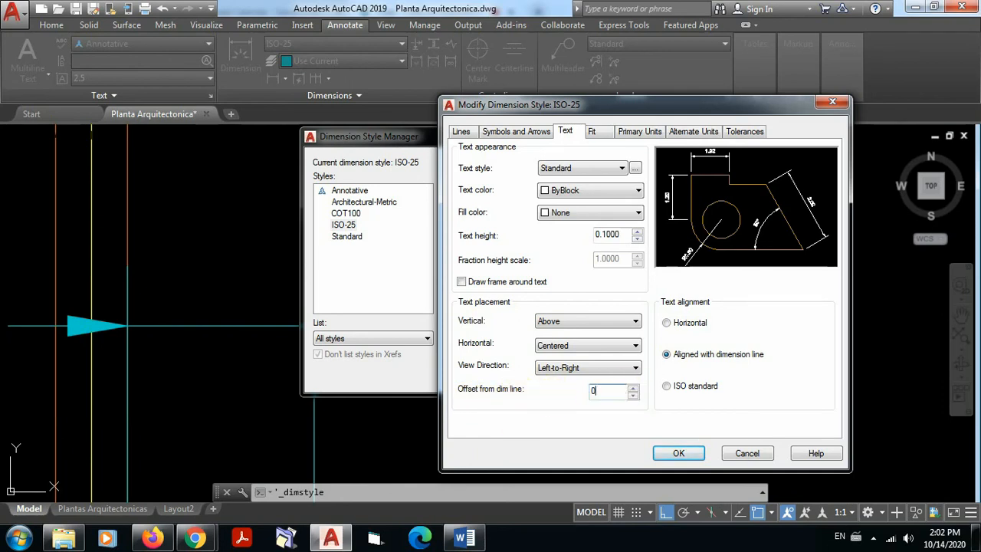
type(".05")
left_click(680, 453)
left_click(580, 376)
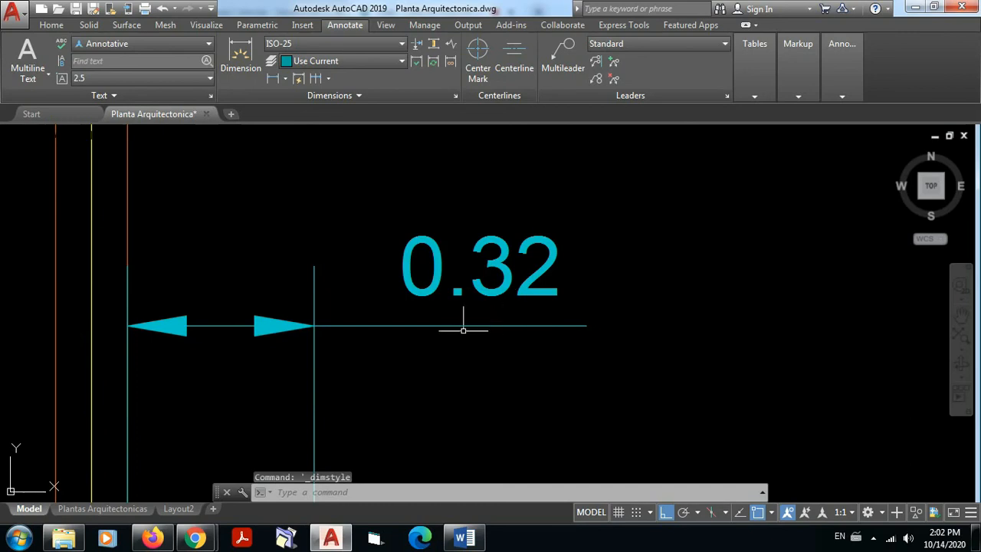
Step: Reduce the ISO-25 text offset from the dimension line to 0.02 and check the short wall dimension
left_click(455, 96)
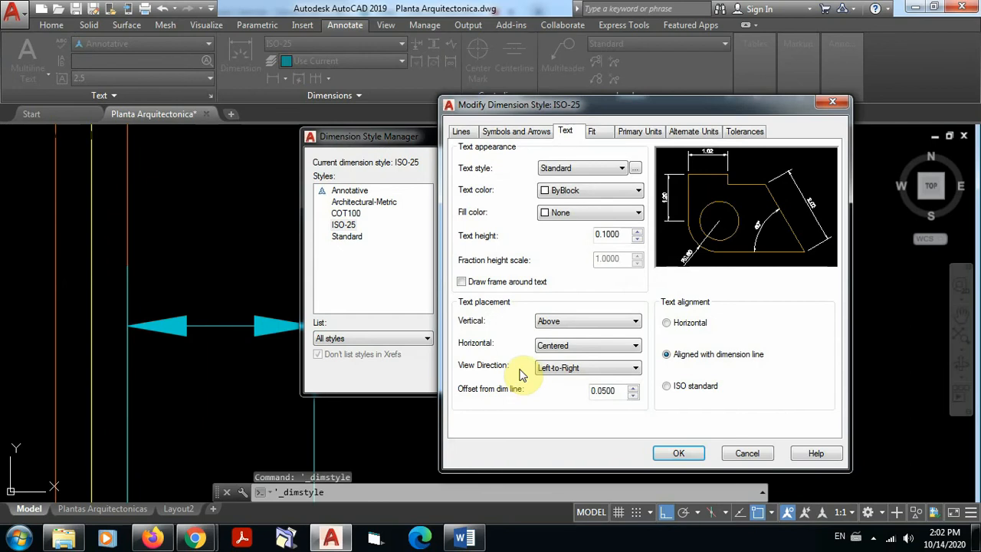
left_click(605, 389)
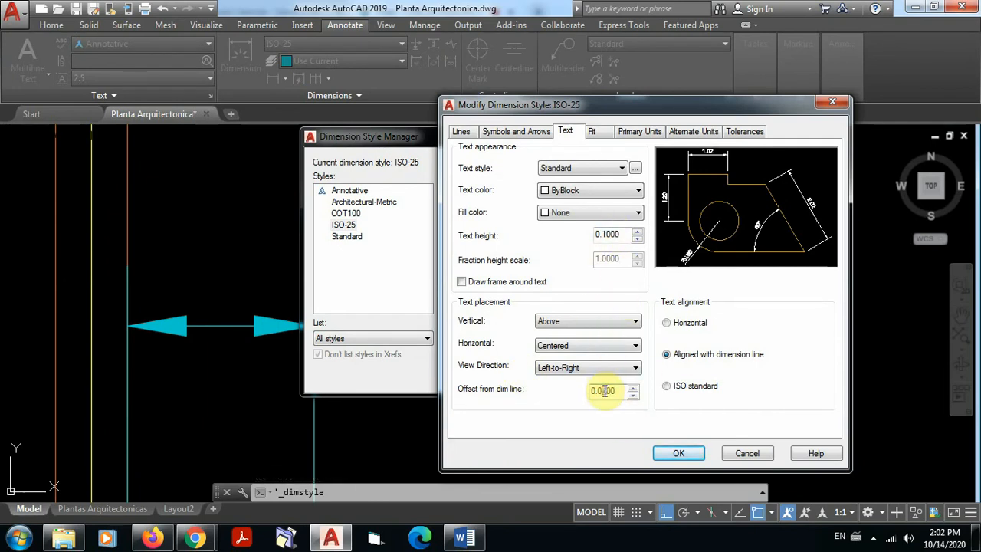
left_click(605, 390)
type("2")
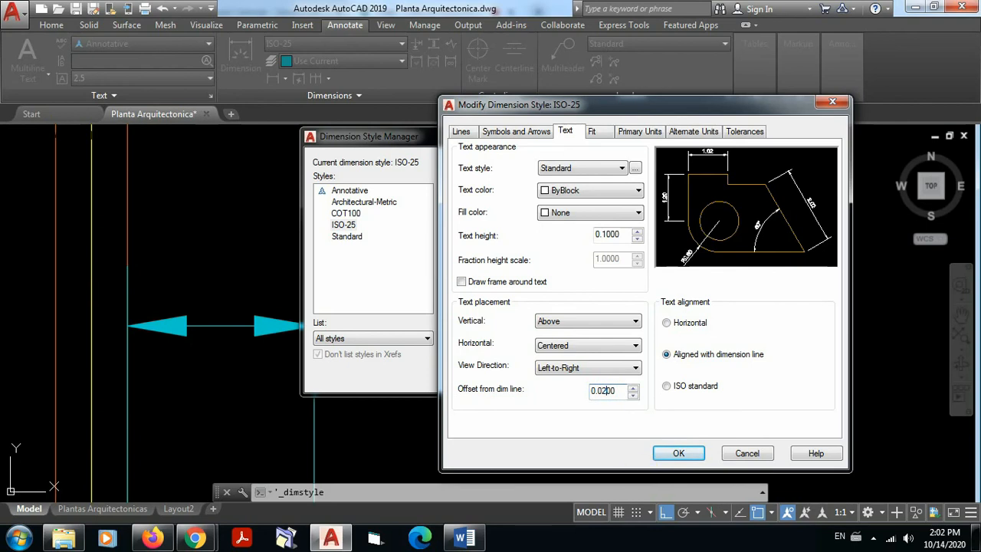
left_click(684, 458)
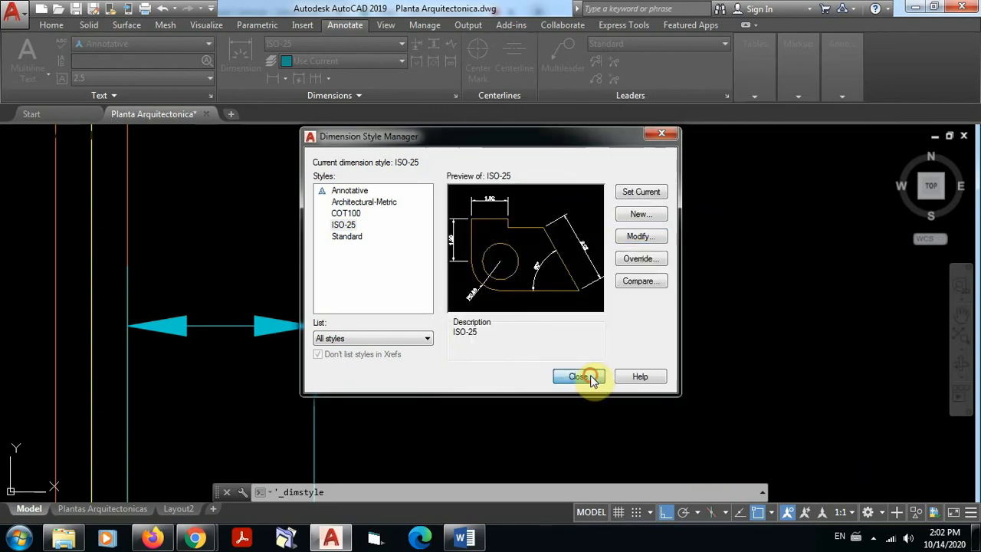
left_click(585, 435)
scroll(338, 319, "down", 5)
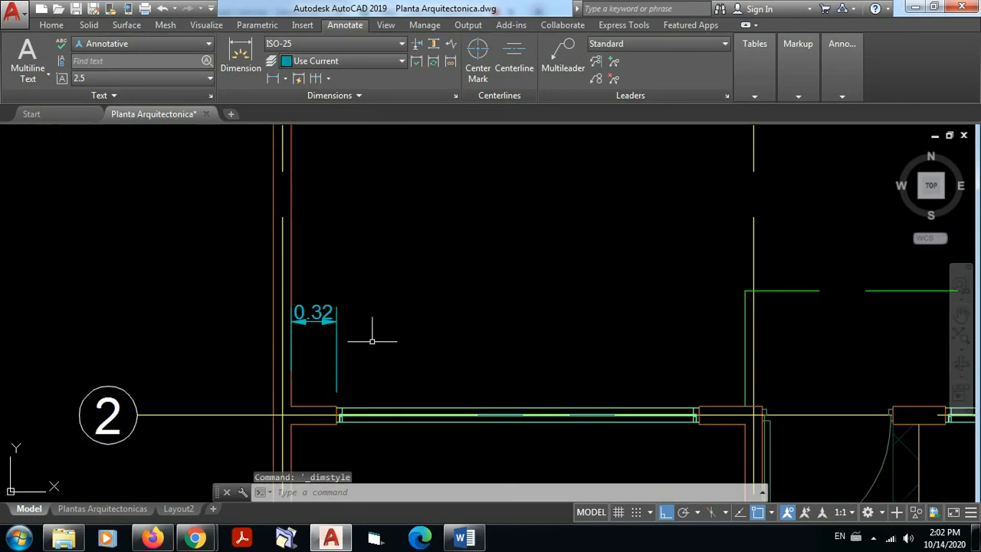
scroll(322, 327, "up", 5)
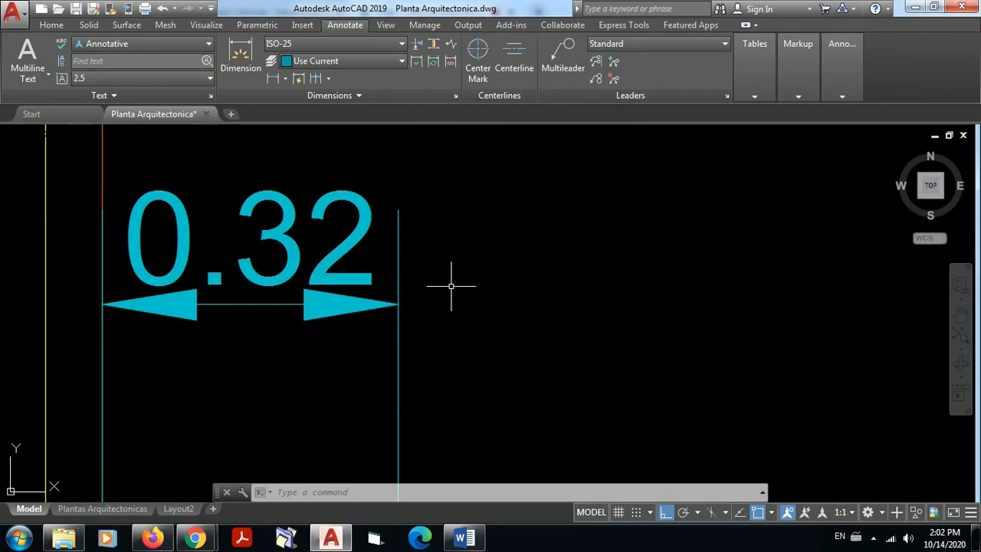
scroll(420, 299, "down", 3)
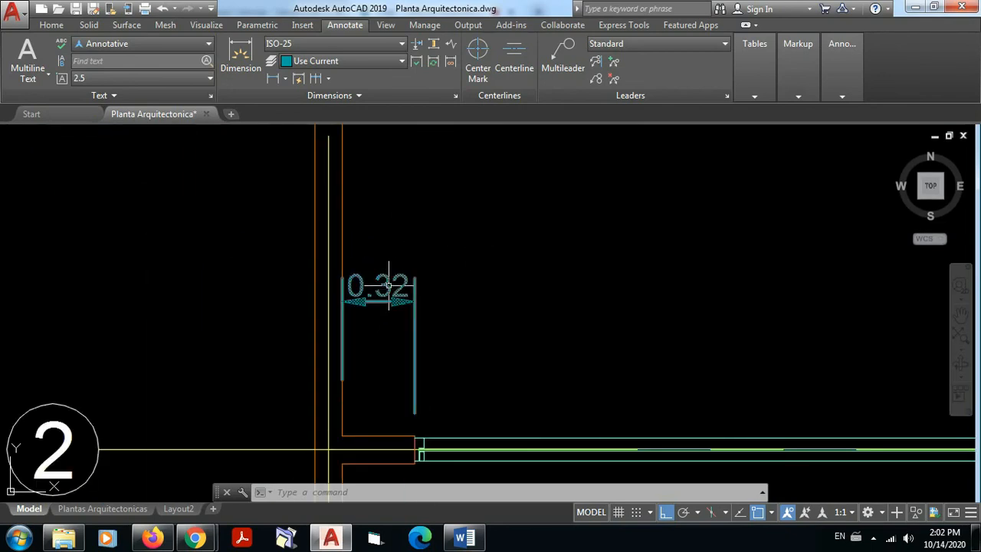
Step: Set the ISO-25 dimension text height to 0.08, accept the style, and compare the text on both test dimensions
scroll(388, 272, "up", 2)
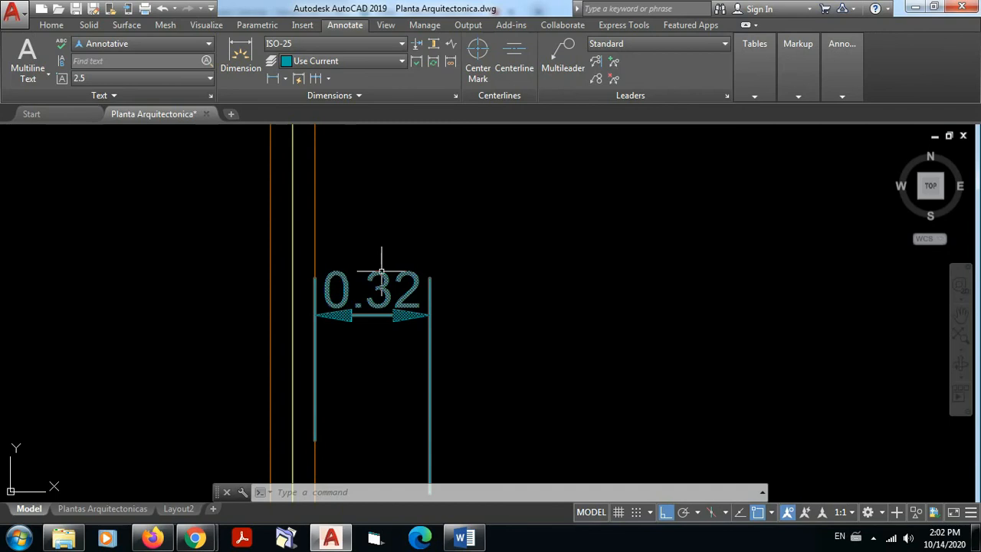
left_click(383, 258)
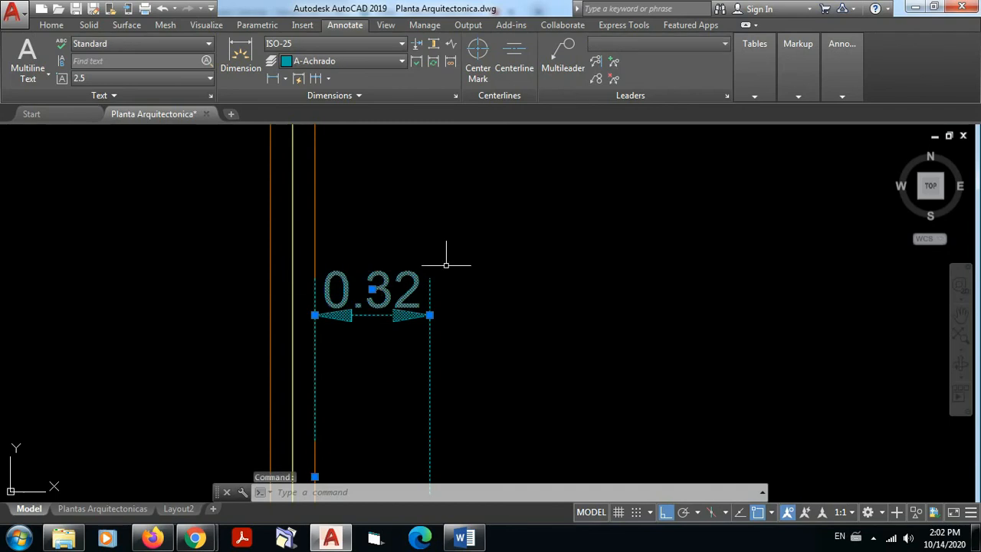
left_click(456, 95)
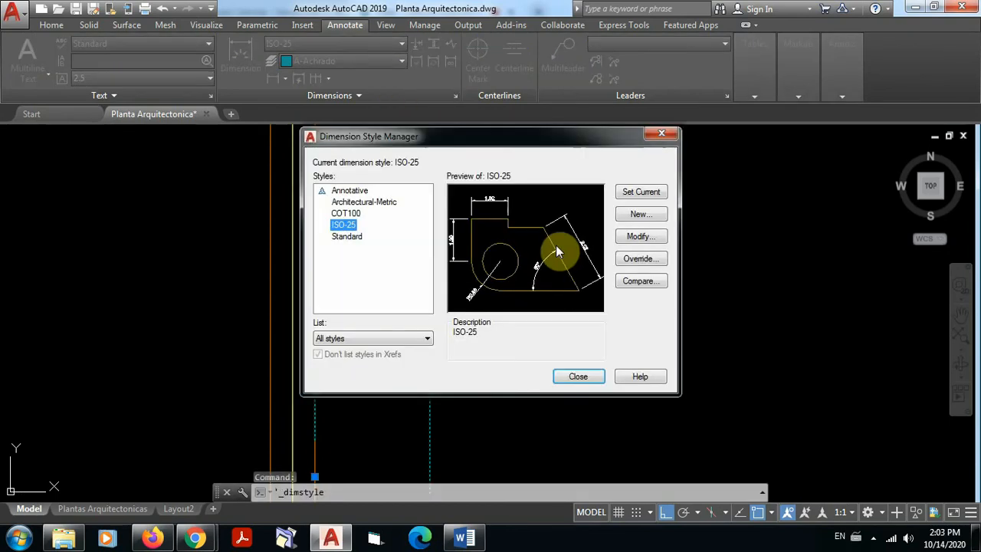
left_click(639, 238)
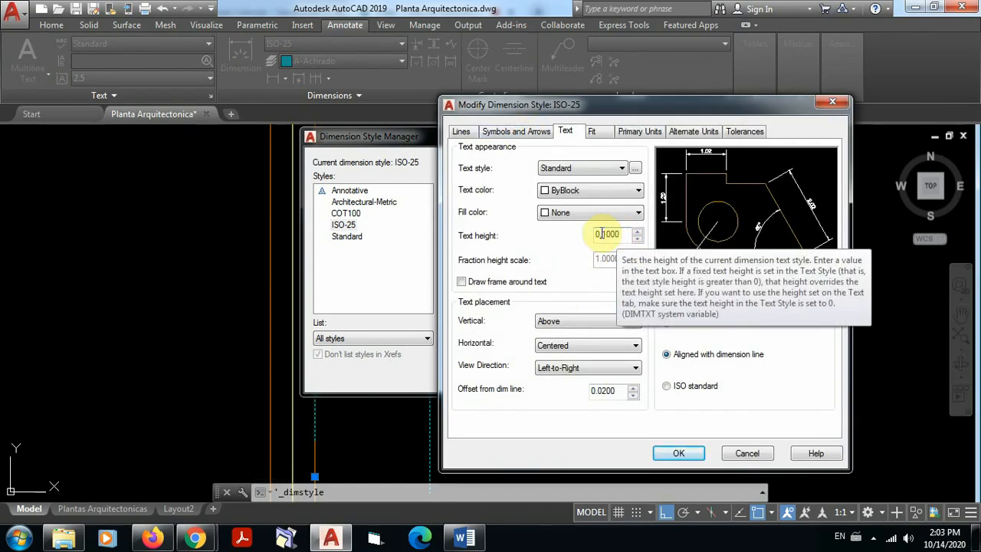
left_click_drag(601, 233, 622, 233)
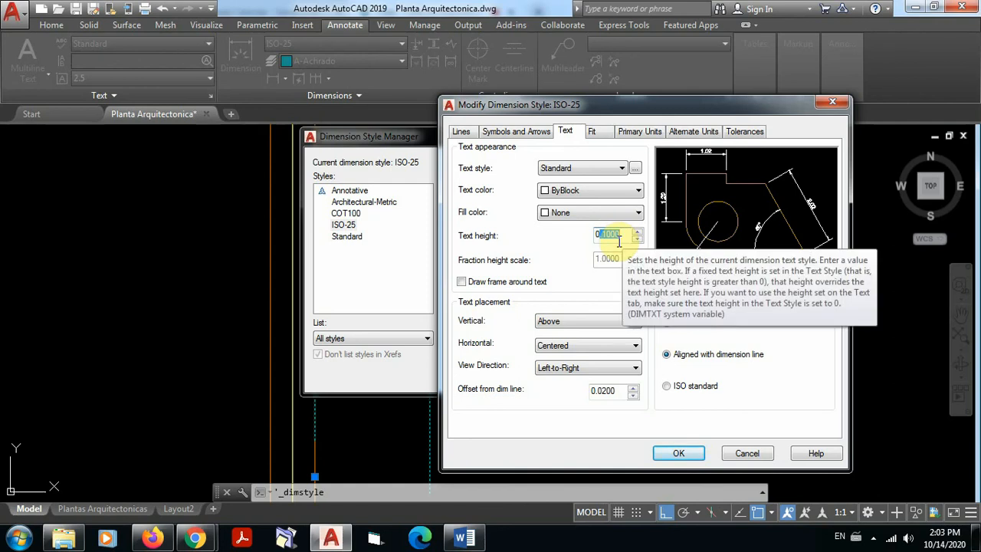
type(".0")
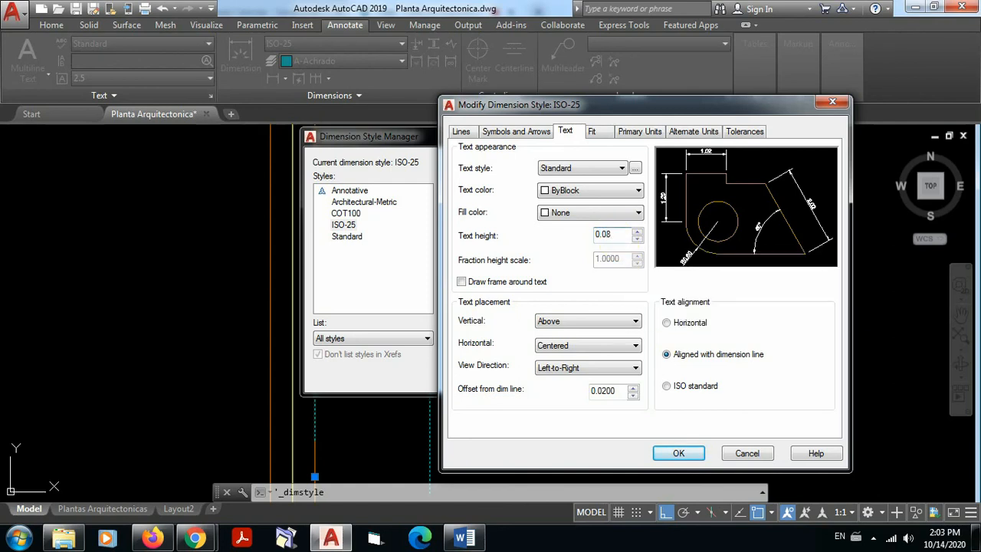
left_click(688, 452)
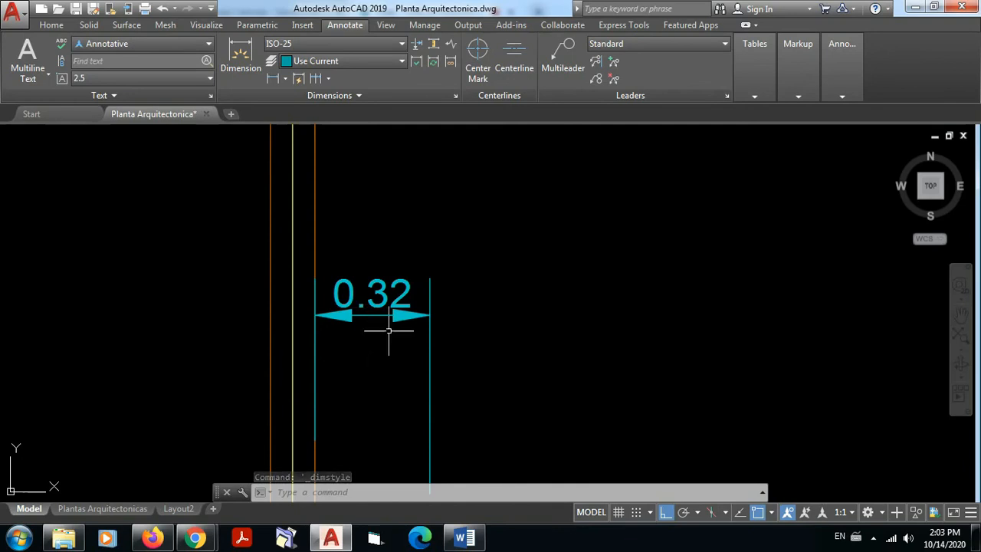
scroll(379, 325, "up", 2)
left_click(433, 295)
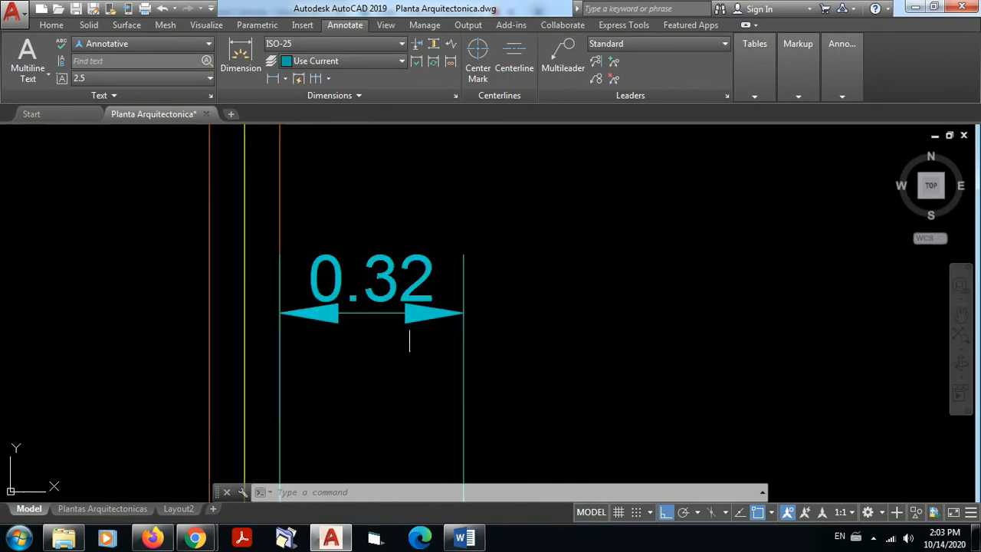
scroll(661, 346, "down", 4)
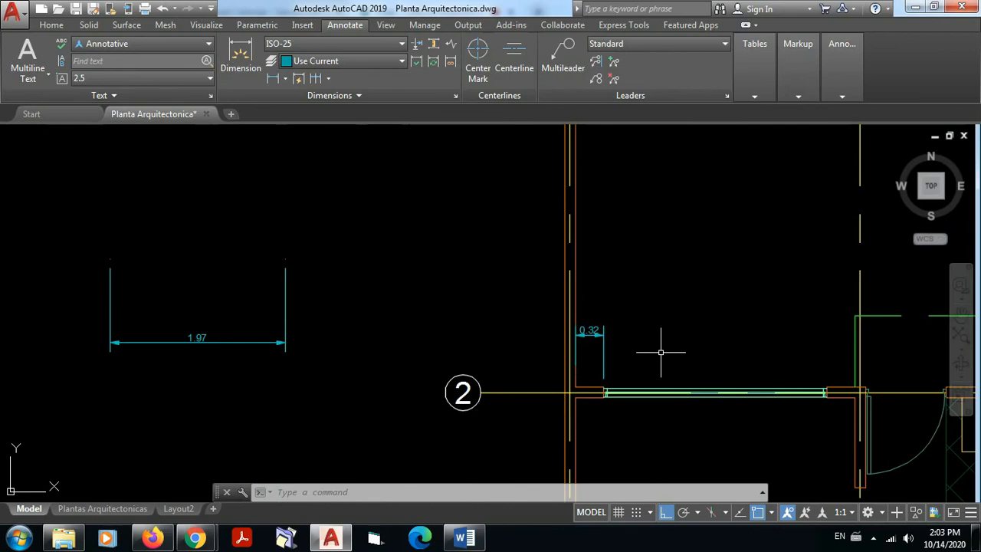
scroll(656, 350, "up", 3)
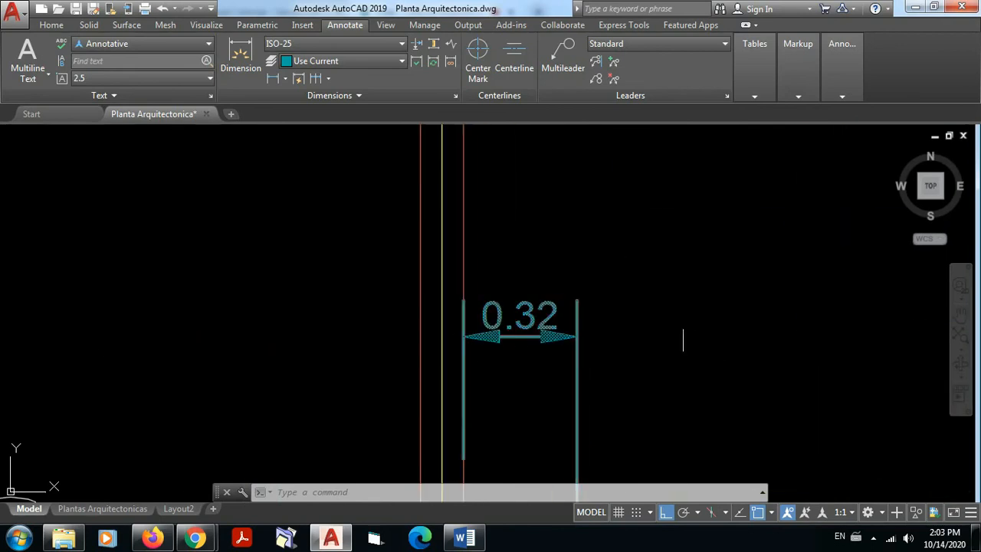
Step: Modify the ISO-25 dimension style to use an arrow size of 0.08
left_click(454, 97)
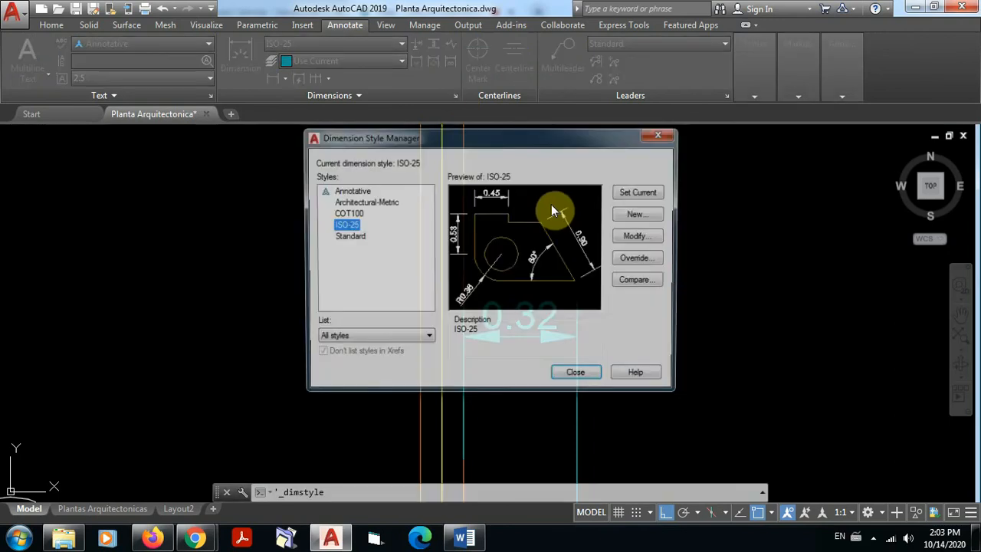
left_click(641, 237)
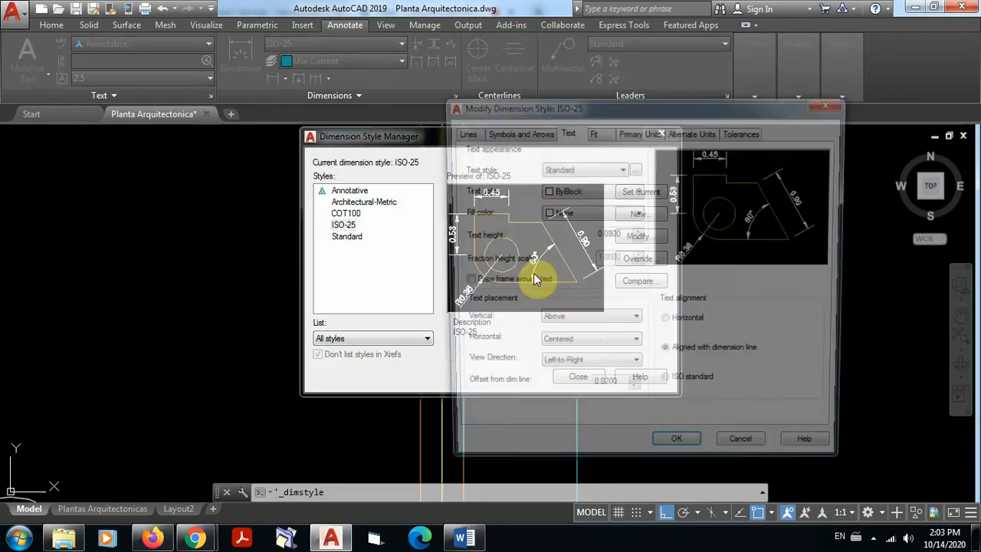
left_click(461, 132)
left_click(508, 131)
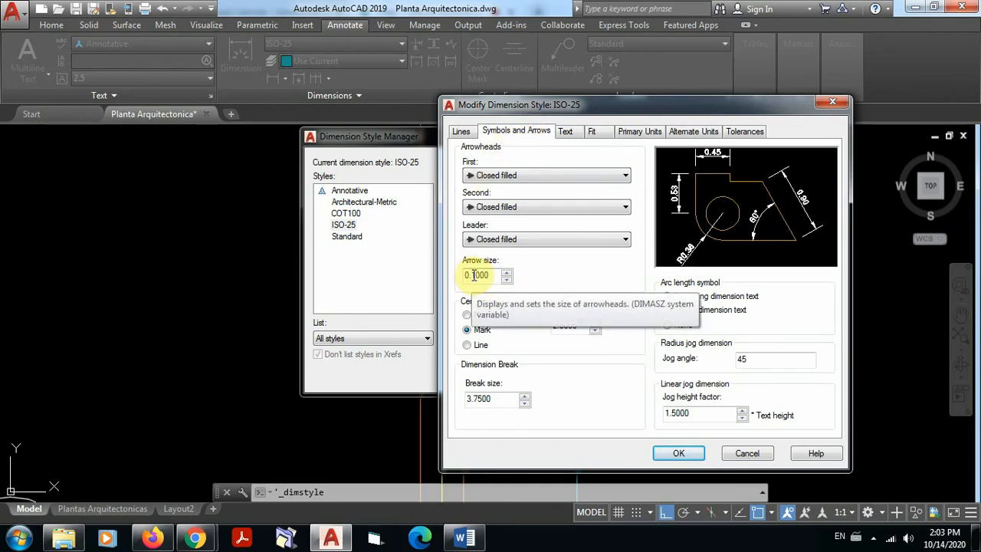
left_click_drag(472, 275, 476, 275)
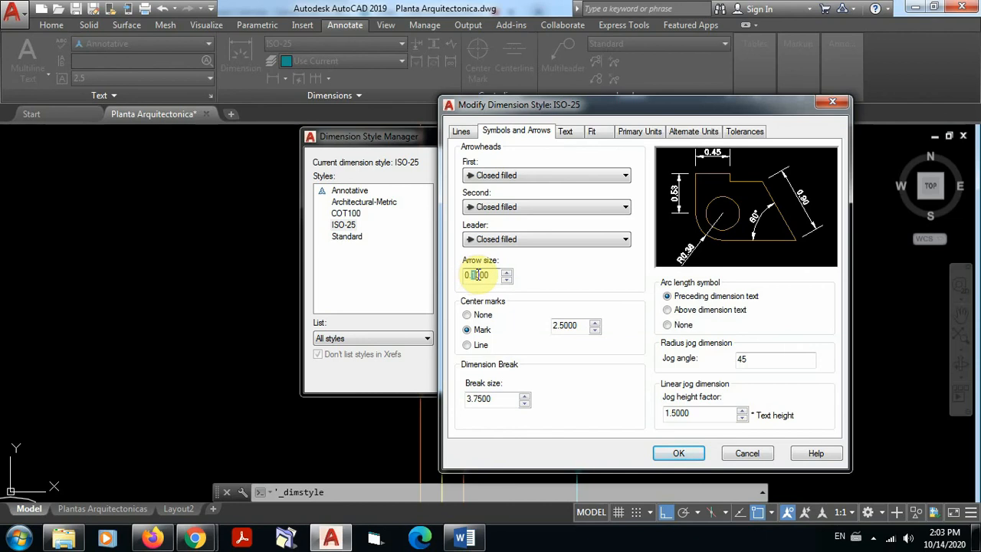
type("0")
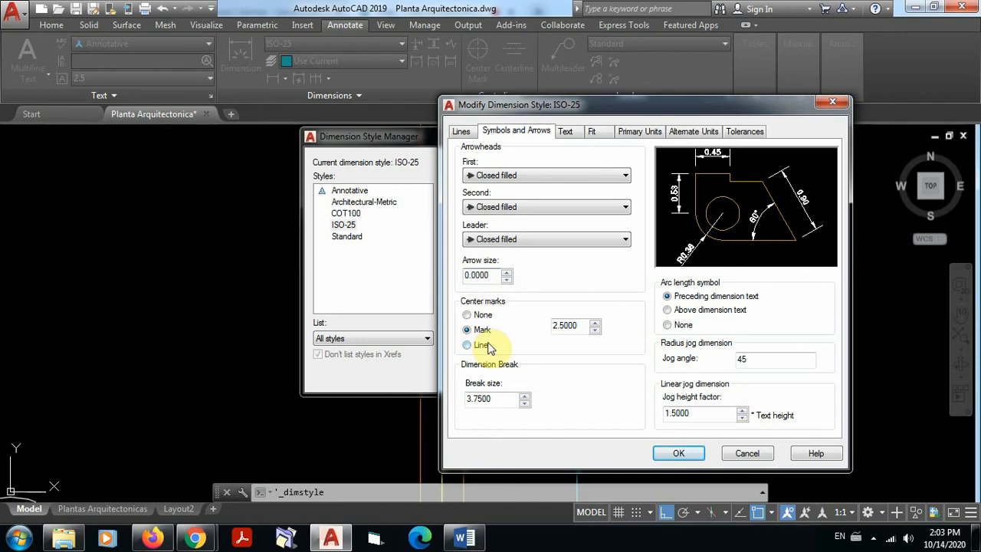
type(".0")
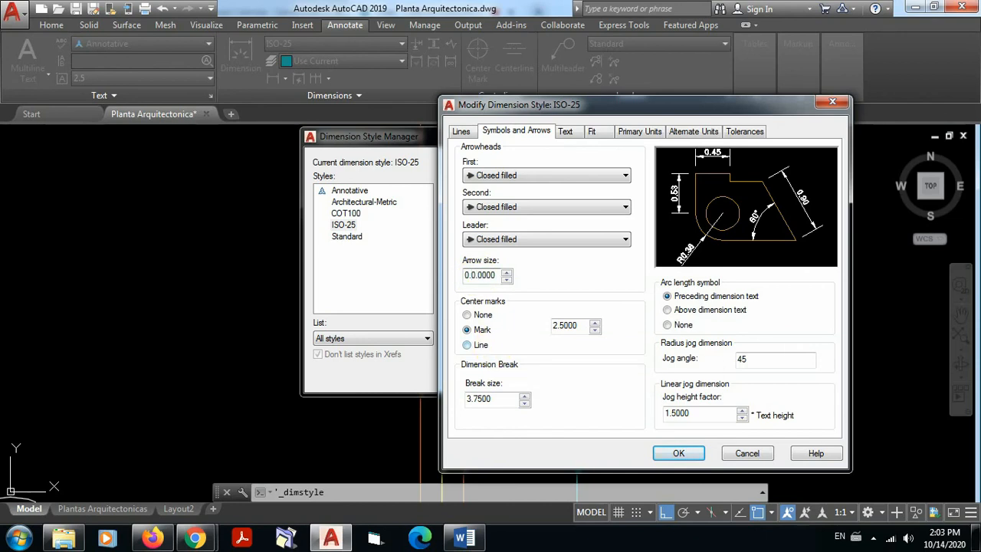
type("8")
key("BackSpace")
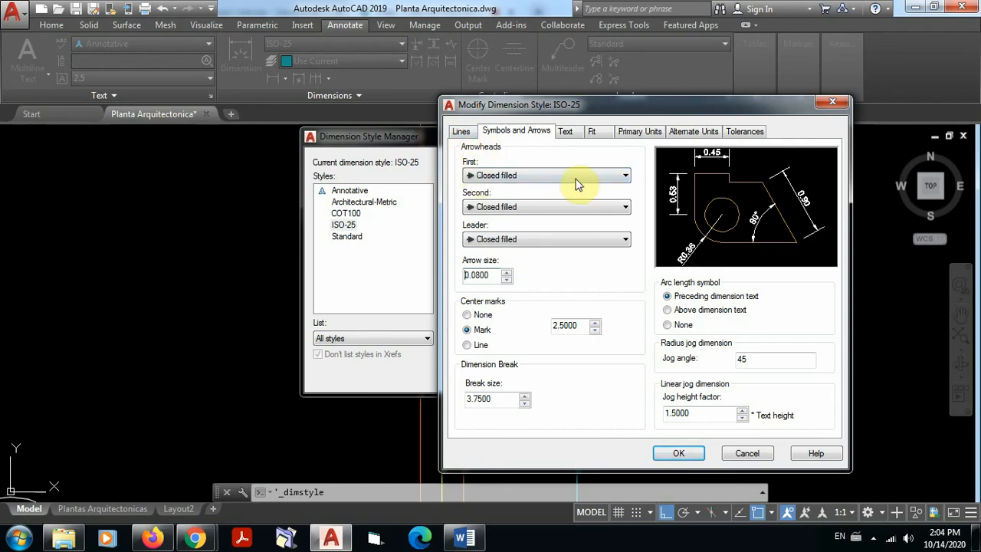
Step: Change the first and second arrowheads of ISO-25 to Oblique and apply the style to the drawing
left_click(625, 177)
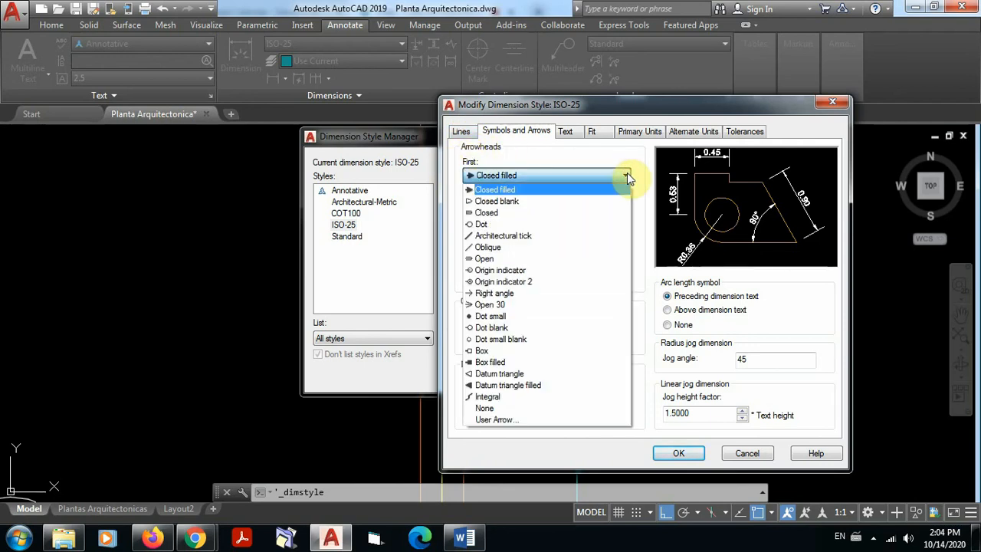
left_click(493, 248)
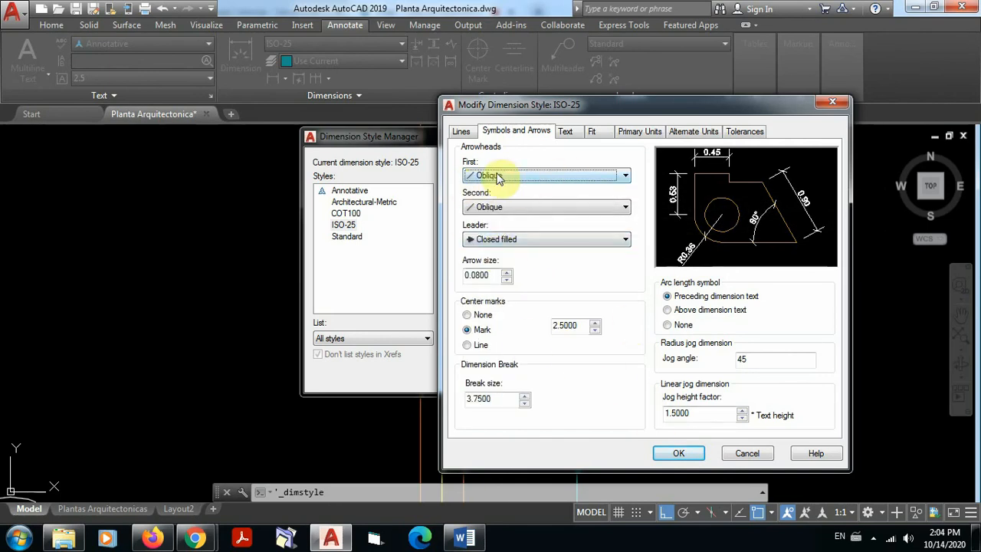
left_click(624, 177)
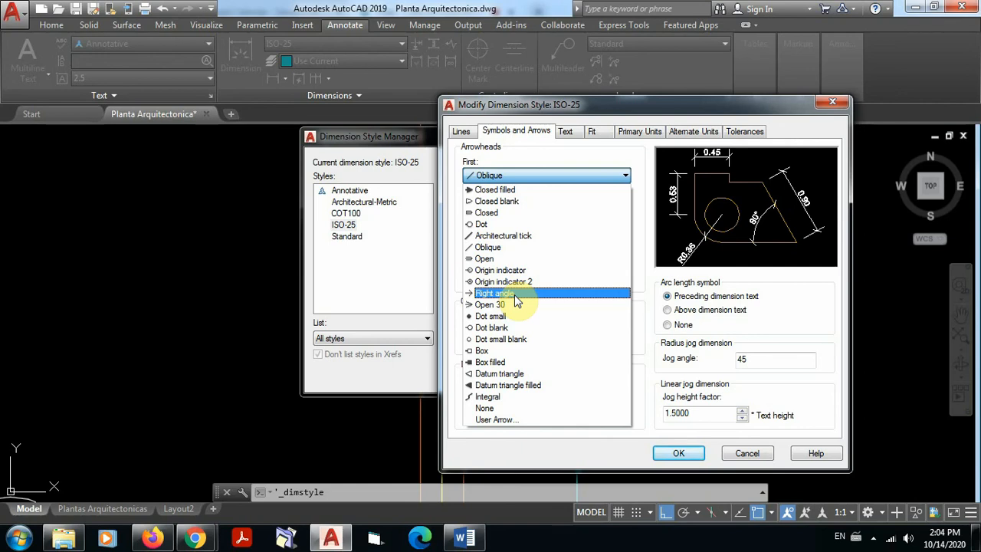
left_click(499, 176)
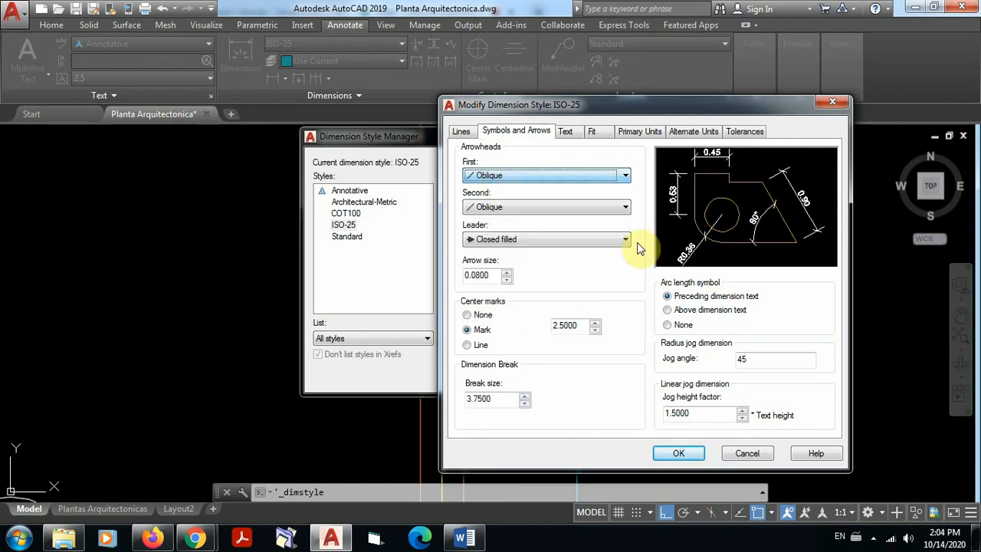
left_click(678, 454)
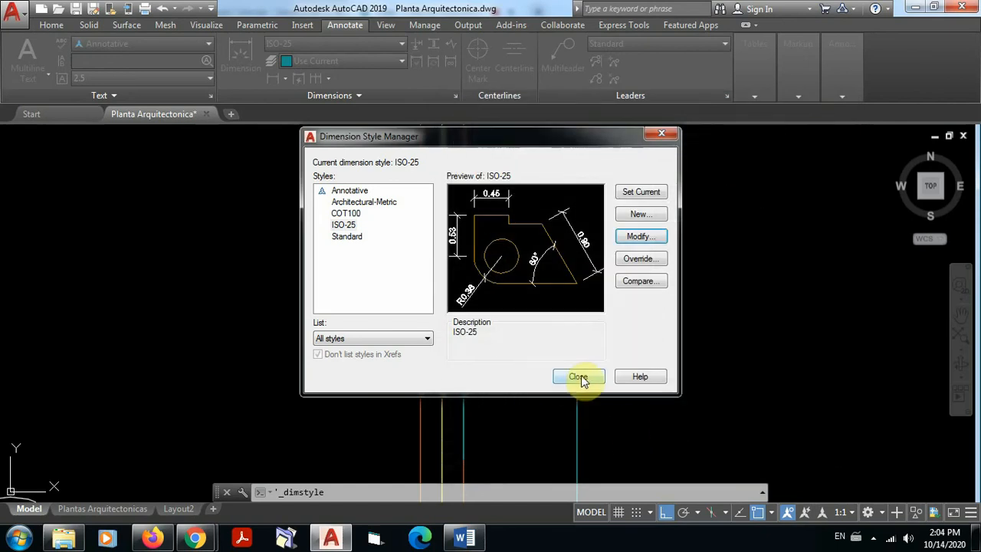
left_click(581, 377)
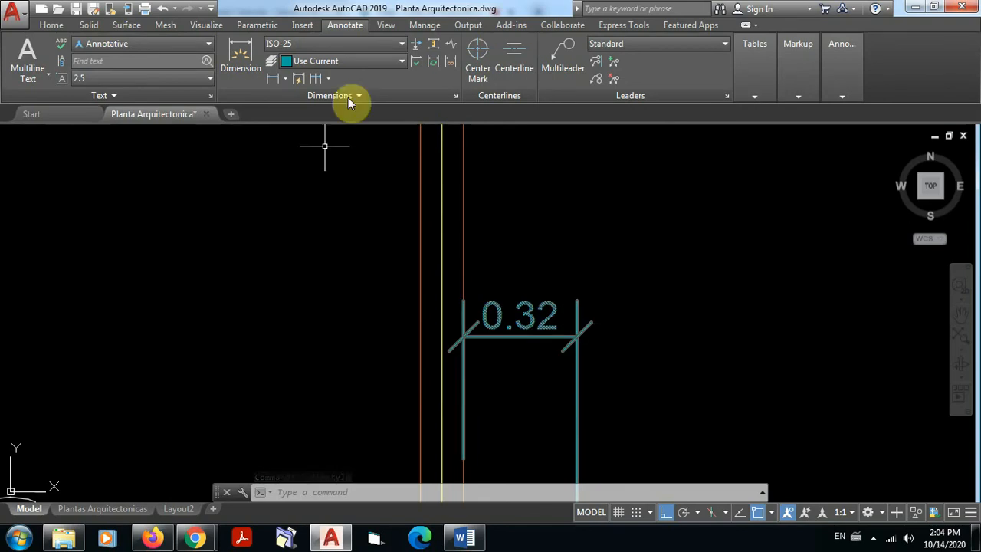
Step: Set the ISO-25 extension lines to extend 0.08 beyond the dimension lines and apply the change
left_click(456, 97)
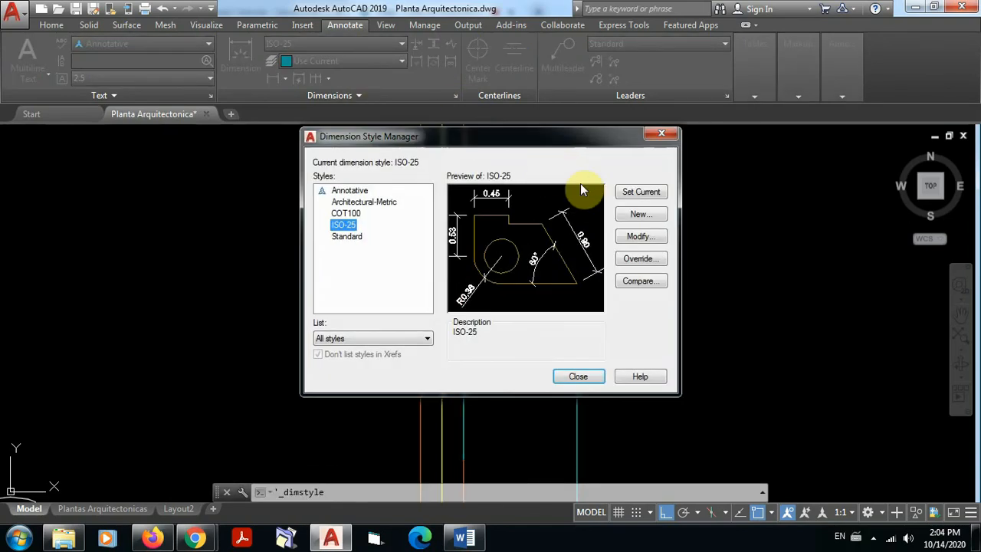
left_click(635, 238)
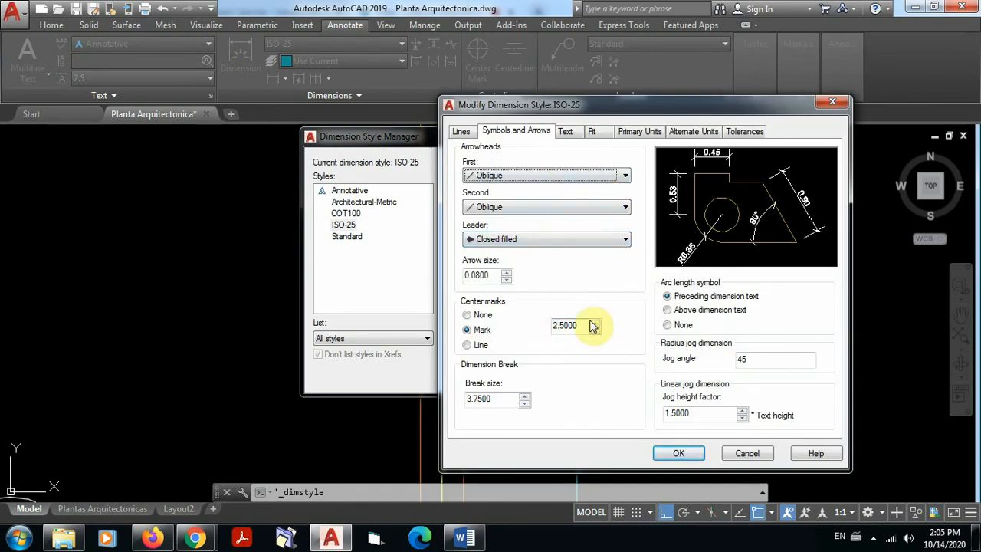
left_click(461, 131)
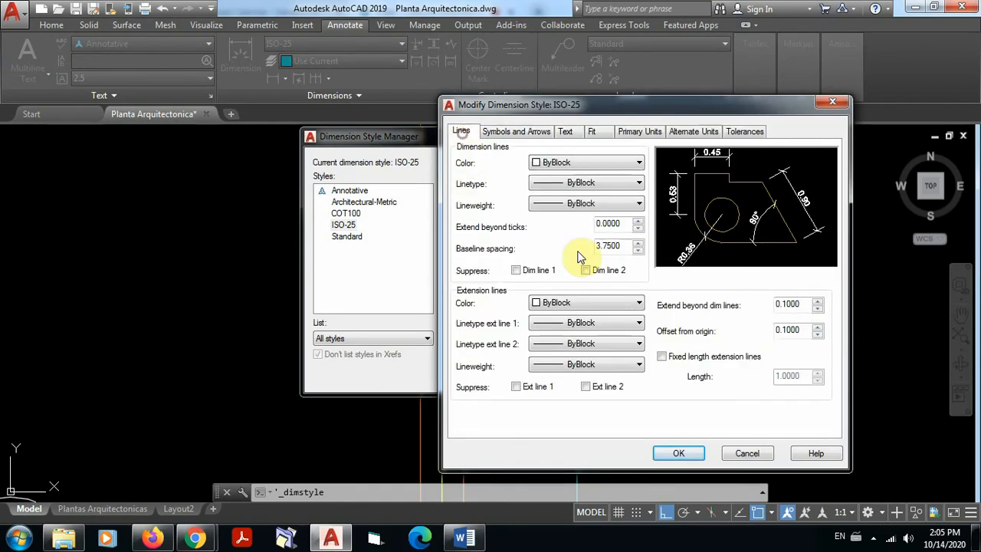
left_click(783, 304)
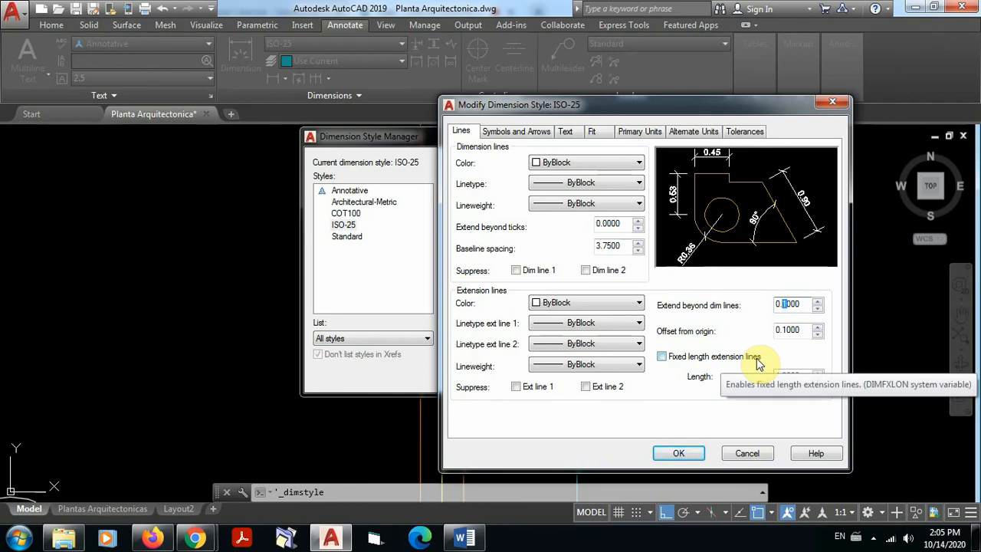
type("0")
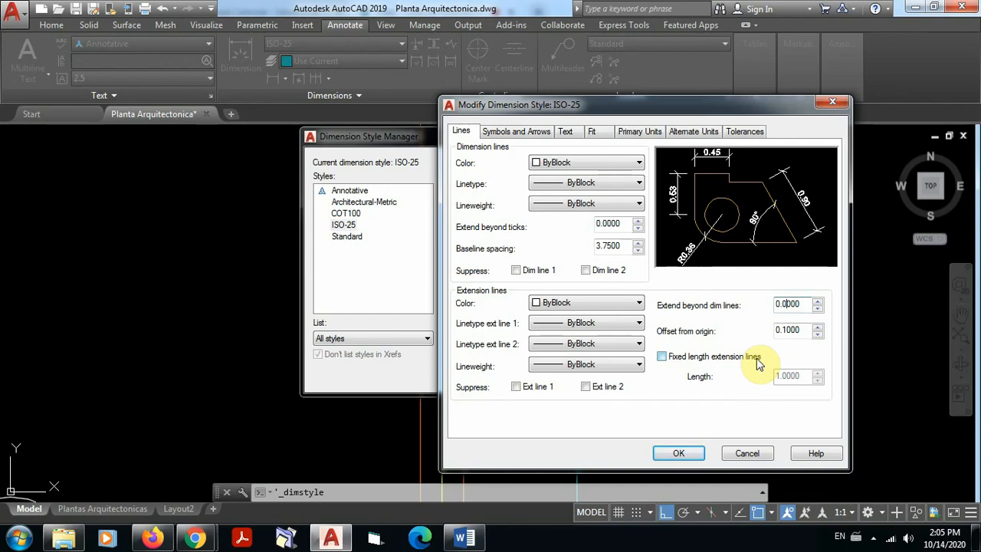
type("8")
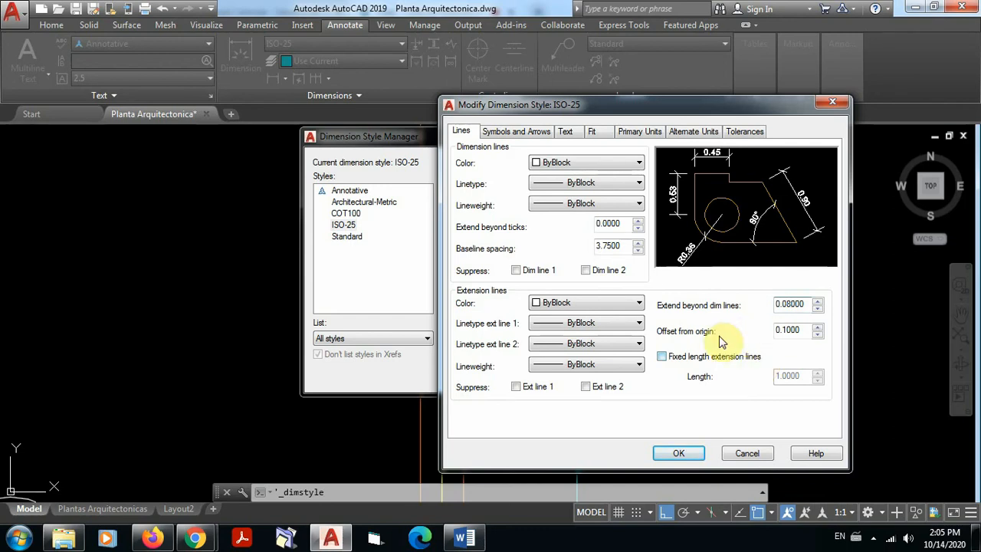
left_click(679, 452)
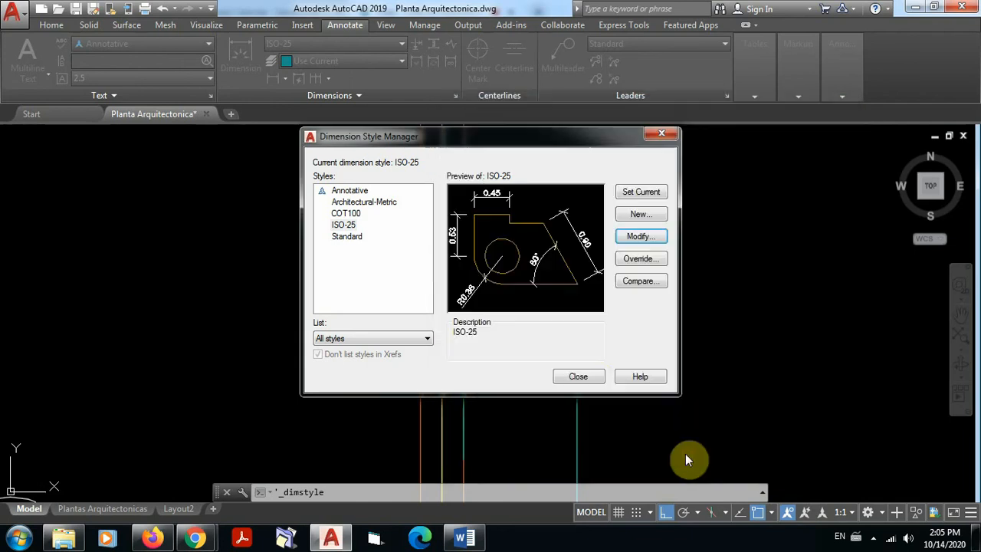
left_click(593, 377)
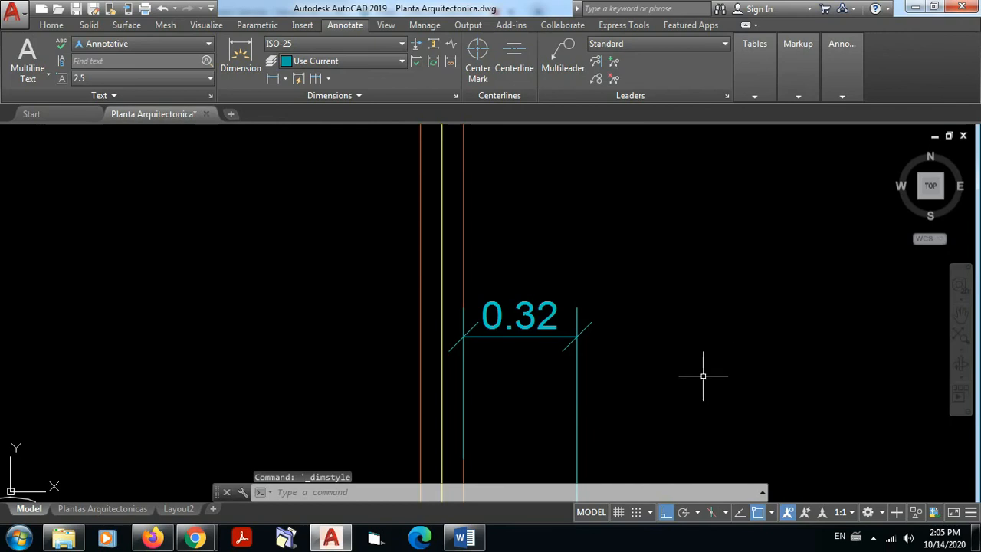
Step: Erase the test linear dimension placed in the empty area outside the floor plan, beside axes 1 and 2
scroll(581, 309, "down", 3)
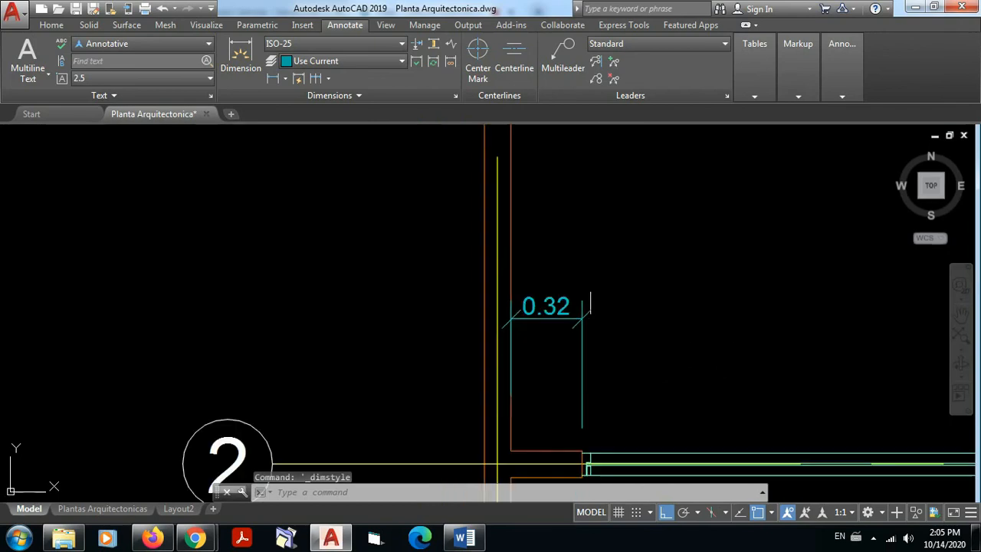
scroll(571, 296, "down", 3)
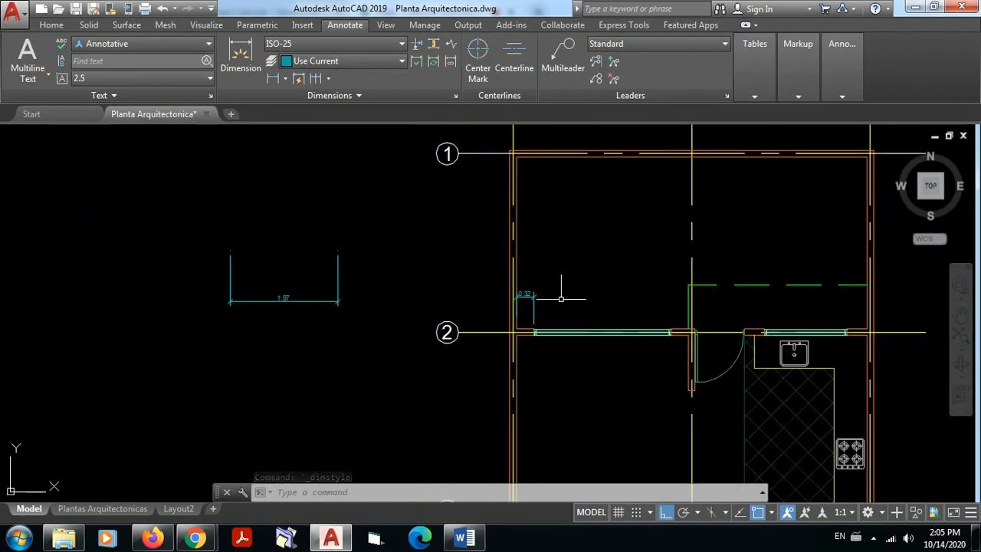
left_click(387, 333)
left_click(150, 191)
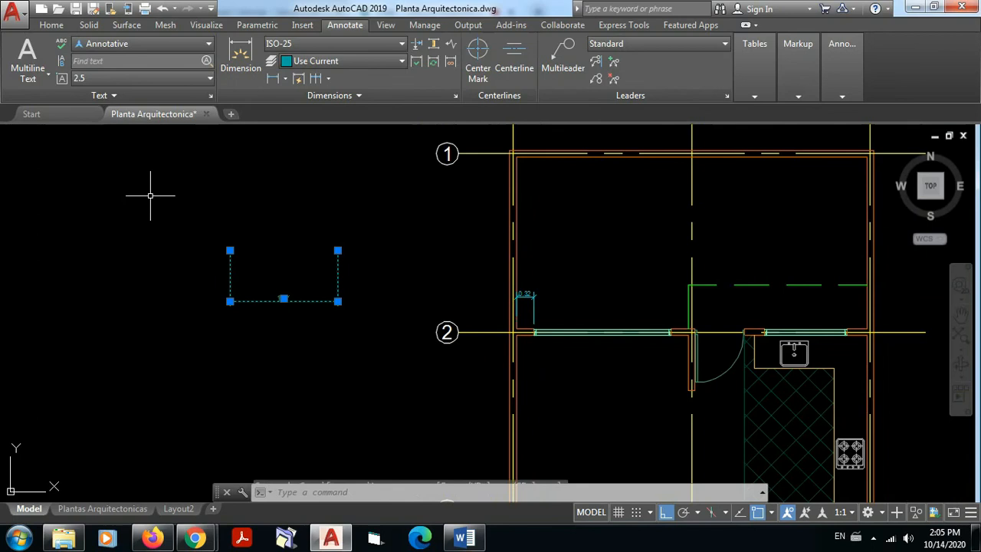
key("Delete")
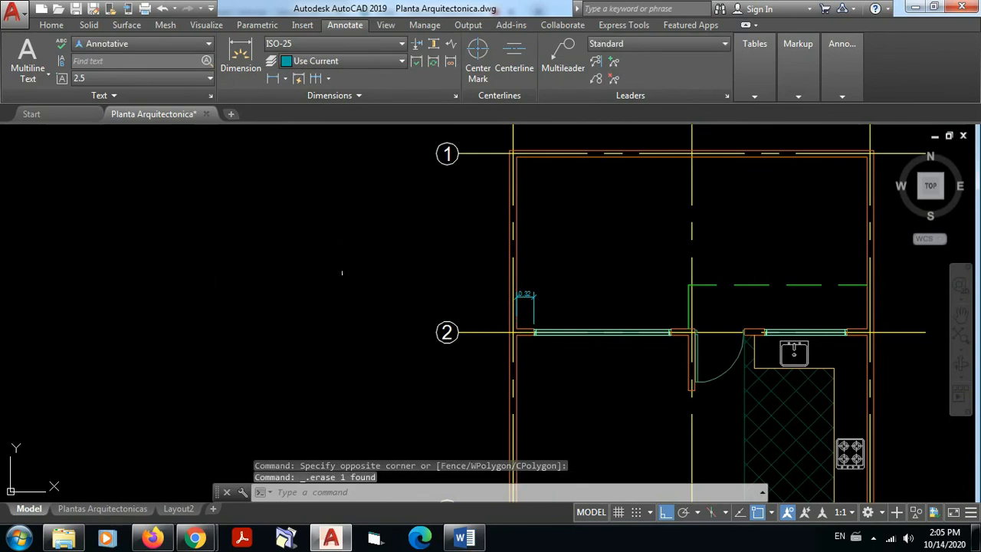
Step: Create a new layer named A-Acotado in the layer properties manager
scroll(534, 317, "up", 5)
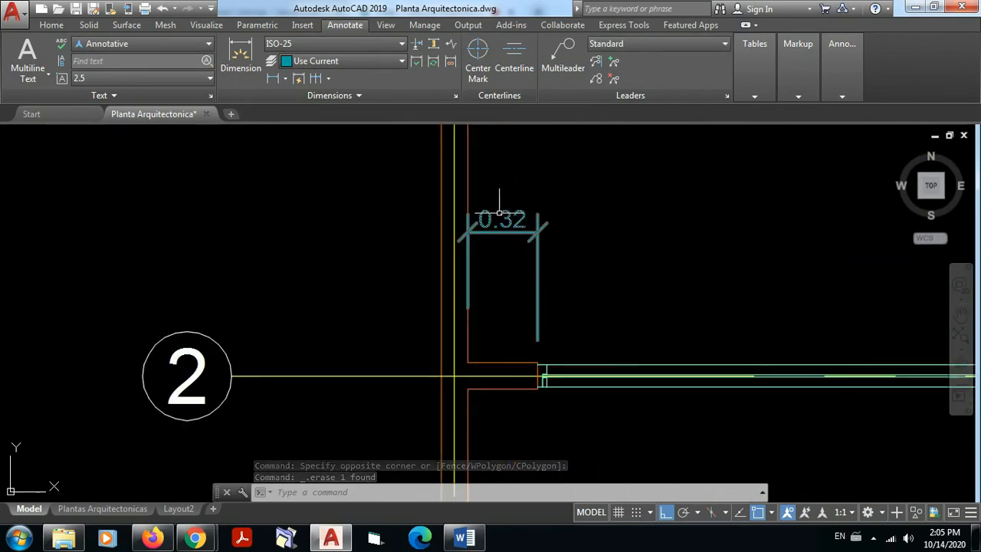
left_click(51, 25)
left_click(864, 94)
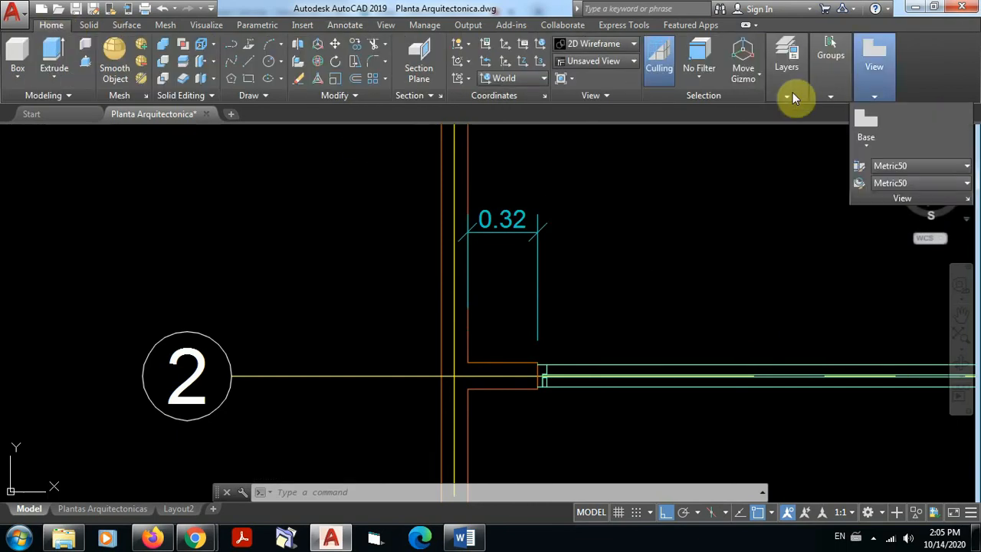
left_click(783, 95)
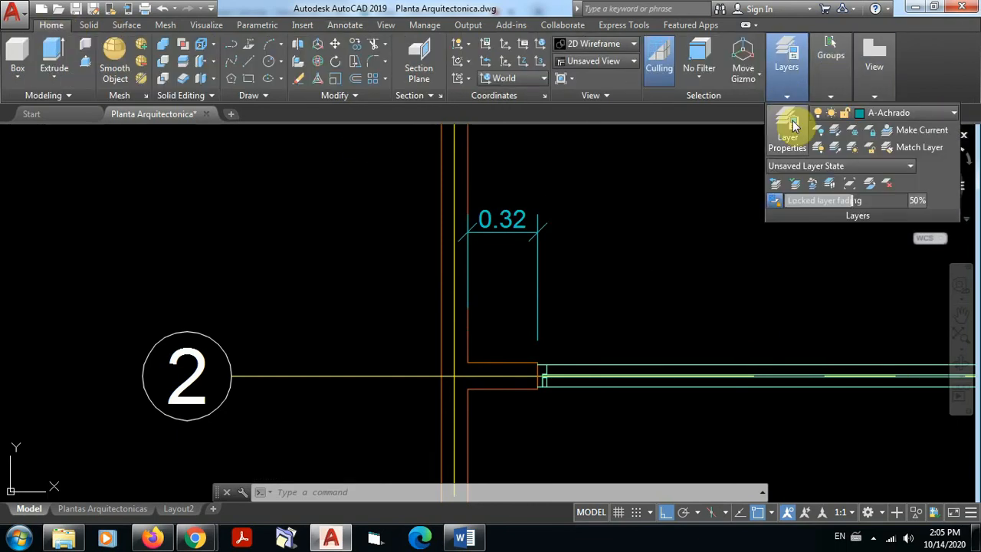
left_click(955, 113)
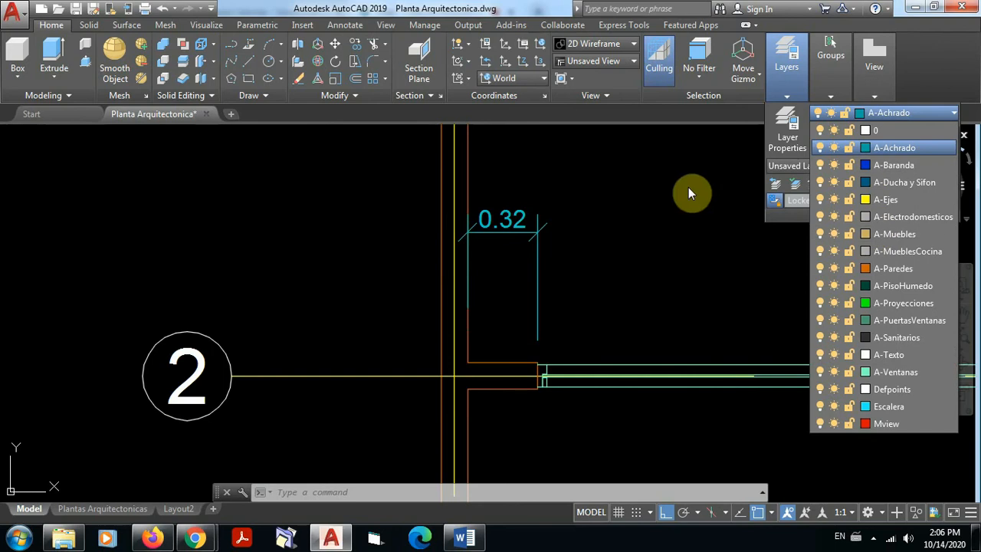
left_click(791, 120)
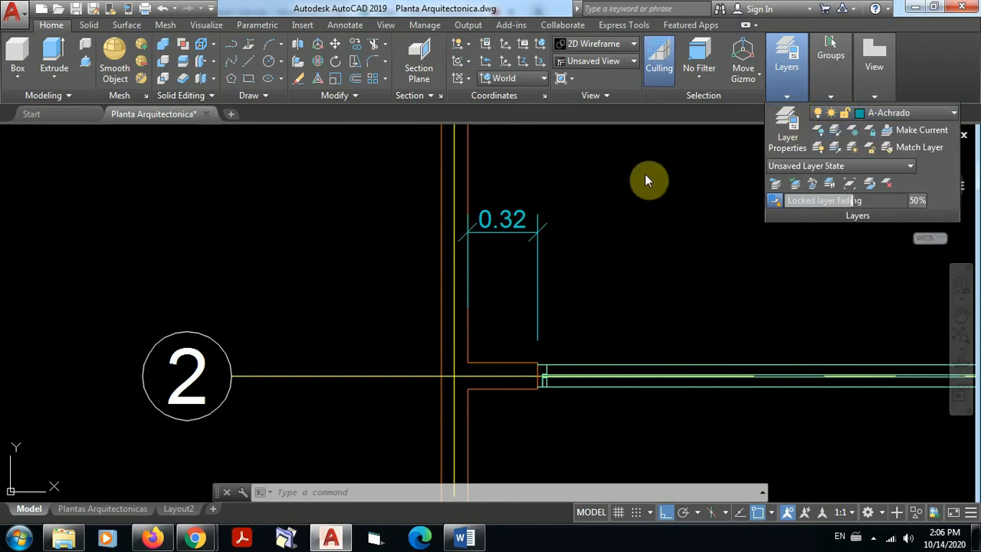
left_click(793, 128)
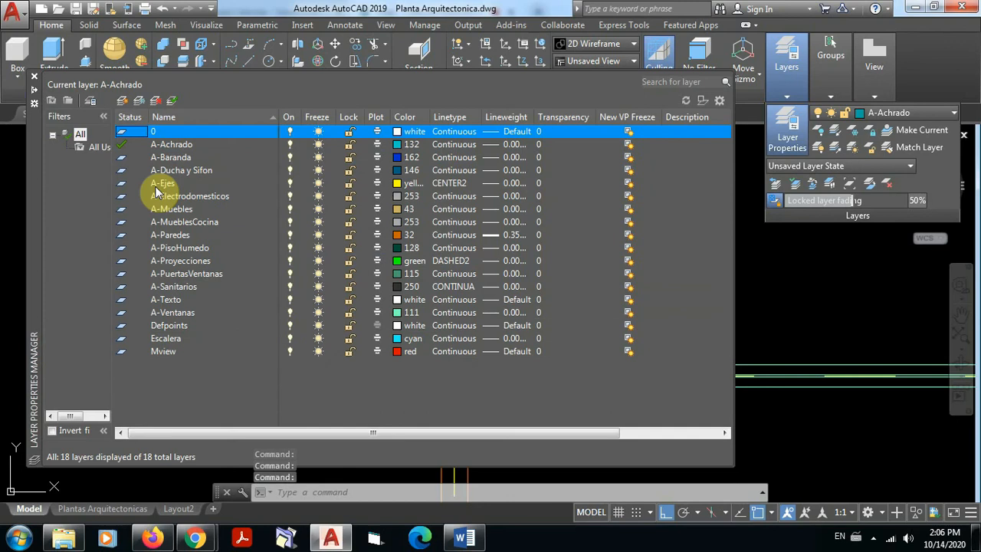
left_click(119, 101)
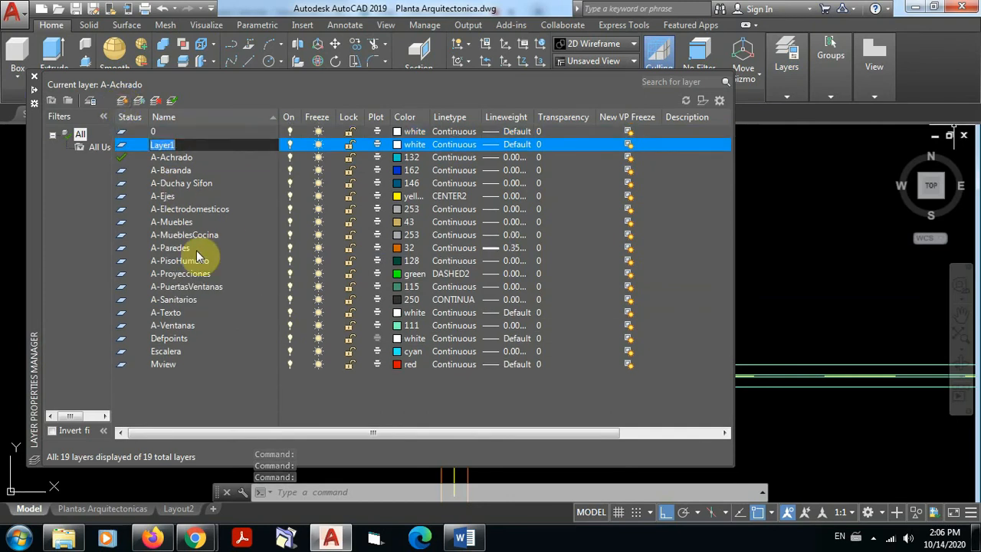
type("A")
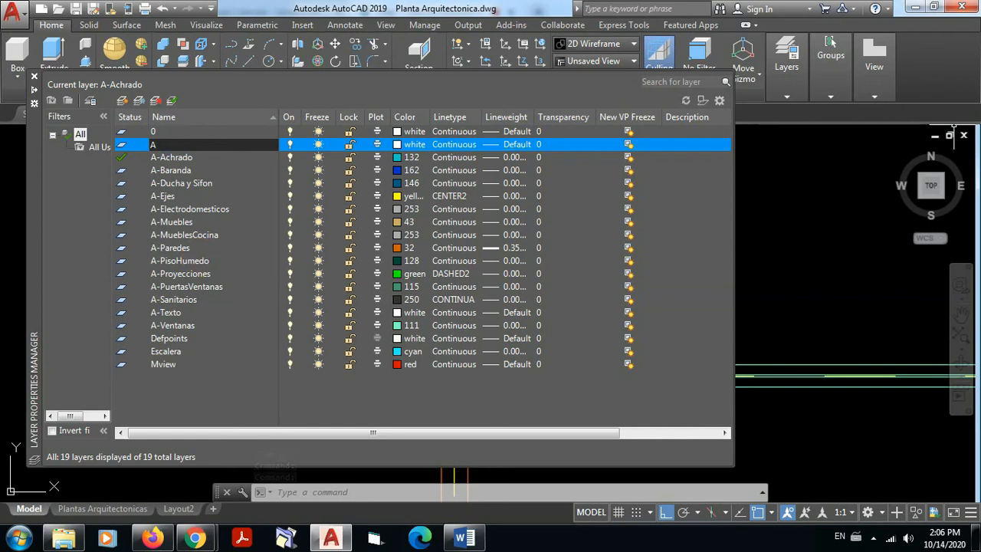
type("-Acotado")
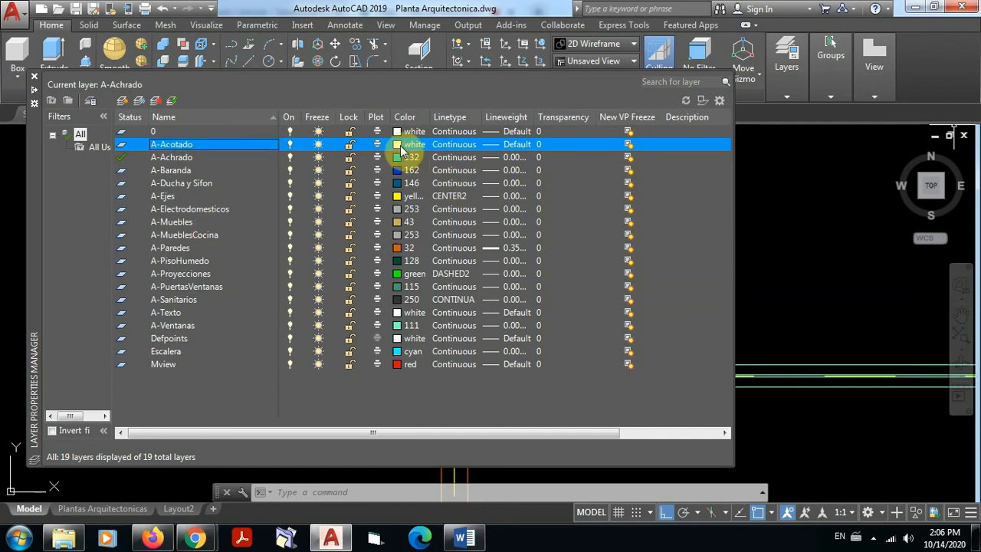
Step: Keep the A-Acotado layer's color white, set its lineweight to 0.00 mm and close the layer manager
left_click(409, 146)
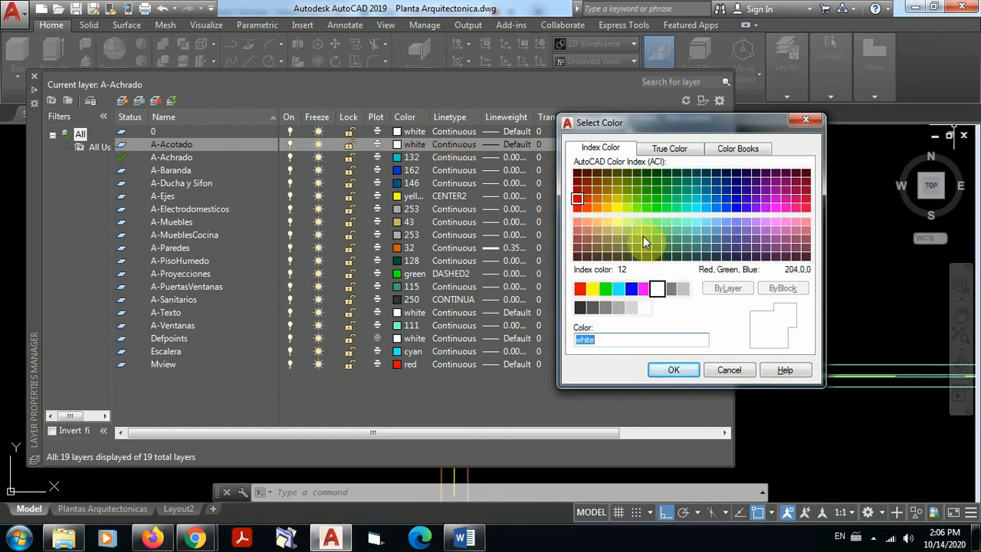
left_click(643, 341)
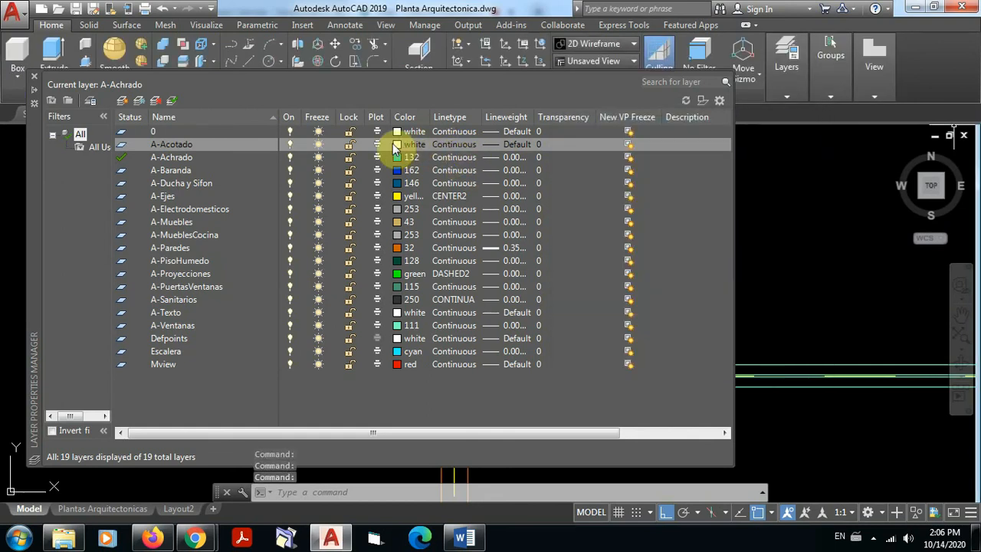
left_click(516, 144)
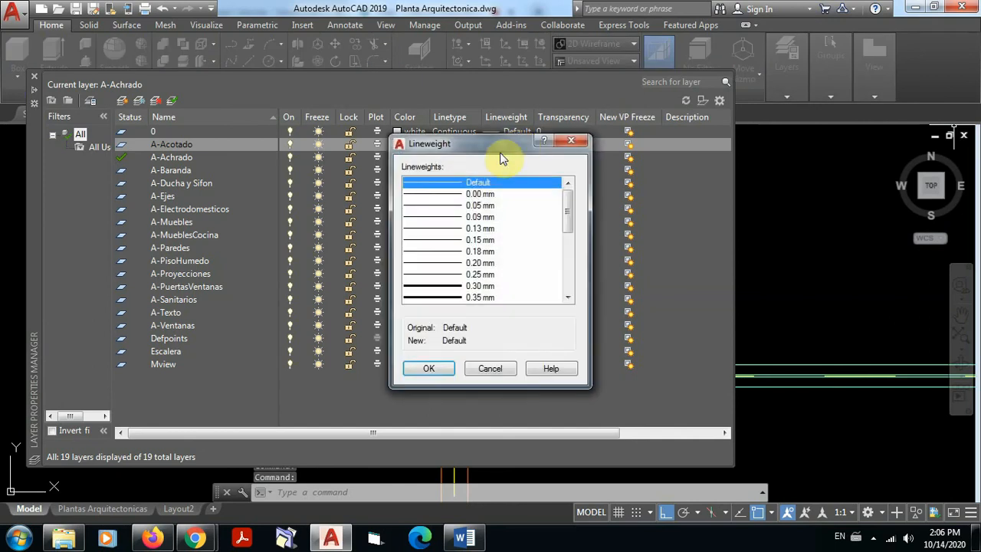
left_click(486, 193)
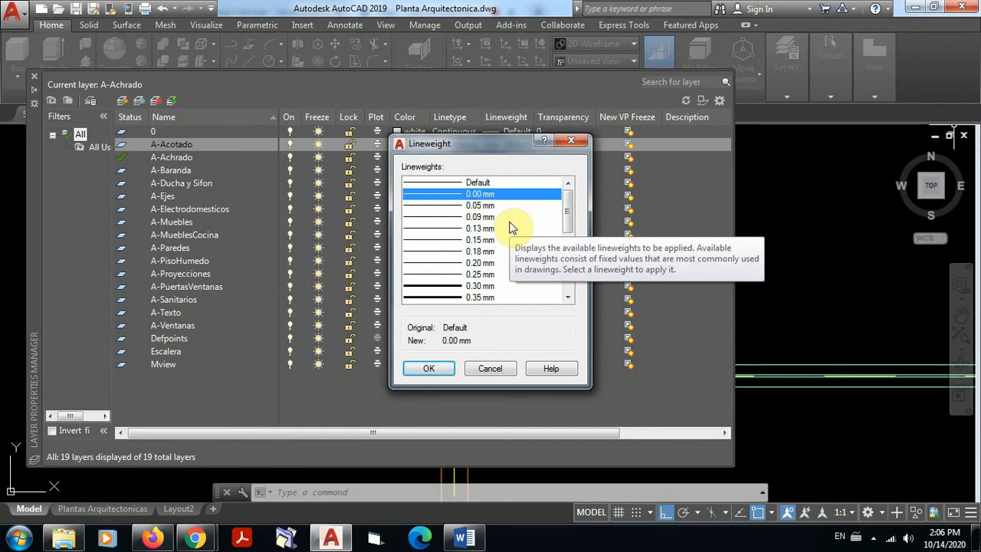
left_click(429, 369)
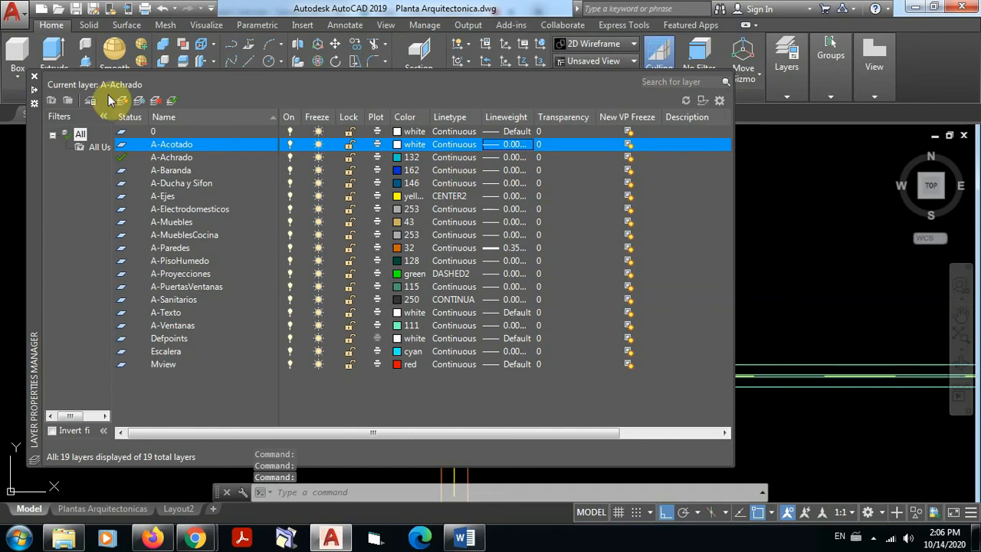
left_click(34, 80)
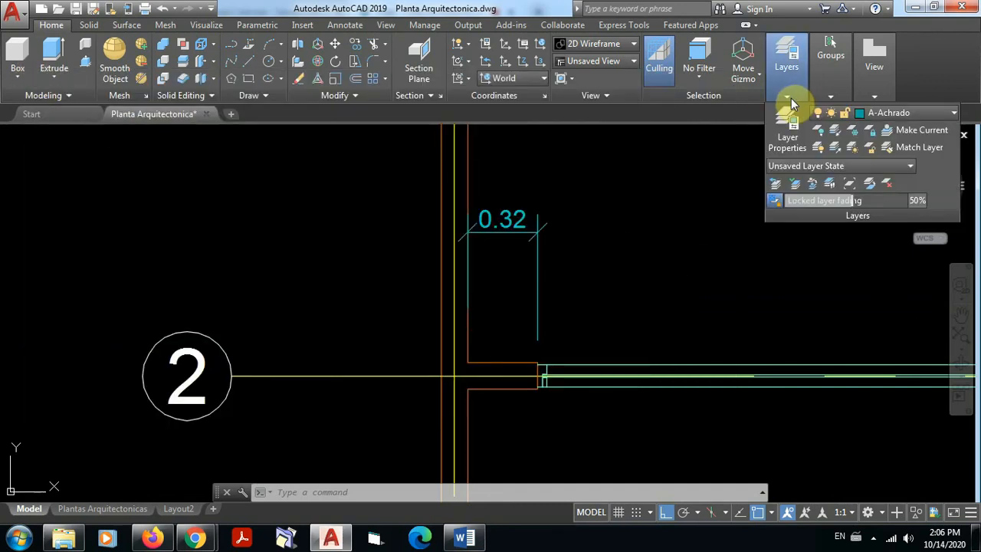
Step: Make the A-Acotado layer current
mouse_move(834, 109)
left_click(954, 116)
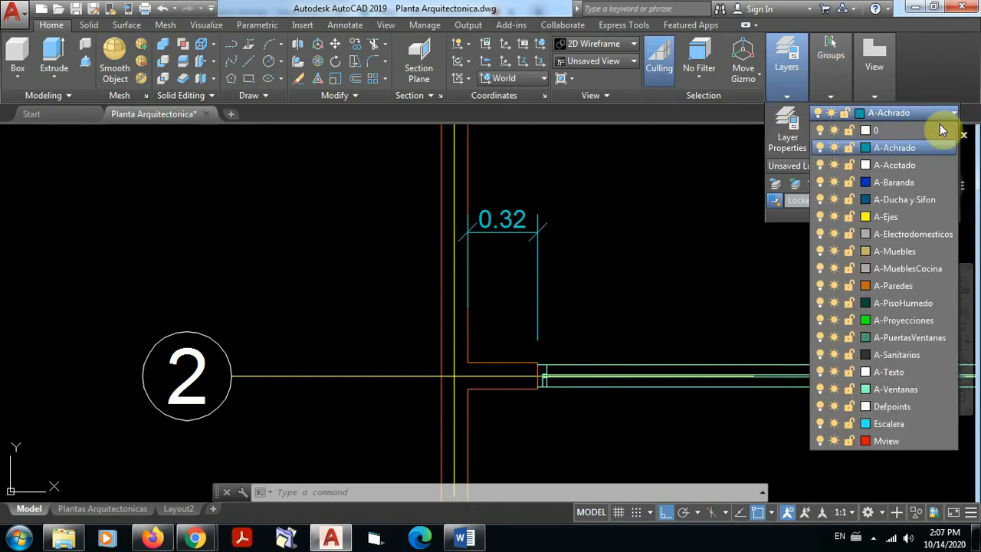
left_click(899, 166)
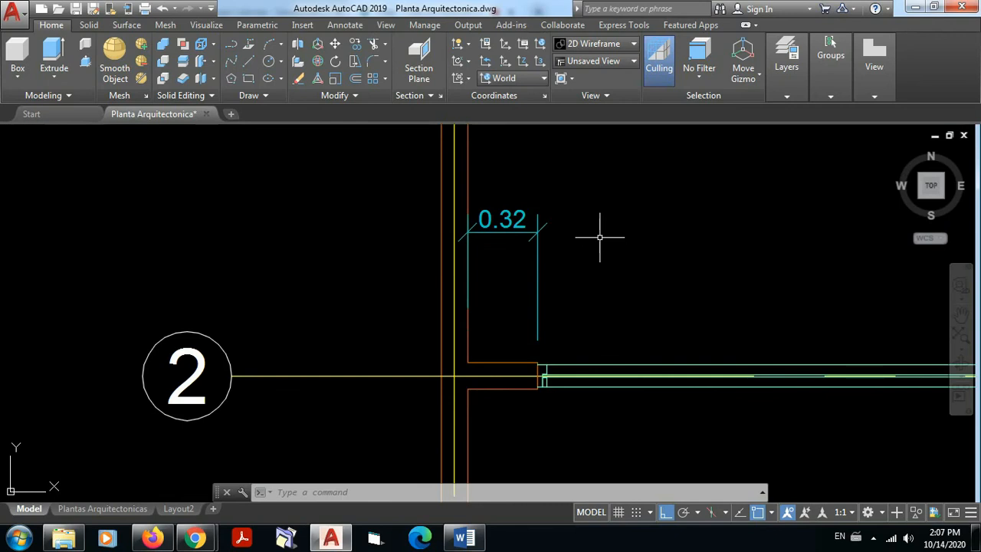
Step: Erase the linear dimension above the short wall stub next to axis bubble 2
scroll(582, 242, "down", 4)
scroll(587, 248, "up", 6)
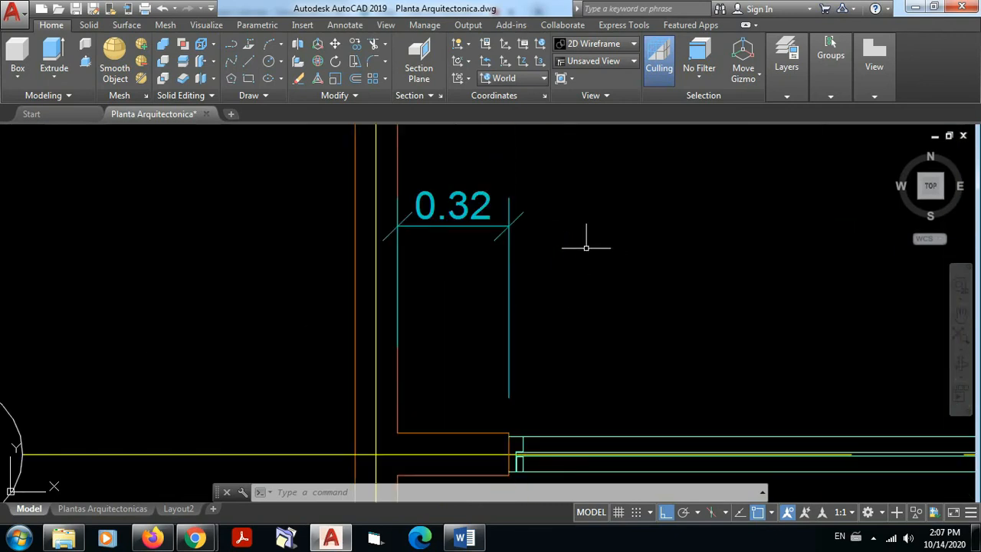
left_click(528, 239)
left_click(444, 164)
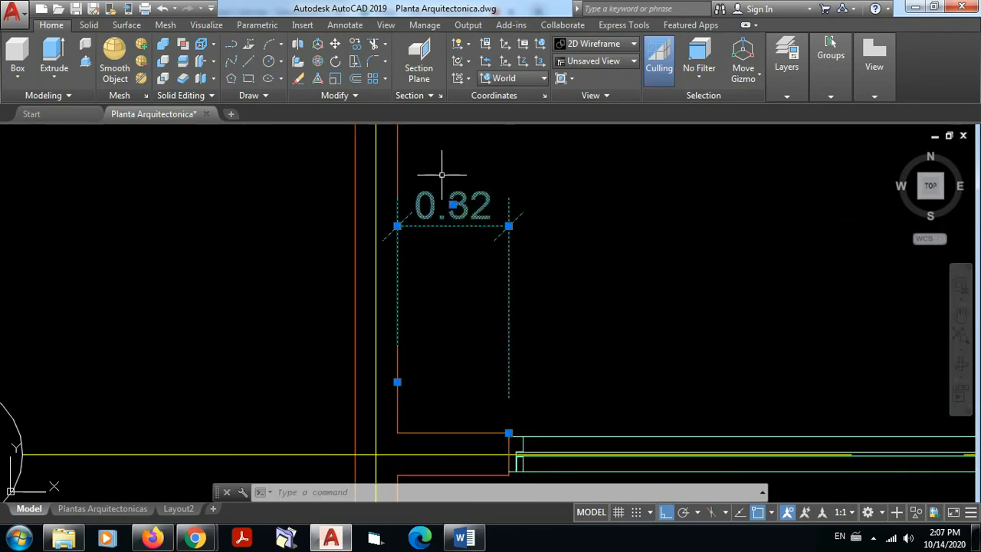
key("Delete")
Step: Freeze the A-Ejes layer by picking the axis C line with the layer Freeze command
scroll(529, 267, "down", 7)
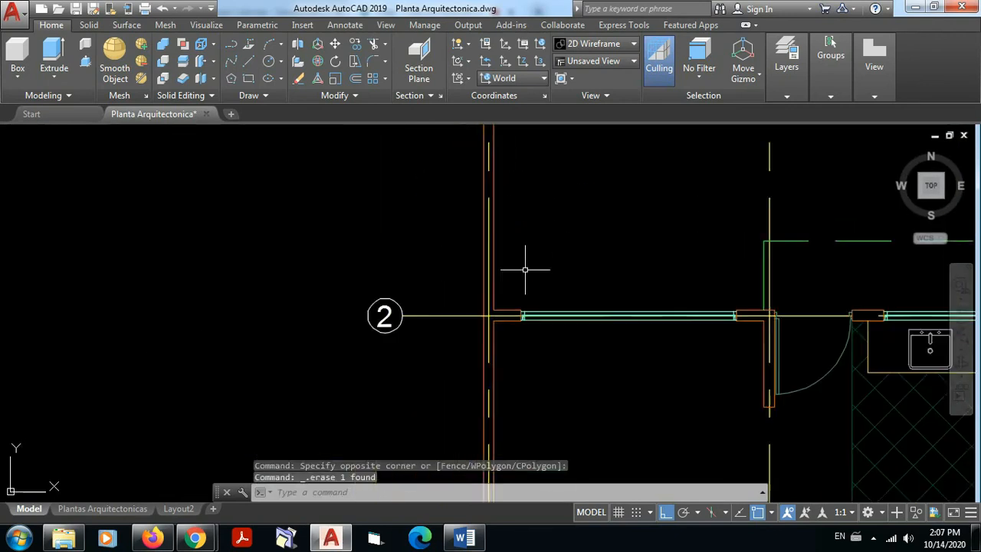
middle_click_drag(622, 284, 482, 285)
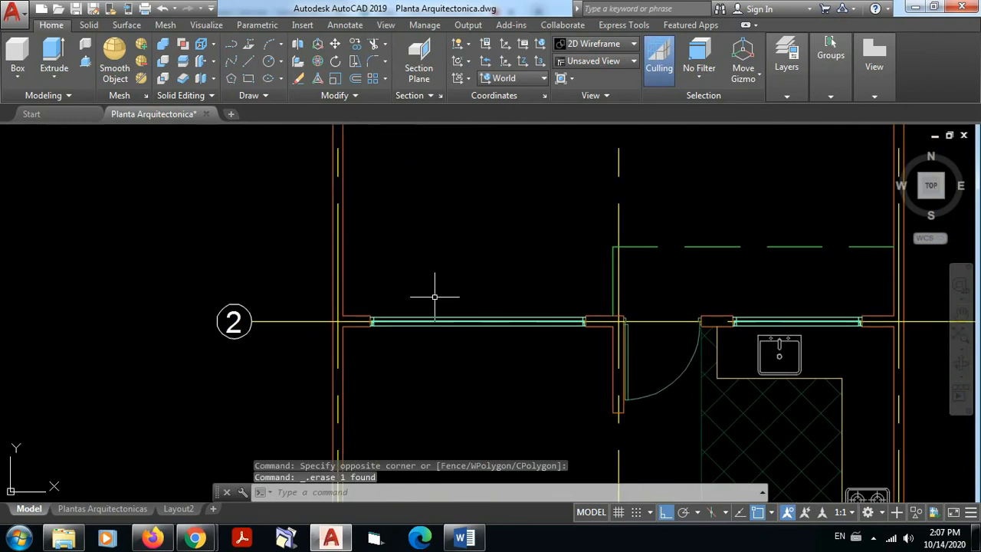
scroll(466, 288, "up", 2)
mouse_move(583, 271)
middle_mouse_down()
mouse_move(359, 278)
mouse_move(366, 290)
middle_mouse_up()
scroll(262, 340, "up", 2)
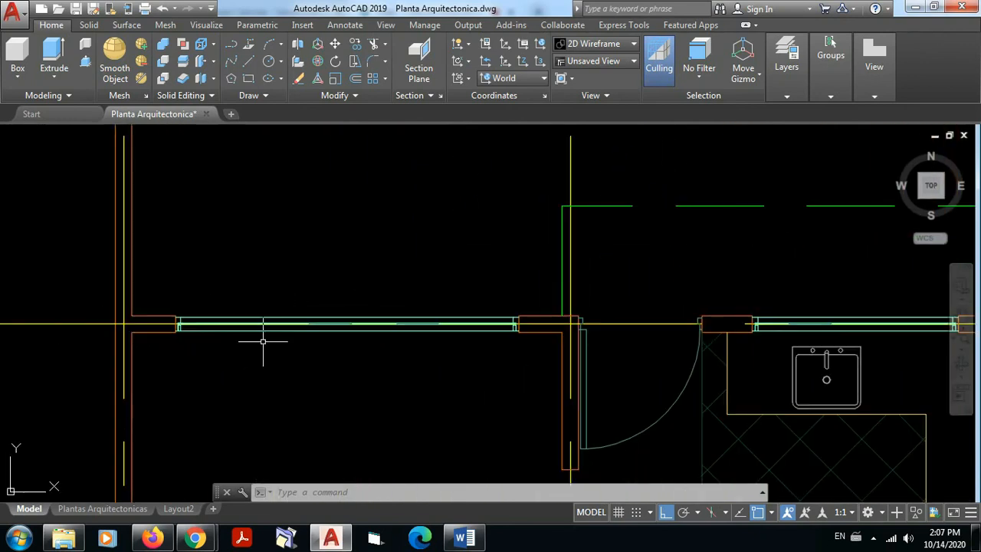
middle_click_drag(423, 264, 327, 262)
scroll(324, 260, "down", 7)
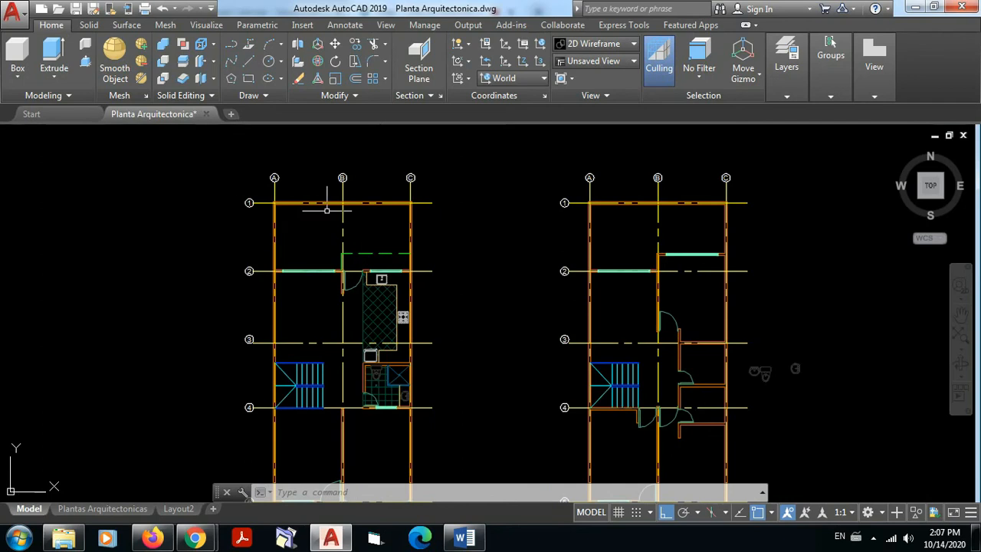
scroll(326, 206, "up", 4)
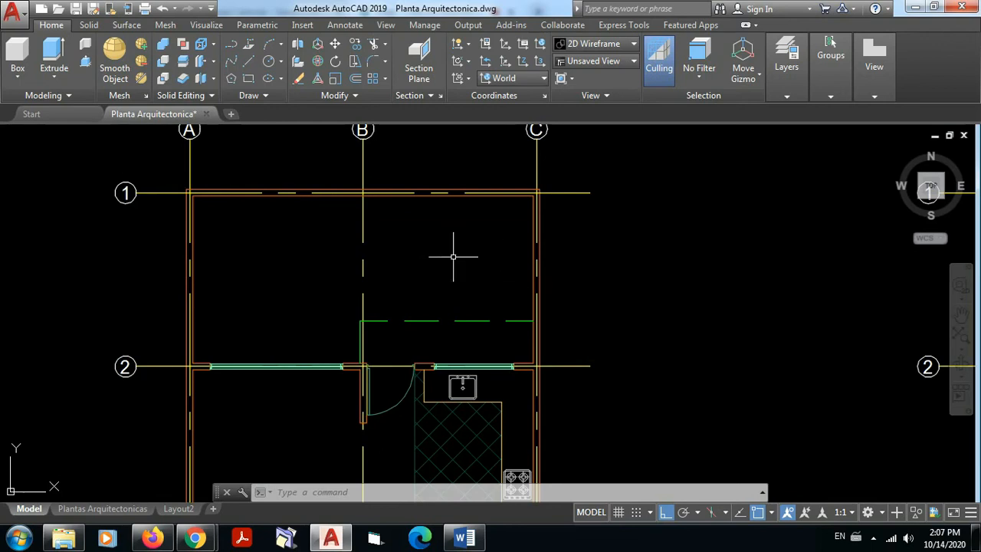
left_click(789, 95)
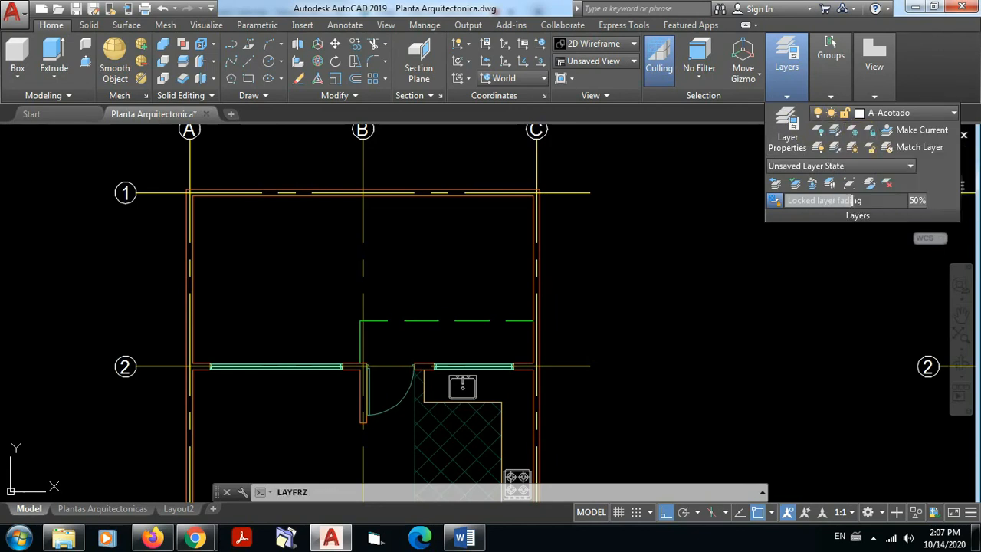
left_click(534, 164)
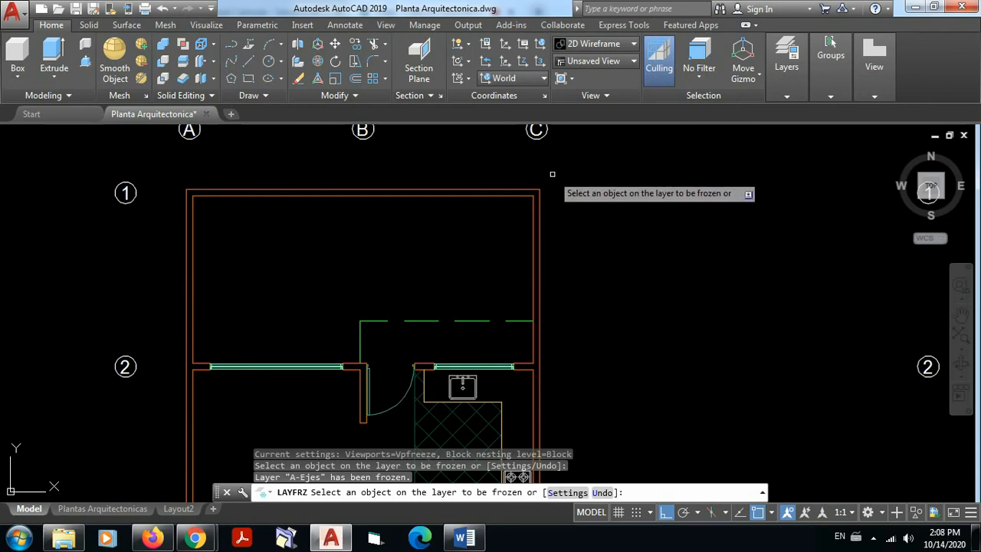
key("Escape")
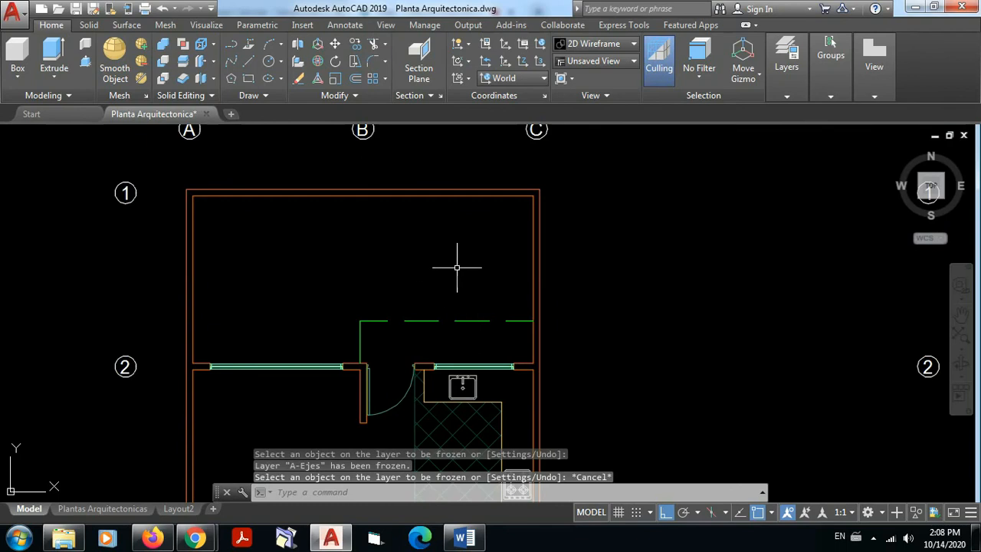
Step: Add a horizontal linear dimension above the short wall stub between the outer wall and the large window on axis 2
scroll(455, 265, "down", 2)
mouse_move(376, 315)
middle_mouse_down()
mouse_move(465, 287)
mouse_move(461, 272)
middle_mouse_up()
scroll(439, 305, "up", 4)
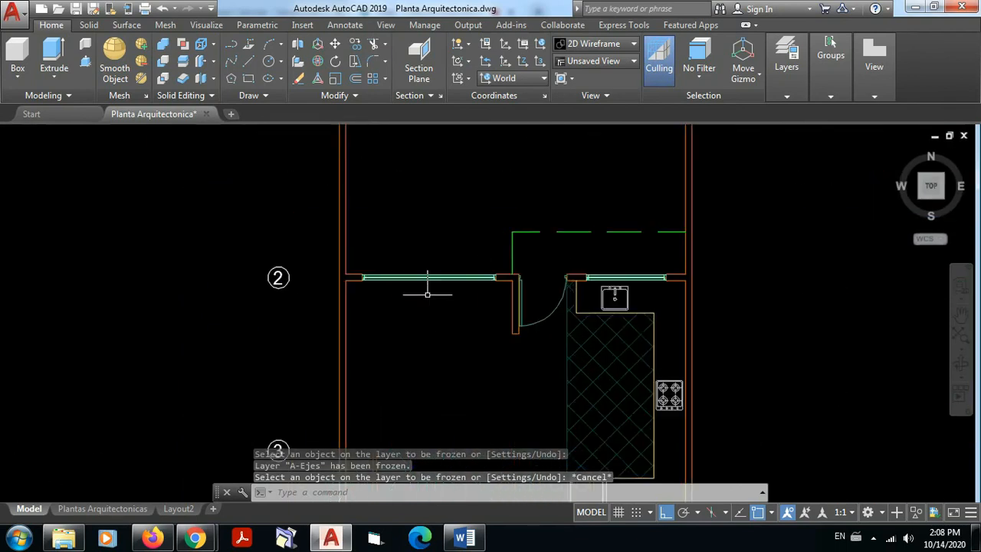
scroll(390, 250, "up", 2)
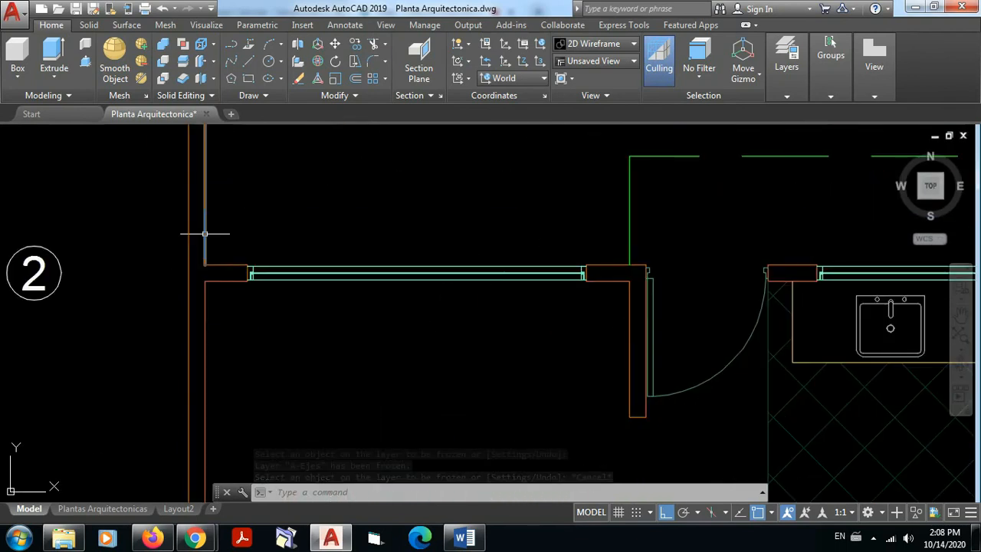
mouse_move(799, 241)
middle_mouse_down()
mouse_move(608, 246)
mouse_move(638, 244)
middle_mouse_up()
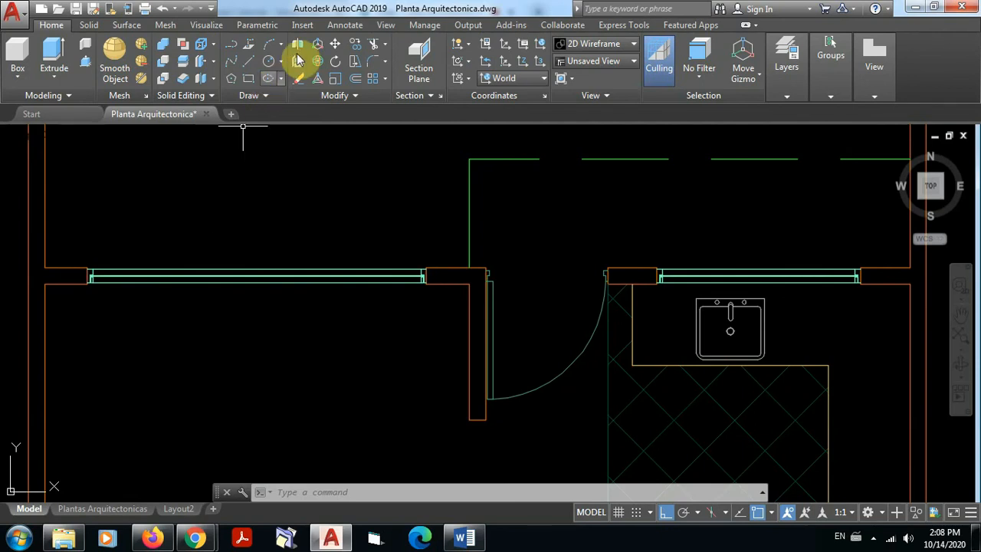
left_click(347, 26)
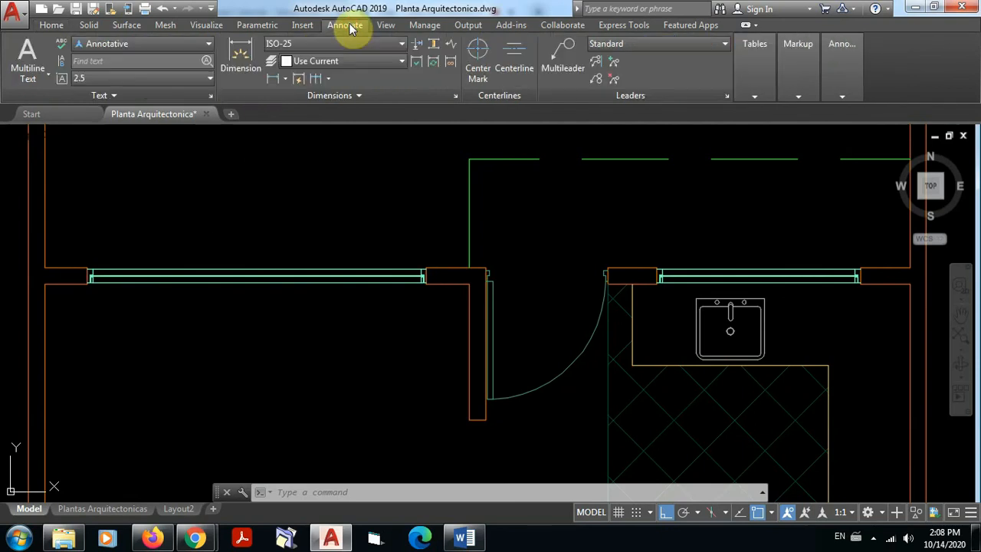
left_click(273, 76)
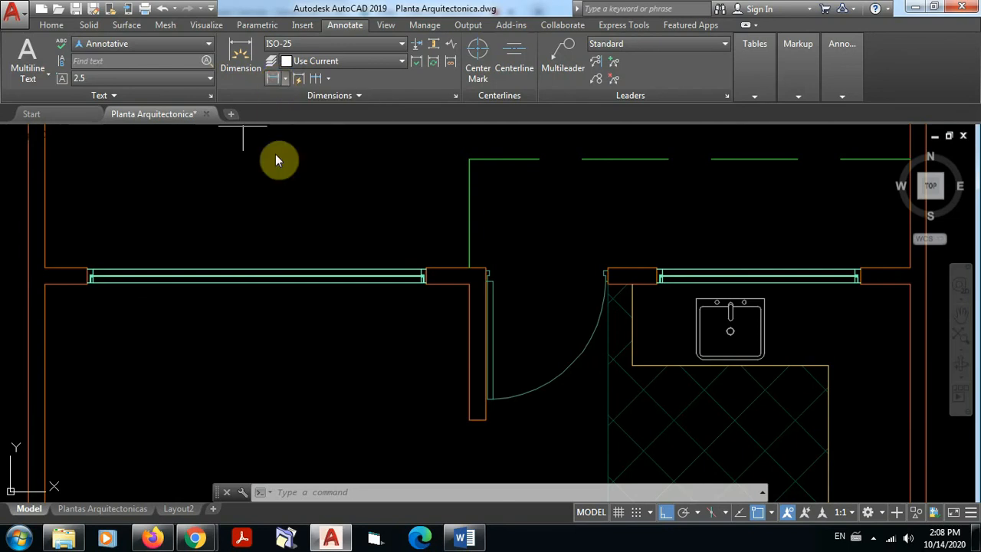
left_click(45, 252)
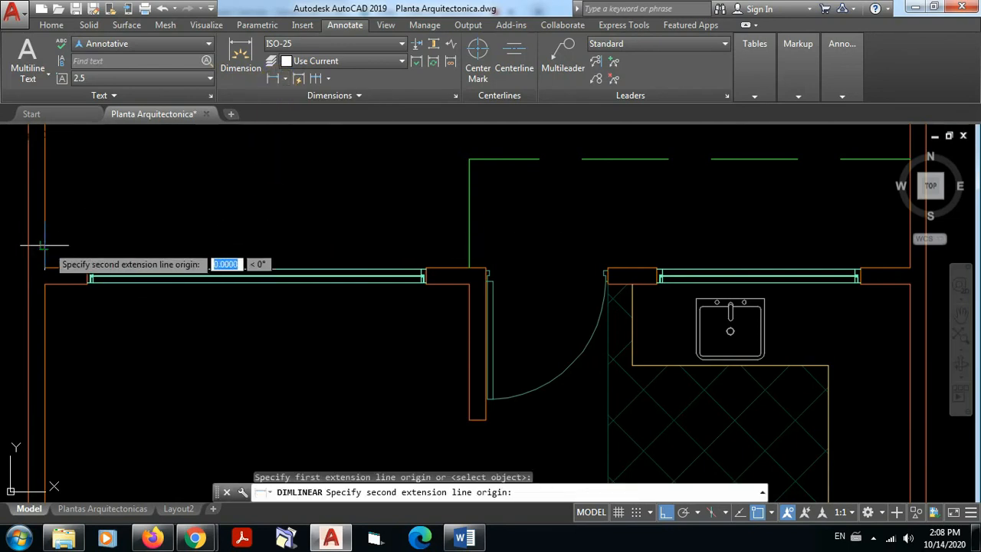
left_click(87, 268)
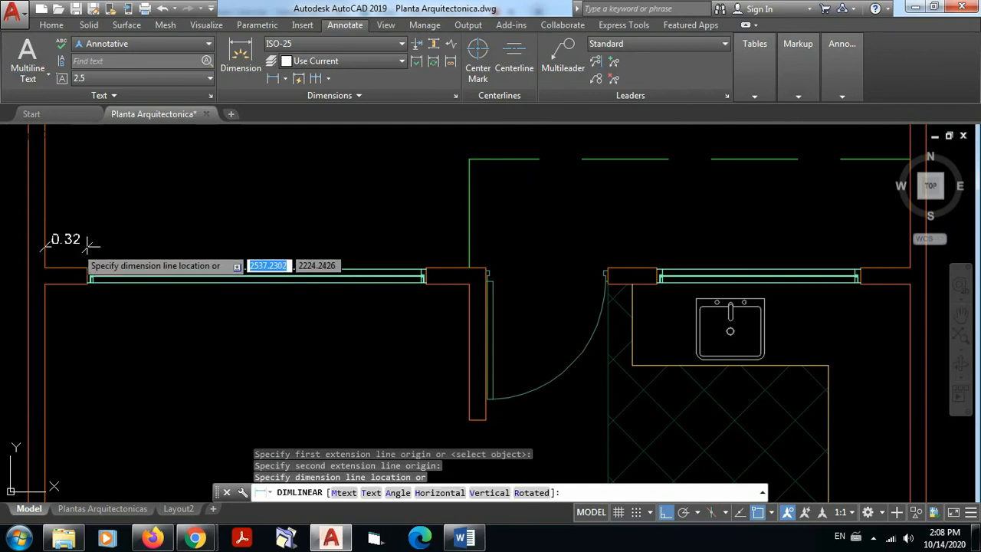
left_click(89, 242)
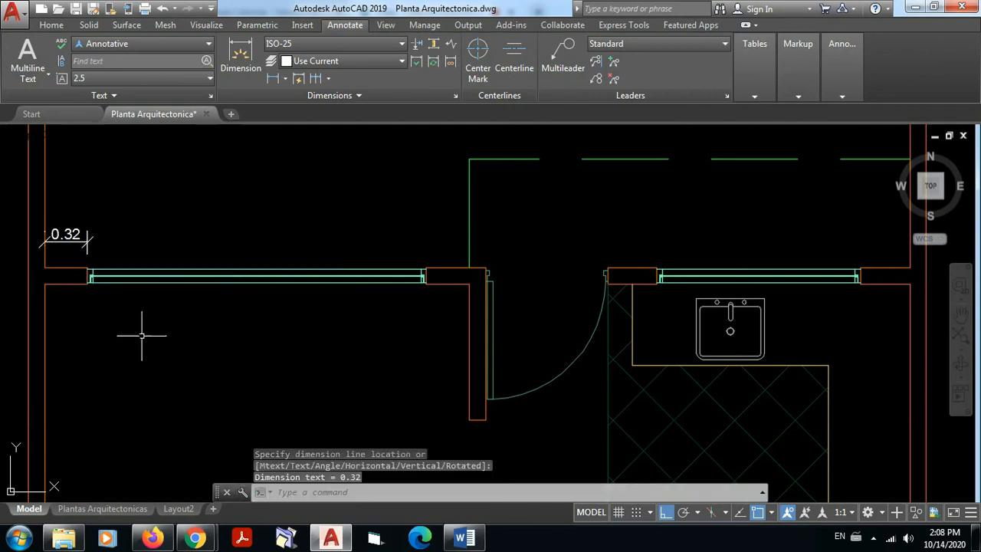
Step: Modify the ISO-25 dimension style so its extension lines have an offset from origin of 0.05, and close the style manager
scroll(63, 255, "up", 4)
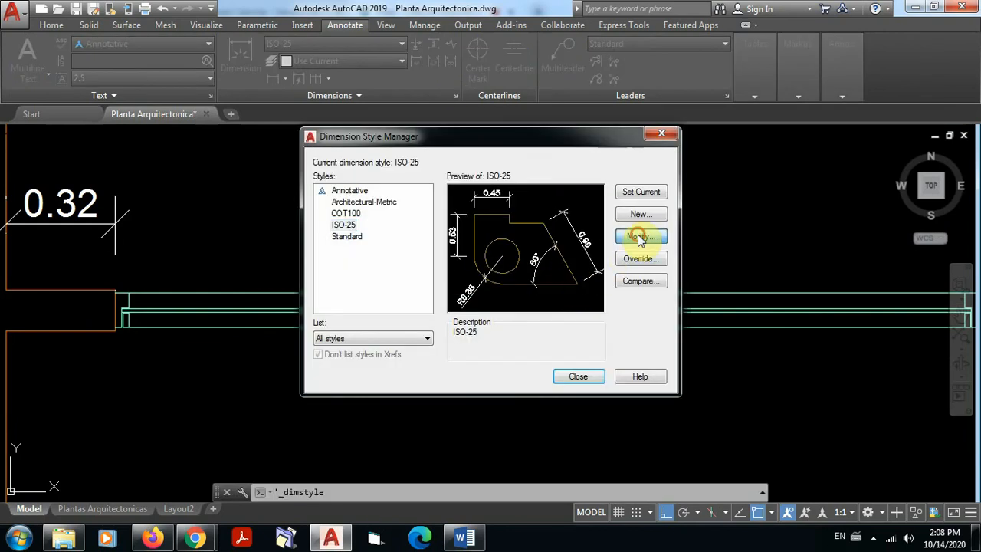
left_click(636, 237)
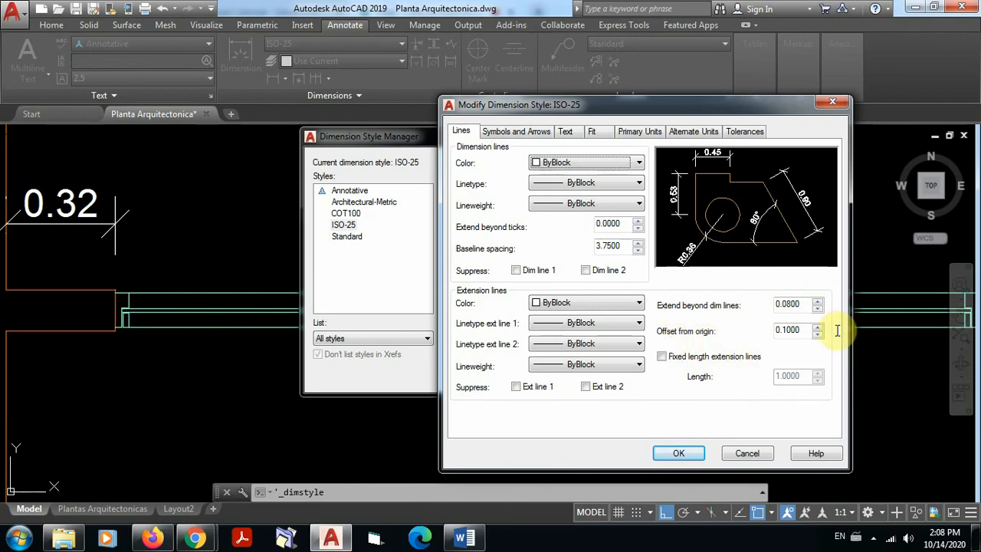
left_click_drag(799, 330, 770, 340)
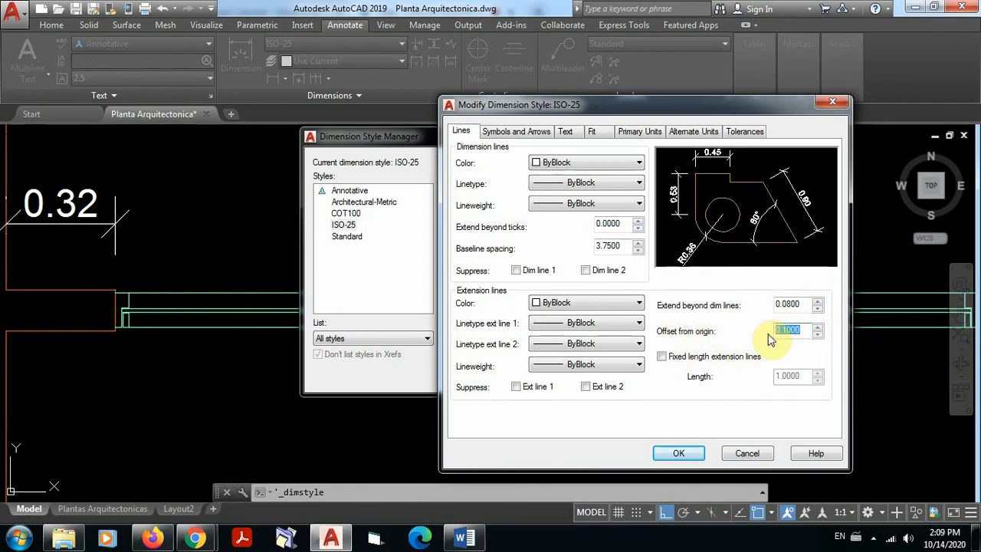
type("05")
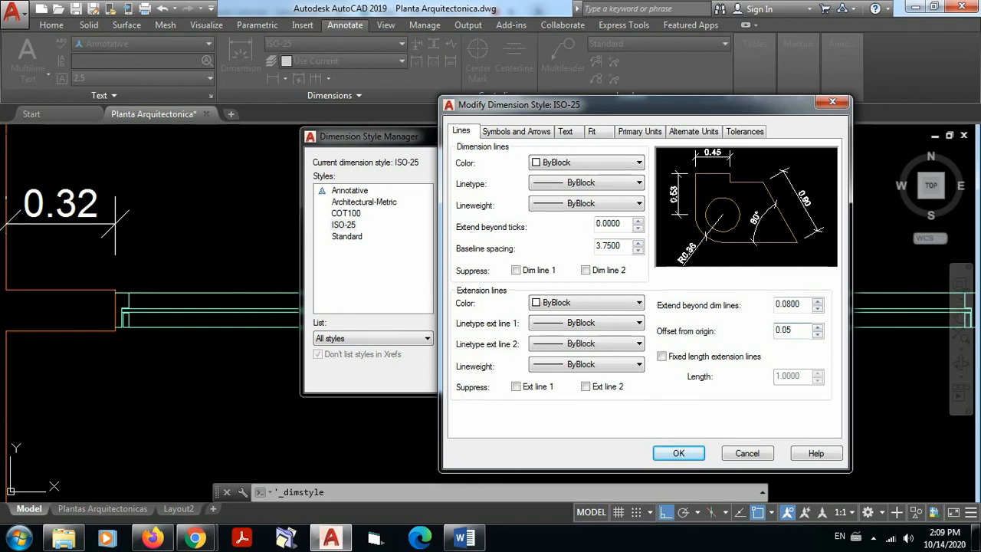
left_click(680, 453)
left_click(584, 376)
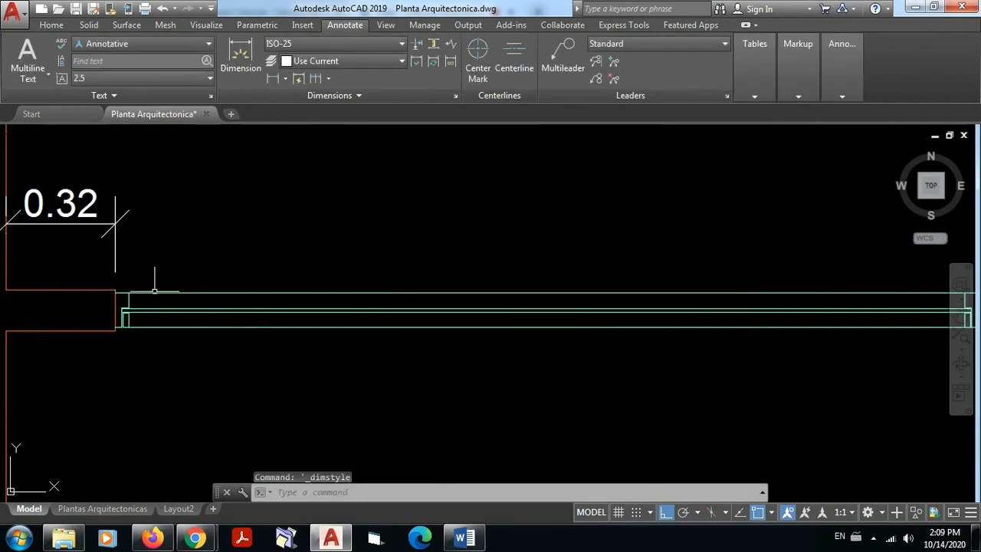
Step: Check the extension line's gap at the wall stub corner, and erase the stub's linear dimension
middle_click_drag(165, 280, 363, 299)
scroll(292, 274, "up", 4)
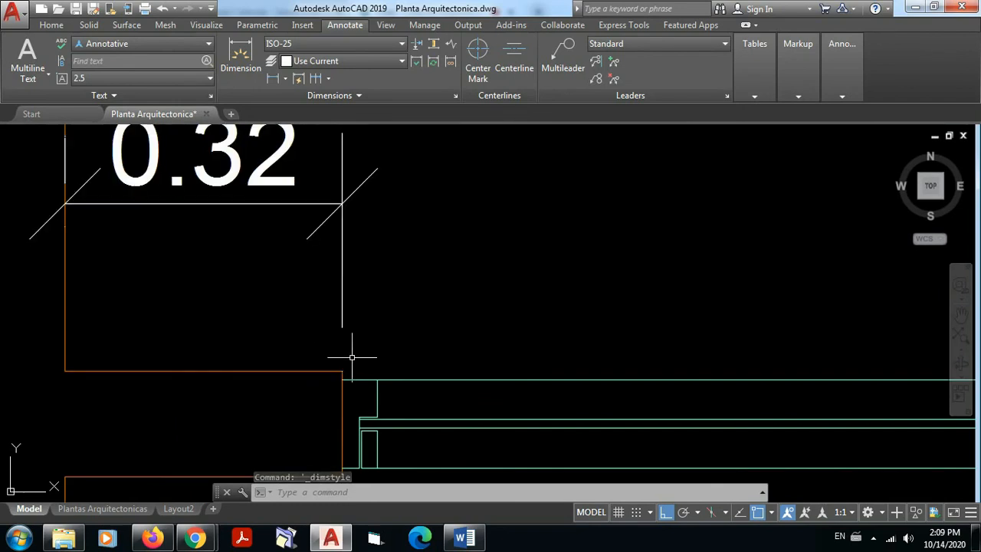
scroll(376, 289, "down", 4)
mouse_move(376, 289)
middle_mouse_down()
mouse_move(280, 291)
mouse_move(225, 274)
middle_mouse_up()
scroll(277, 271, "down", 2)
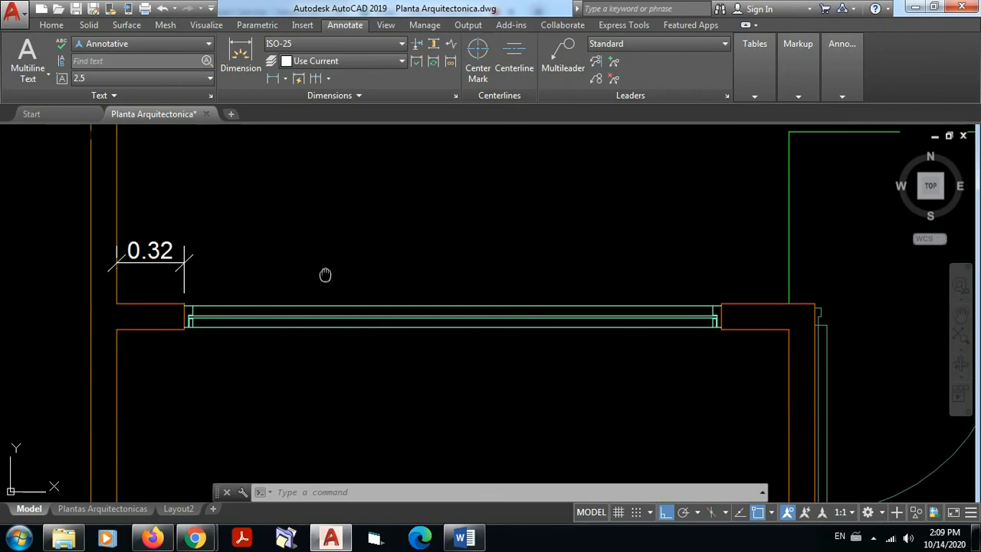
middle_click_drag(325, 274, 303, 287)
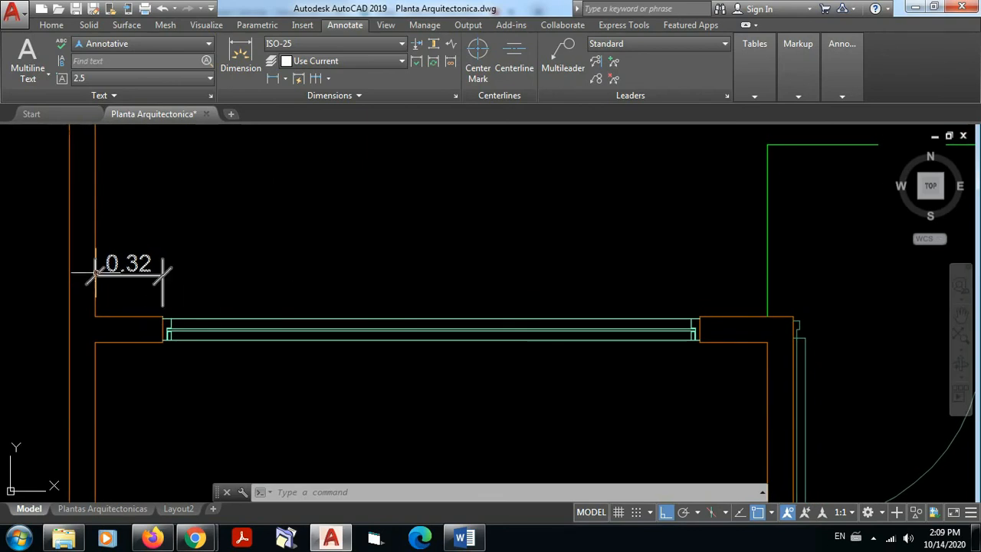
left_click(228, 276)
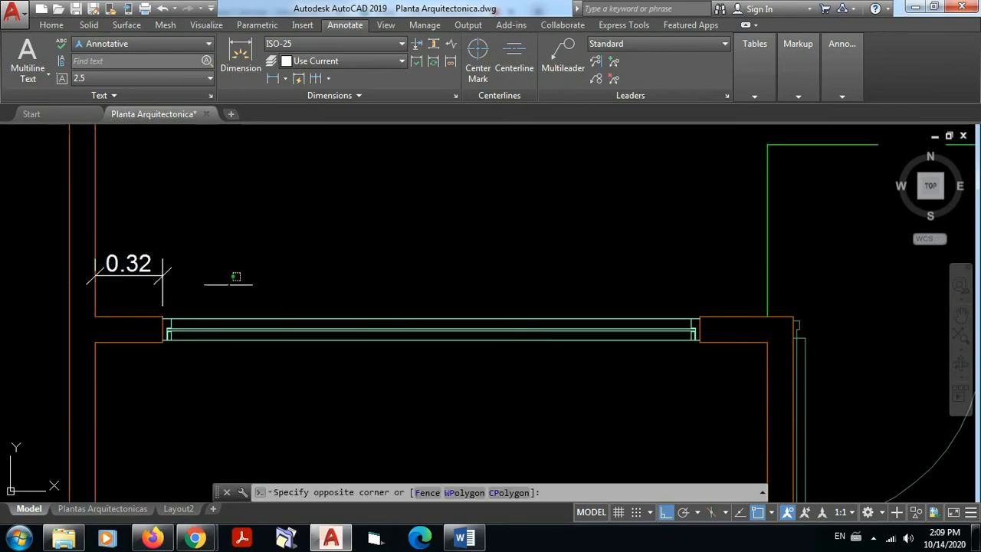
left_click(166, 241)
key("Delete")
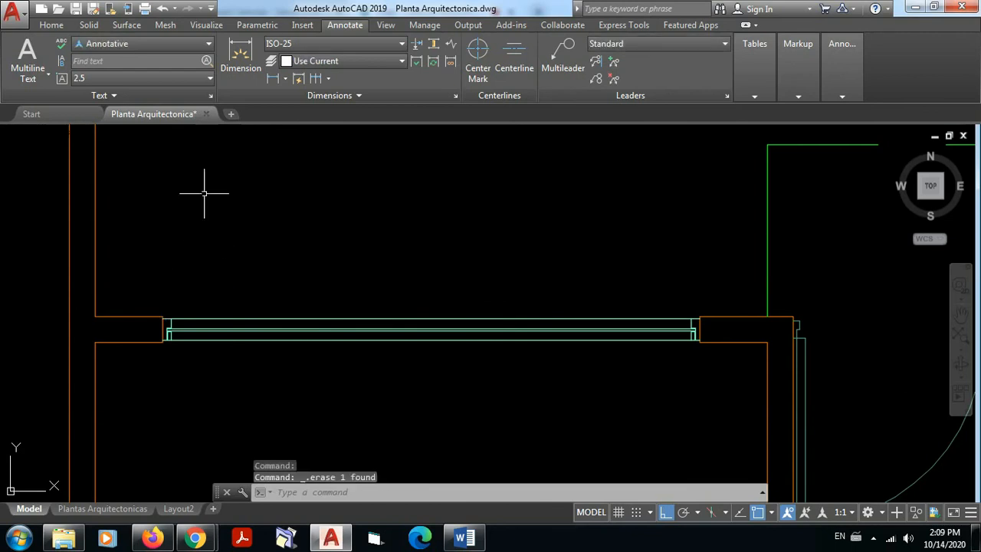
Step: Redraw the stub's linear dimension from the outer wall's inner face to the stub corner, placing it just above the stub
left_click(273, 80)
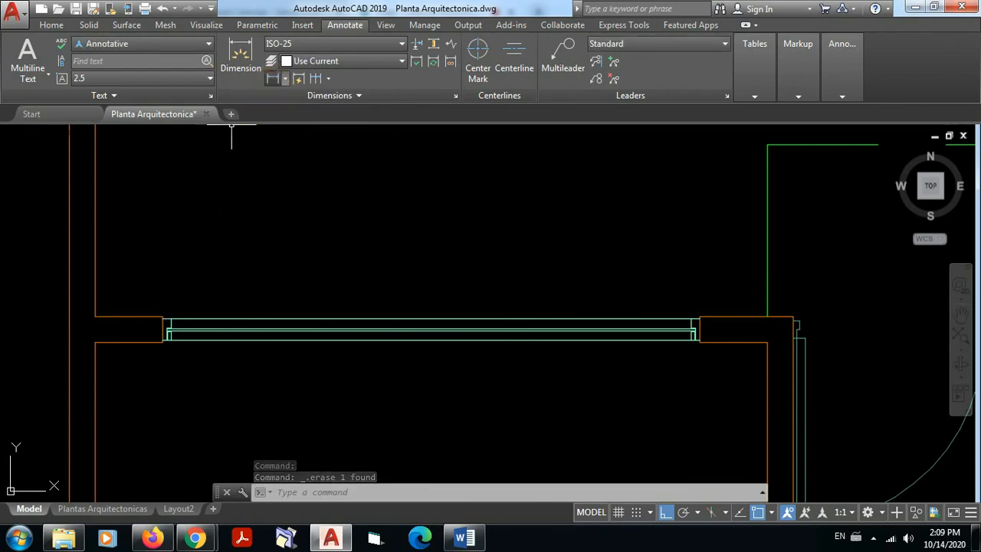
left_click(94, 267)
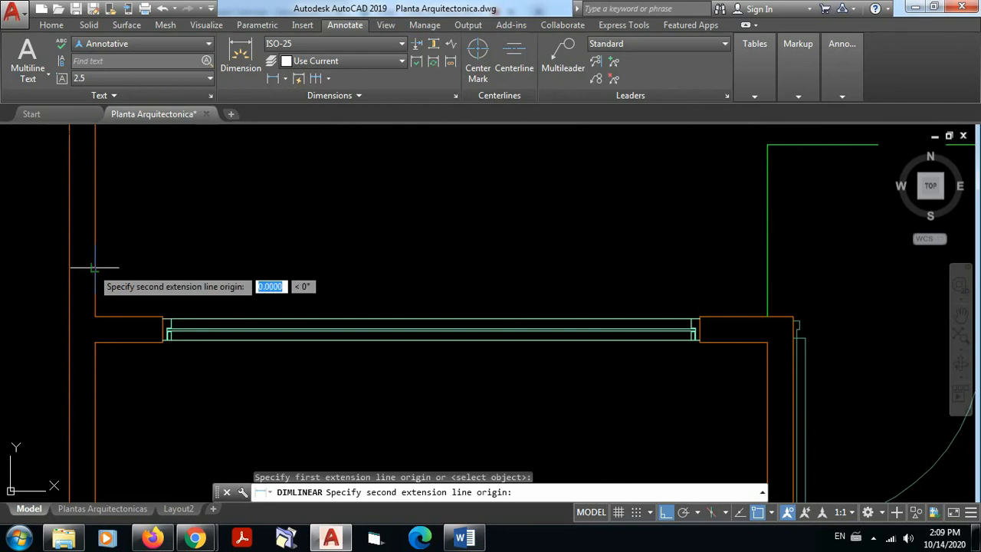
left_click(162, 316)
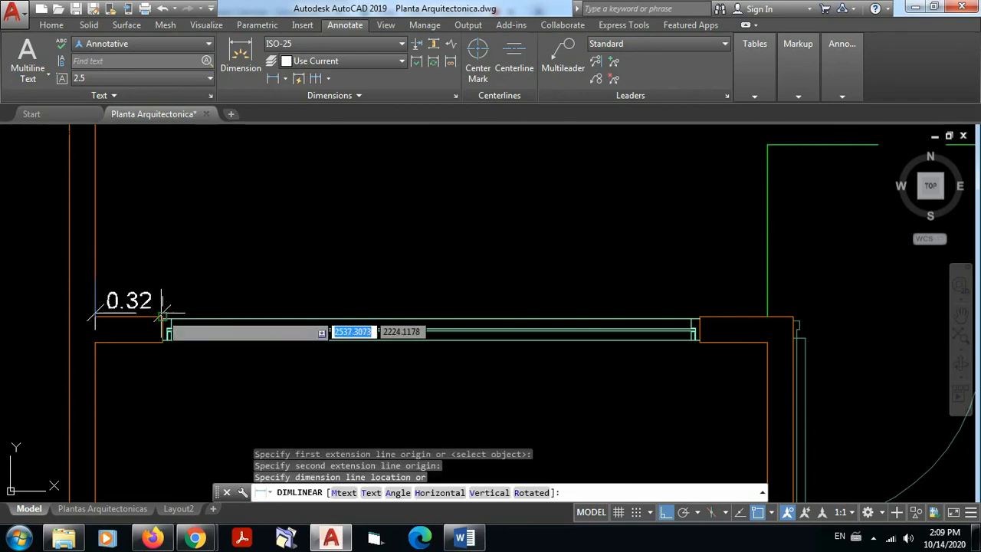
left_click(137, 281)
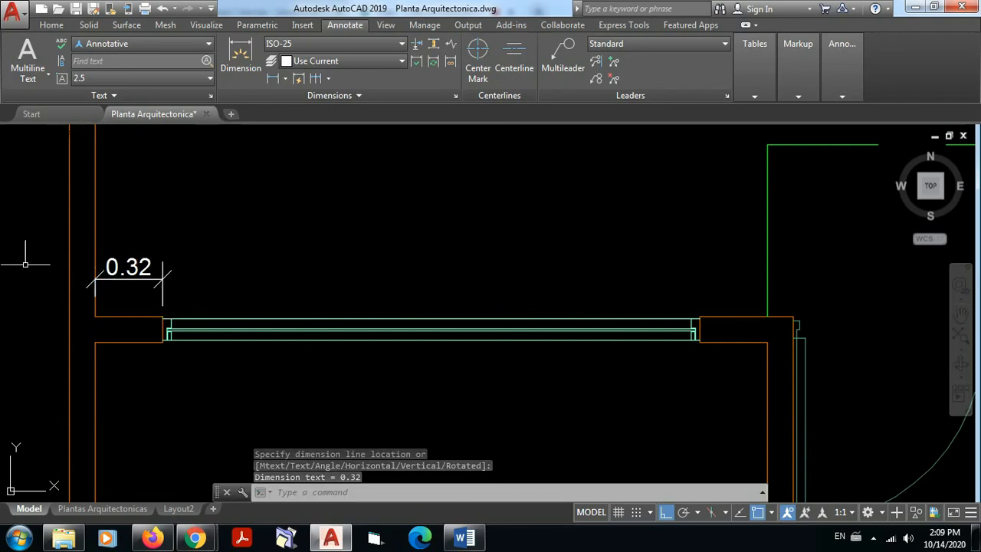
Step: Add a linear dimension spanning the large window, with its dimension line well above the stub dimension
left_click(272, 78)
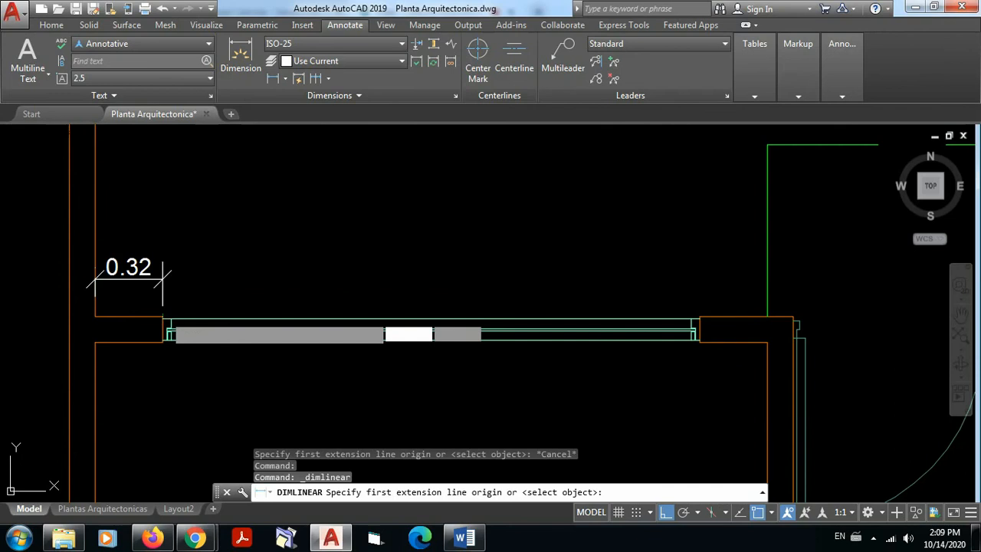
left_click(162, 315)
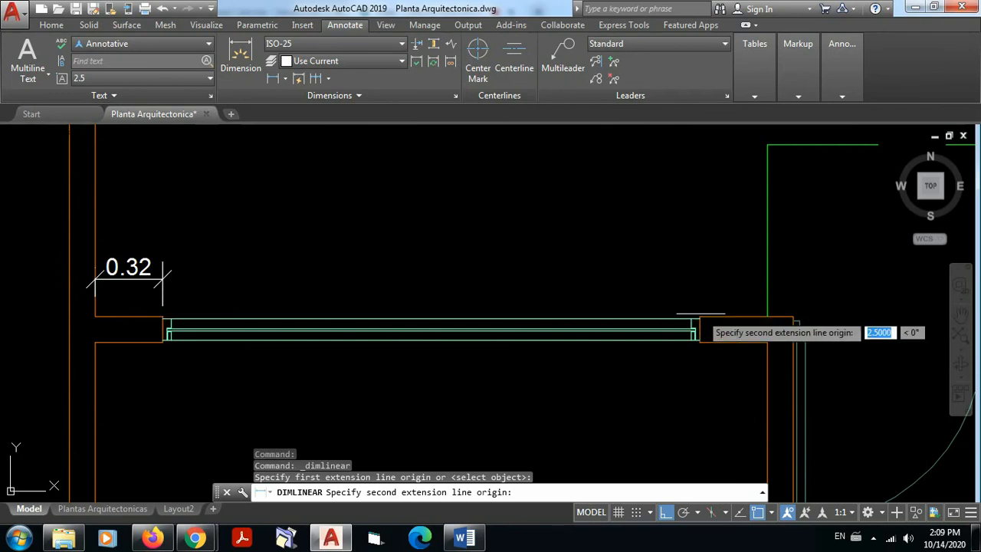
left_click(699, 316)
left_click(664, 220)
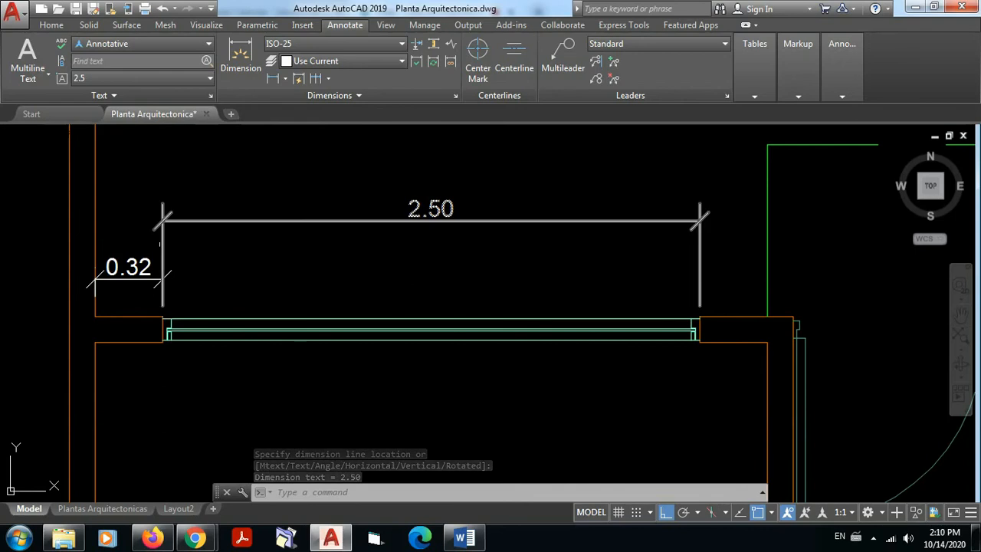
Step: Erase the misaligned linear dimension above the large window
left_click(190, 219)
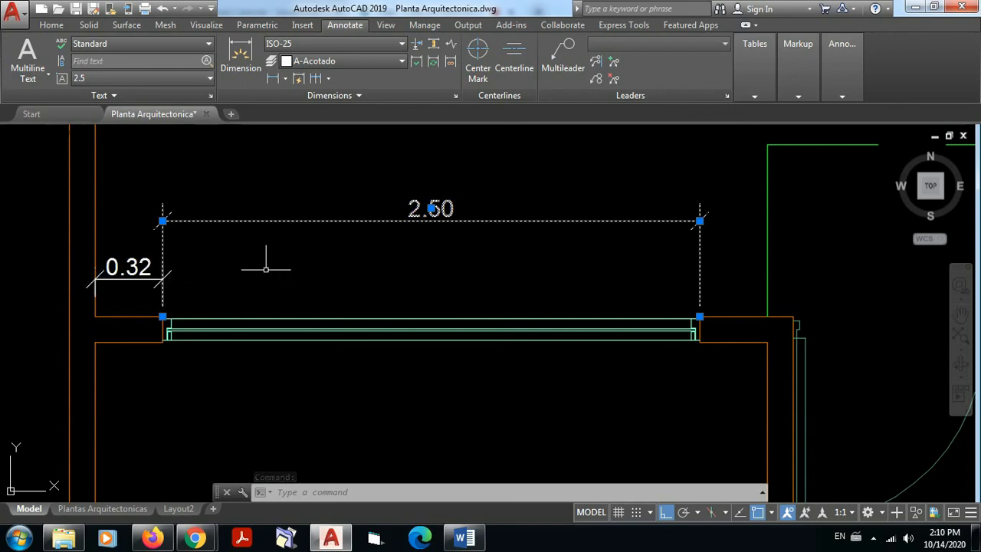
key("Escape")
left_click(737, 245)
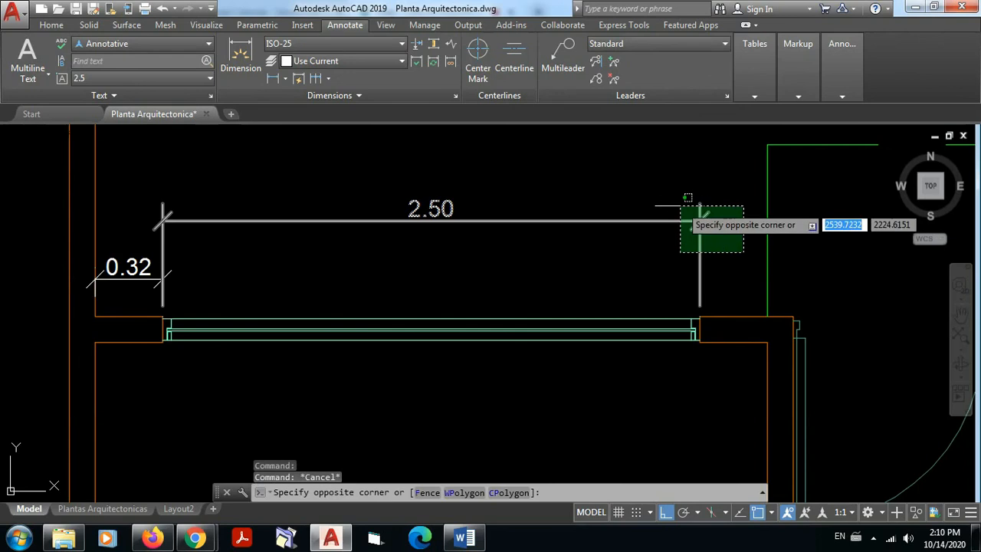
left_click(680, 206)
key("Delete")
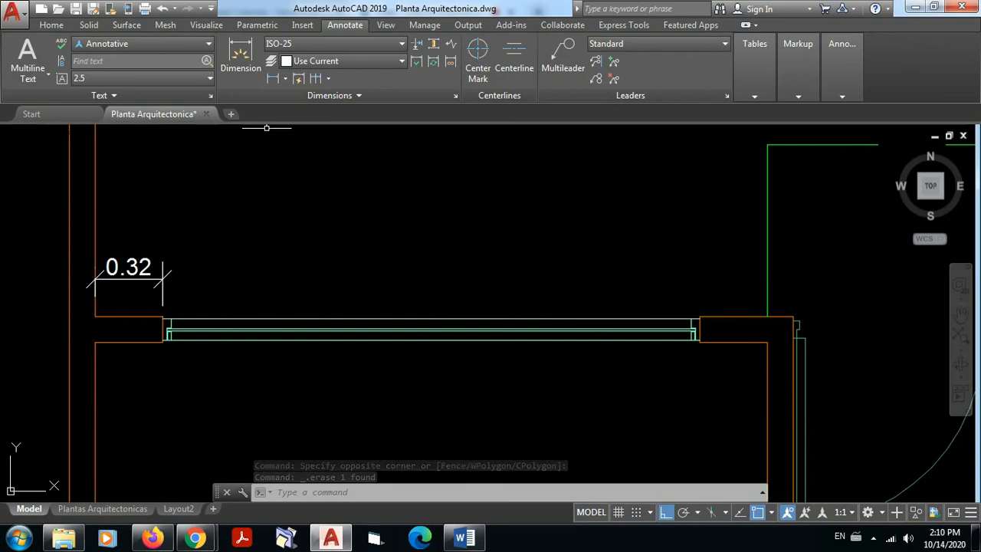
Step: Add a linear dimension across the large window, aligning its dimension line with the wall stub's dimension
left_click(273, 79)
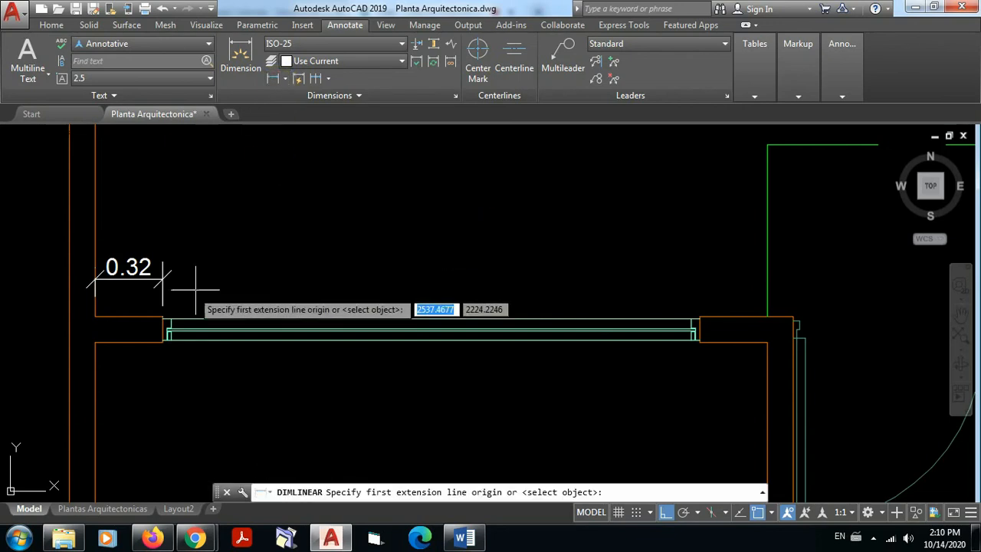
left_click(163, 314)
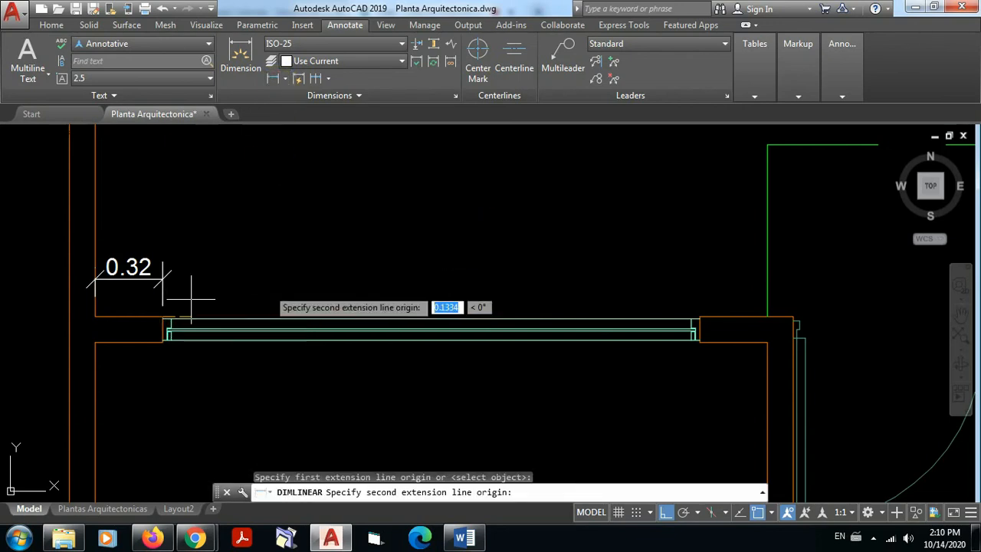
left_click(696, 316)
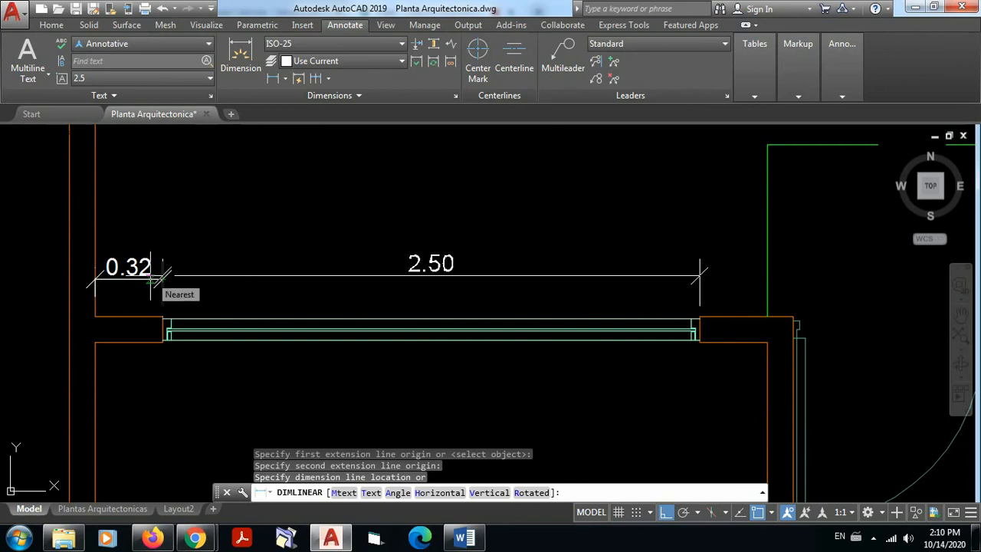
left_click(153, 279)
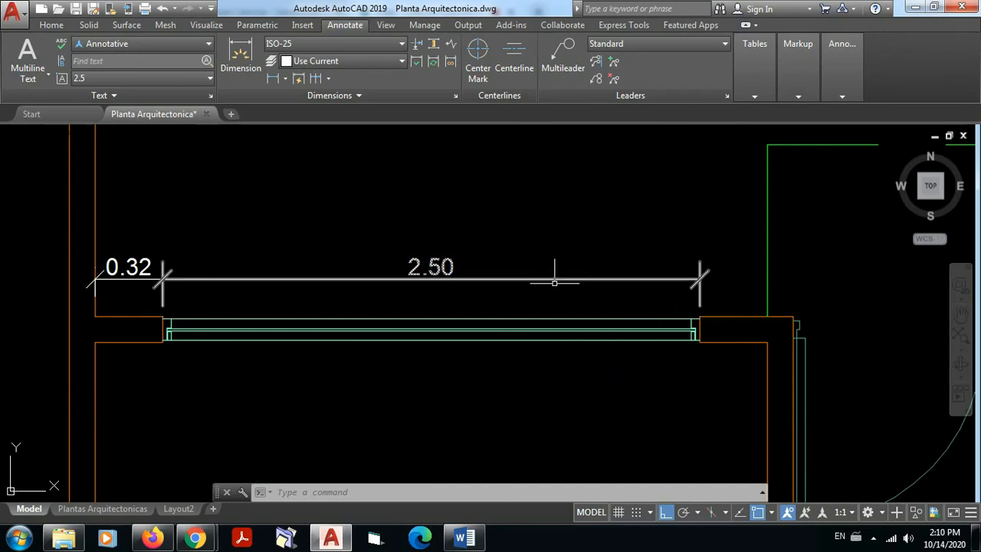
Step: Erase the window's linear dimension that lines up with the stub dimension
left_click(747, 310)
left_click(499, 234)
key("Delete")
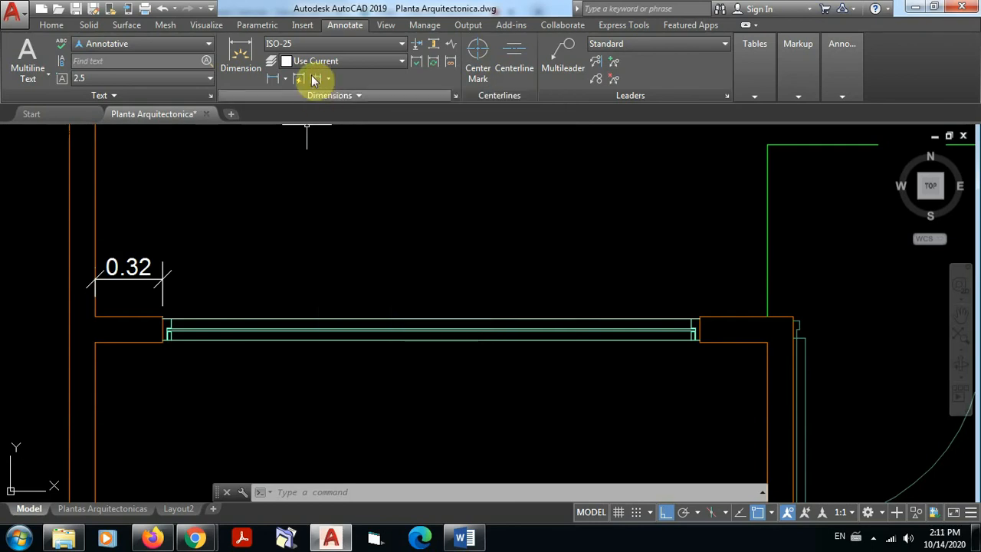
Step: Continue the wall stub's dimension across the large window and the wall segment beside the door
left_click(318, 79)
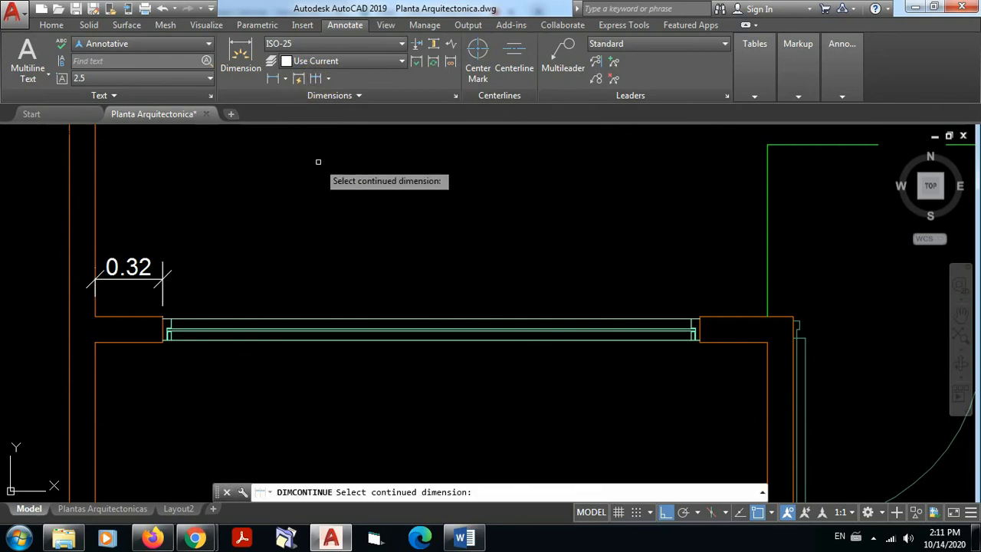
left_click(157, 281)
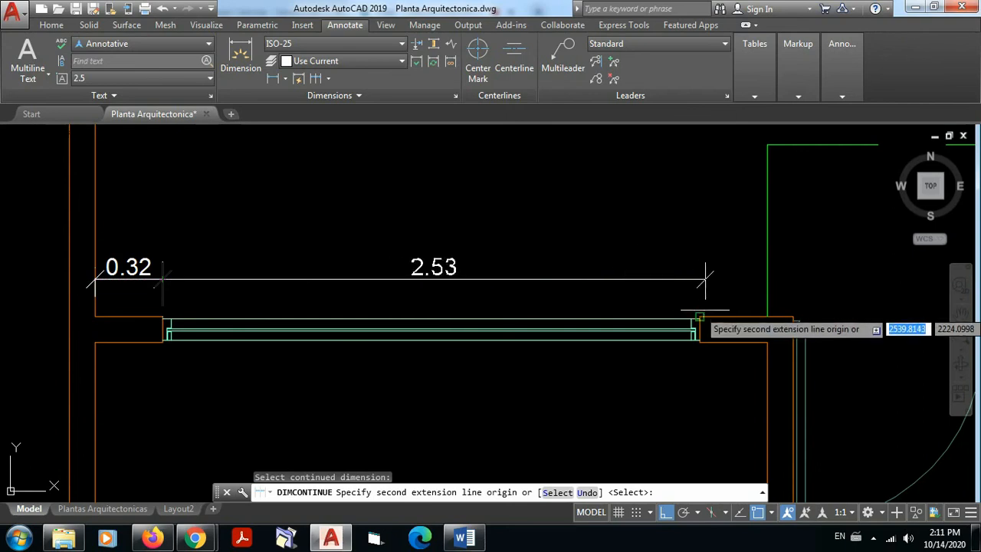
left_click(699, 315)
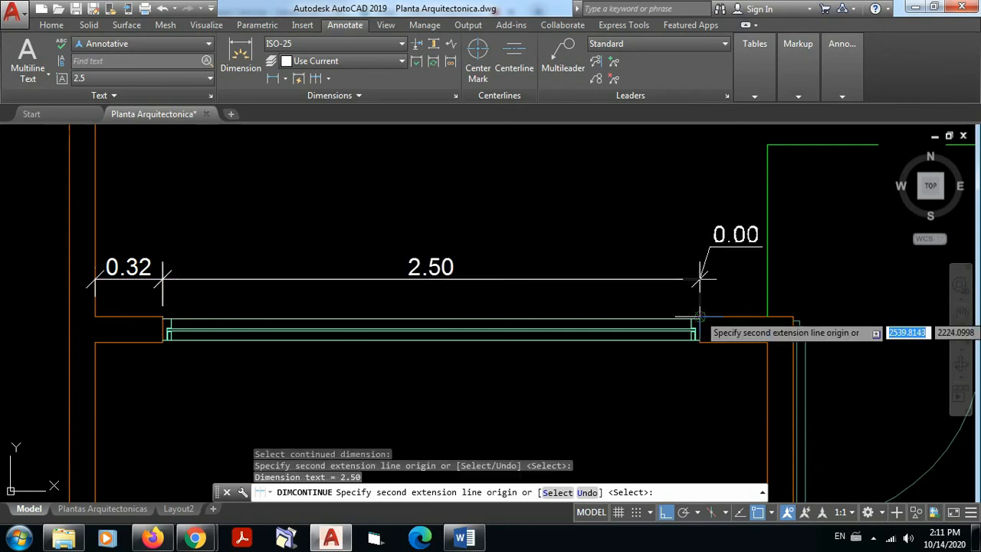
left_click(793, 315)
Step: Extend the dimension chain across the door opening, the short wall, the kitchen window and the last wall stub, ending at the side wall
middle_click_drag(858, 280, 492, 264)
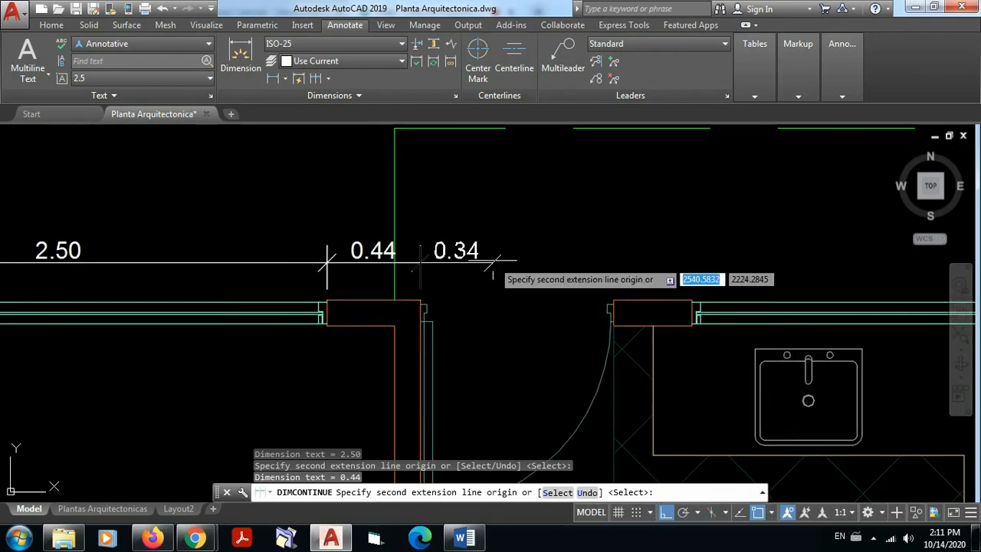
left_click(613, 305)
middle_click_drag(713, 269, 570, 257)
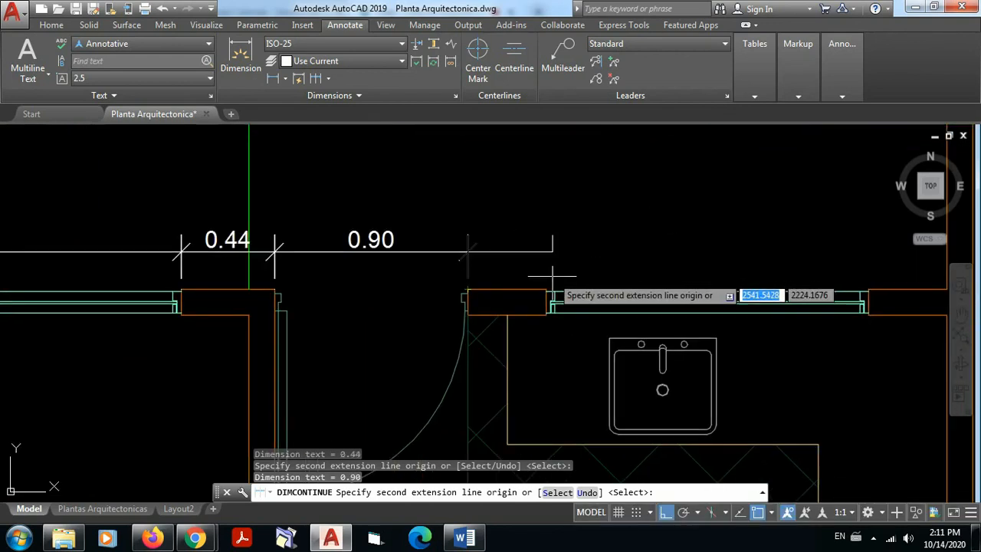
left_click(545, 290)
middle_click_drag(815, 274, 597, 257)
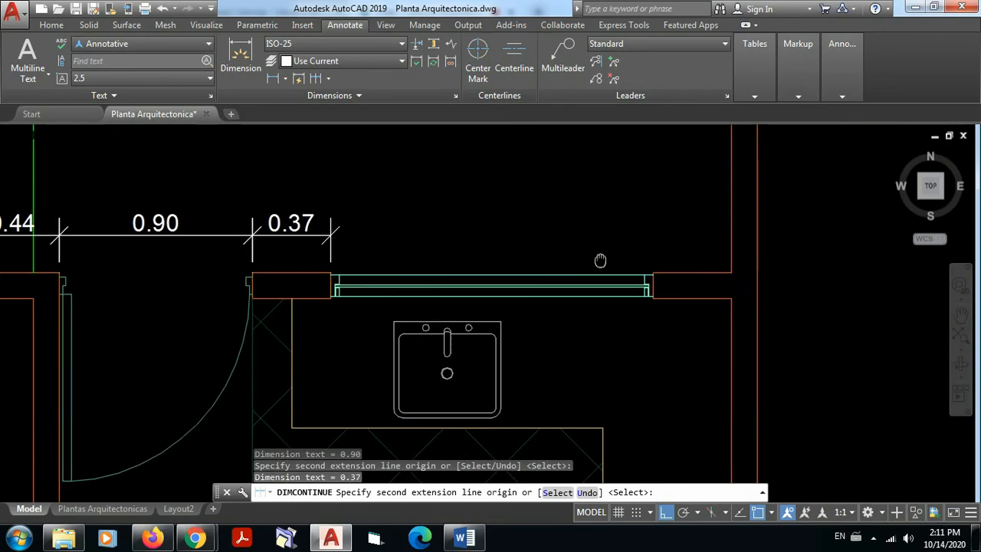
left_click(650, 273)
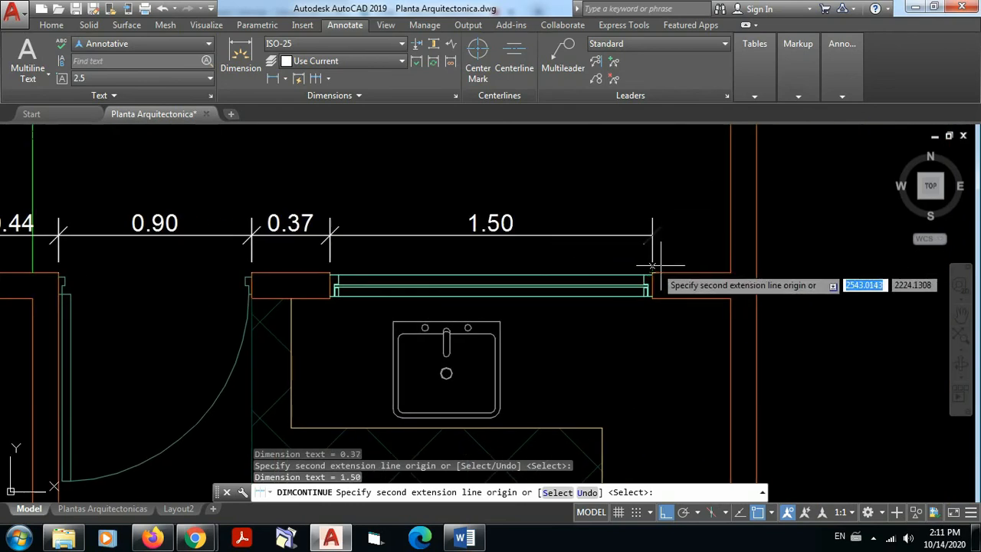
left_click(730, 231)
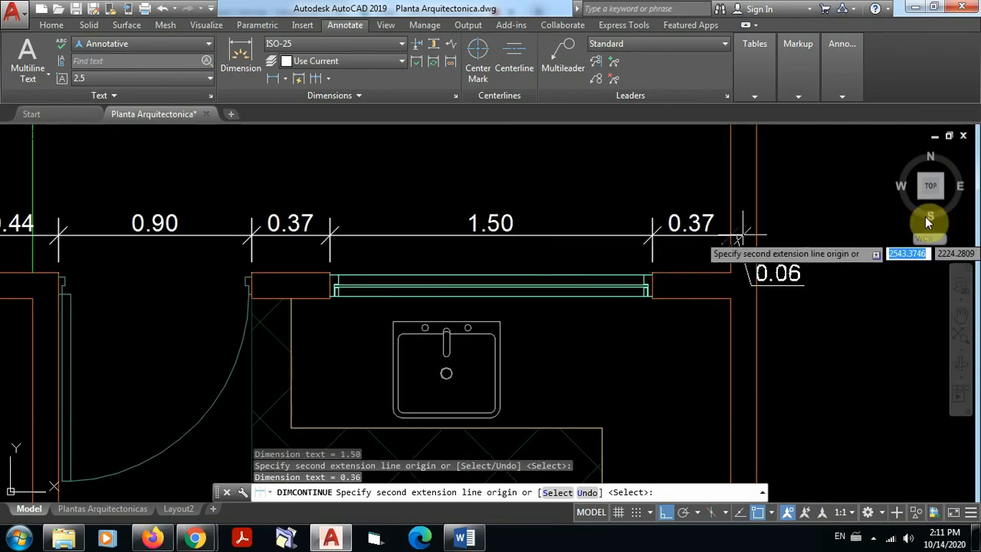
key("Escape")
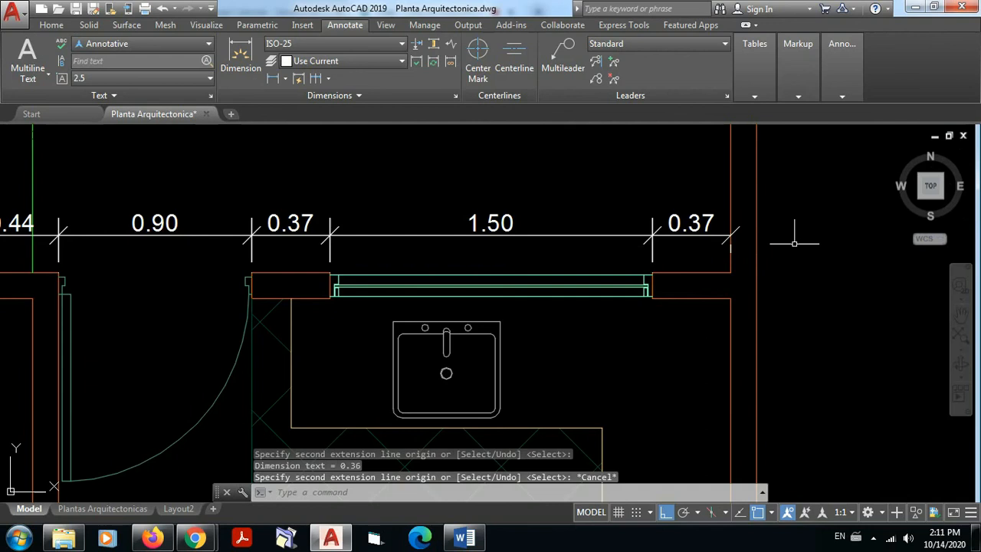
Step: Examine the continued dimension chain along the wall at axis 2, checking its alignment and text over windows, door and wall segments
scroll(794, 257, "down", 3)
middle_click_drag(795, 257, 850, 259)
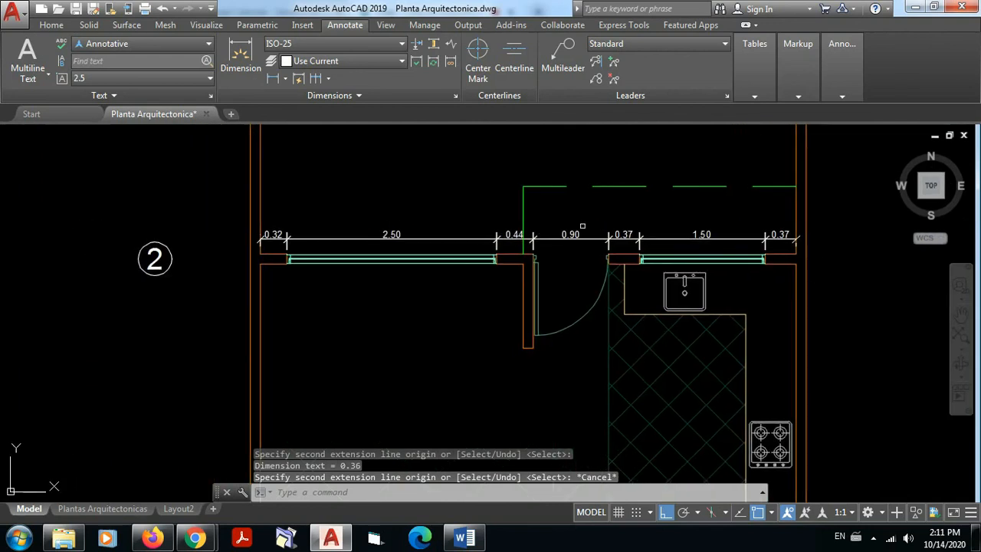
scroll(564, 213, "up", 2)
middle_click_drag(564, 213, 536, 236)
scroll(536, 237, "up", 2)
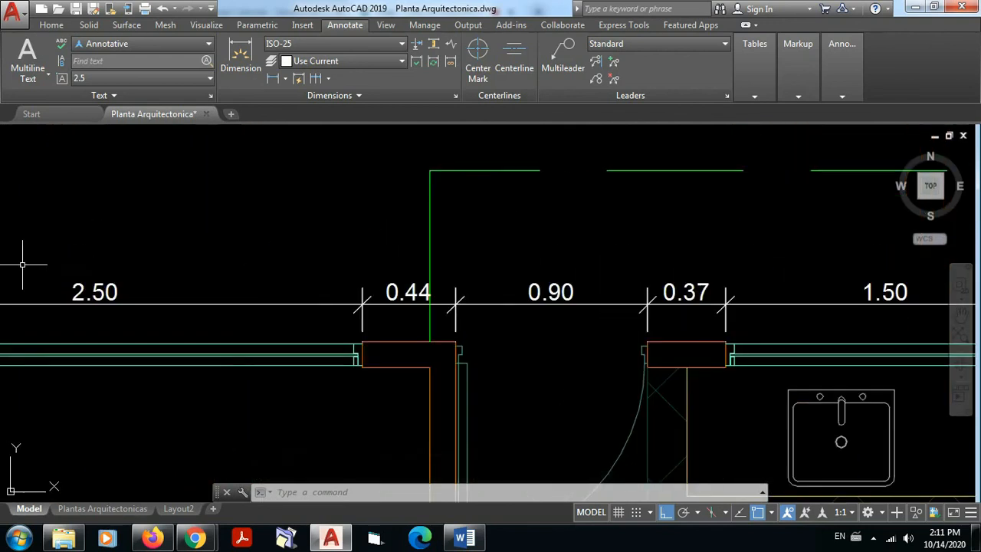
scroll(414, 219, "down", 4)
scroll(161, 251, "up", 2)
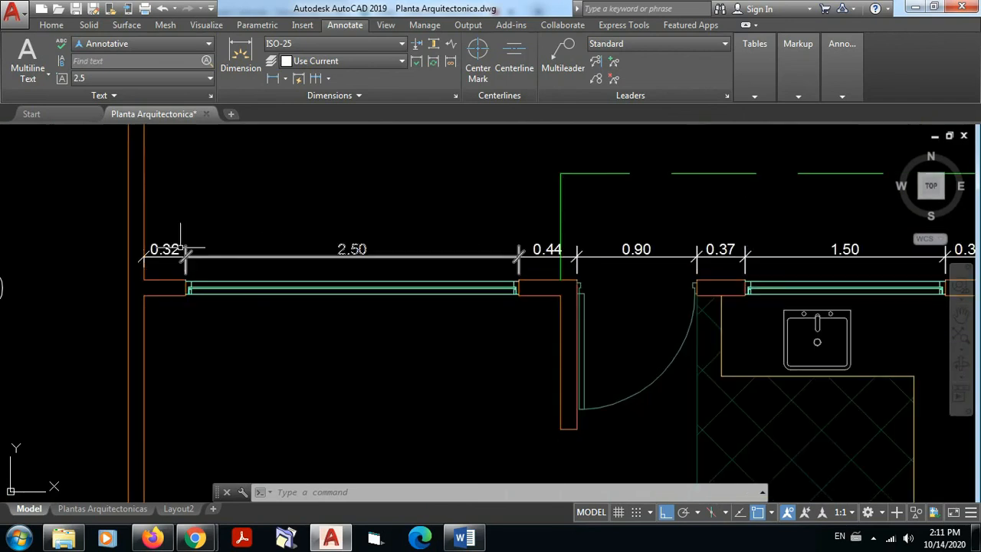
mouse_move(811, 228)
middle_mouse_down()
mouse_move(694, 245)
mouse_move(712, 239)
mouse_move(719, 252)
middle_mouse_up()
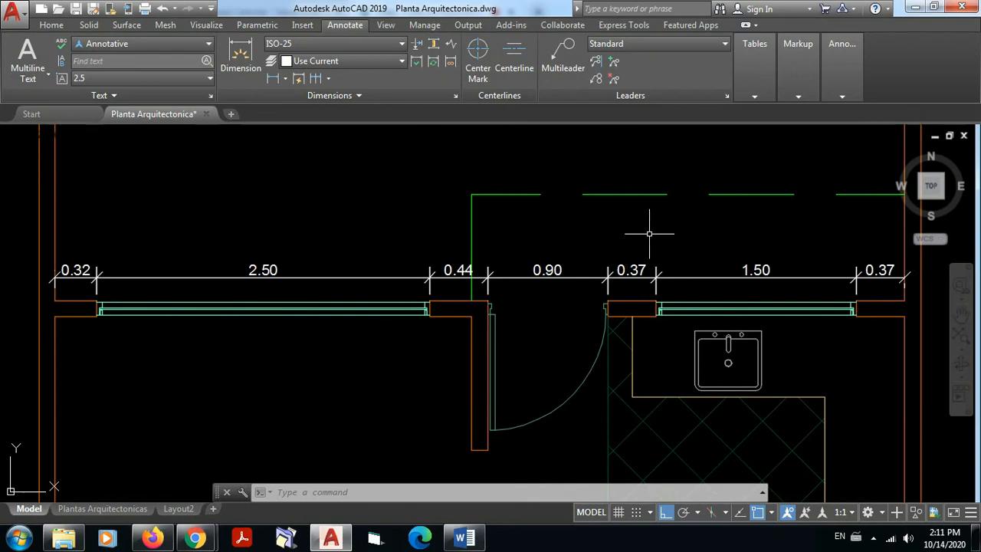
scroll(649, 233, "down", 2)
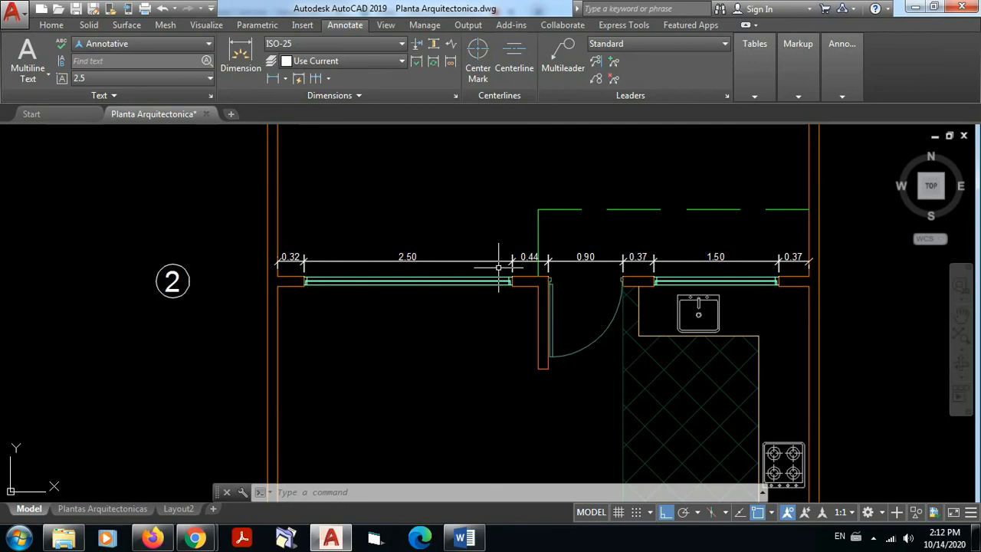
scroll(498, 268, "up", 2)
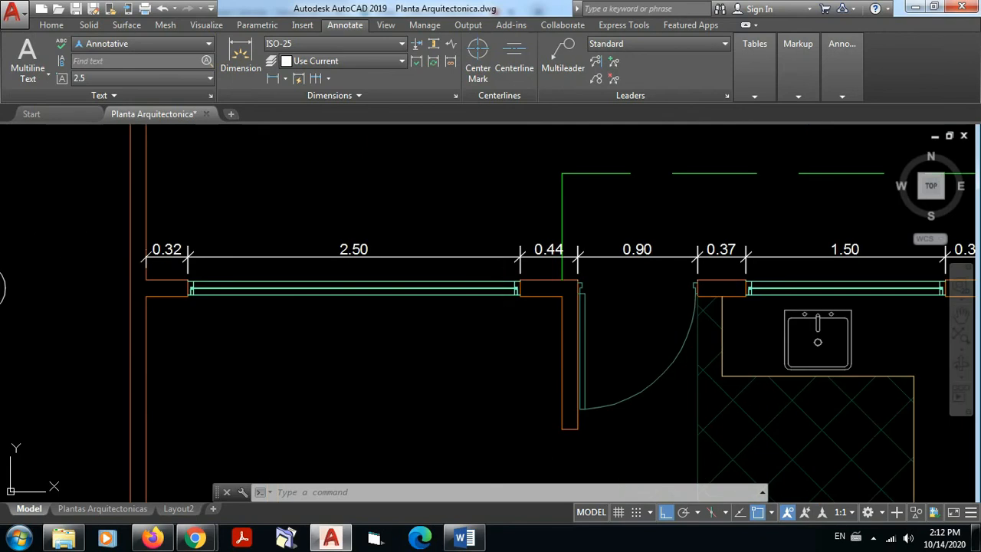
scroll(761, 222, "down", 2)
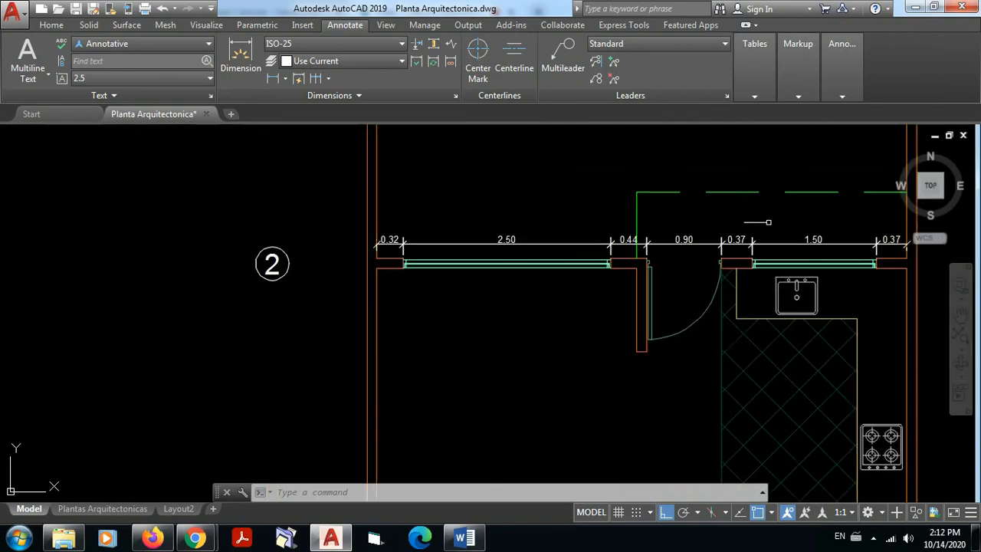
mouse_move(772, 223)
middle_mouse_down()
mouse_move(741, 238)
mouse_move(700, 237)
middle_mouse_up()
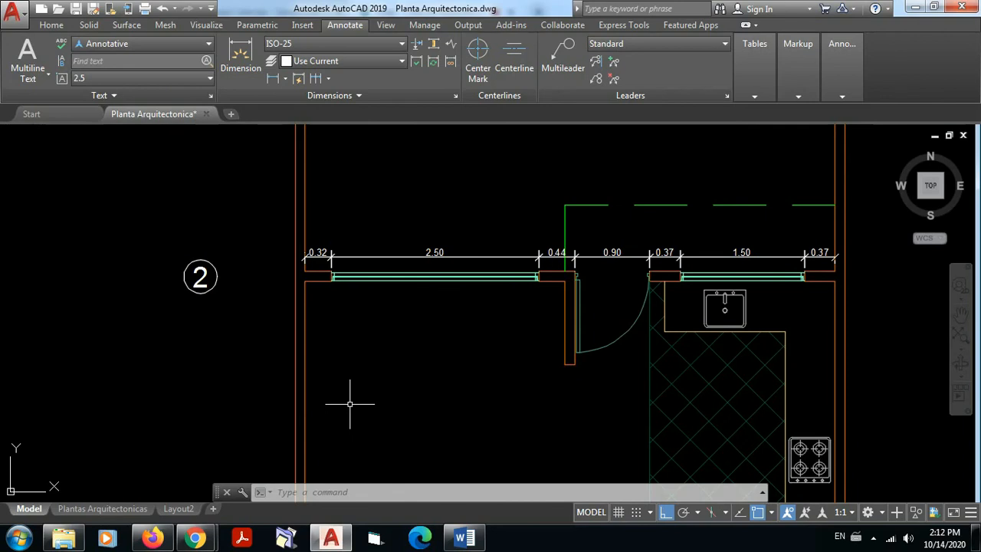
scroll(460, 356, "down", 2)
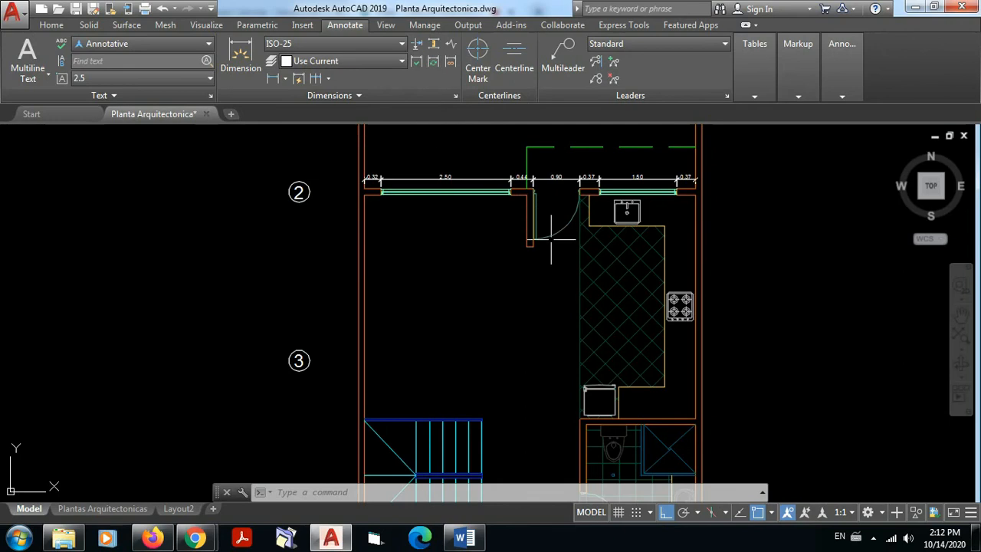
scroll(470, 186, "up", 6)
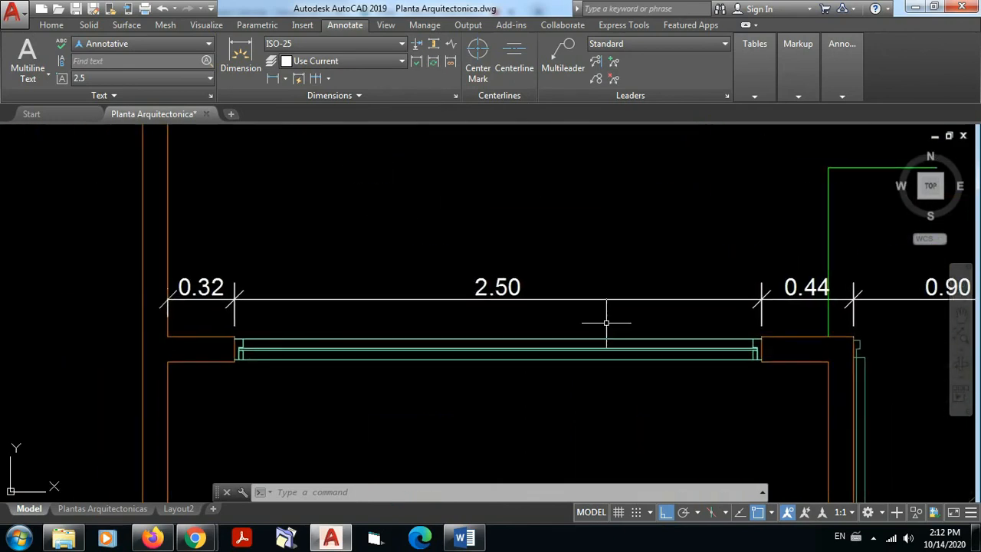
scroll(262, 295, "down", 4)
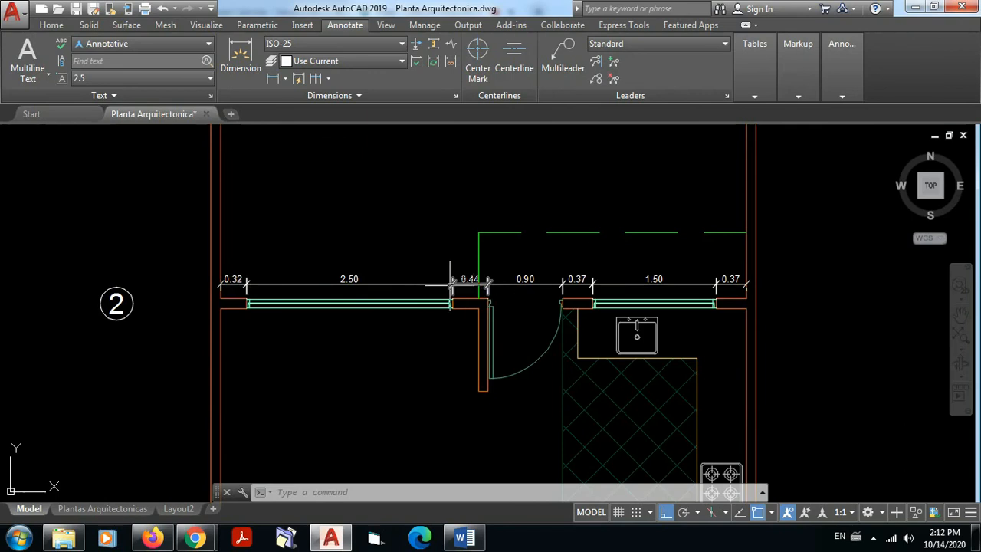
scroll(434, 281, "up", 2)
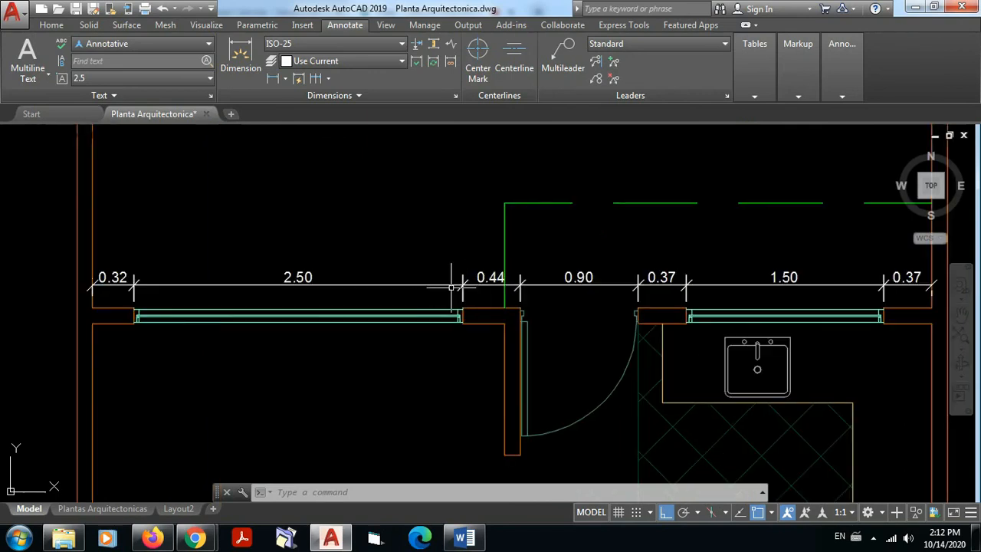
Step: Add a horizontal linear dimension from the side wall's inner face near axis 3 to the end of the staircase, placed above the stairs
scroll(465, 282, "down", 6)
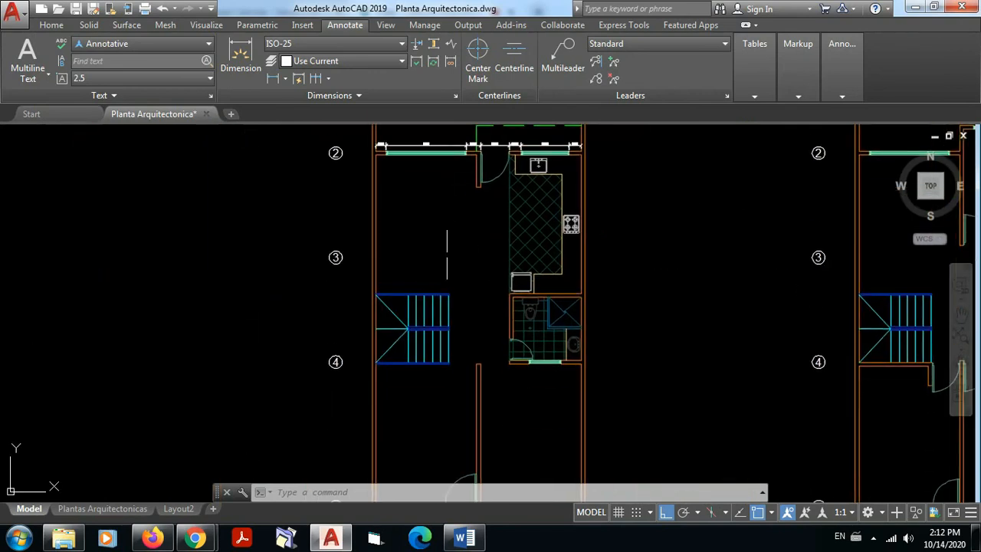
scroll(426, 272, "up", 4)
middle_click_drag(425, 281, 312, 322)
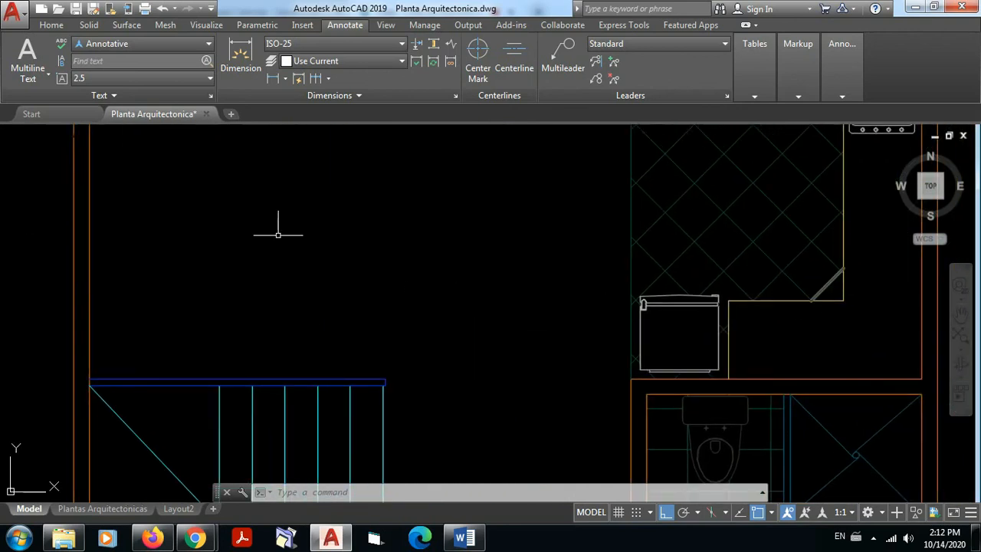
scroll(507, 255, "down", 3)
mouse_move(507, 255)
middle_mouse_down()
mouse_move(528, 274)
mouse_move(515, 306)
middle_mouse_up()
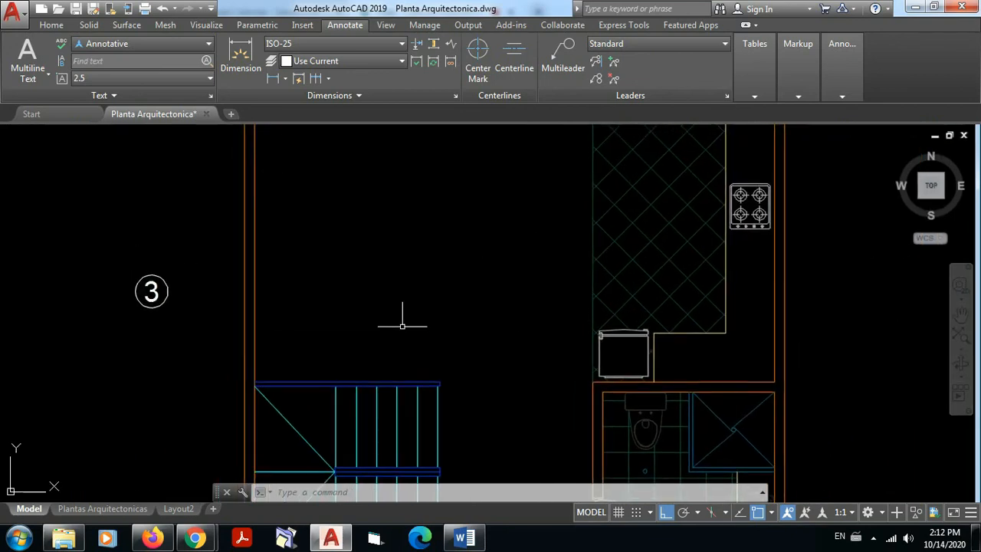
left_click(273, 79)
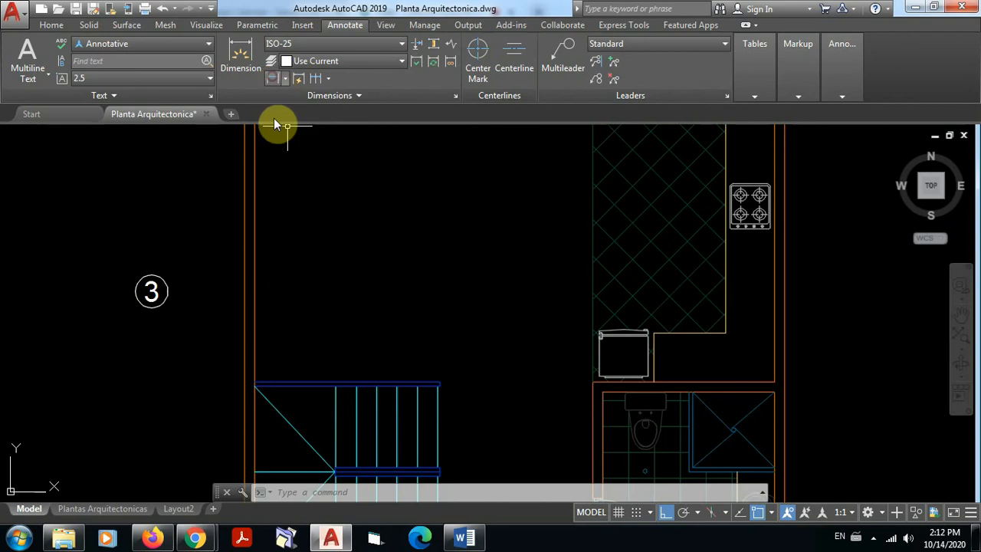
left_click(254, 295)
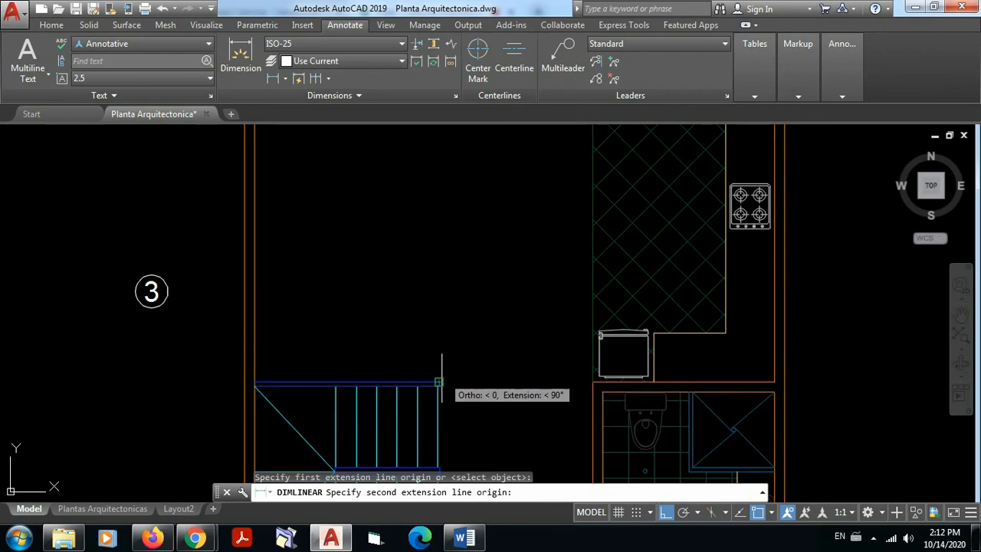
scroll(447, 376, "up", 5)
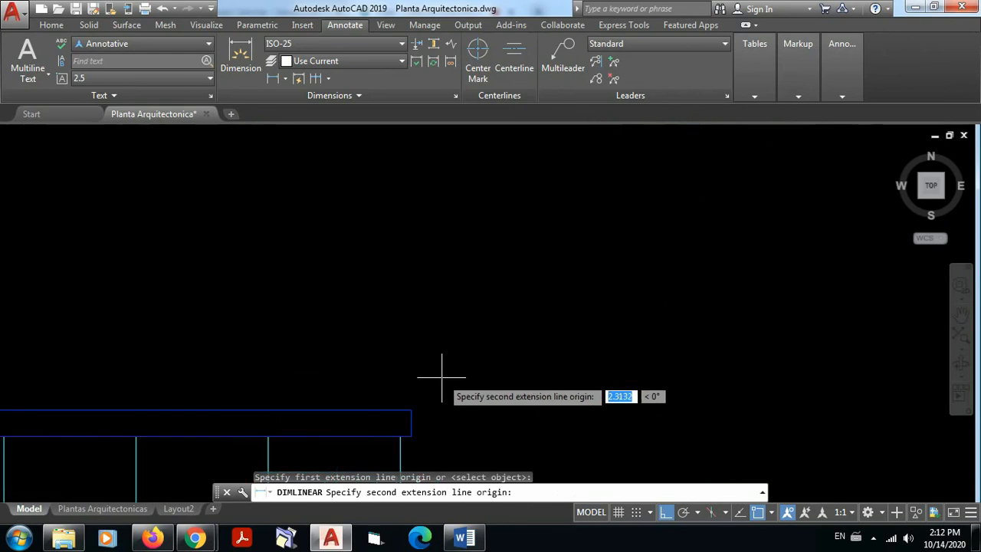
left_click(391, 430)
scroll(452, 266, "down", 3)
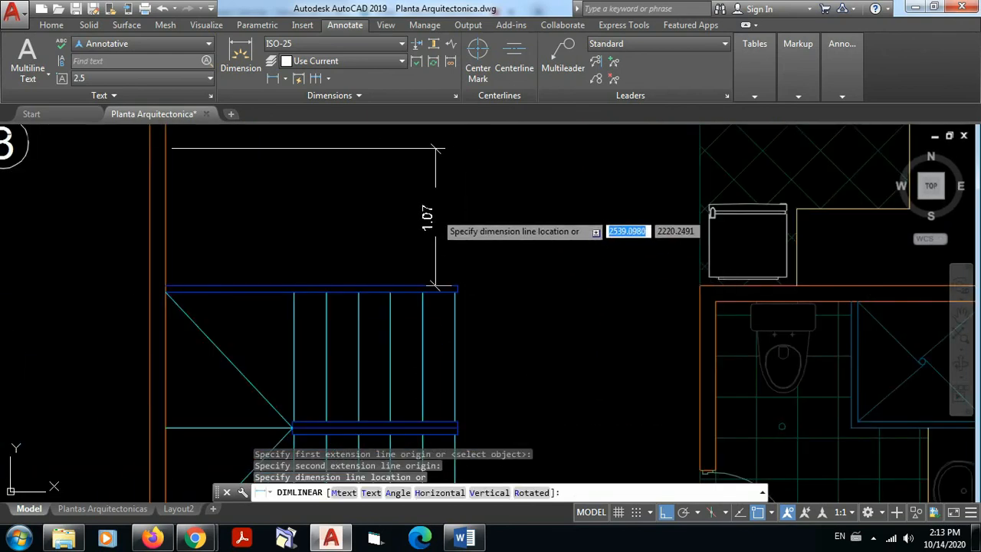
middle_click_drag(456, 157, 438, 254)
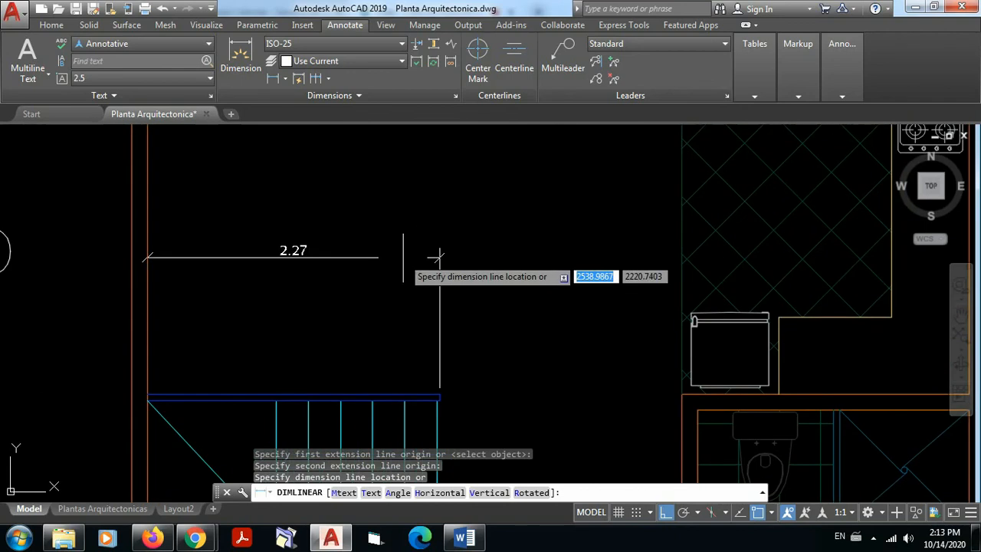
left_click(439, 256)
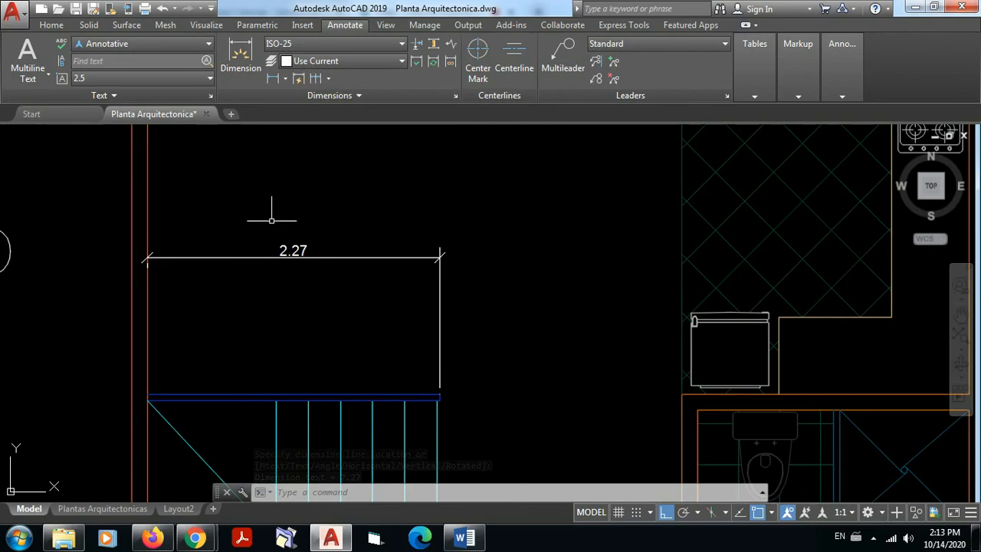
Step: Continue the stair dimension across the passage, the tiled kitchen floor and the counter beside the stove, ending at the side wall's inner face
left_click(316, 78)
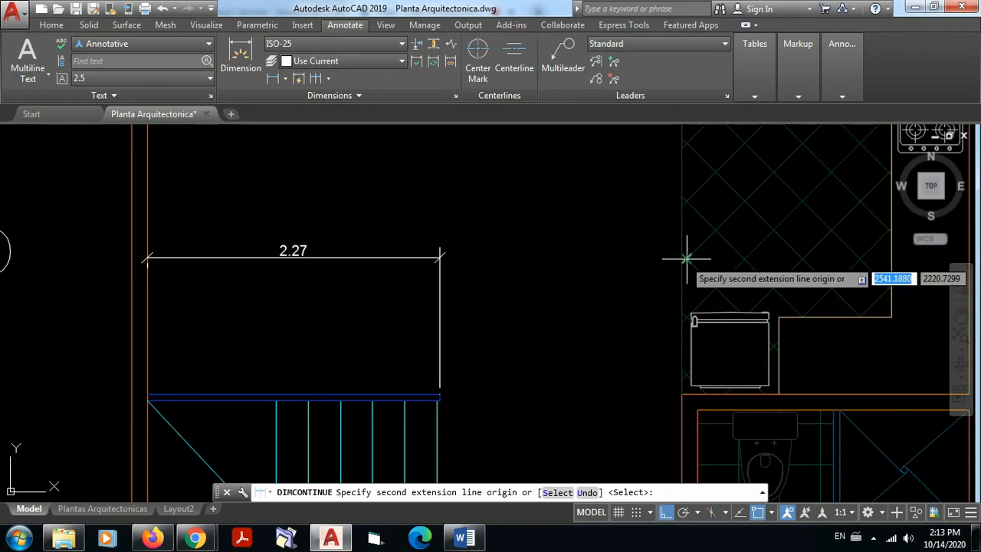
scroll(674, 260, "up", 5)
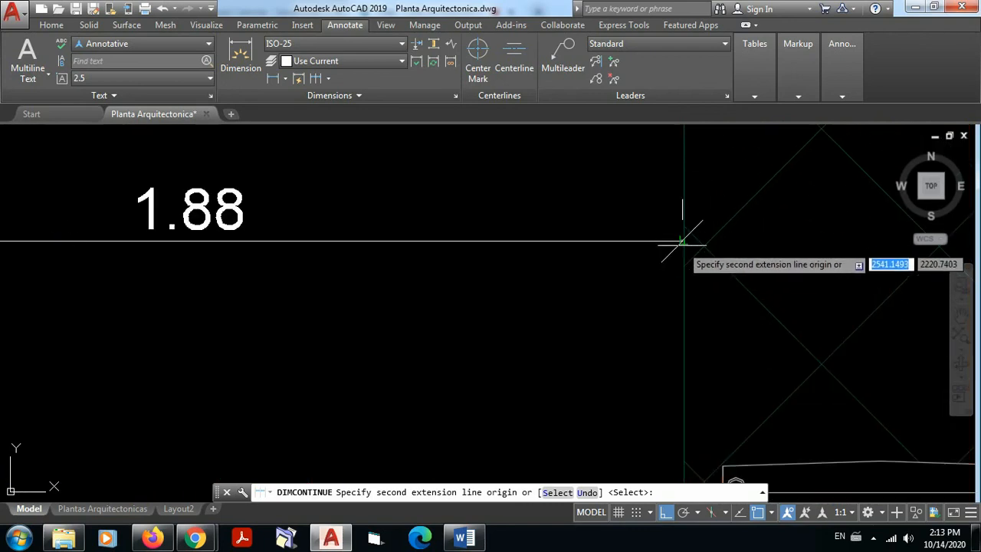
left_click(682, 243)
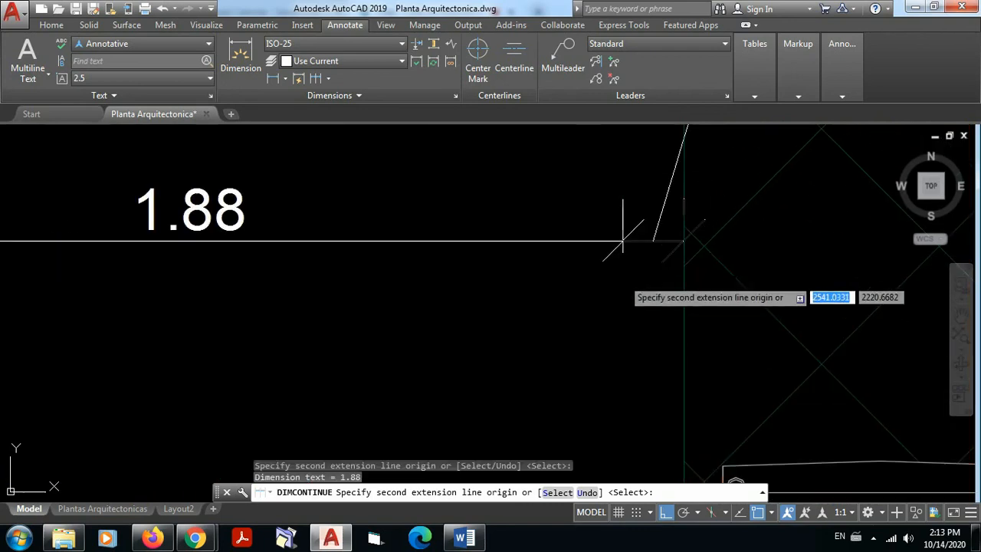
scroll(659, 253, "down", 5)
scroll(704, 274, "up", 5)
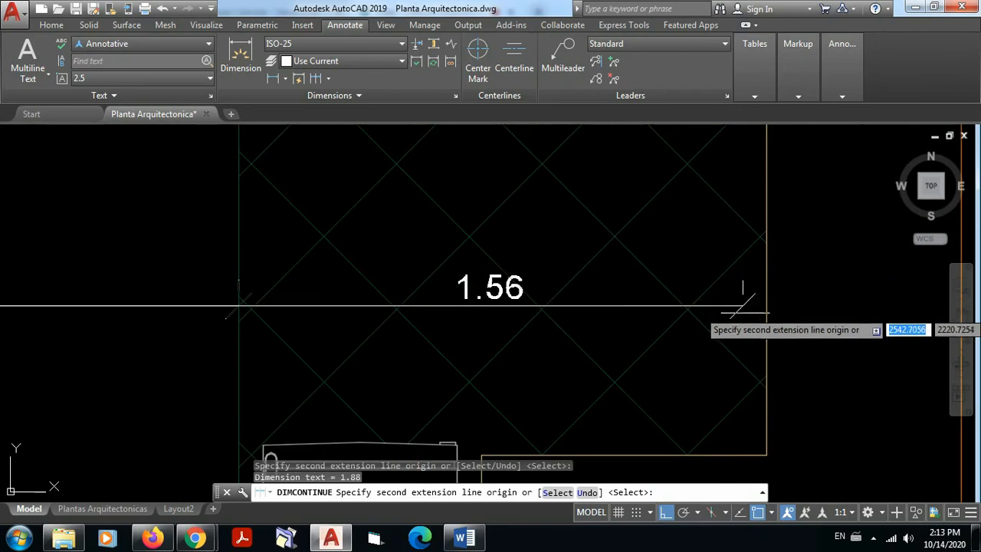
left_click(764, 305)
scroll(843, 303, "down", 5)
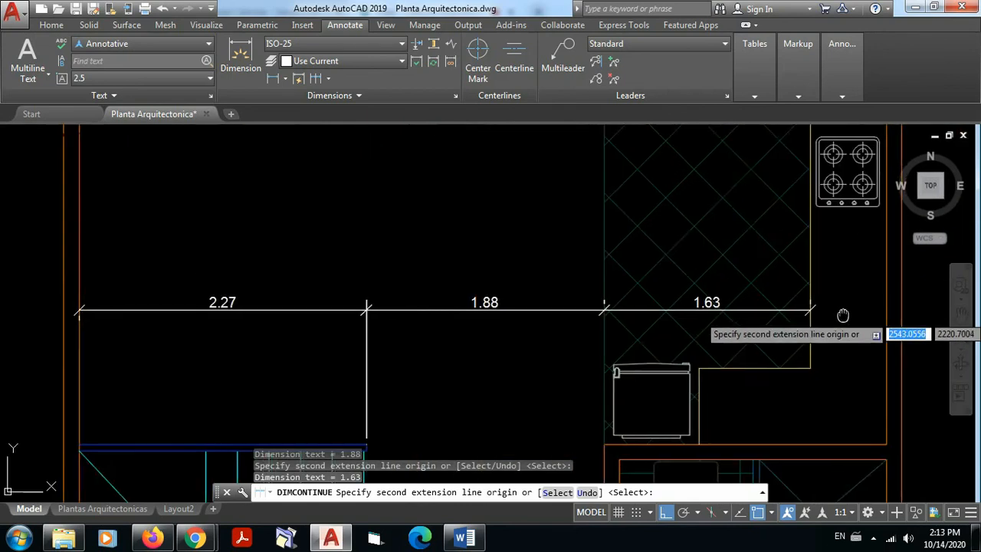
scroll(613, 287, "up", 5)
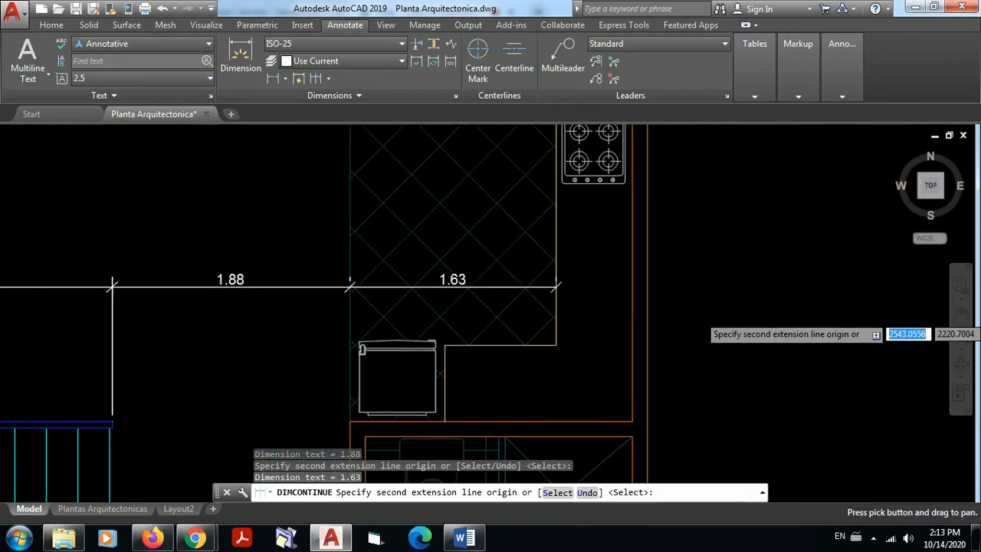
left_click(631, 287)
key("Escape")
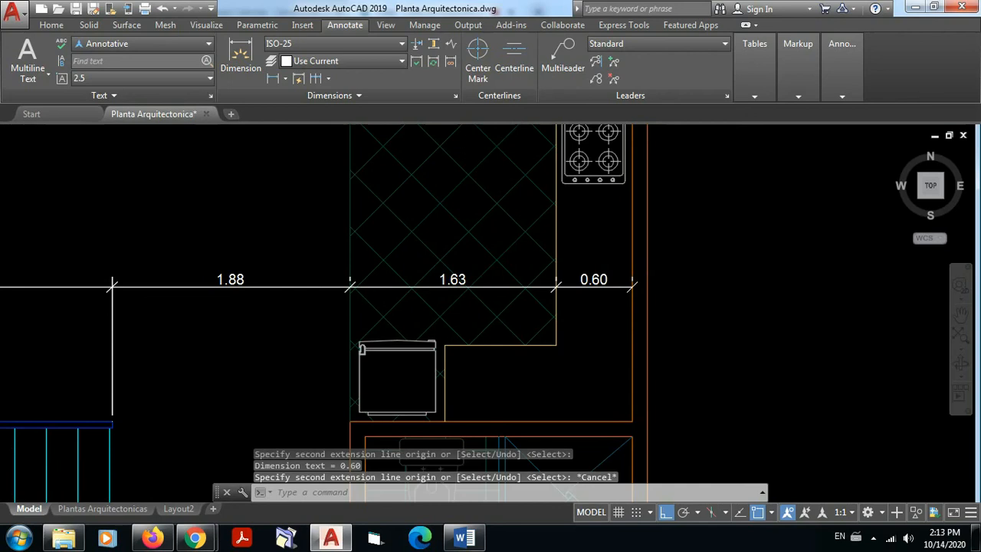
Step: Delete the whole horizontal dimension chain between the staircase and the kitchen's side wall near axis 3
scroll(751, 271, "down", 4)
middle_click_drag(750, 271, 716, 313)
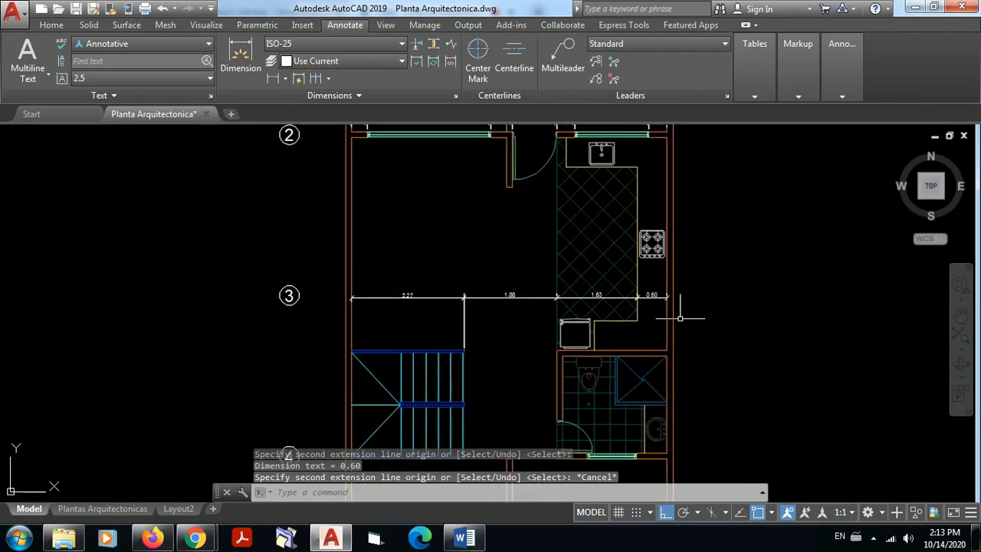
middle_click_drag(483, 344, 499, 274)
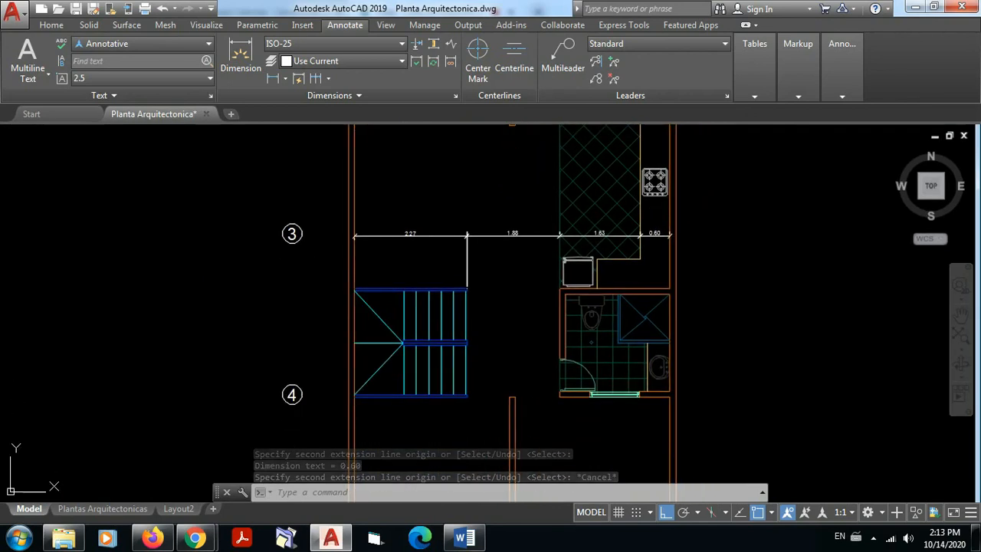
scroll(449, 215, "up", 6)
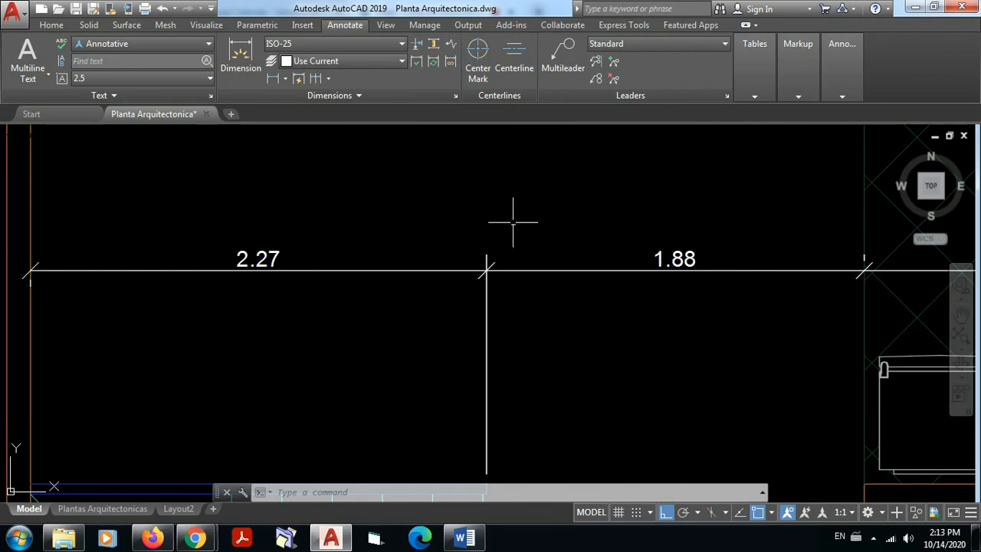
mouse_move(559, 220)
middle_mouse_down()
mouse_move(340, 193)
mouse_move(84, 202)
mouse_move(674, 205)
mouse_move(578, 177)
mouse_move(306, 182)
mouse_move(558, 144)
middle_mouse_up()
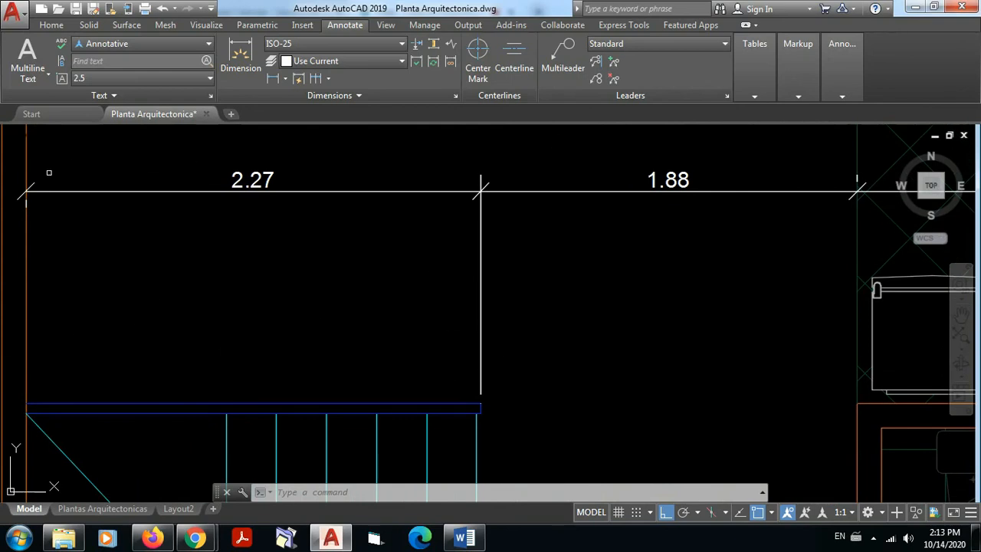
scroll(285, 191, "down", 4)
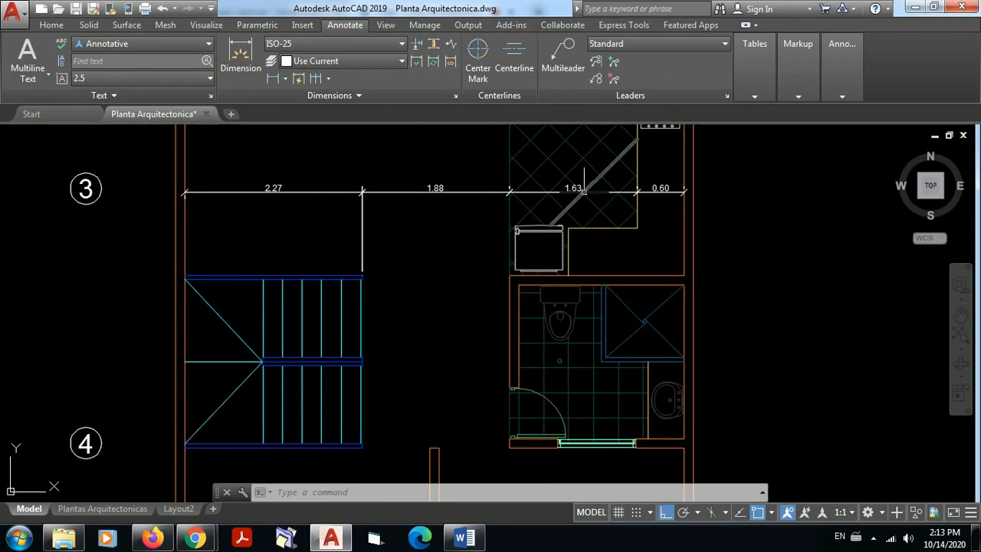
scroll(368, 191, "up", 2)
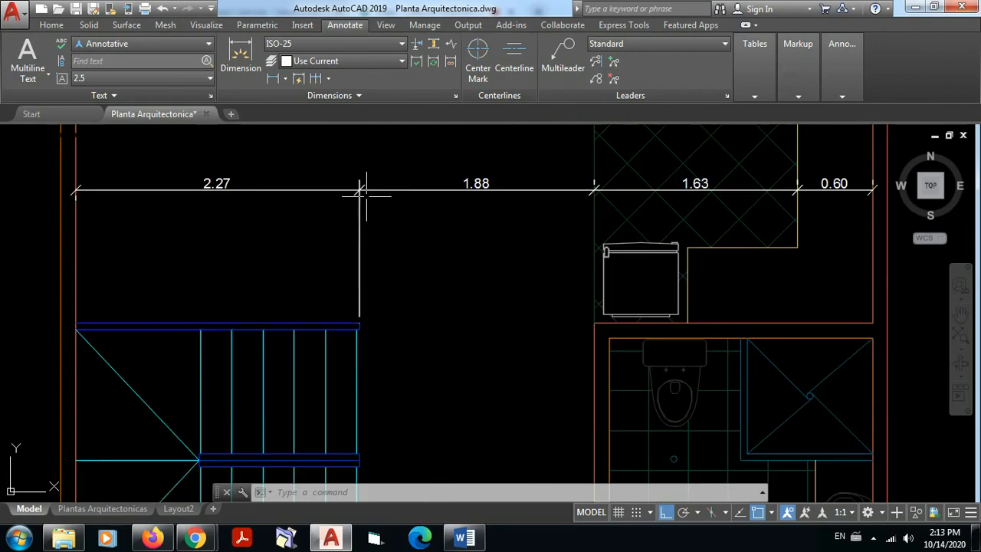
left_click(489, 243)
left_click(317, 158)
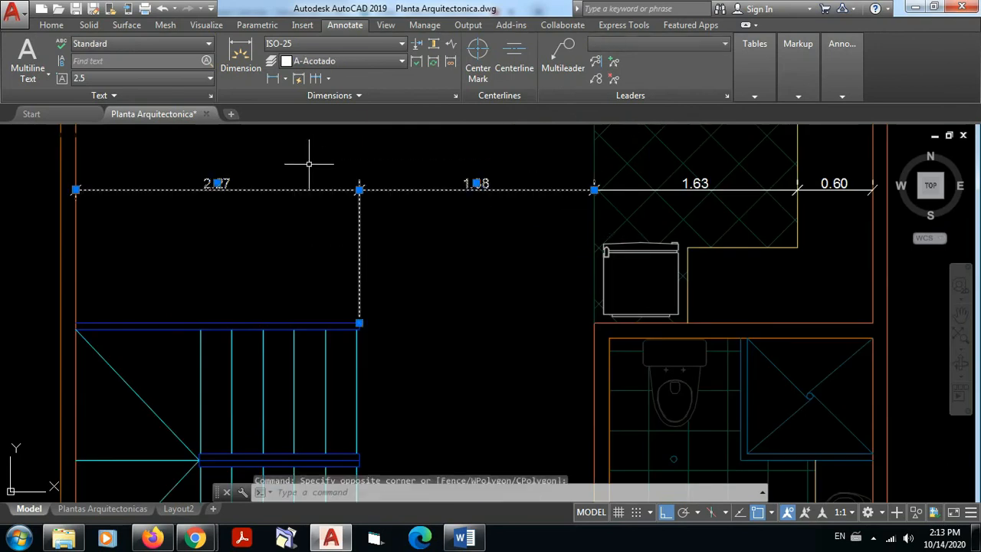
key("Delete")
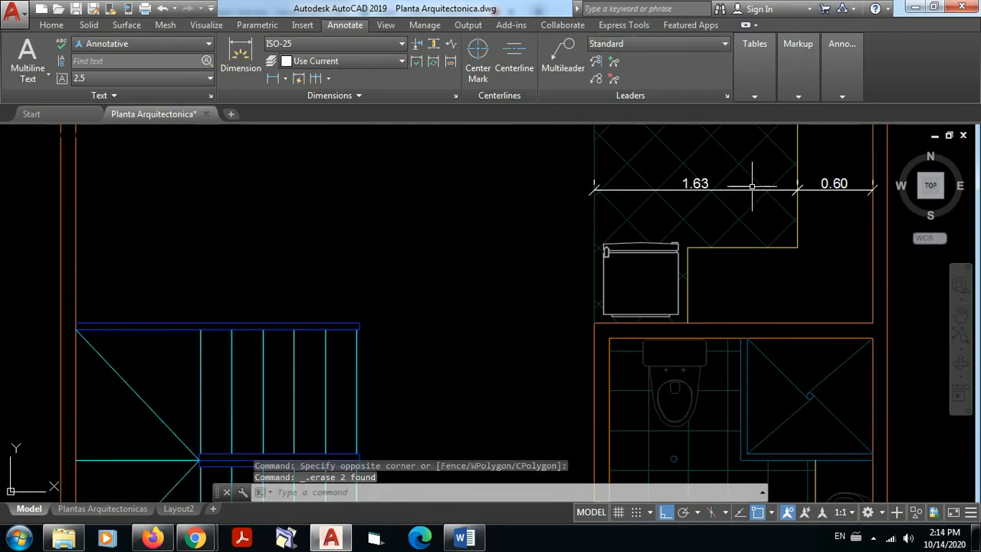
left_click(747, 188)
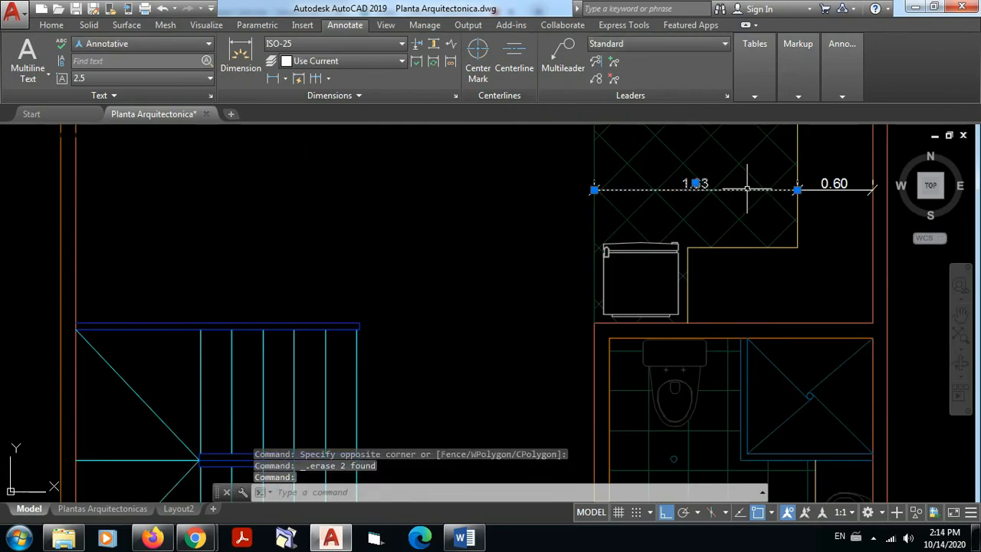
left_click(816, 187)
key("Delete")
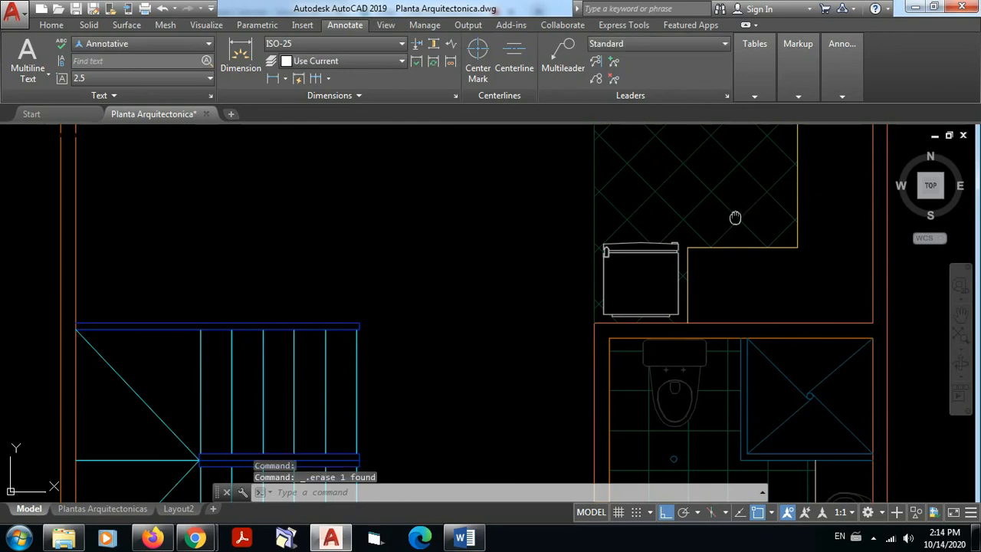
Step: Add a horizontal linear dimension from the side wall's inner face to the last stair tread line, placed above the stairs at axis 3
middle_click_drag(734, 217, 640, 276)
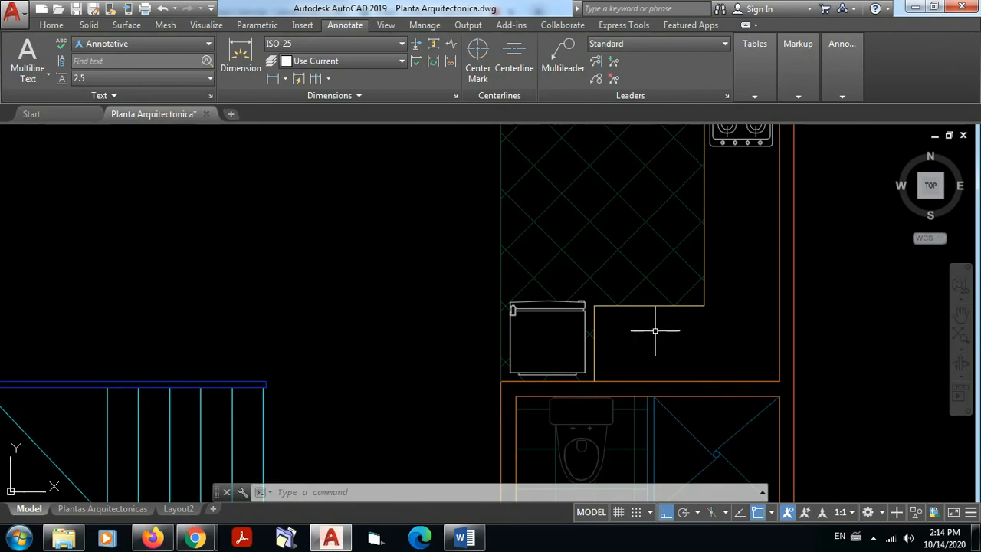
scroll(666, 314, "down", 4)
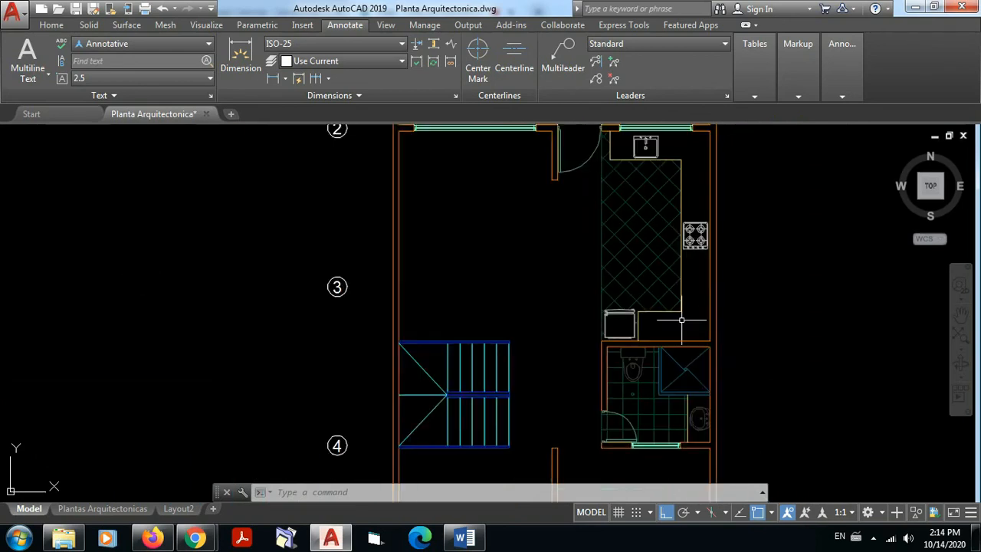
middle_click_drag(682, 322, 684, 334)
scroll(682, 332, "up", 2)
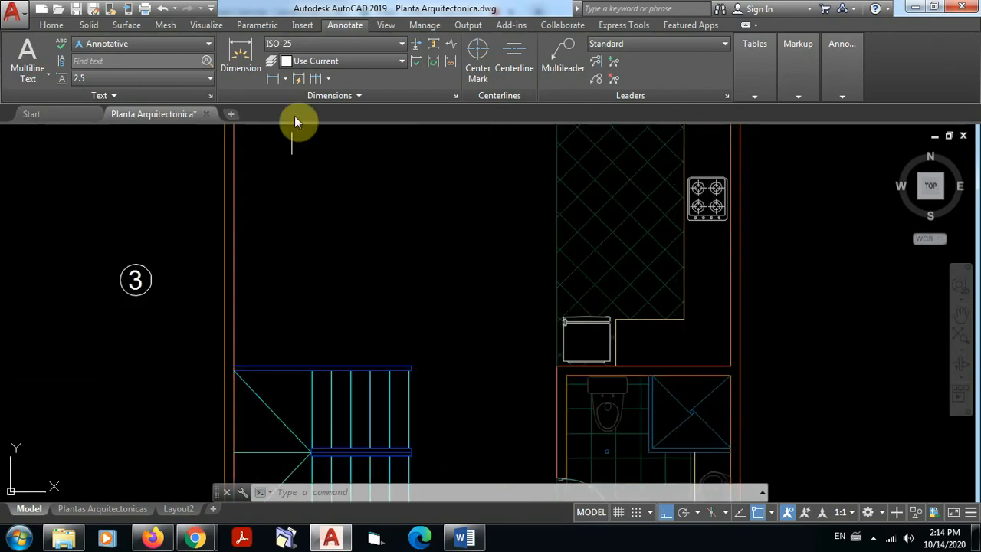
left_click(276, 78)
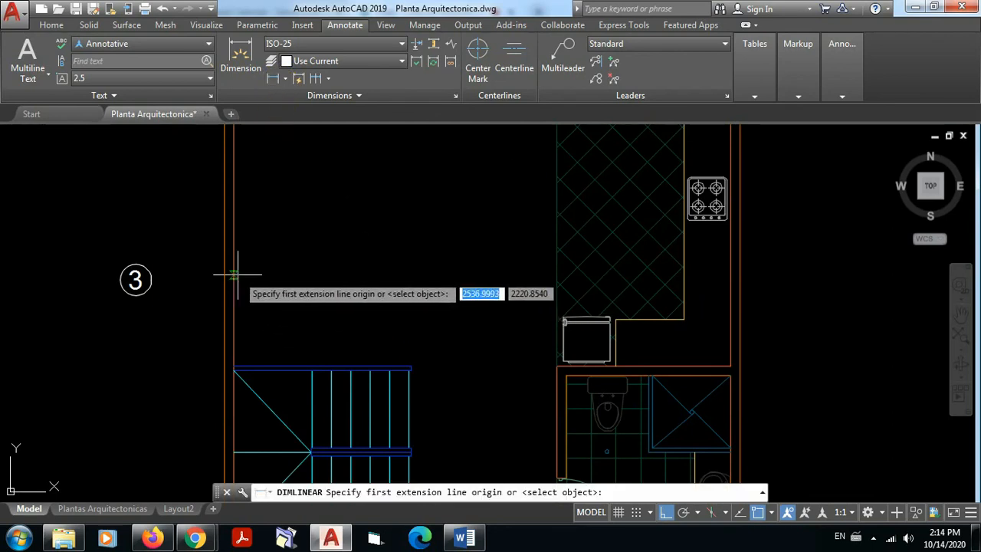
left_click(235, 274)
scroll(410, 361, "up", 5)
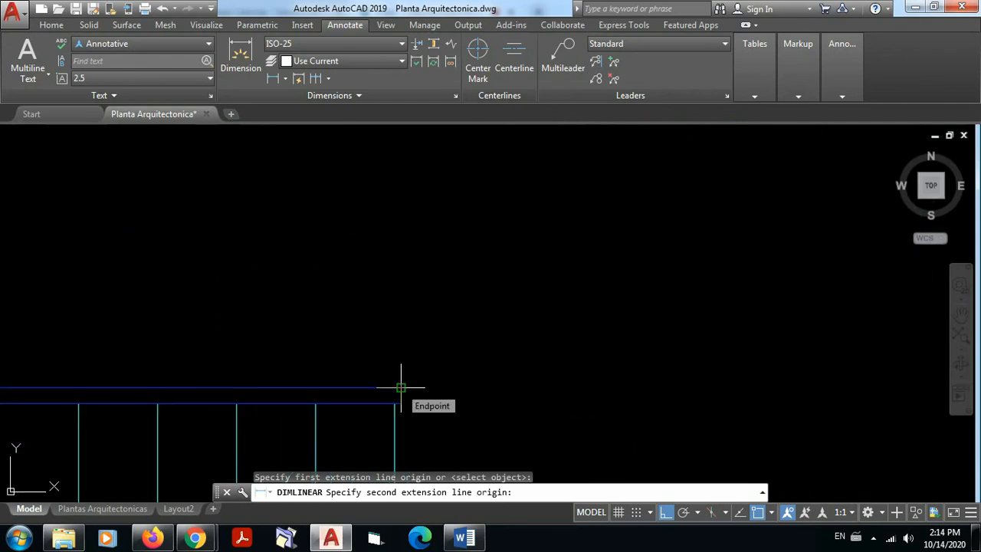
scroll(414, 325, "down", 2)
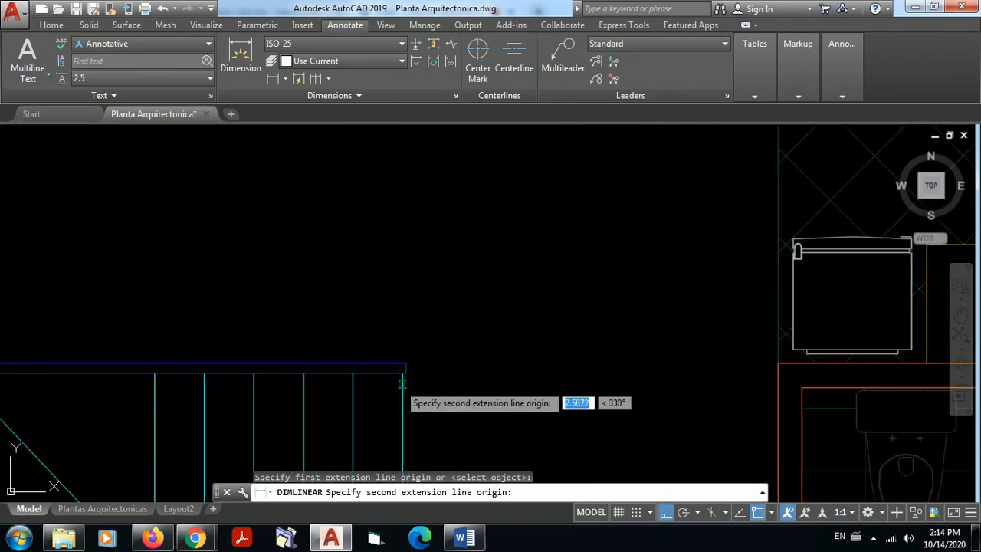
scroll(406, 364, "up", 5)
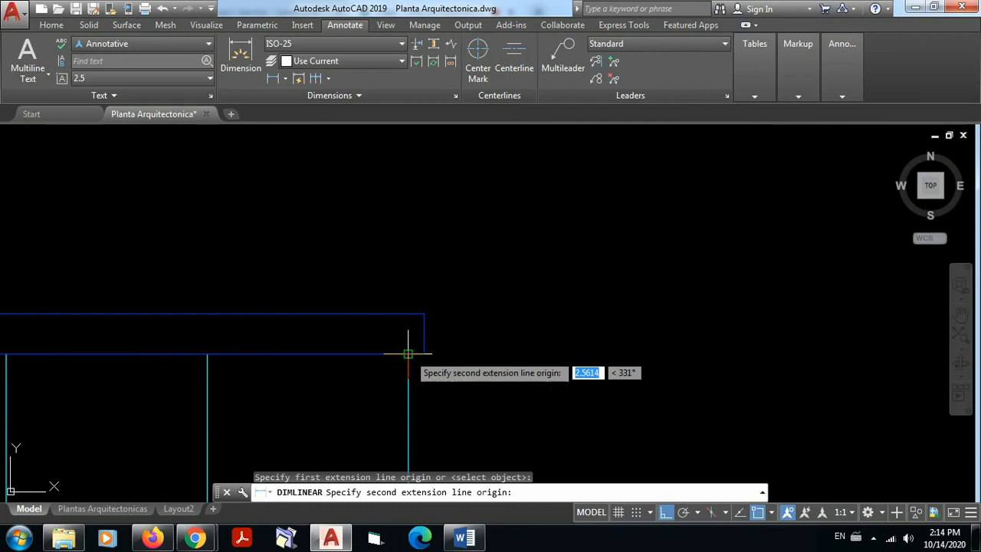
left_click(408, 354)
middle_click_drag(416, 219, 432, 290)
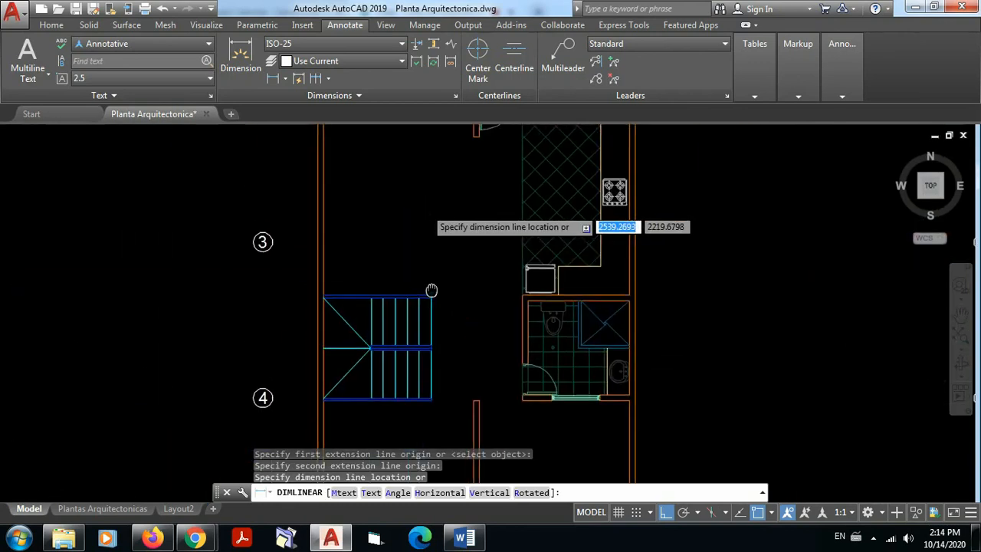
left_click(379, 245)
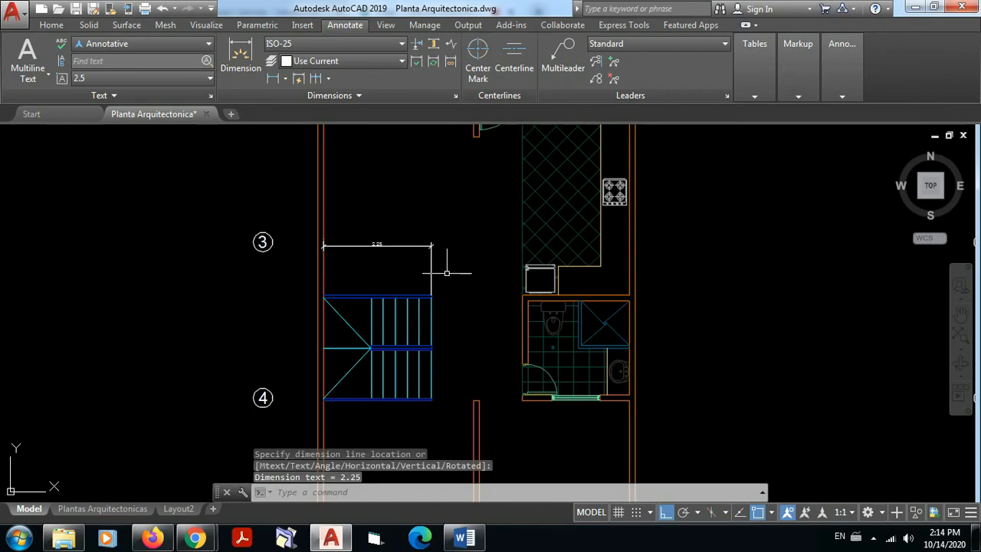
Step: Continue the stair dimension to the kitchen floor edge, the counter corner beside the refrigerator, the counter front, and the side wall's inner and outer faces
scroll(475, 246, "up", 6)
scroll(475, 251, "down", 2)
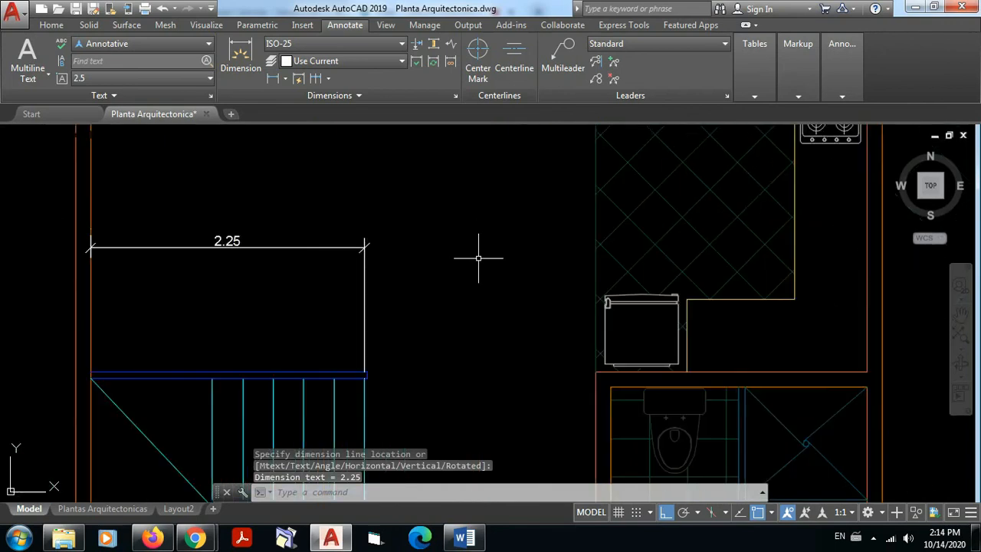
left_click(318, 79)
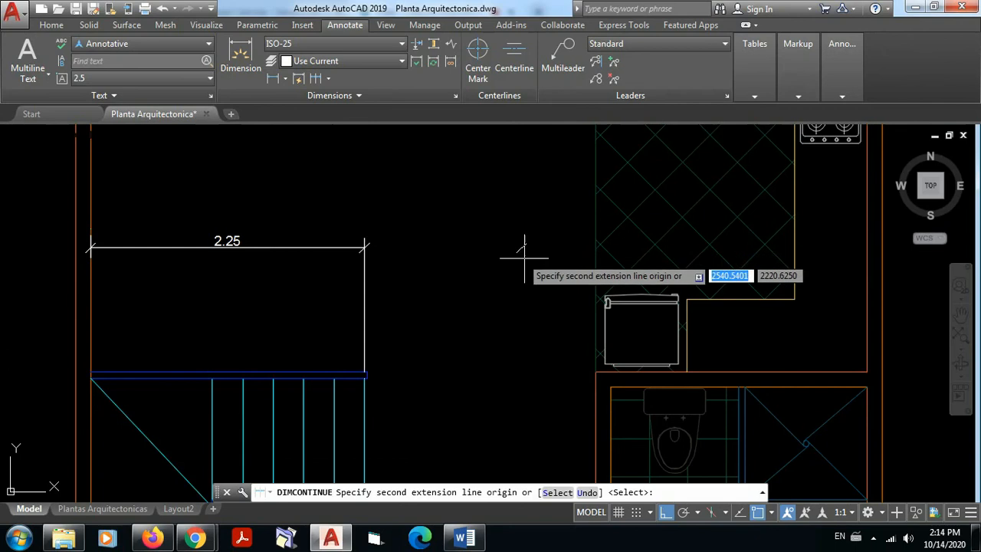
left_click(594, 247)
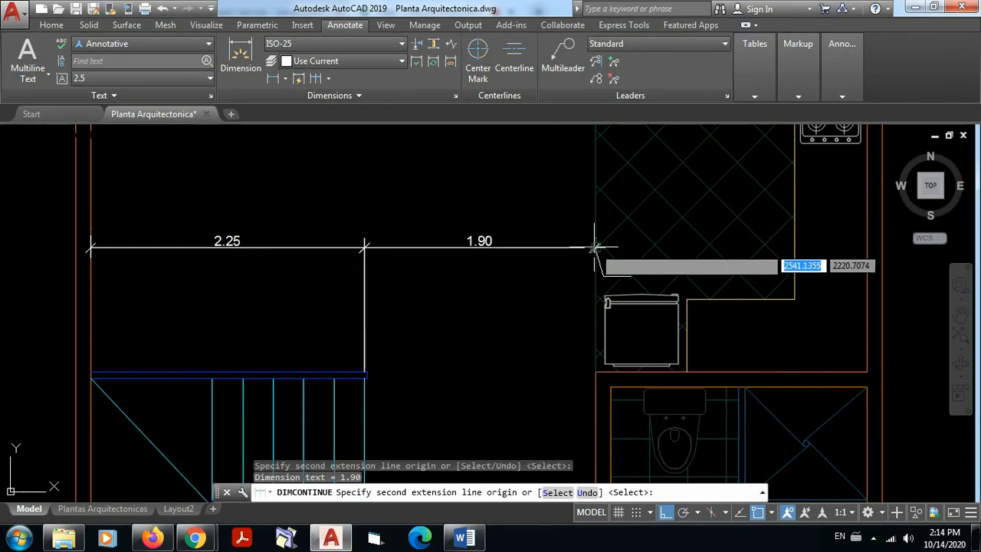
left_click(686, 297)
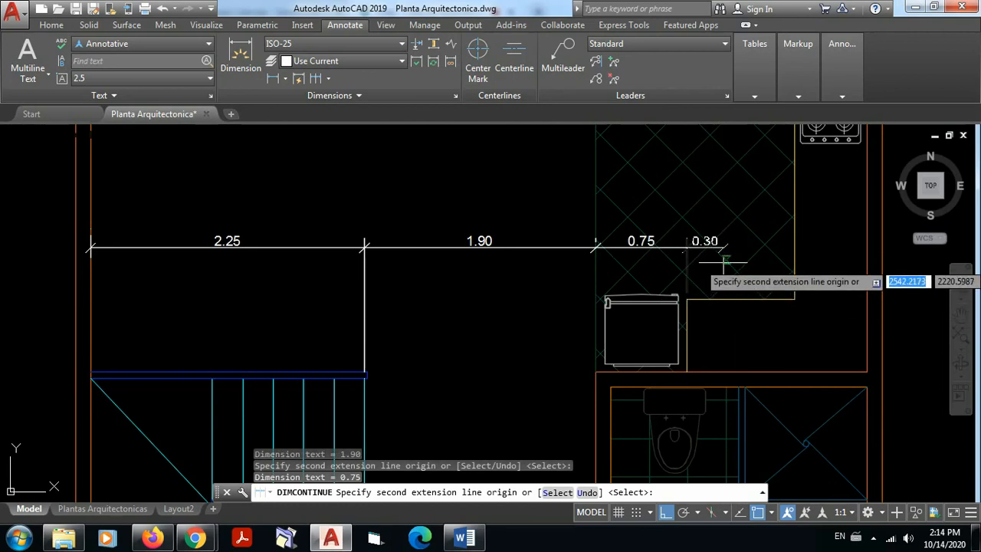
left_click(794, 247)
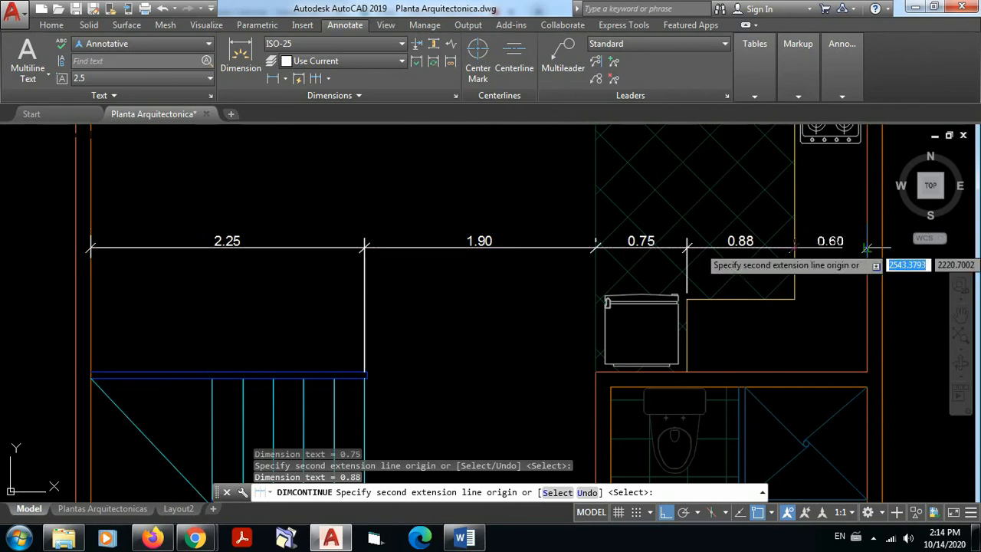
left_click(866, 247)
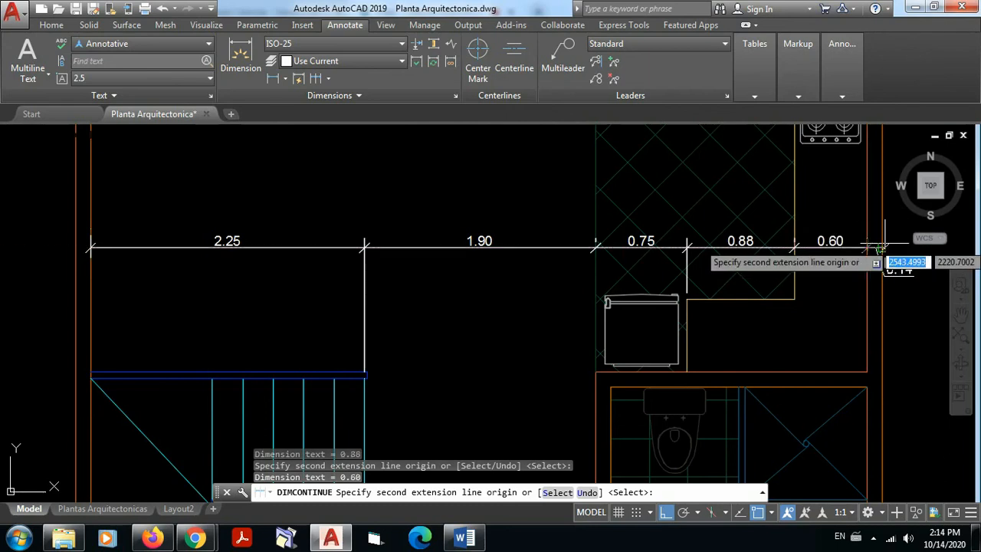
left_click(879, 246)
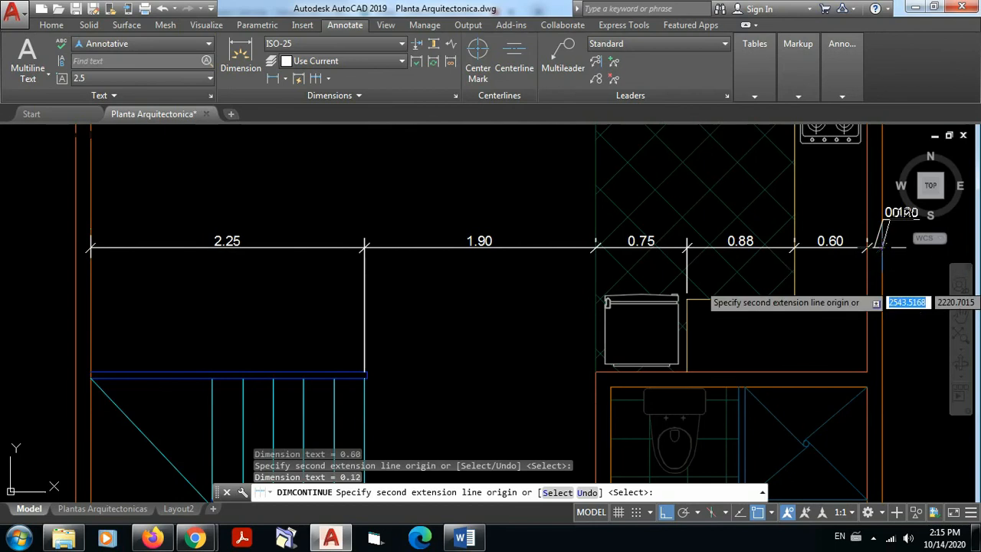
key("Escape")
Step: Examine the side wall's thickness dimension and its leader text at the kitchen end of the chain
mouse_move(906, 286)
middle_mouse_down()
mouse_move(875, 301)
mouse_move(857, 328)
middle_mouse_up()
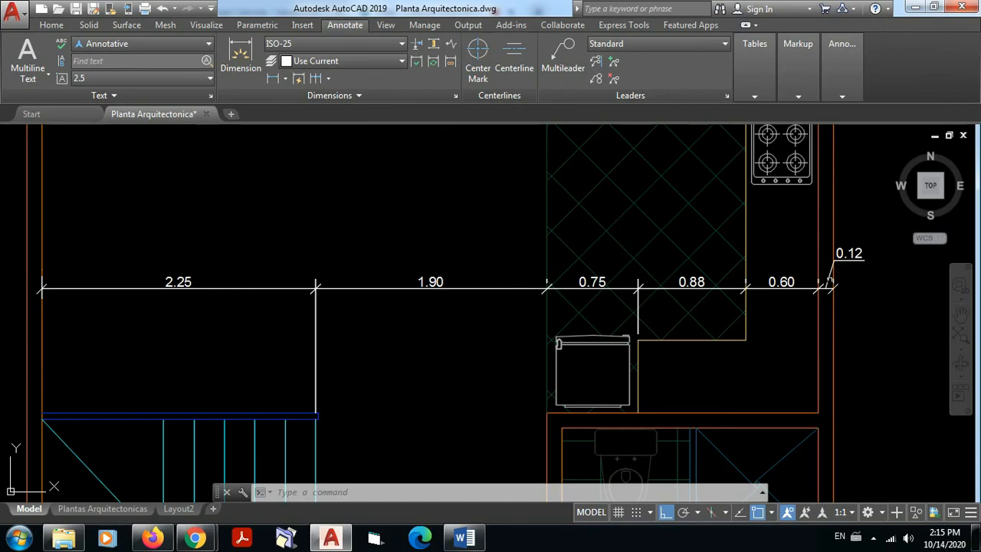
scroll(831, 281, "up", 5)
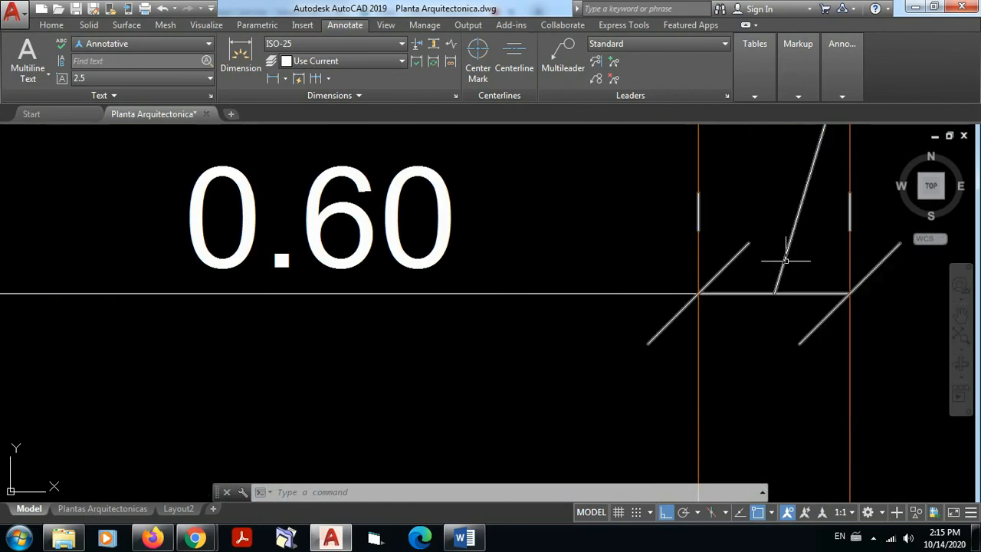
scroll(777, 278, "down", 4)
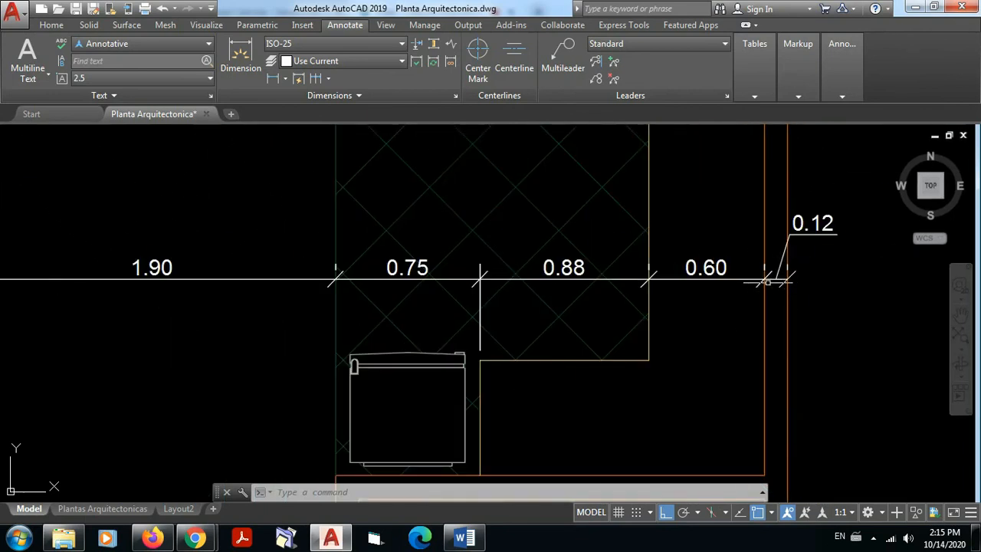
left_click(791, 234)
left_click(821, 233)
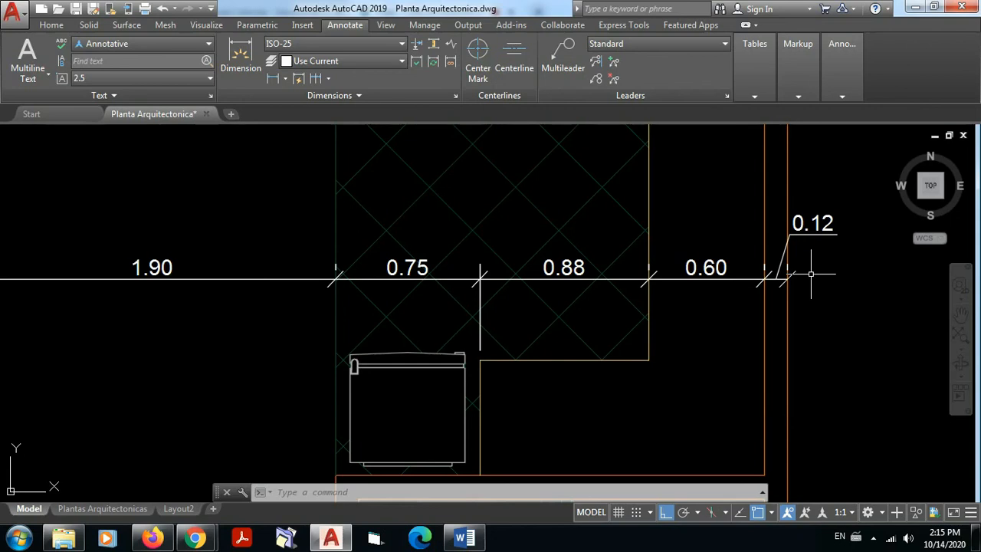
Step: Replace the kitchen side wall's leader-style thickness dimension with a linear dimension between its two faces, in line with the chain at axis 3
left_click(816, 235)
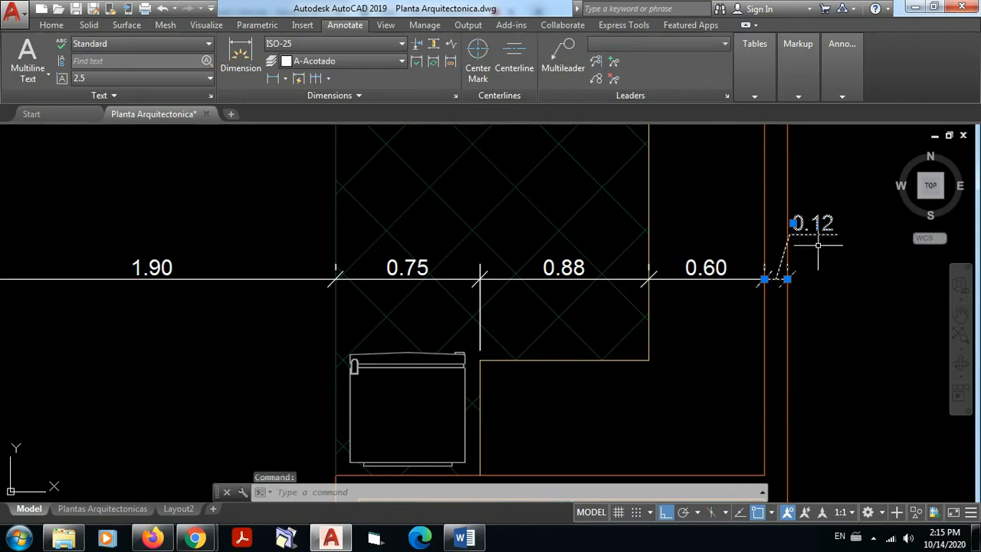
key("Delete")
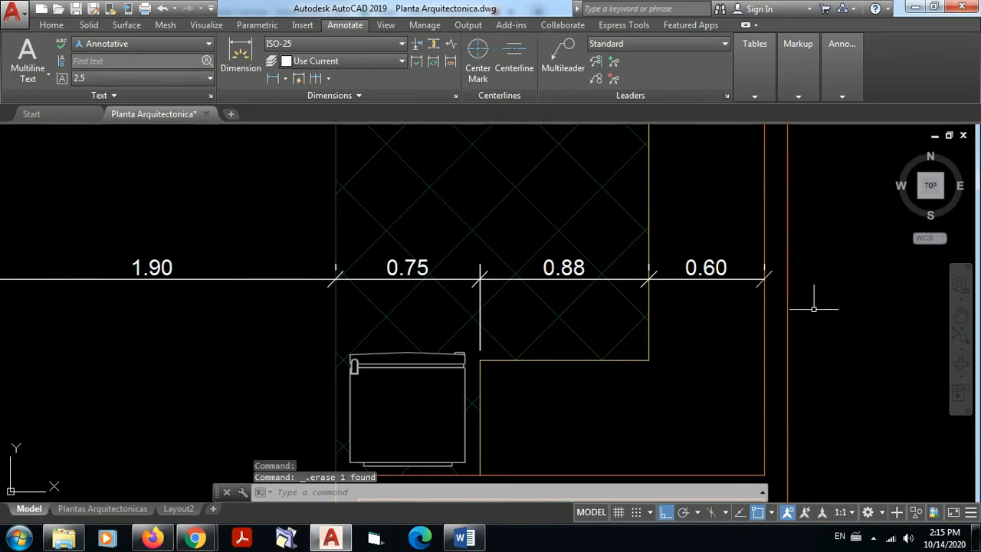
left_click(272, 82)
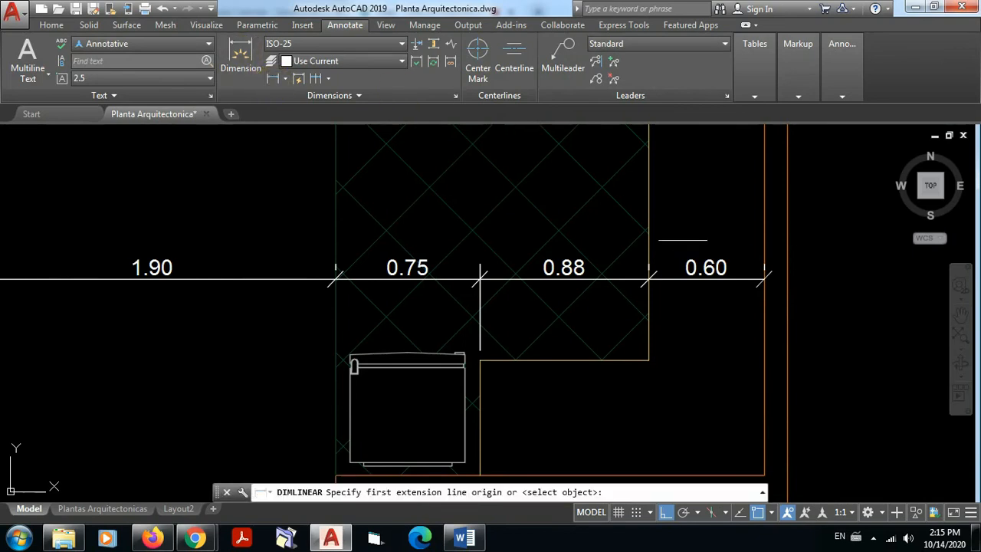
left_click(764, 279)
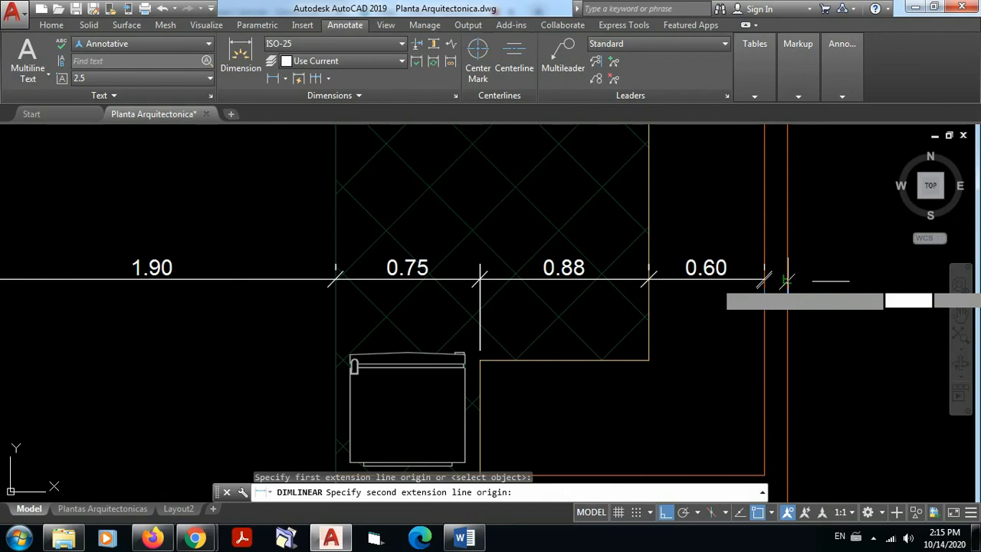
left_click(787, 281)
left_click(787, 280)
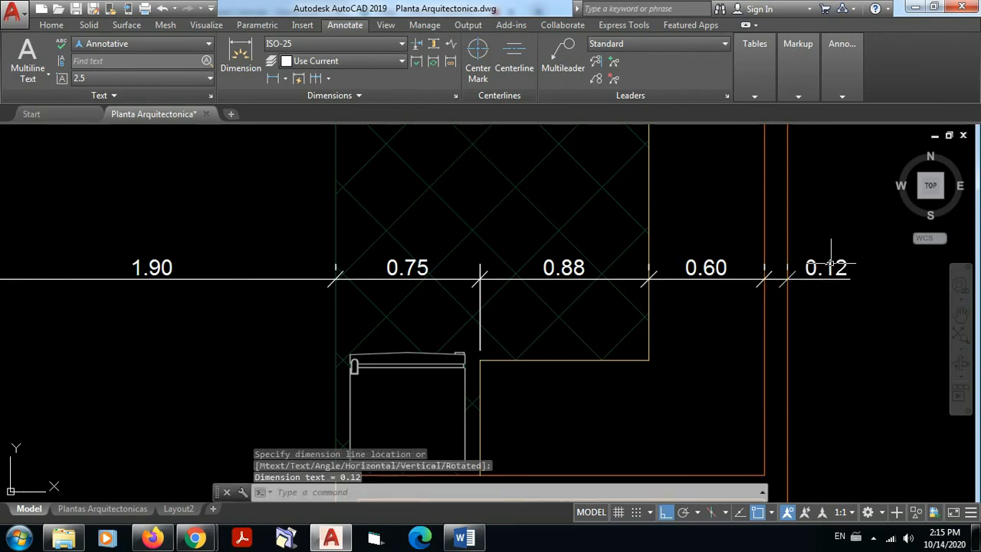
scroll(829, 283, "up", 5)
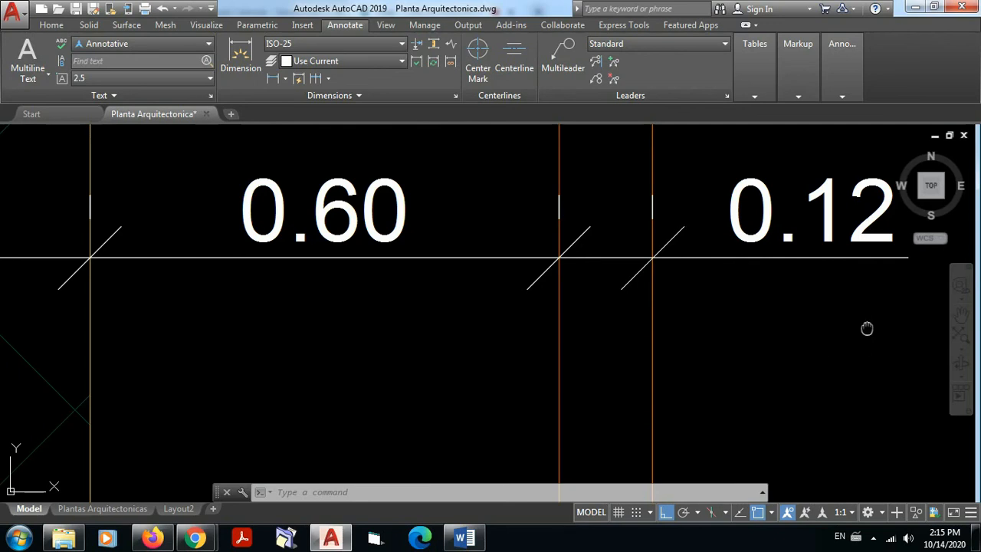
middle_click_drag(867, 328, 739, 349)
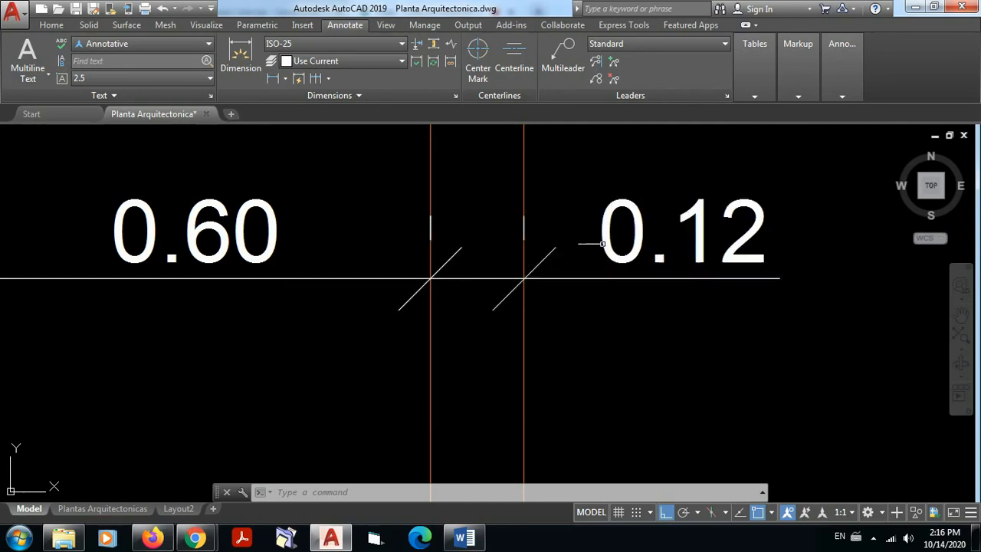
scroll(575, 279, "down", 8)
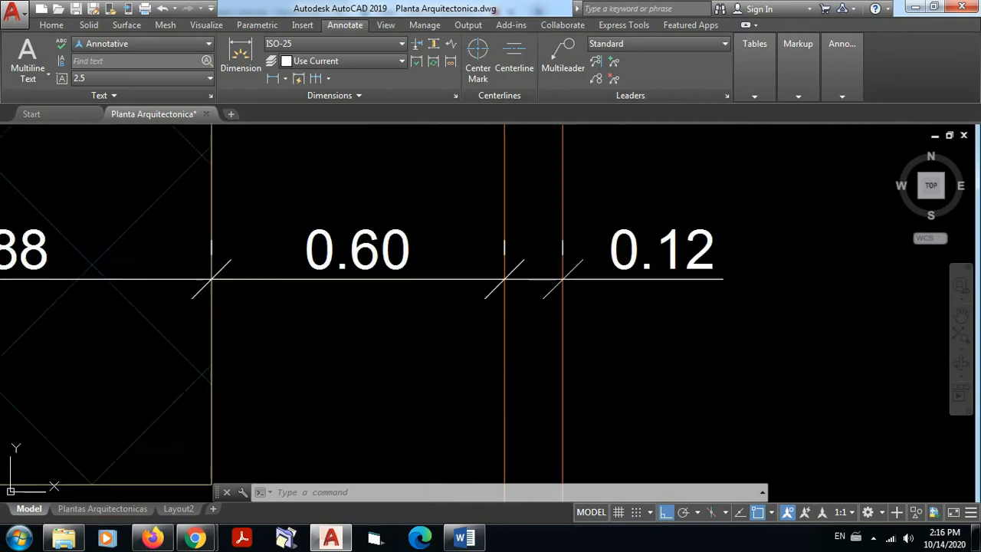
Step: Add a linear dimension for the thickness of the side wall on the stair side, in line with the chain at axis 3
mouse_move(339, 279)
middle_mouse_down()
mouse_move(521, 286)
mouse_move(604, 271)
middle_mouse_up()
middle_click_drag(525, 286, 509, 288)
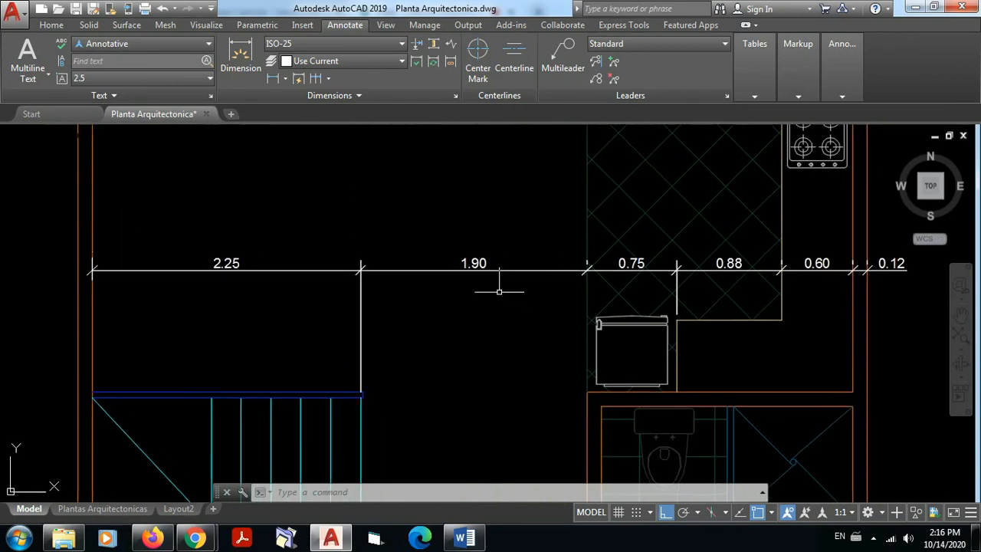
middle_click_drag(245, 315, 279, 314)
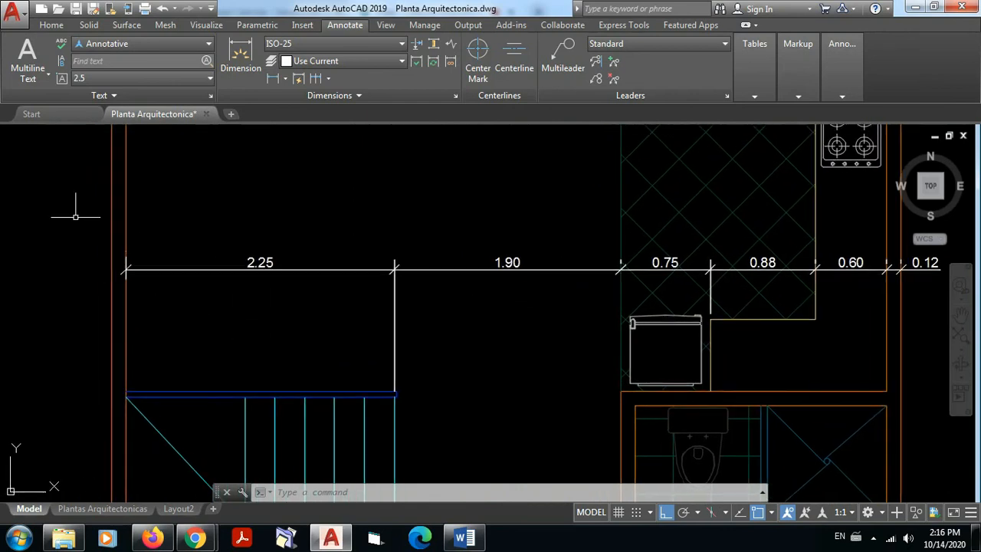
left_click(273, 78)
scroll(126, 264, "up", 6)
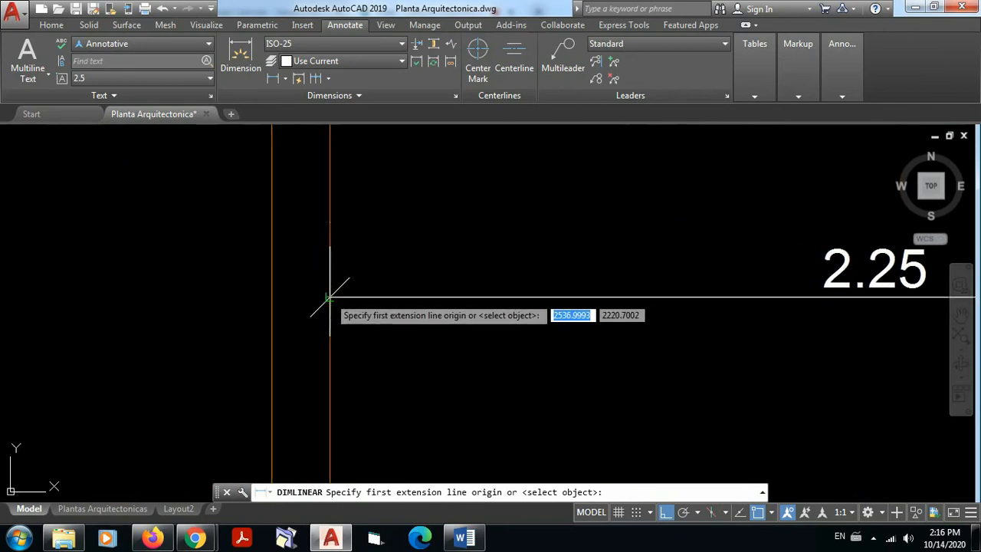
scroll(390, 338, "down", 2)
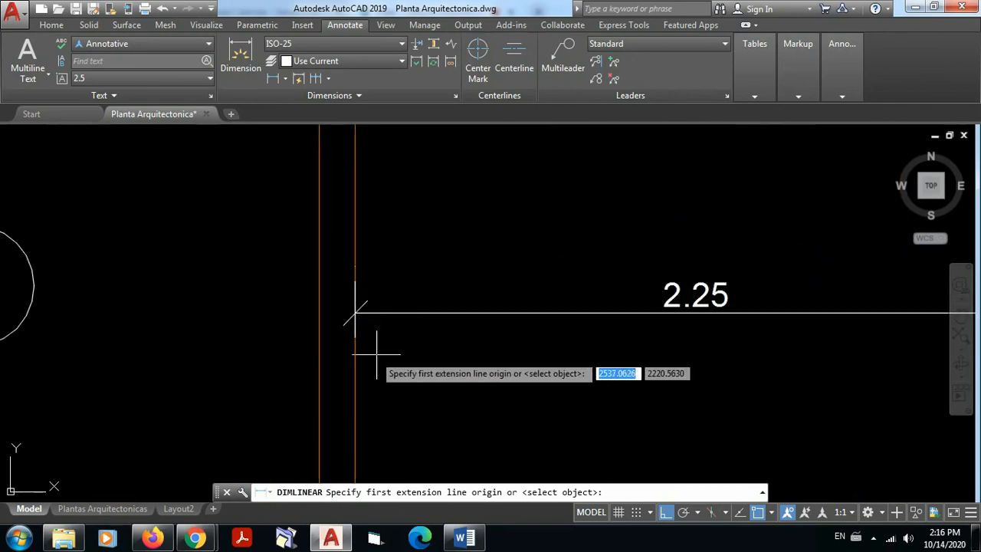
left_click(354, 313)
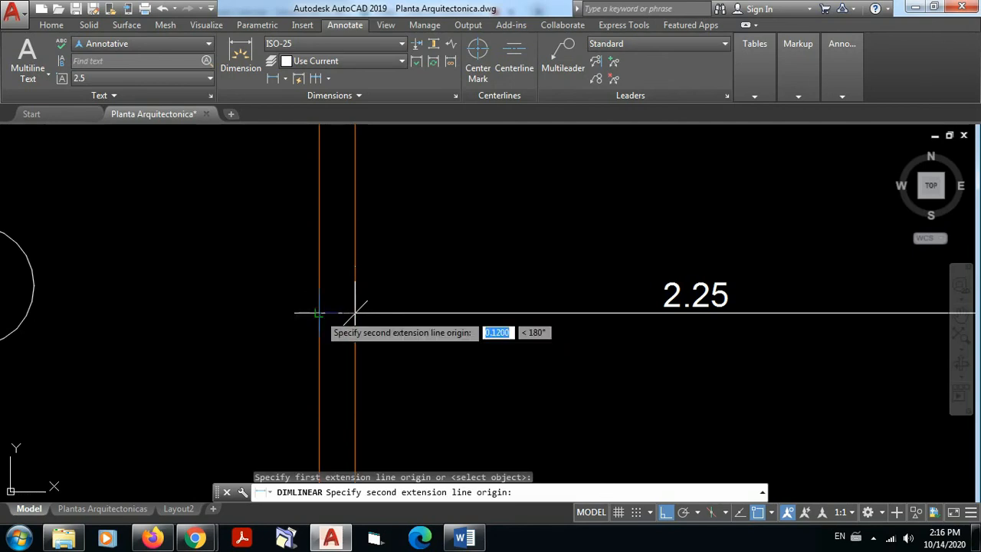
left_click(318, 313)
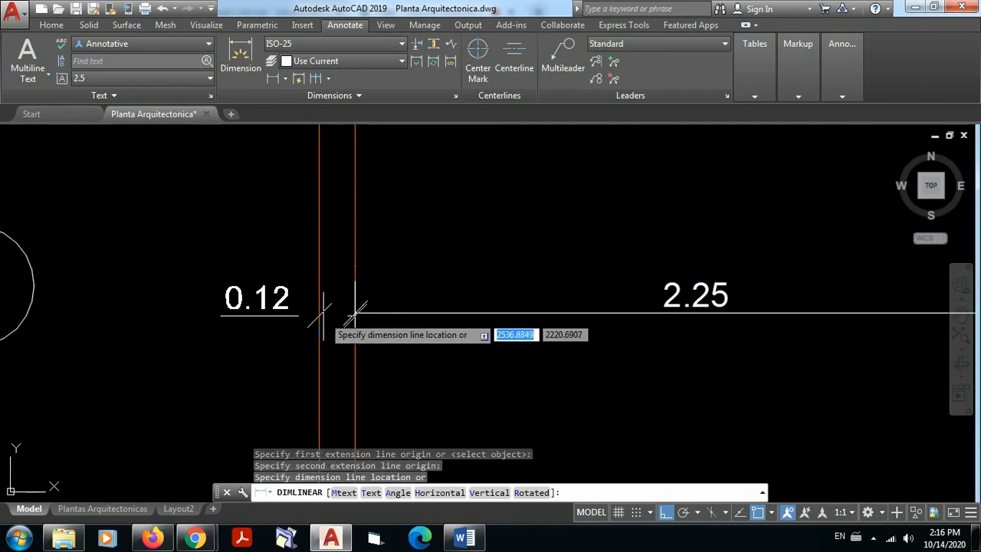
left_click(423, 313)
Step: Add a horizontal linear dimension below the stairs near axis 4, from the side wall's inner face to the last tread line
scroll(479, 376, "down", 5)
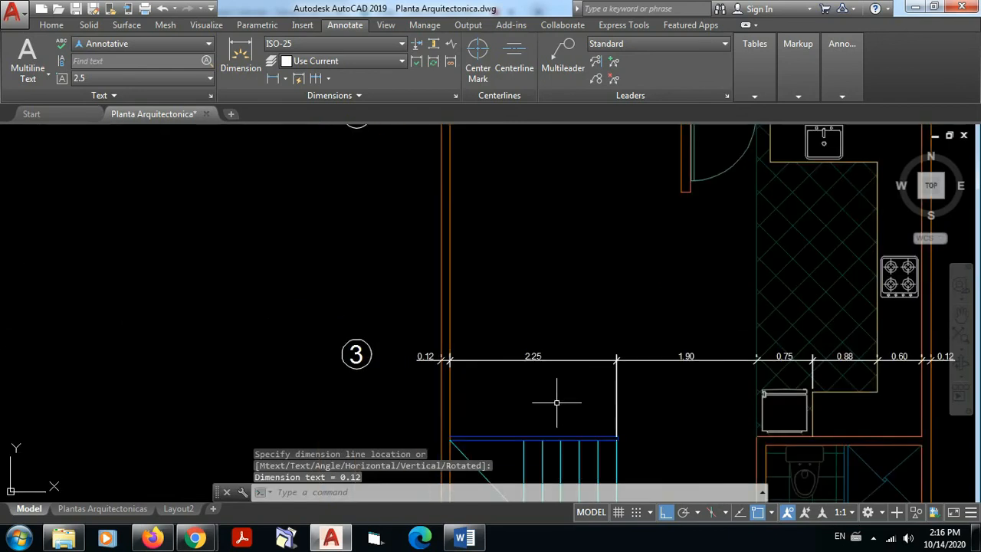
middle_click_drag(565, 396, 427, 322)
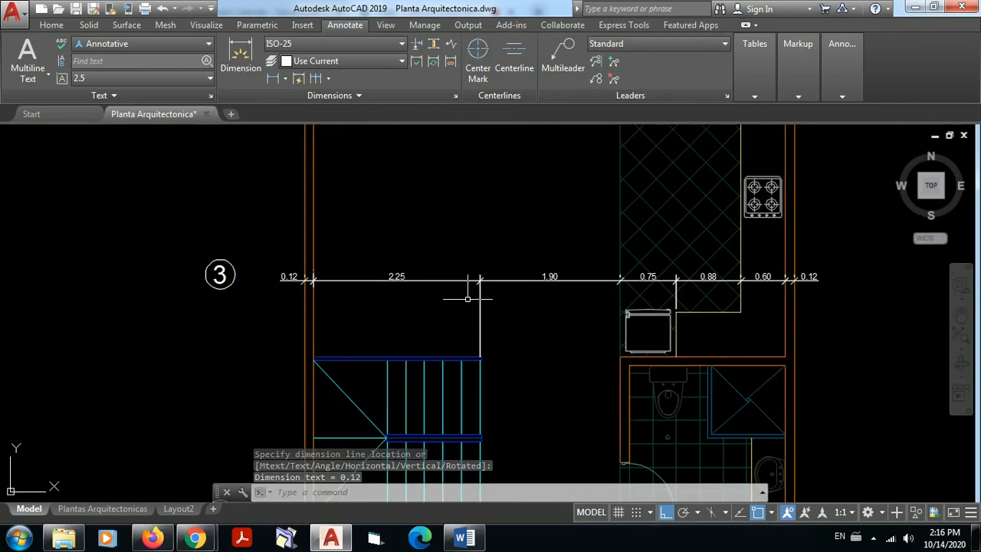
scroll(469, 298, "down", 2)
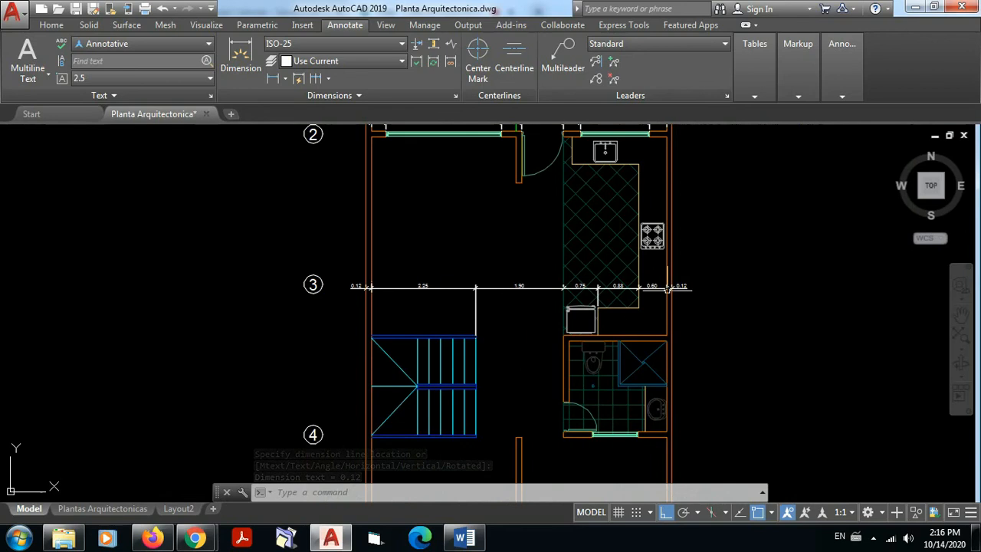
scroll(525, 352, "down", 2)
middle_click_drag(526, 358, 520, 251)
scroll(506, 312, "up", 4)
scroll(505, 312, "up", 4)
mouse_move(502, 312)
middle_mouse_down()
mouse_move(437, 350)
mouse_move(419, 340)
middle_mouse_up()
scroll(419, 333, "down", 2)
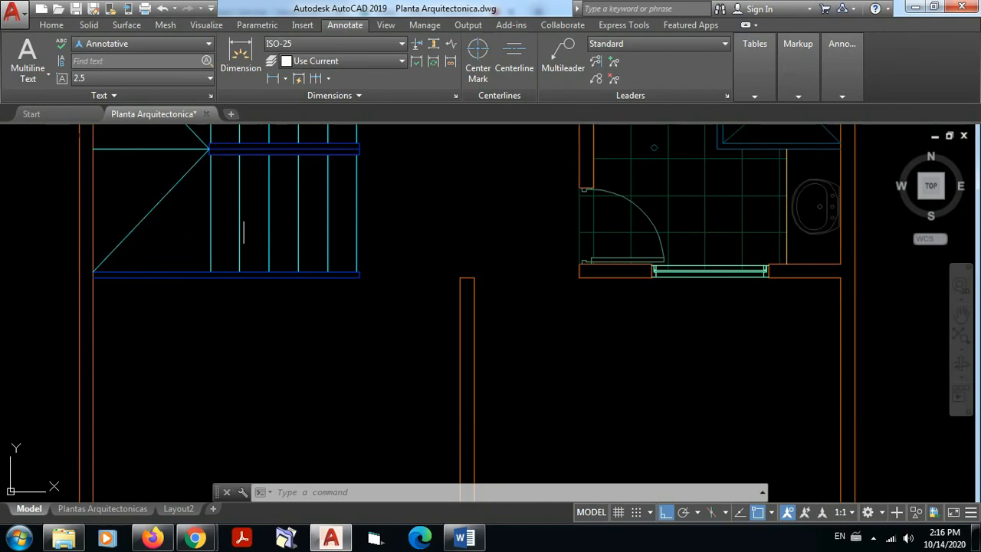
left_click(277, 79)
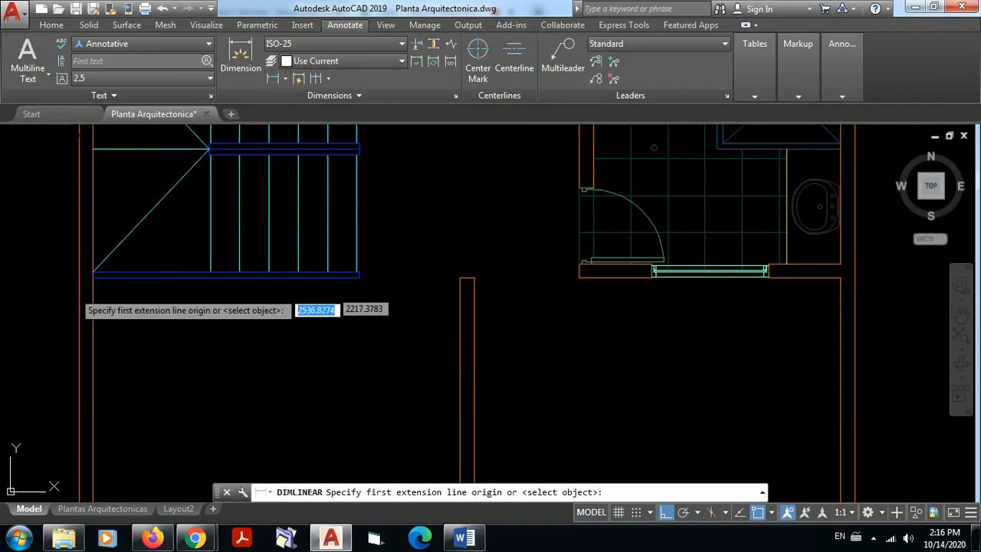
left_click(92, 320)
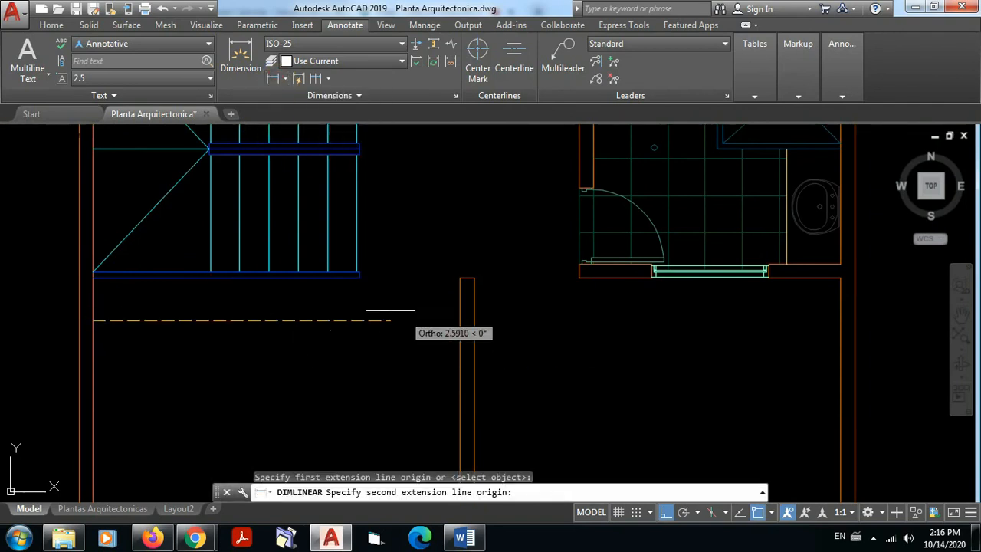
scroll(387, 314, "up", 2)
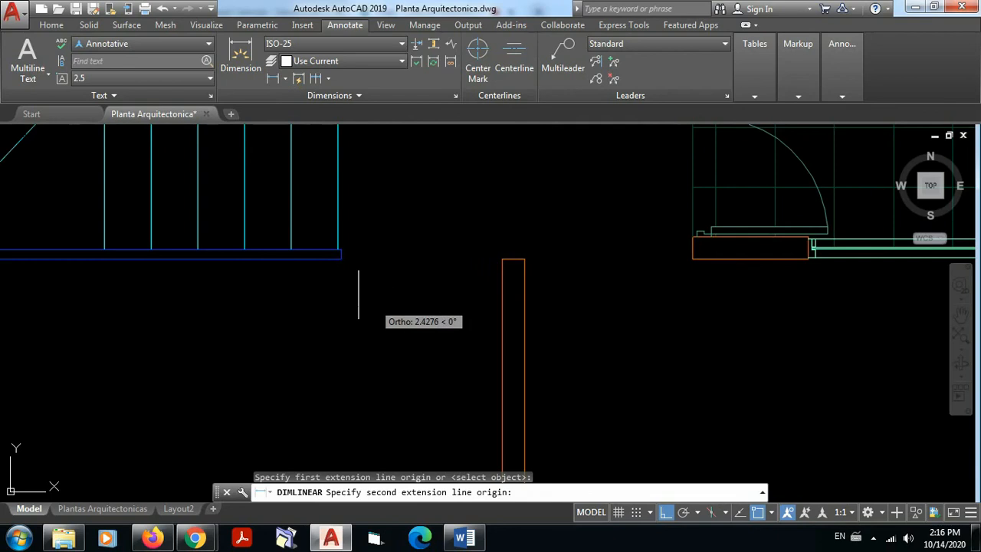
left_click(337, 249)
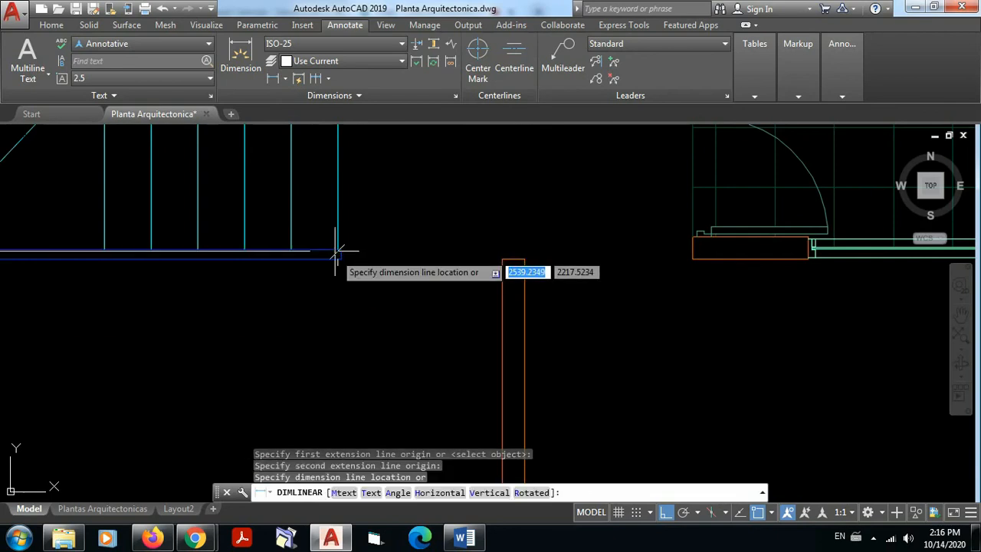
left_click(337, 340)
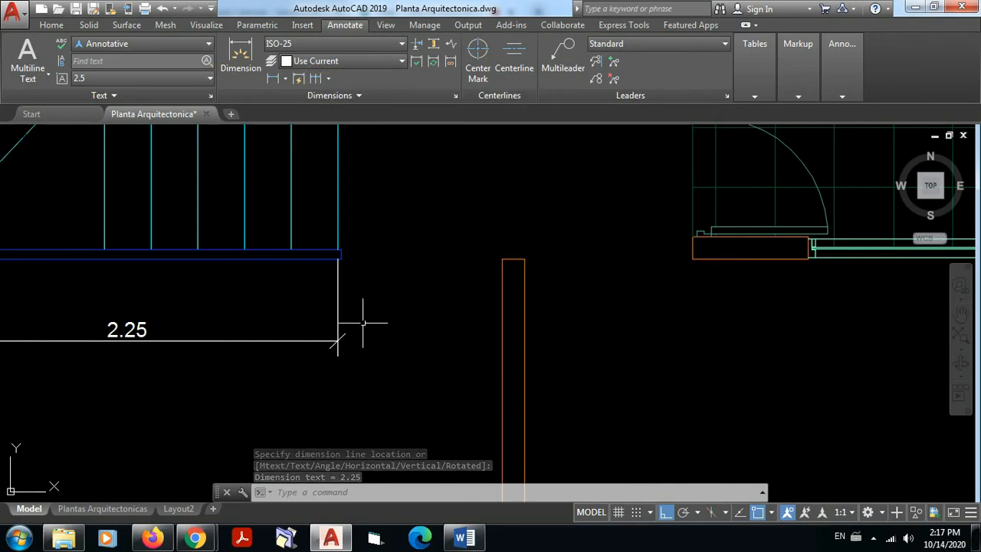
Step: Move the dimension line of the stair dimension near axis 4 slightly closer to the staircase
mouse_move(337, 340)
middle_mouse_down()
mouse_move(407, 307)
mouse_move(654, 286)
mouse_move(467, 313)
middle_mouse_up()
scroll(685, 311, "down", 2)
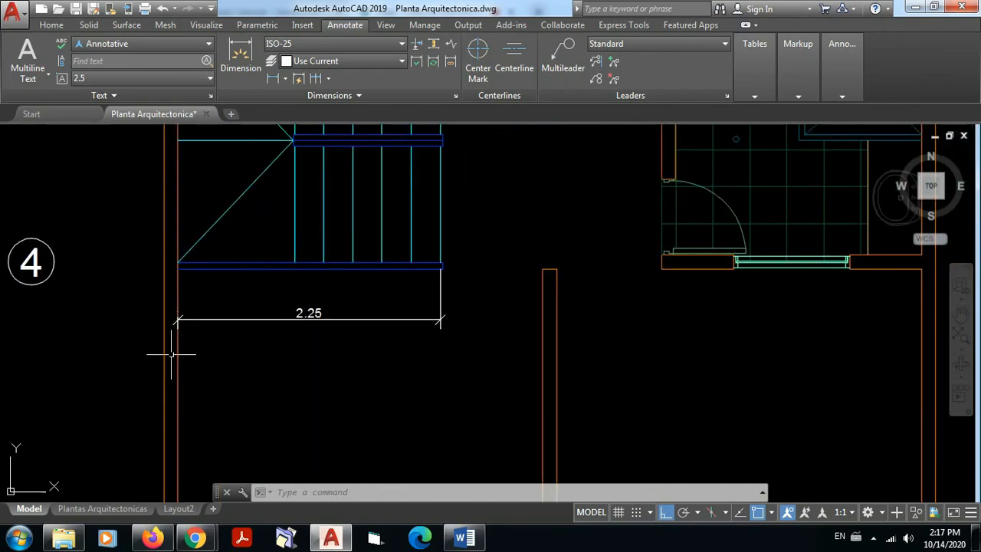
left_click(357, 319)
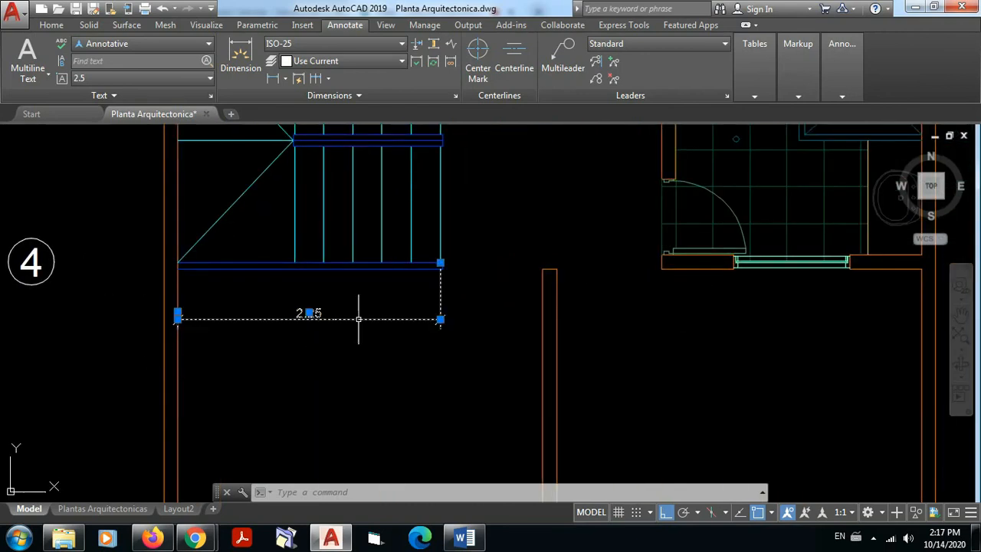
mouse_move(309, 312)
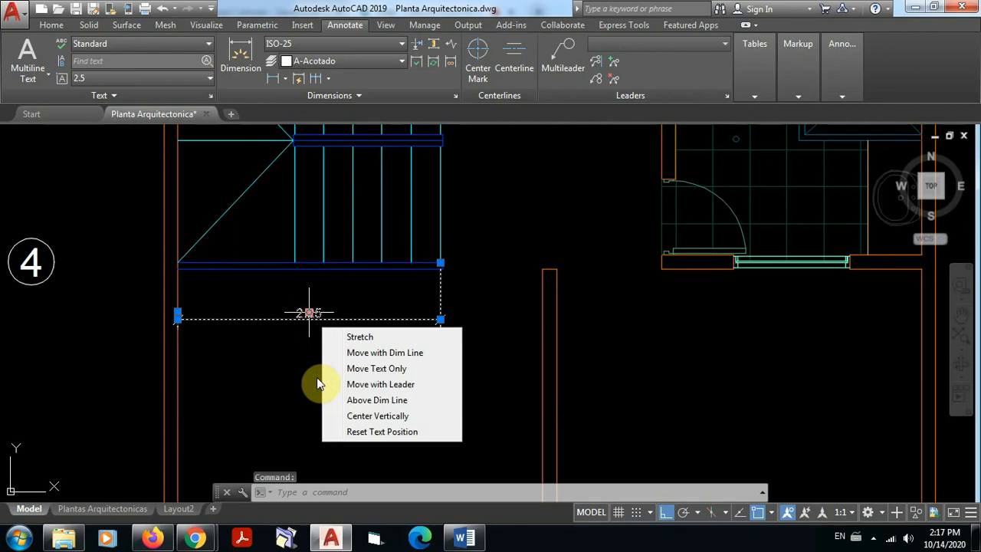
left_click(311, 311)
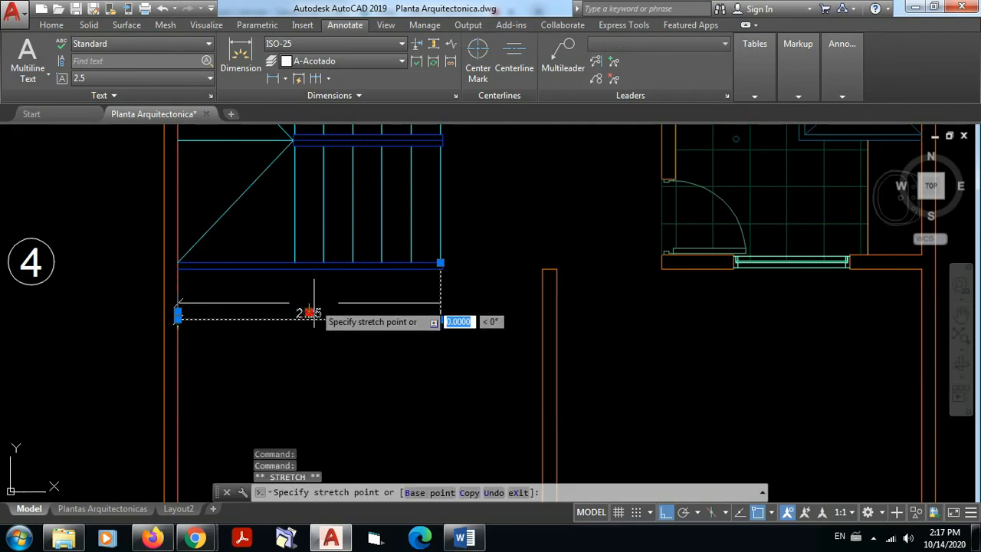
left_click(317, 297)
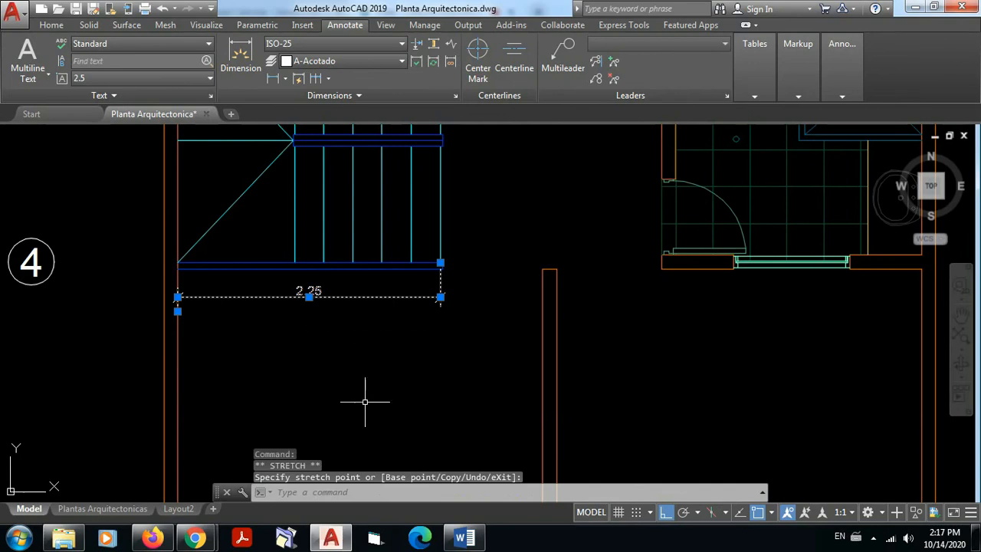
key("Escape")
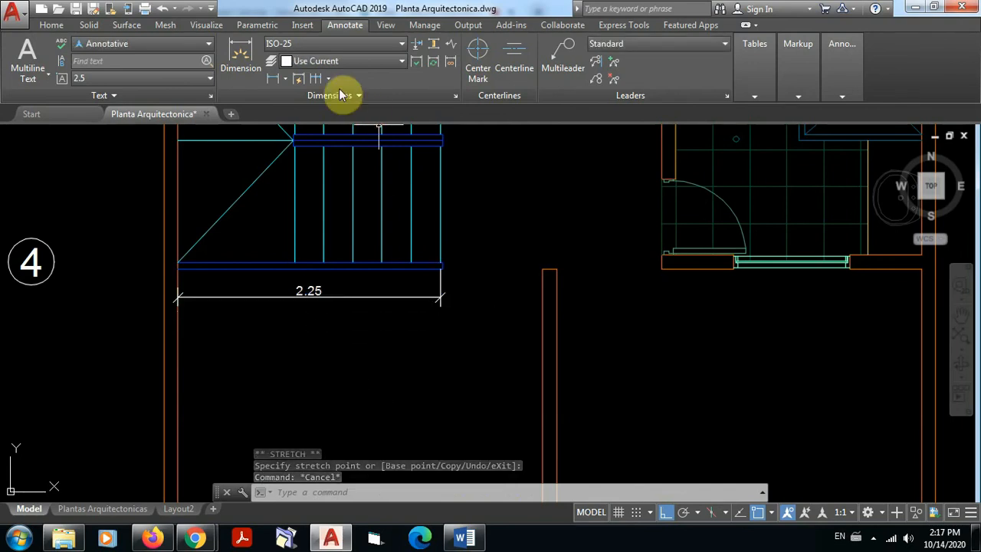
Step: Continue the stair dimension near axis 4 to both faces of the central partition wall and on to the bathroom wall's near end
left_click(316, 78)
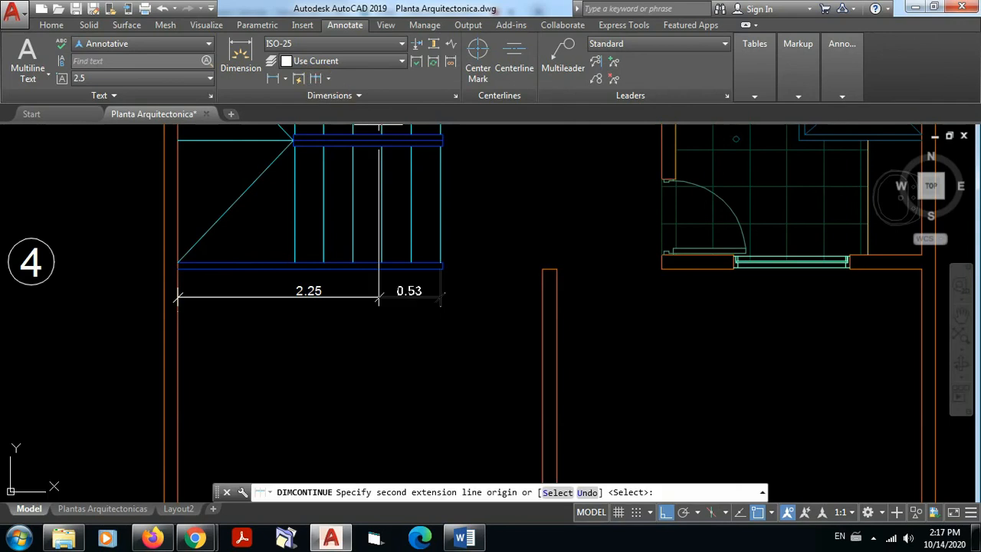
left_click(546, 298)
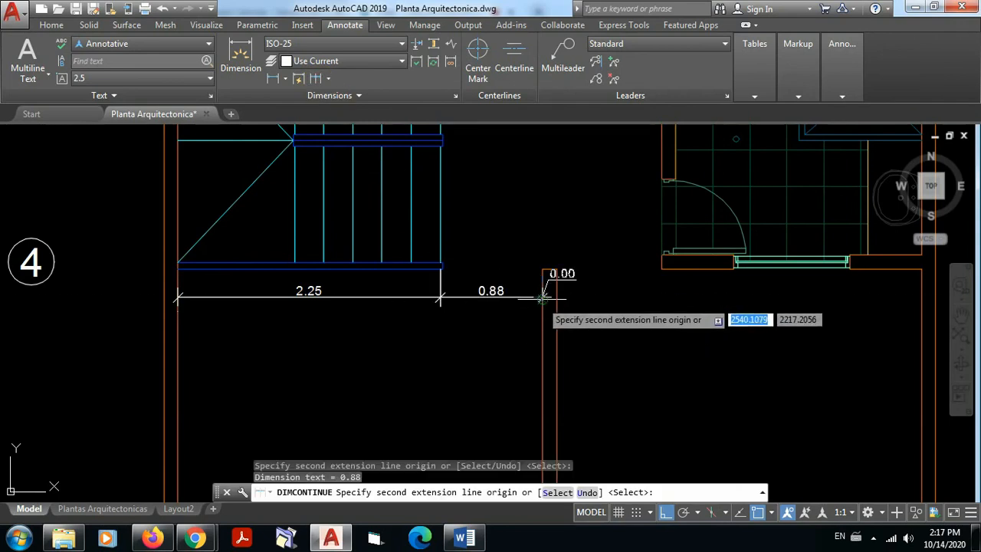
left_click(556, 298)
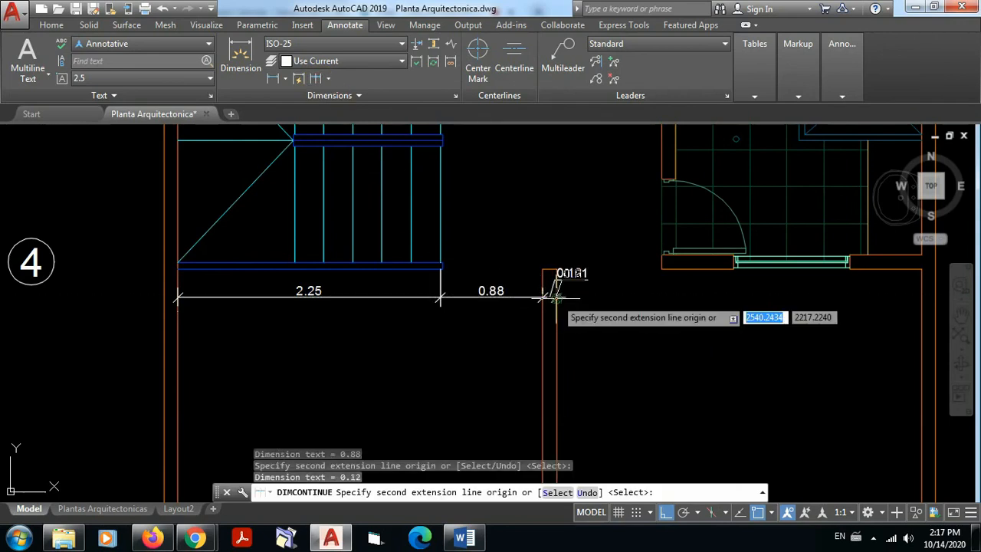
left_click(660, 298)
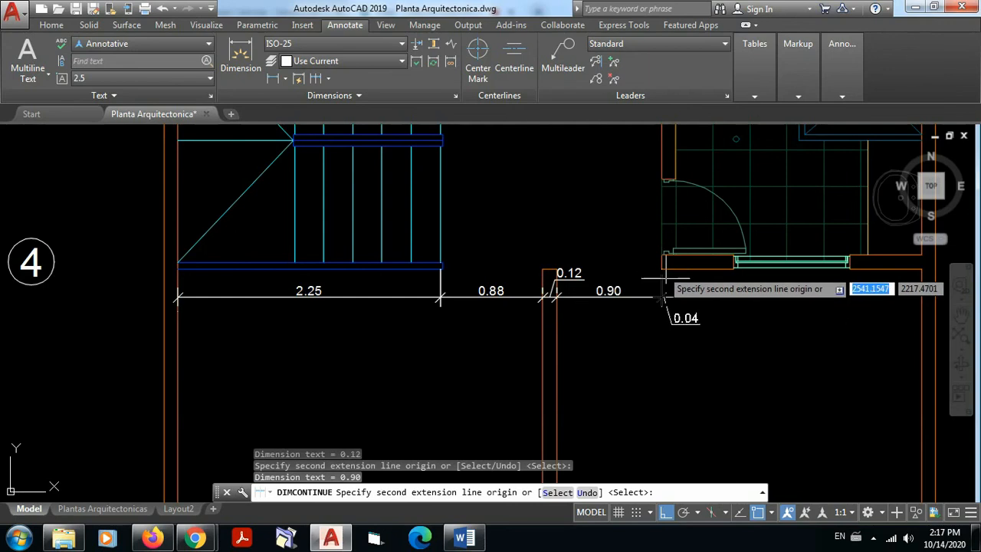
Step: Extend the continued chain at axis 4 to both ends of the bathroom window and the far side wall's inner face
scroll(740, 282, "up", 4)
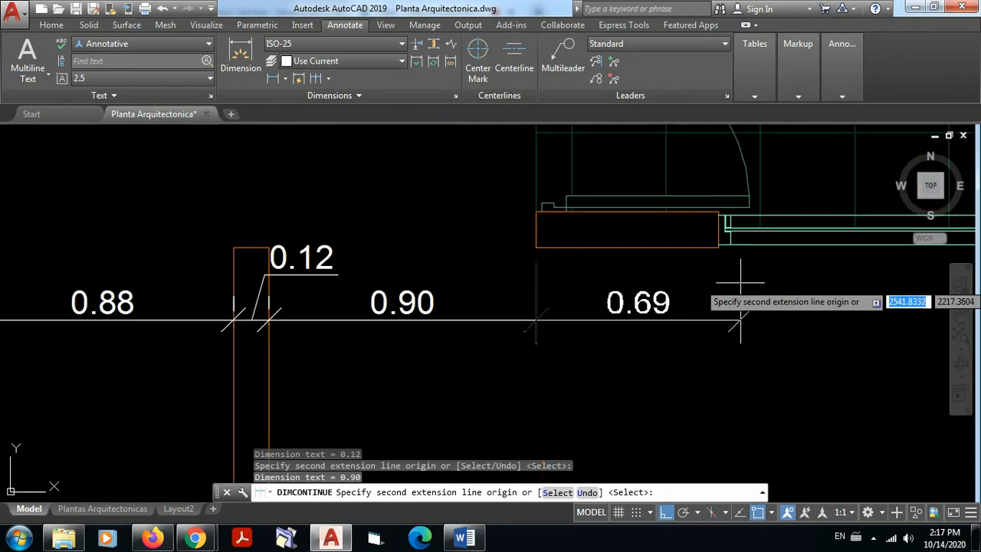
left_click(720, 247)
scroll(774, 339, "down", 4)
middle_click_drag(786, 346, 591, 339)
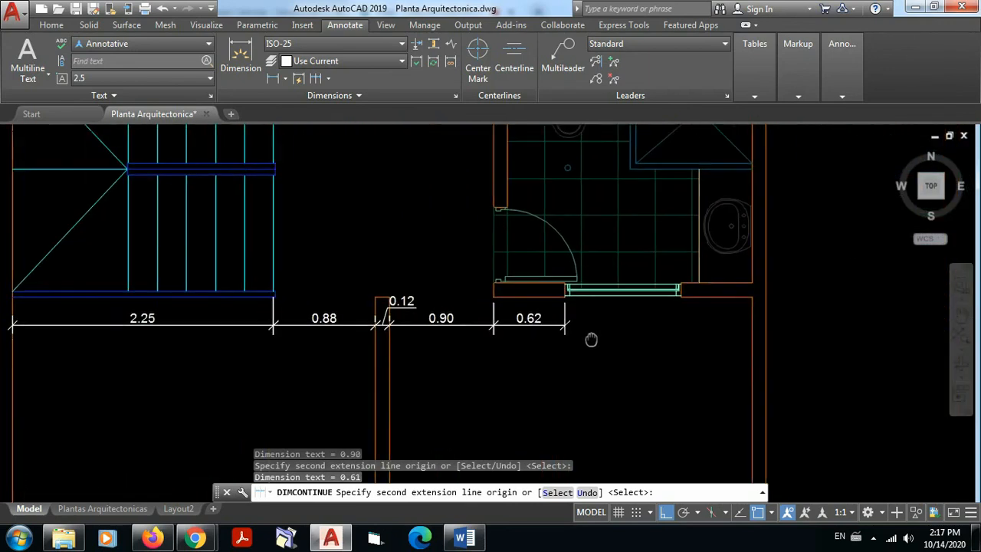
scroll(654, 322, "up", 2)
left_click(649, 276)
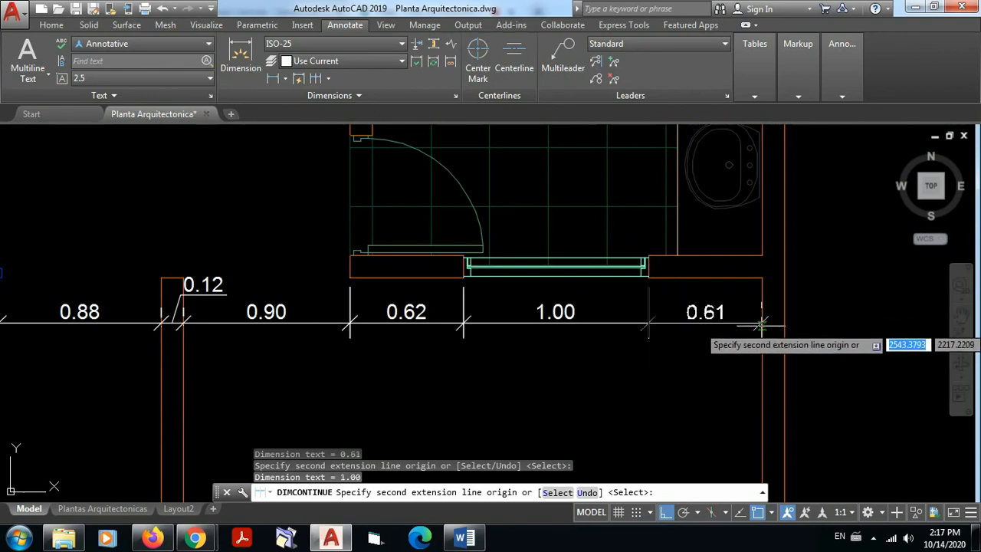
left_click(761, 325)
key("Escape")
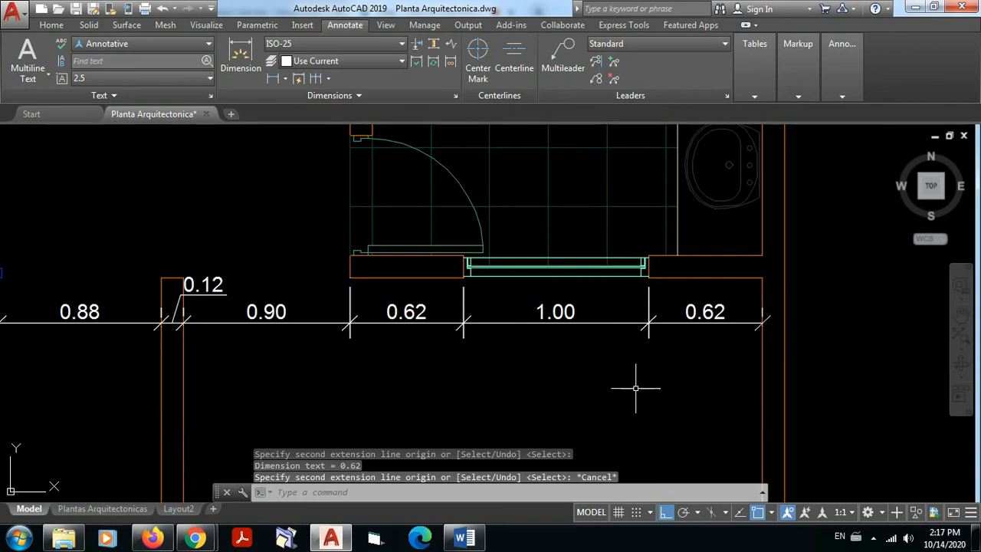
Step: Delete the leader-style thickness dimension of the central partition wall from the chain at axis 4
middle_click_drag(324, 398, 697, 381)
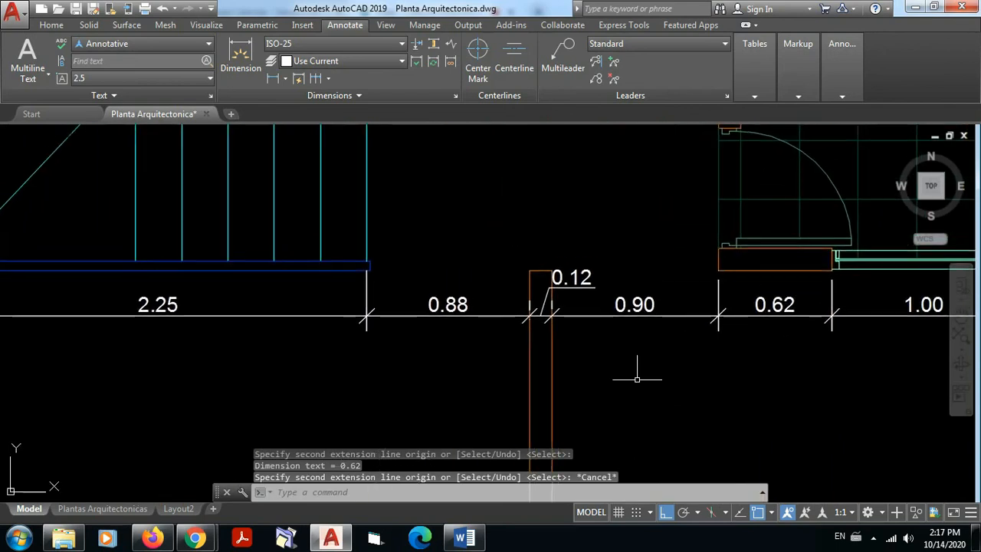
scroll(637, 379, "down", 2)
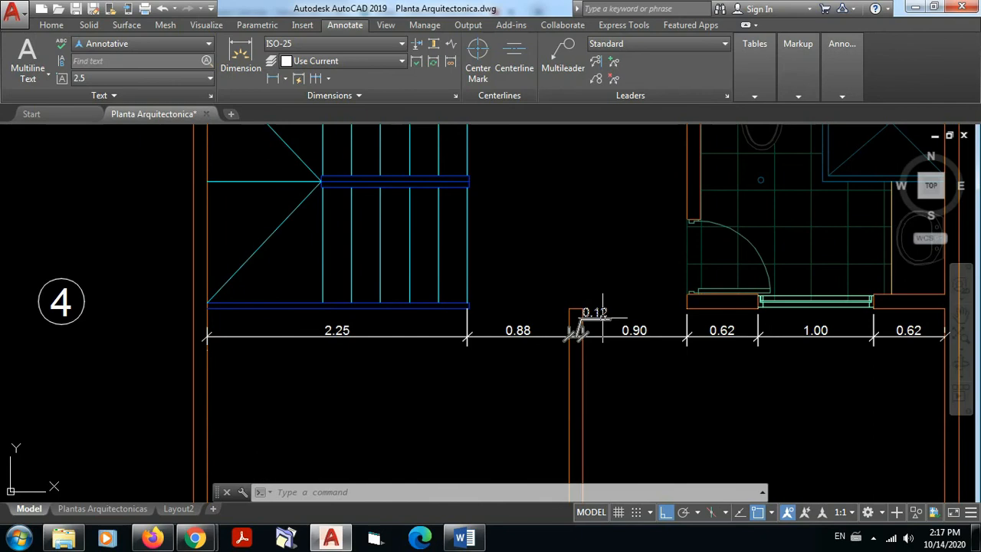
scroll(596, 324, "up", 2)
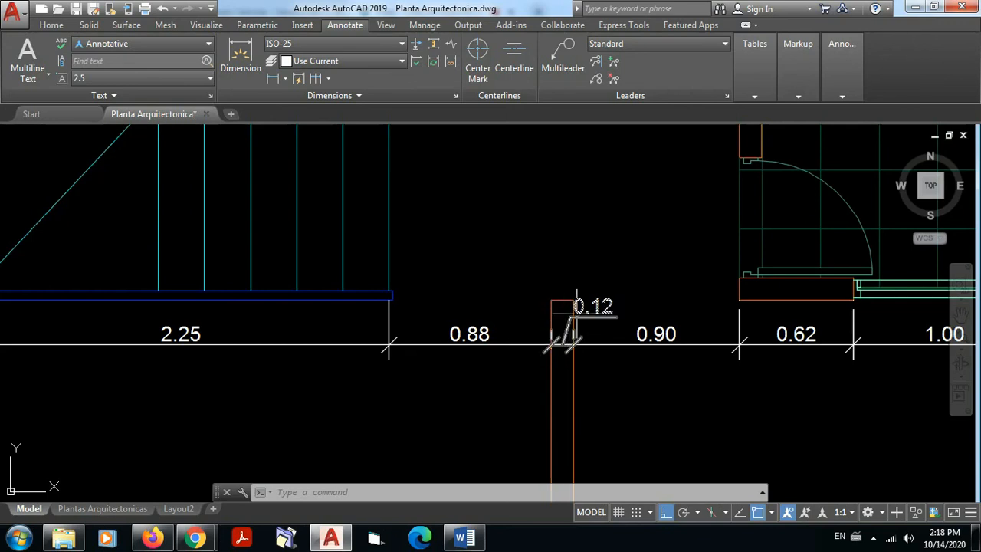
left_click(598, 316)
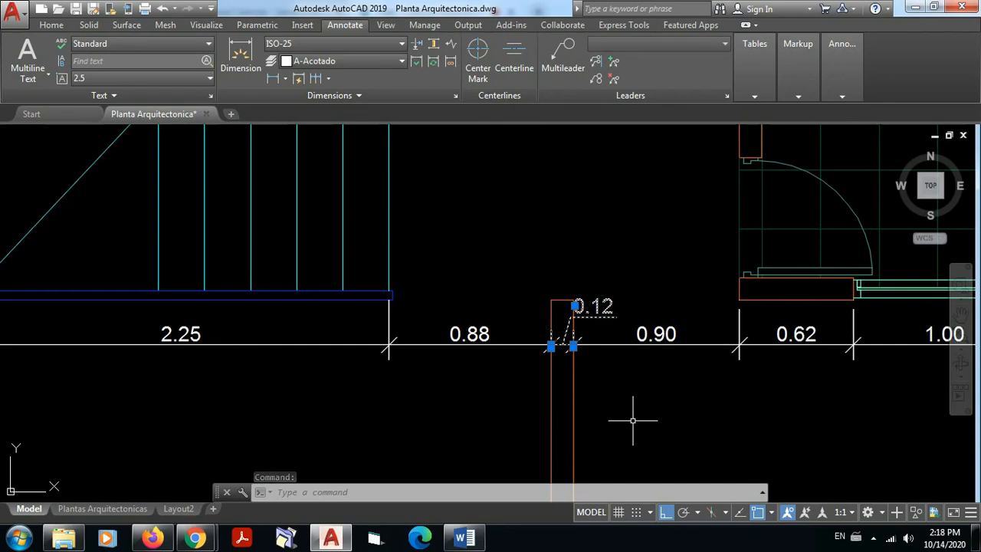
key("Delete")
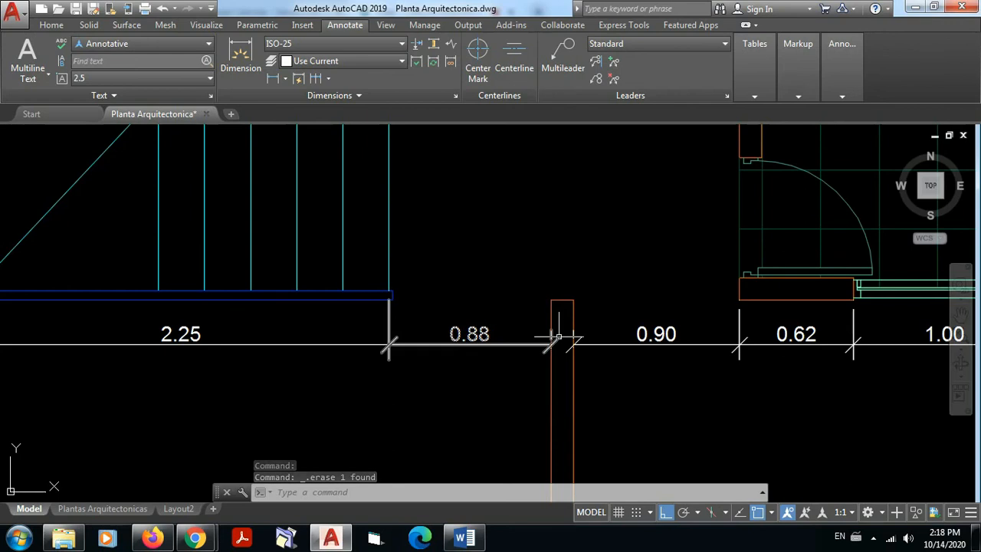
Step: Add a linear dimension for the central partition wall's thickness, placed just below the chain at axis 4
scroll(590, 372, "down", 2)
middle_click_drag(590, 372, 511, 295)
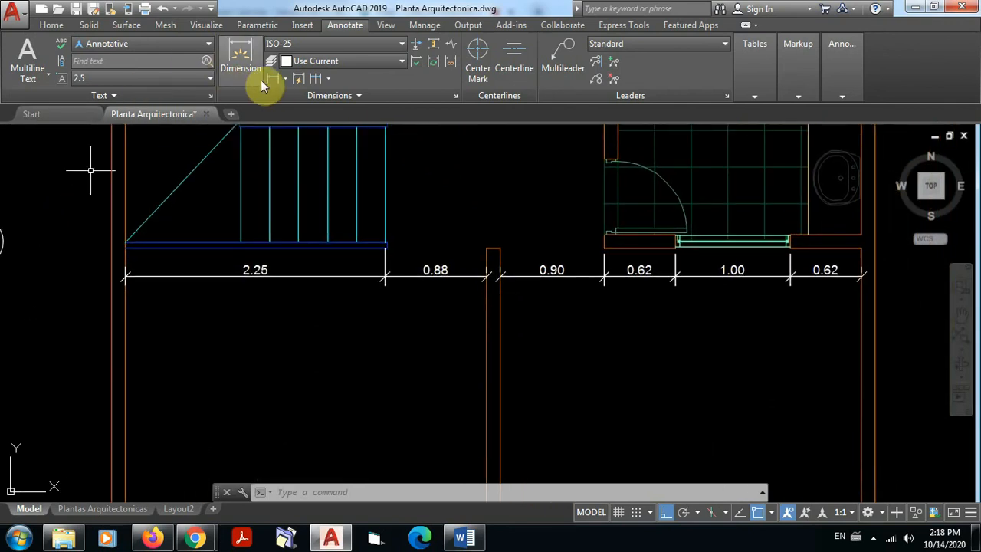
left_click(240, 57)
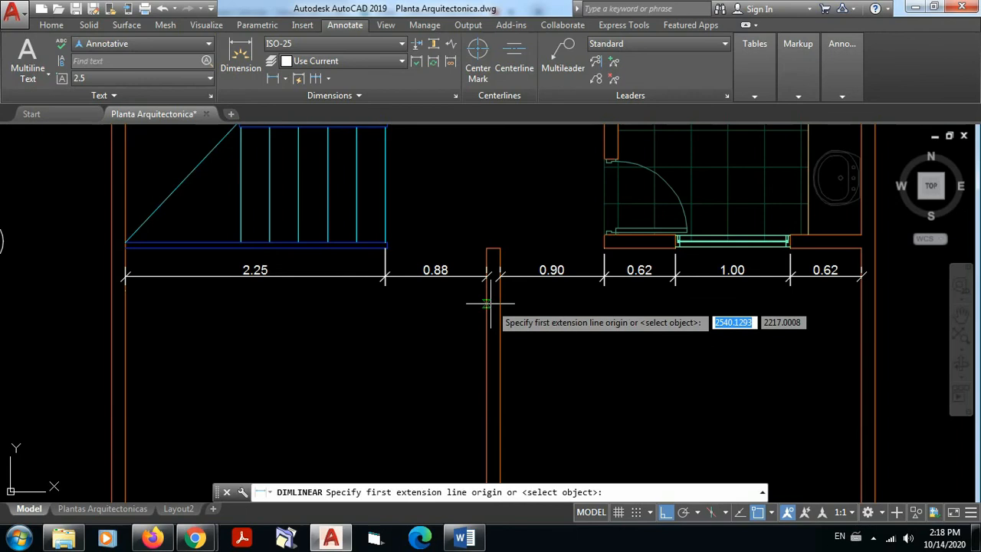
scroll(490, 310, "up", 4)
middle_click_drag(492, 277, 493, 308)
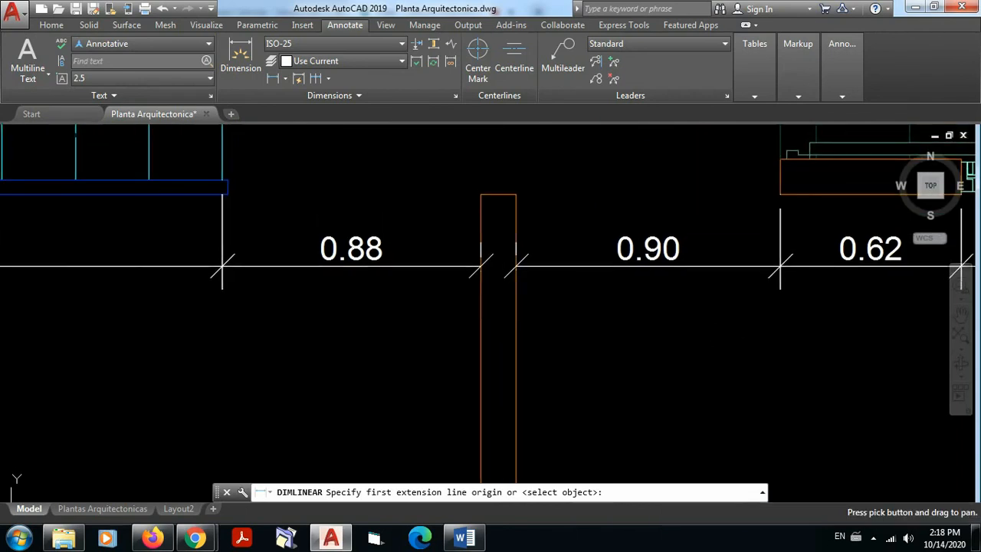
left_click(481, 307)
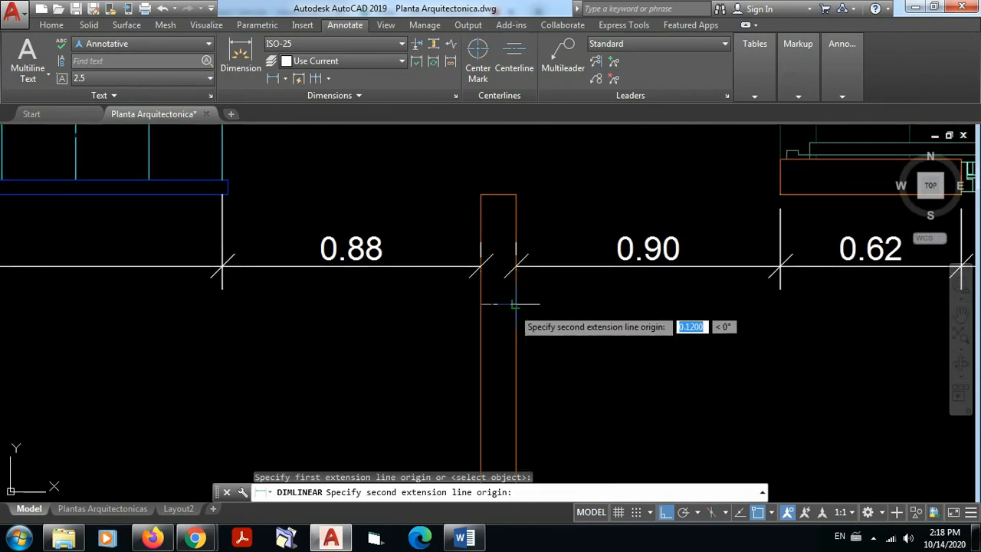
left_click(516, 307)
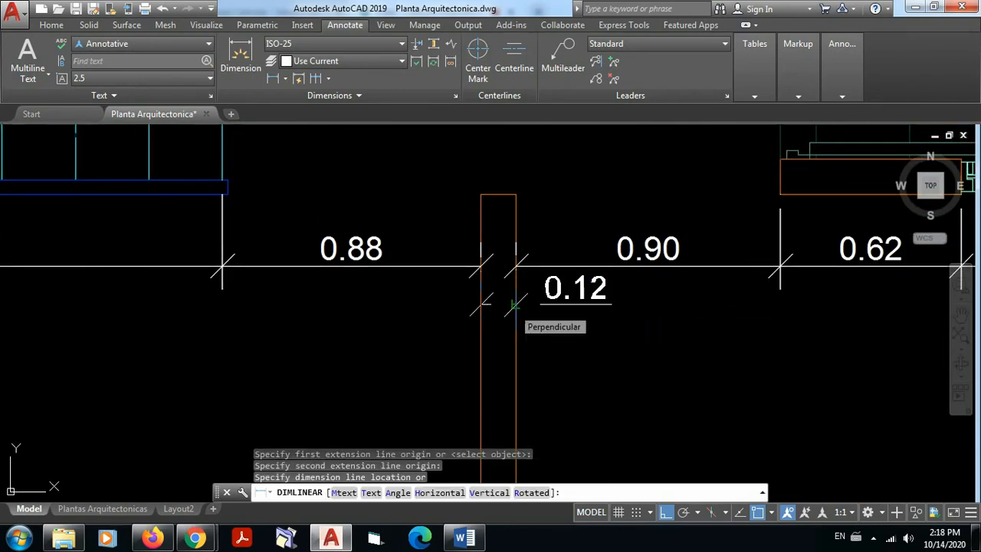
left_click(513, 306)
scroll(672, 328, "down", 3)
middle_click_drag(685, 353, 611, 357)
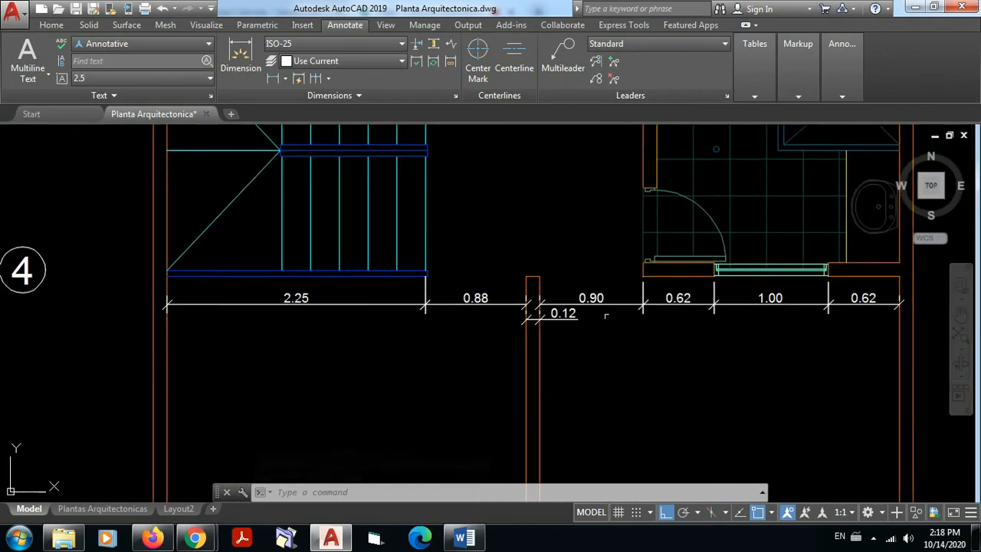
Step: Dimension the thickness of the bathroom-side outer wall linearly, level with the partition wall's thickness dimension below the chain at axis 4
scroll(556, 314, "up", 4)
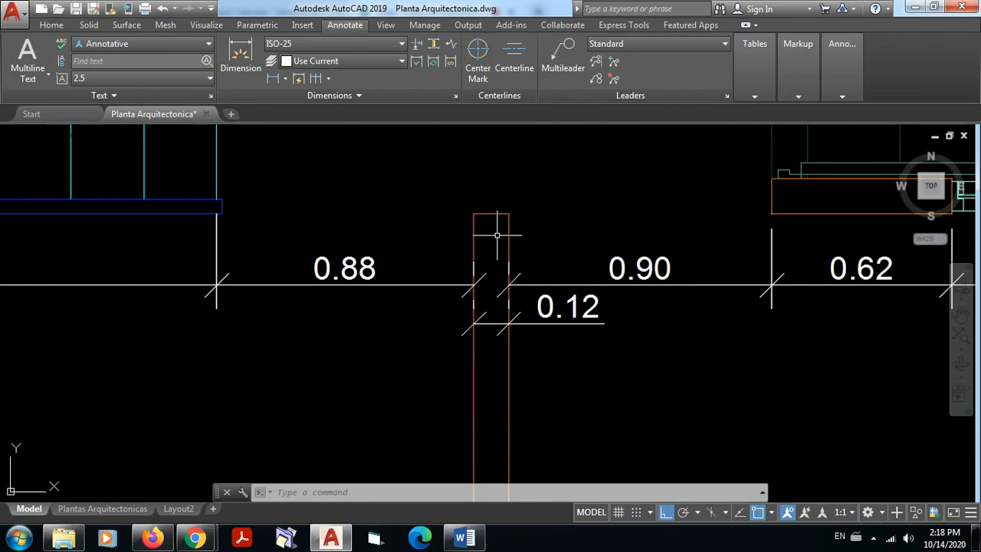
scroll(527, 298, "down", 4)
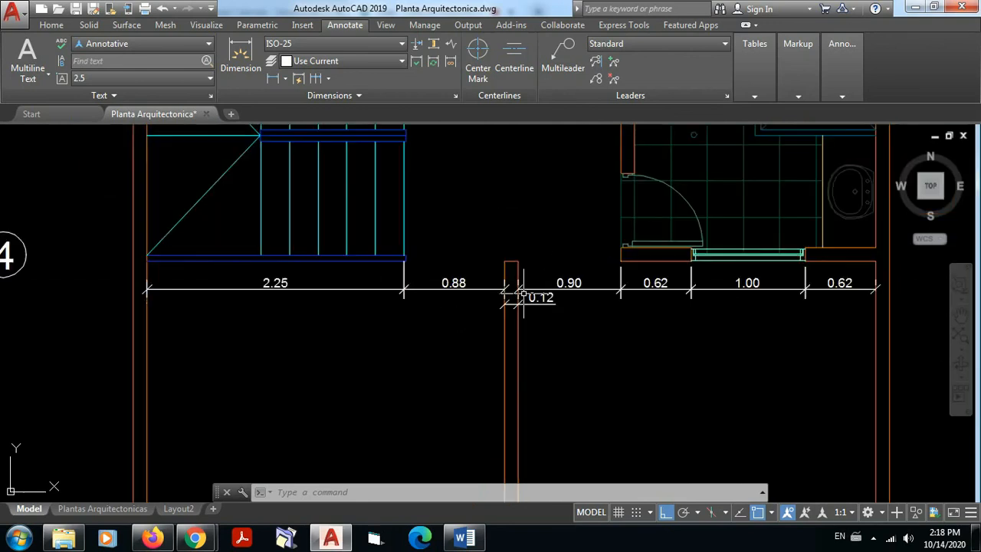
middle_click_drag(577, 320, 591, 315)
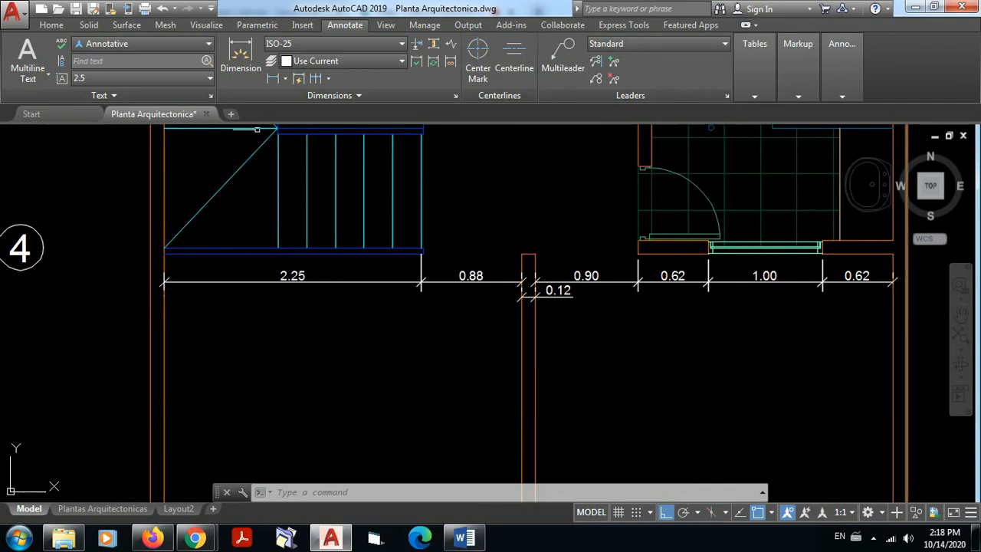
left_click(272, 78)
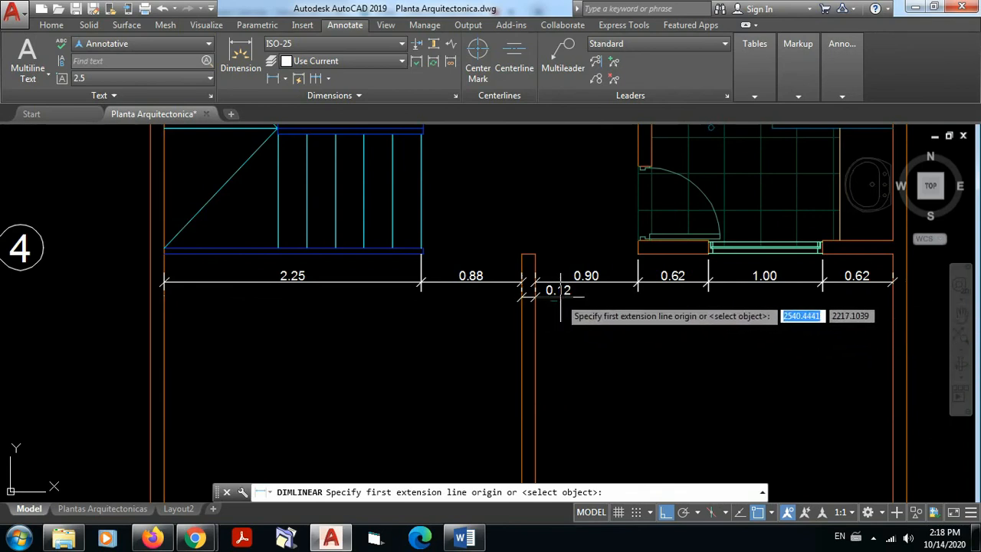
left_click(905, 296)
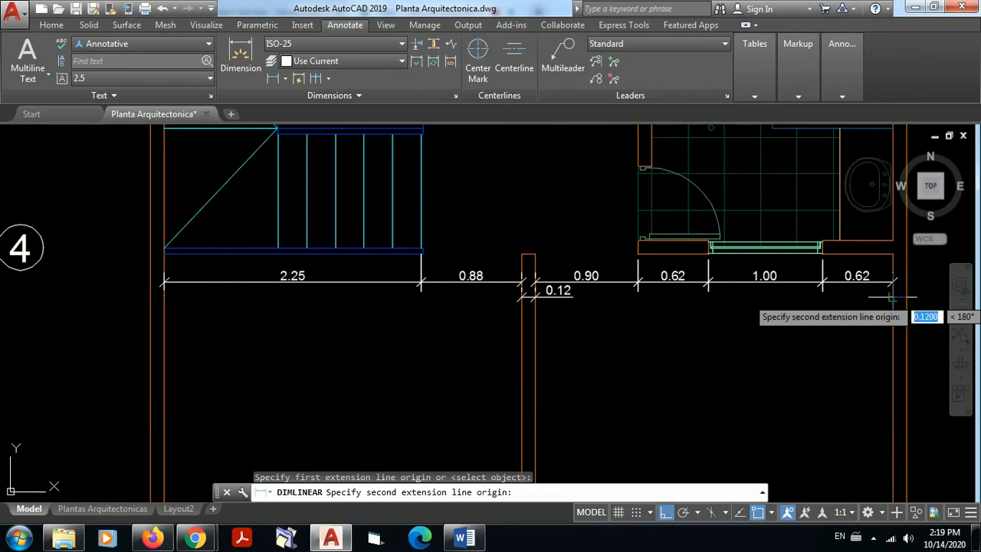
left_click(892, 296)
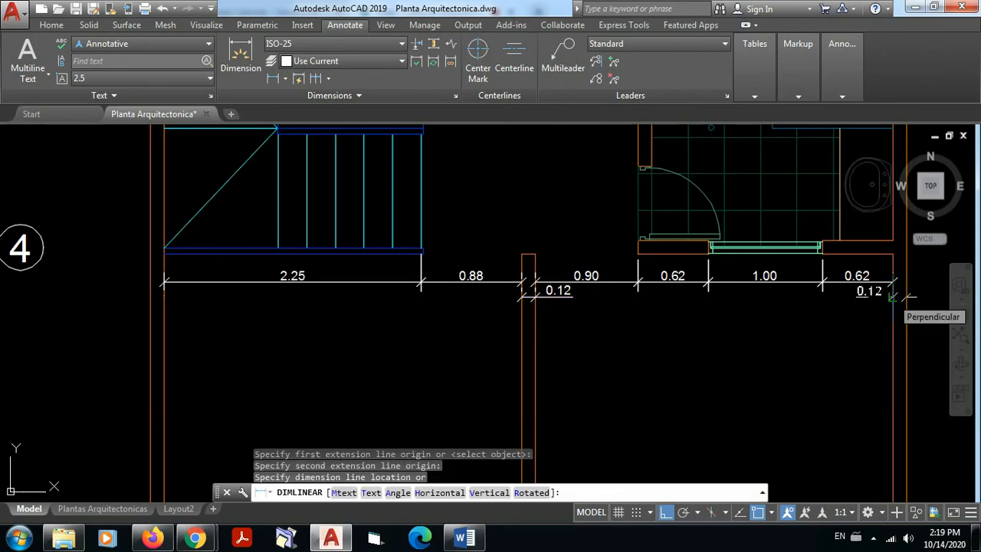
left_click(892, 296)
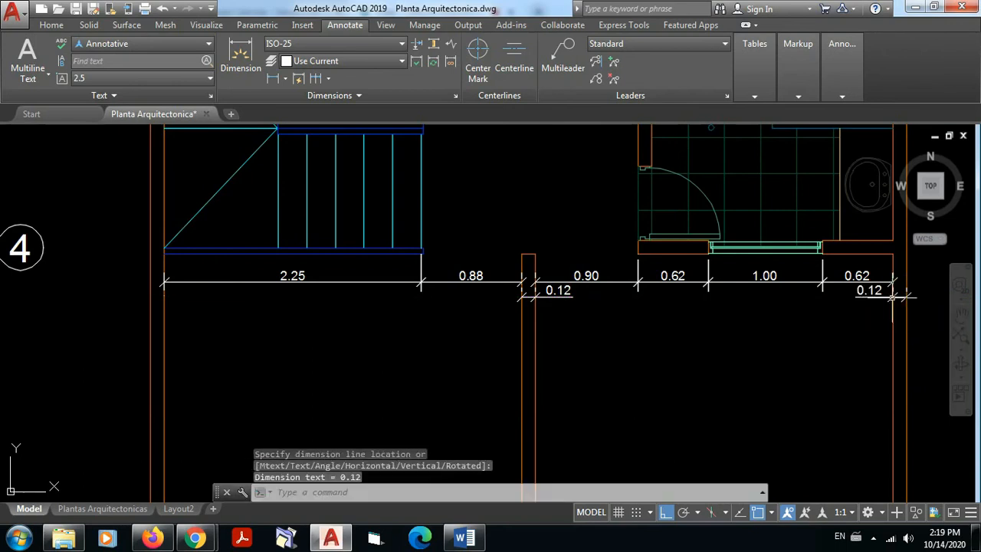
Step: Add a linear dimension for the stair-side outer wall's thickness, level with the other wall thickness dimensions at axis 4
left_click(277, 79)
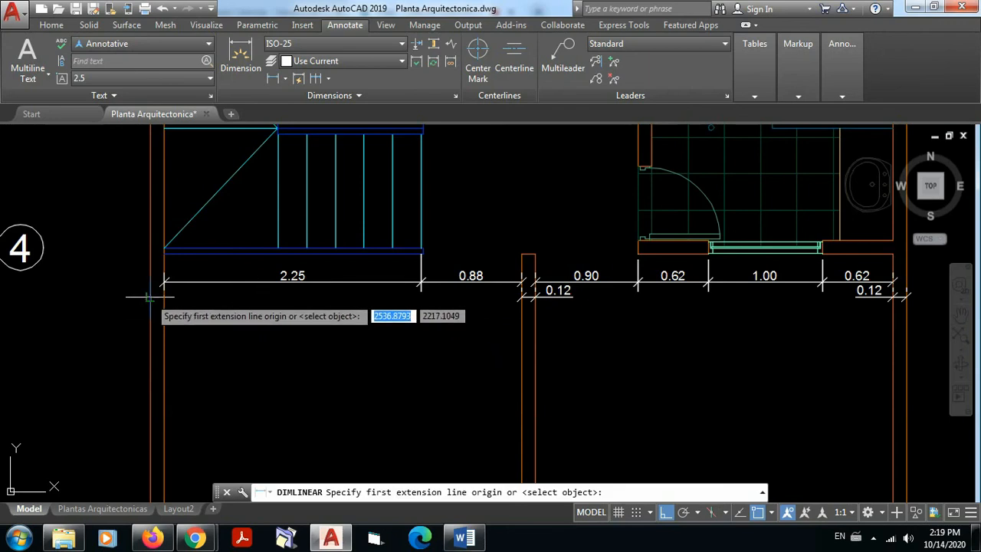
left_click(150, 297)
left_click(163, 296)
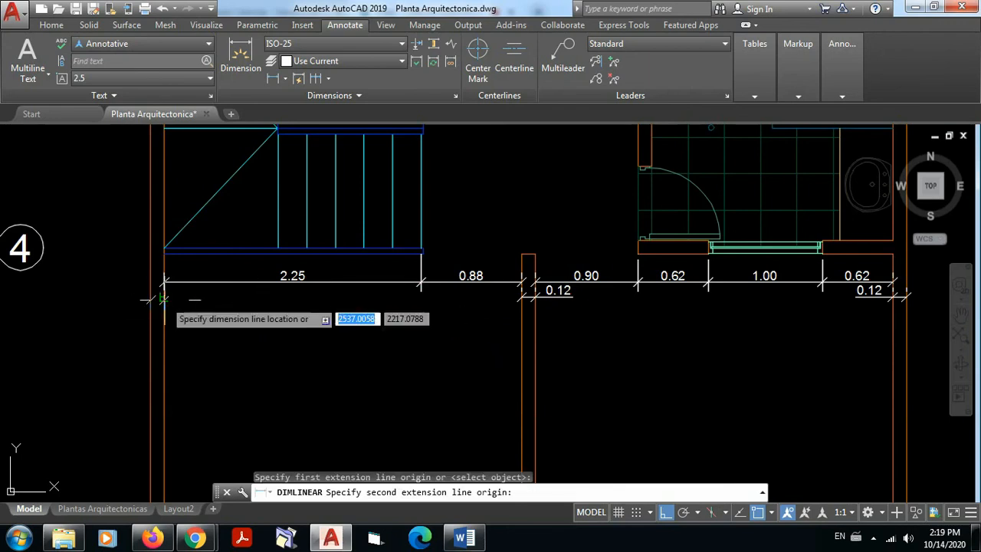
left_click(163, 295)
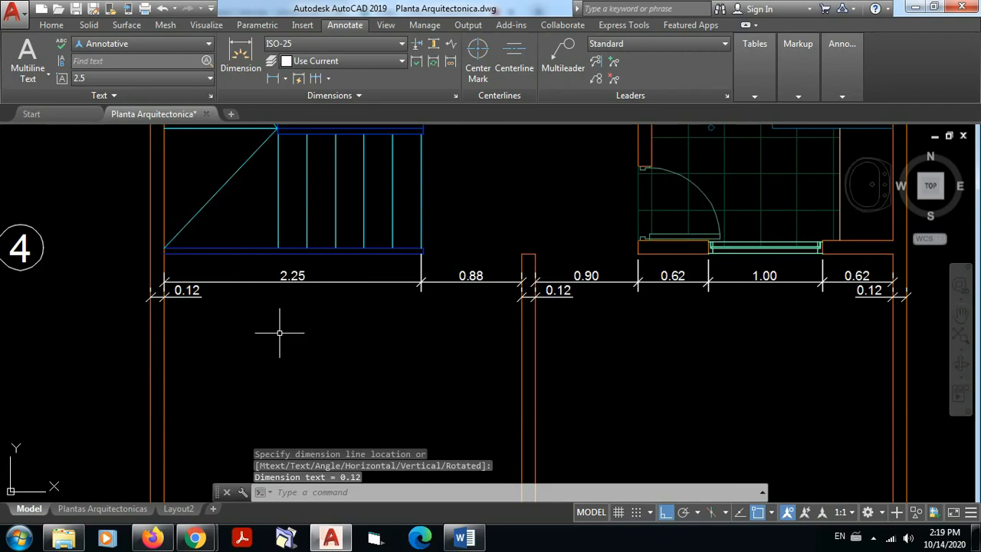
key("Escape")
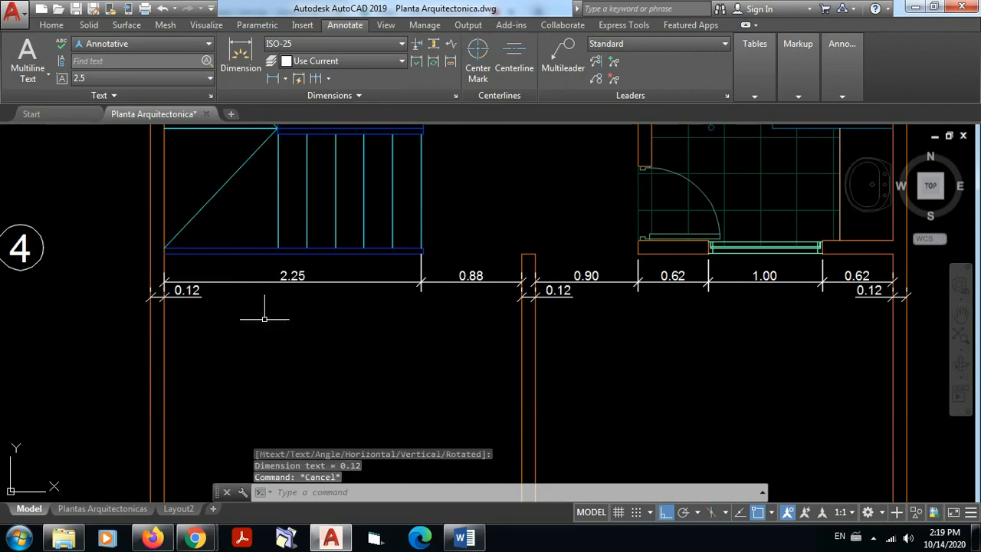
left_click(189, 296)
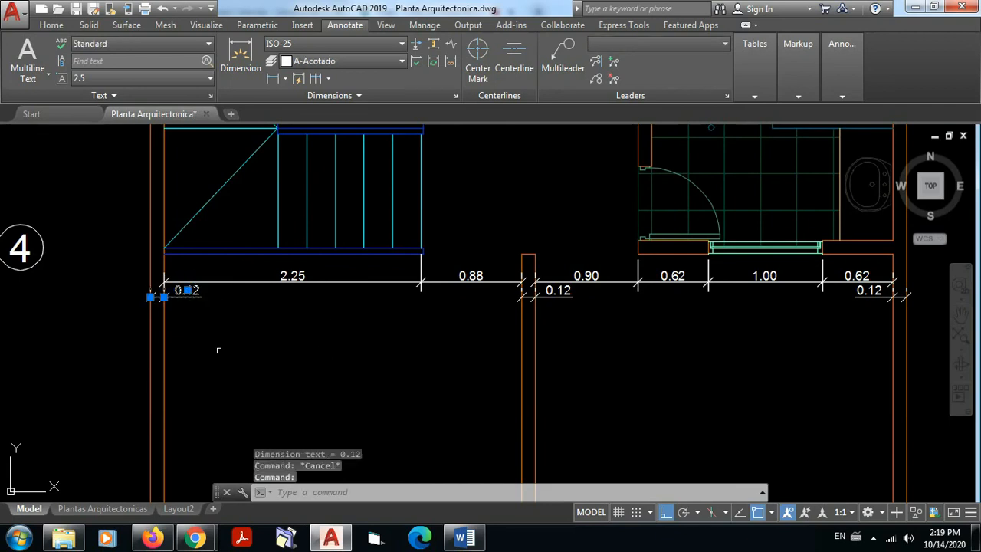
left_click(563, 292)
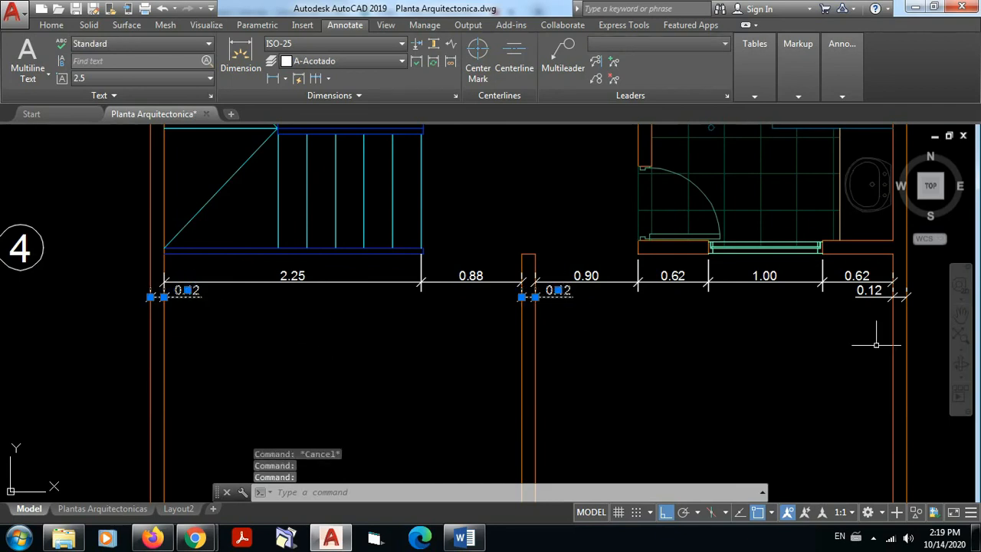
left_click(872, 292)
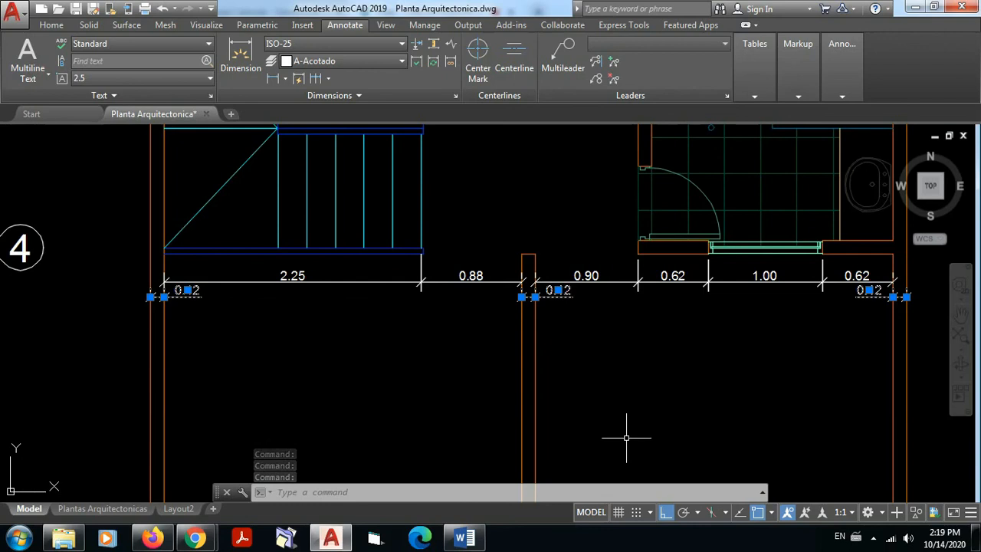
key("Escape")
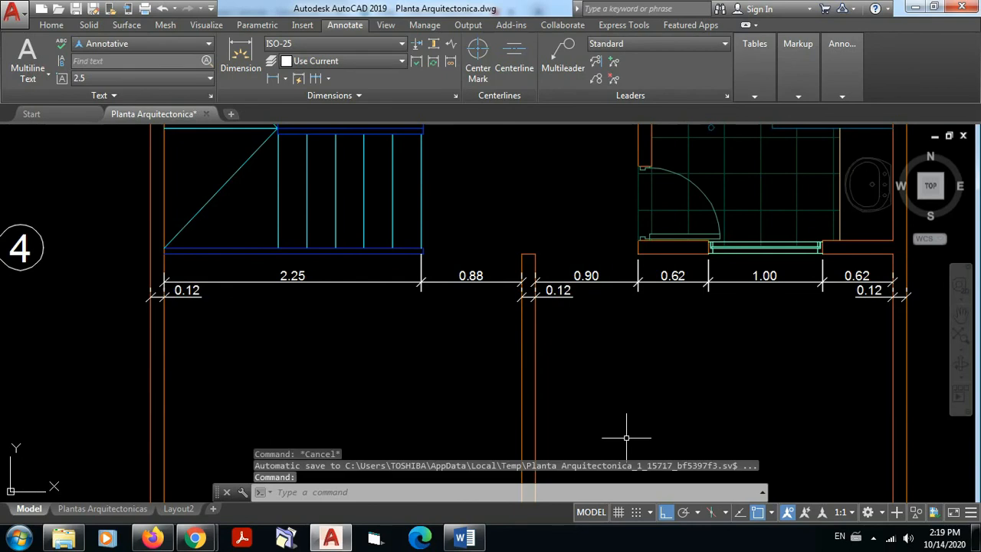
scroll(598, 230, "down", 7)
scroll(602, 230, "up", 2)
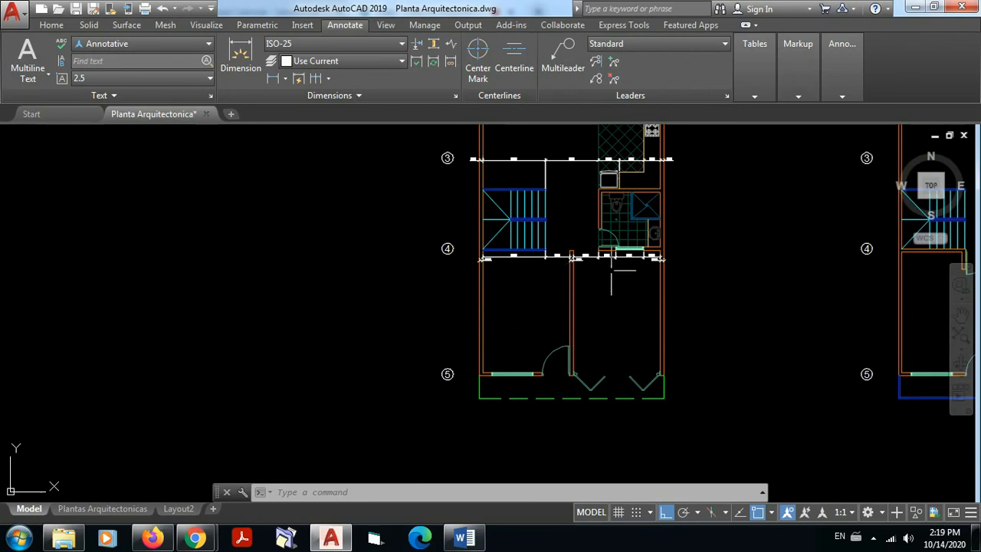
Step: Add a linear dimension from the stair-side outer wall's inner face to the kitchen floor edge, just above the chain at axis 3
middle_click_drag(611, 271, 598, 388)
scroll(606, 347, "down", 3)
scroll(568, 282, "up", 2)
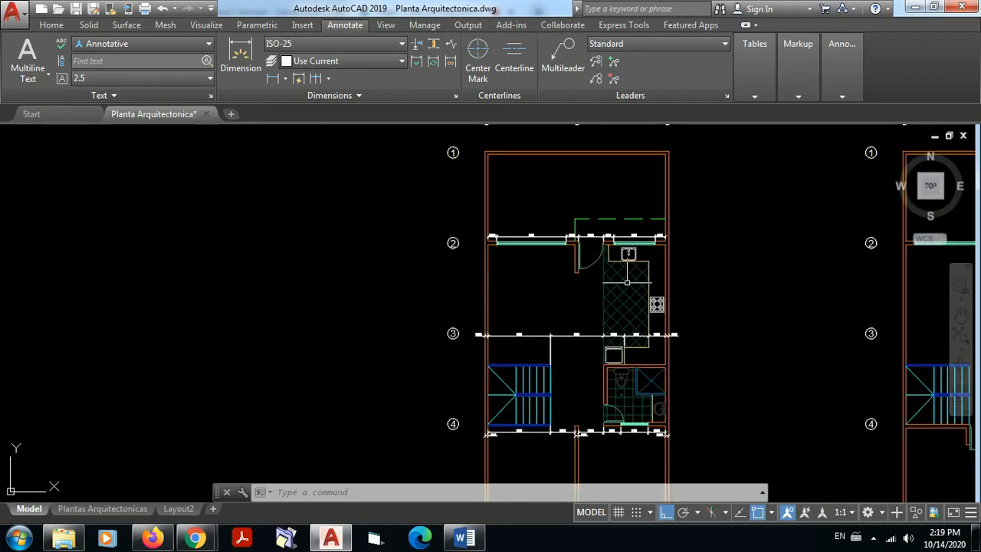
scroll(528, 340, "up", 5)
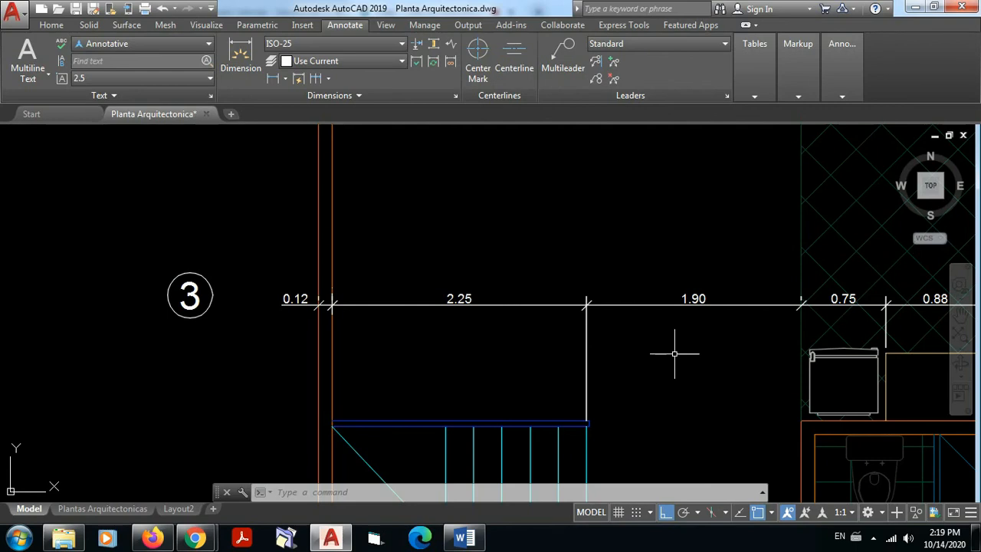
scroll(662, 350, "down", 3)
middle_click_drag(680, 386, 648, 455)
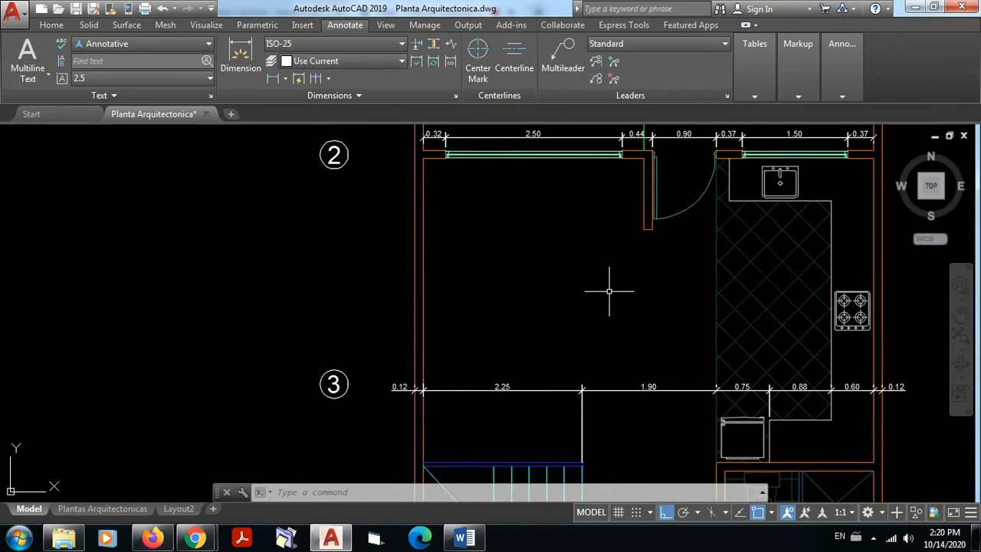
left_click(273, 79)
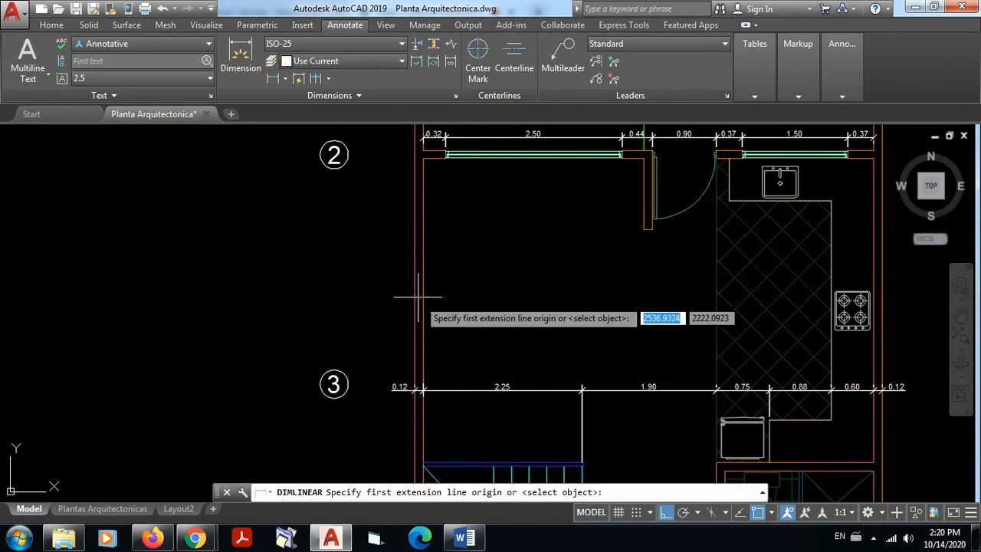
left_click(421, 355)
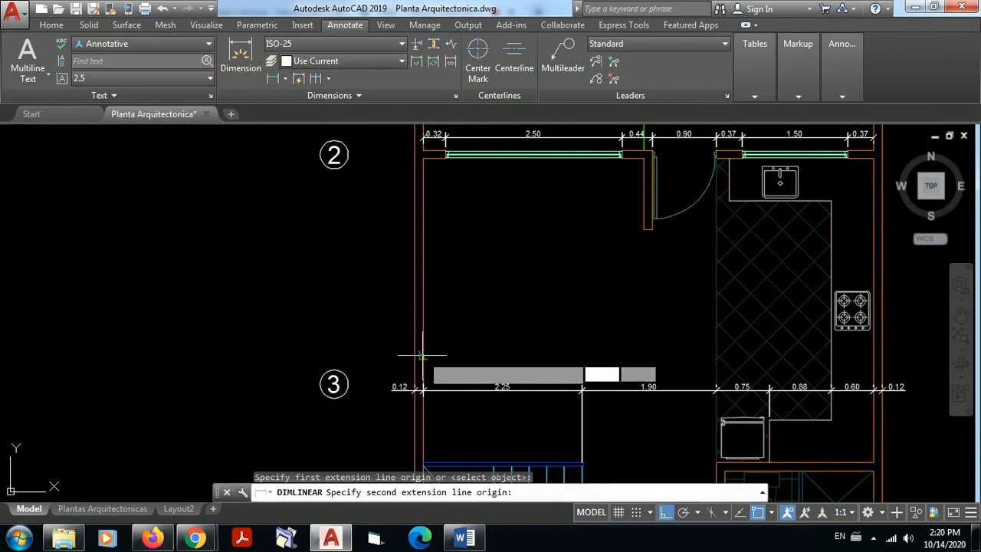
left_click(715, 356)
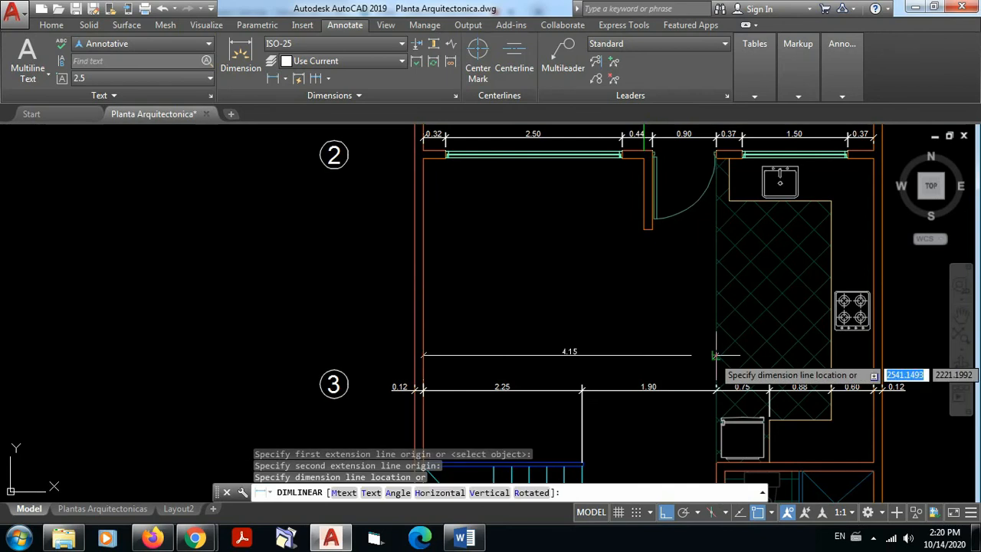
left_click(717, 352)
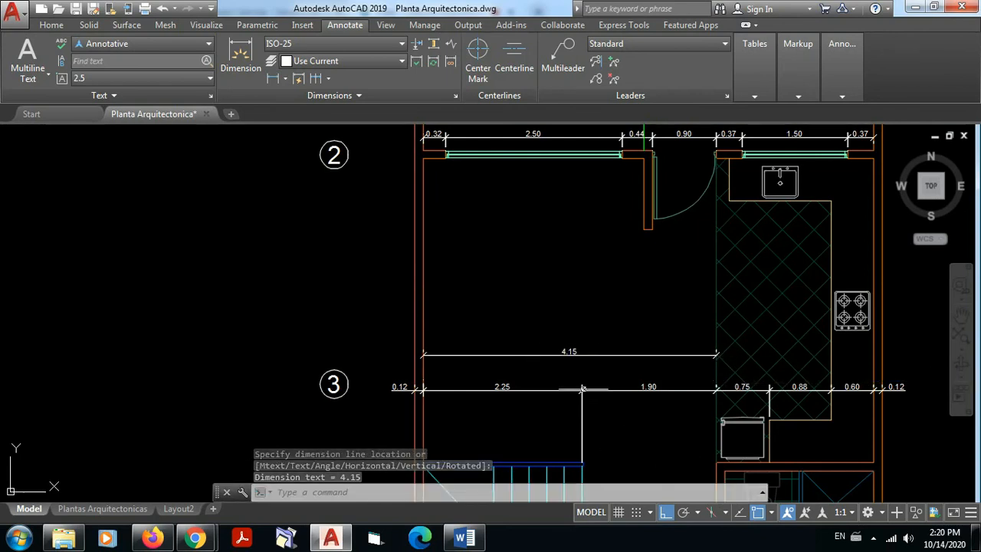
Step: Compare the new overall dimension with the two partial dimensions directly below it in the axis 3 chain
scroll(591, 396, "up", 2)
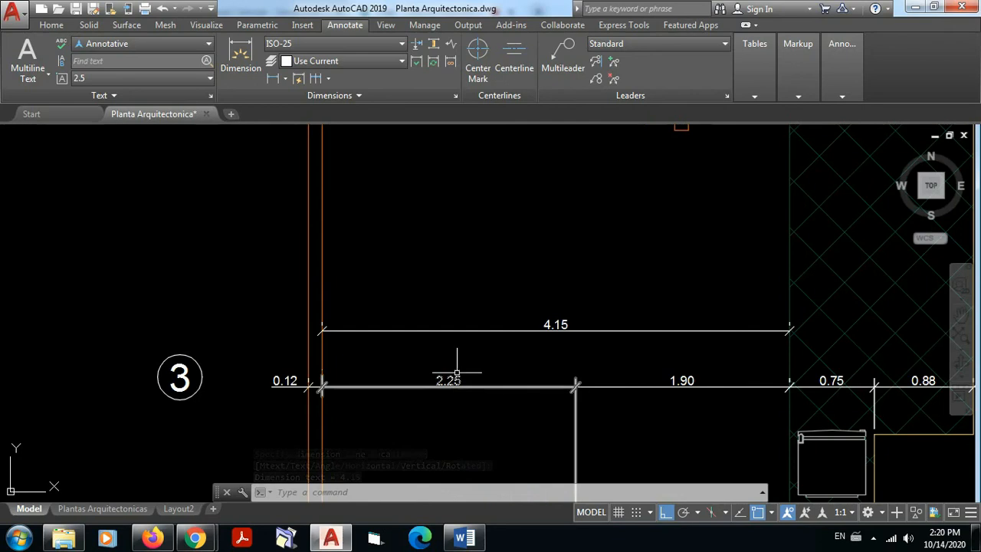
scroll(479, 402, "up", 2)
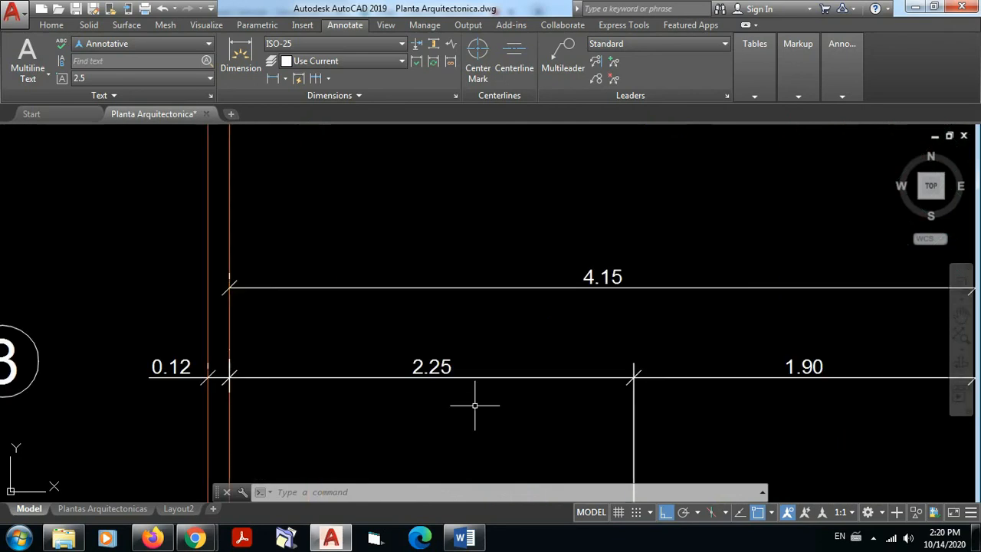
left_click(438, 367)
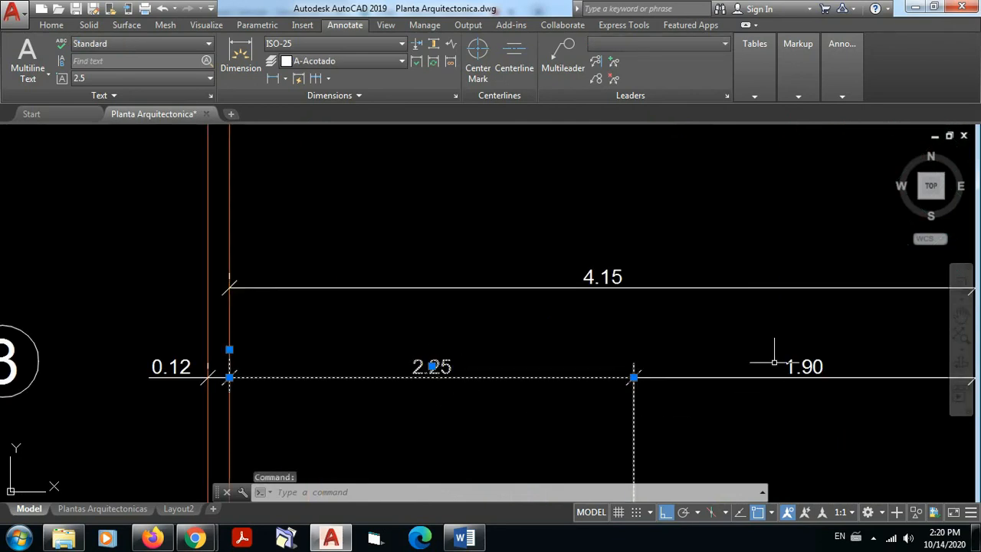
left_click(804, 361)
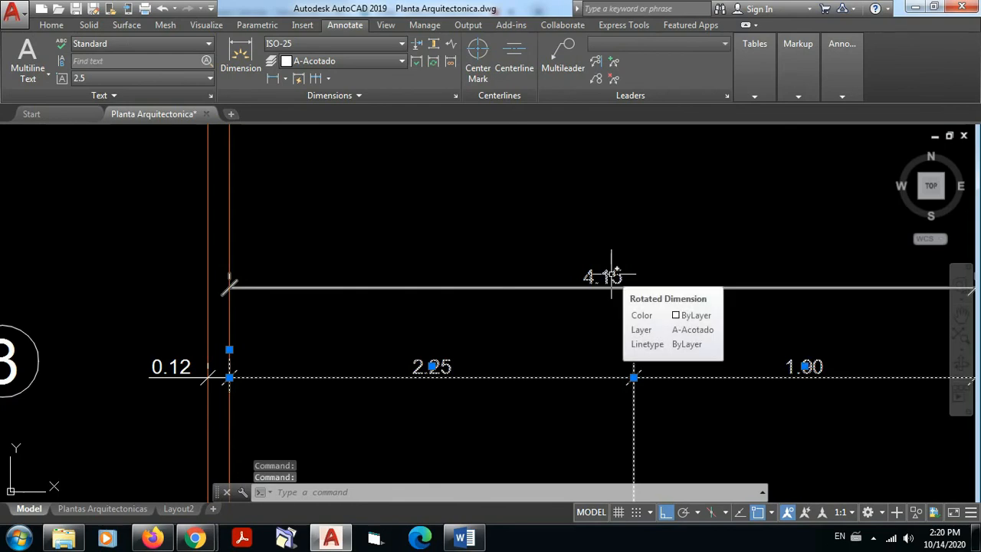
middle_click_drag(670, 343, 577, 346)
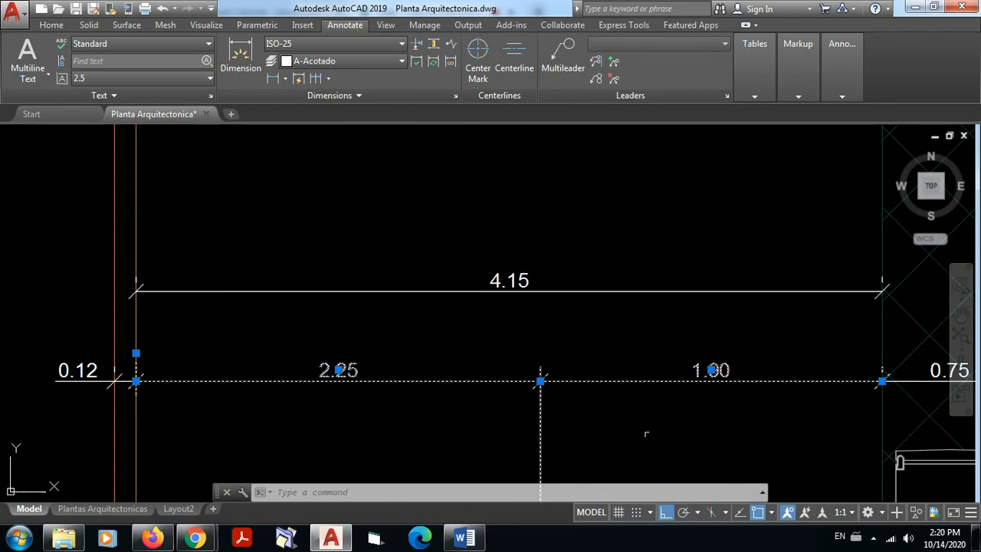
key("Escape")
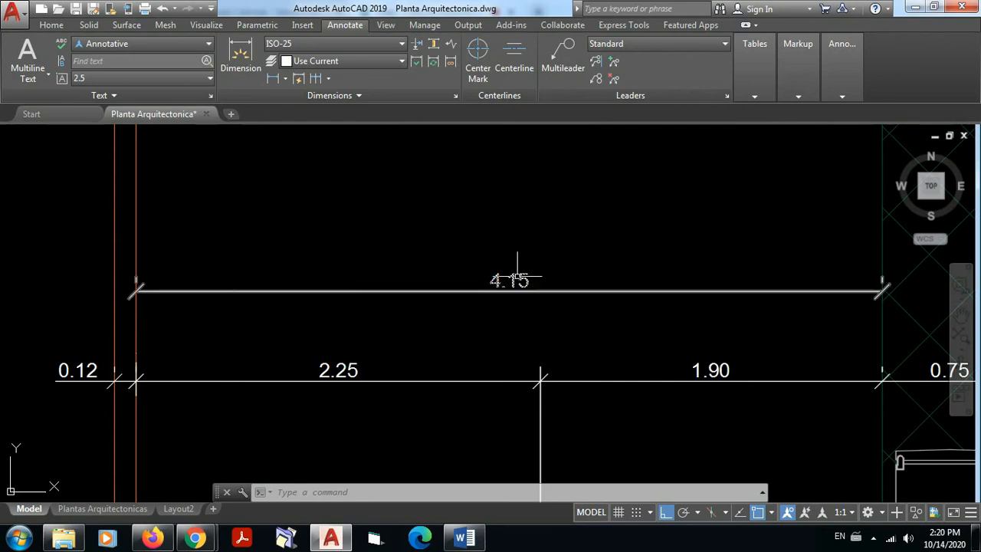
Step: Continue the overall dimension above axis 3 across the kitchen floor to the edge of the stove counter
scroll(600, 314, "down", 4)
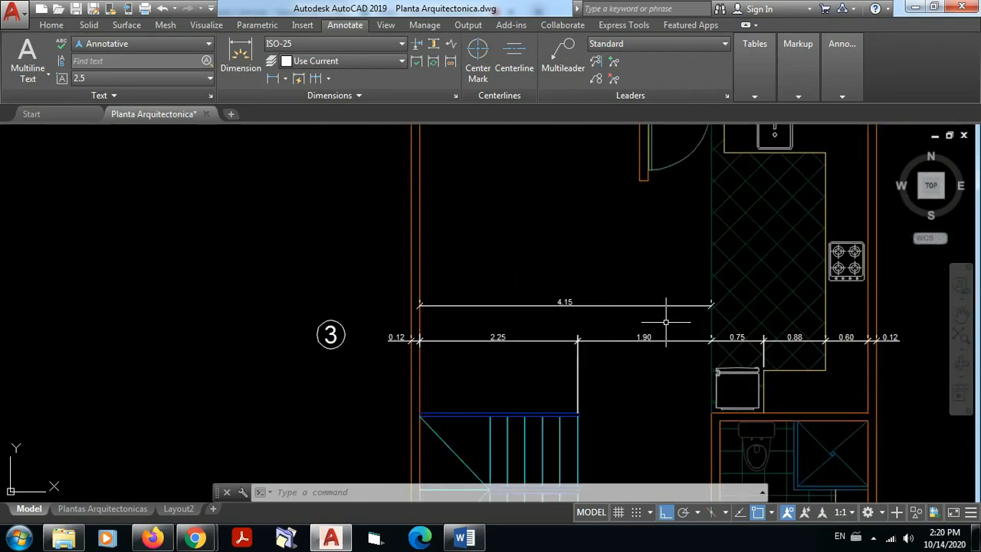
middle_click_drag(666, 322, 504, 327)
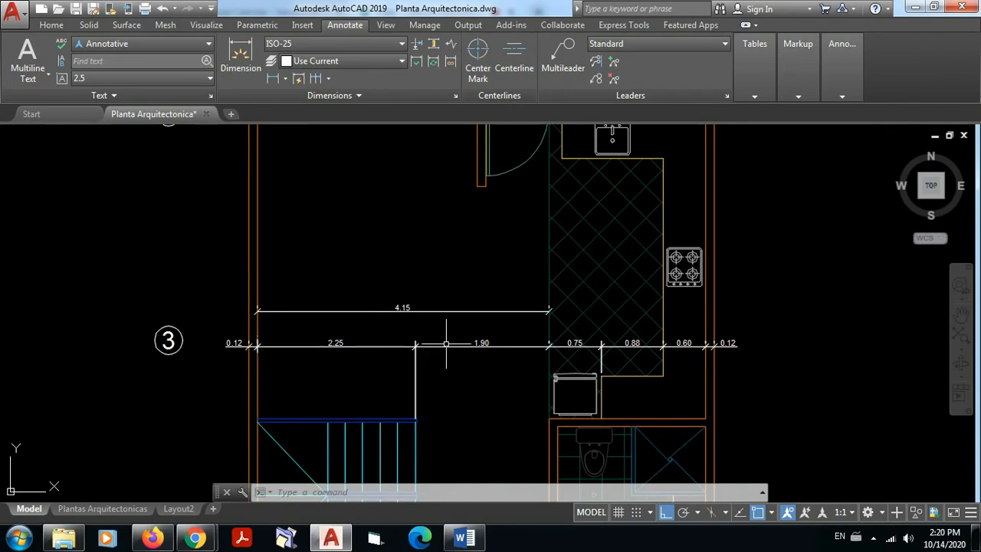
scroll(727, 327, "up", 2)
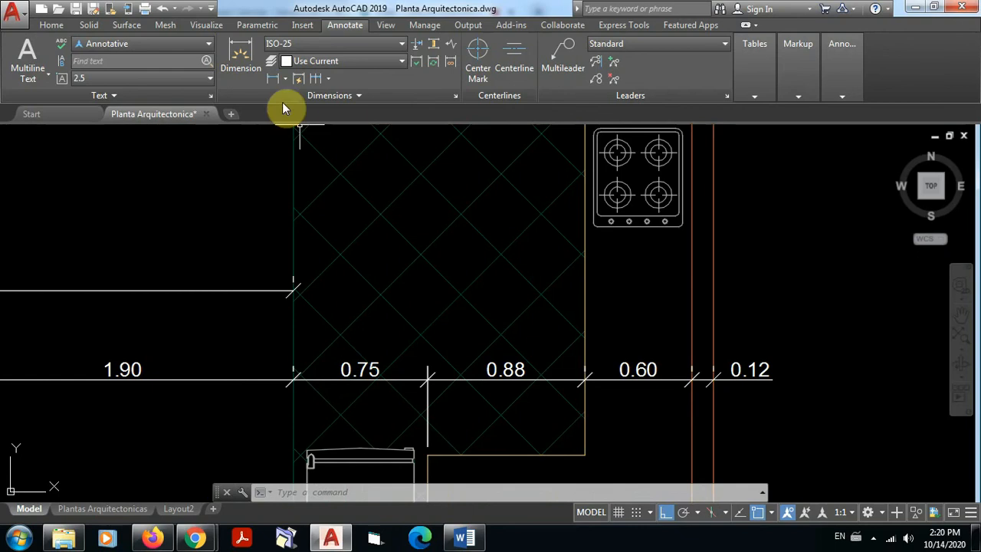
left_click(275, 80)
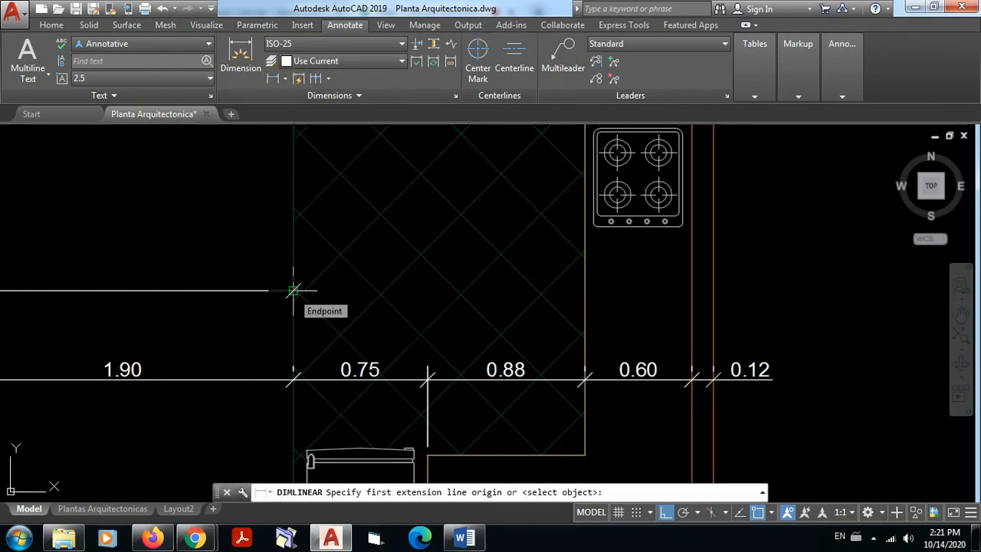
key("Escape")
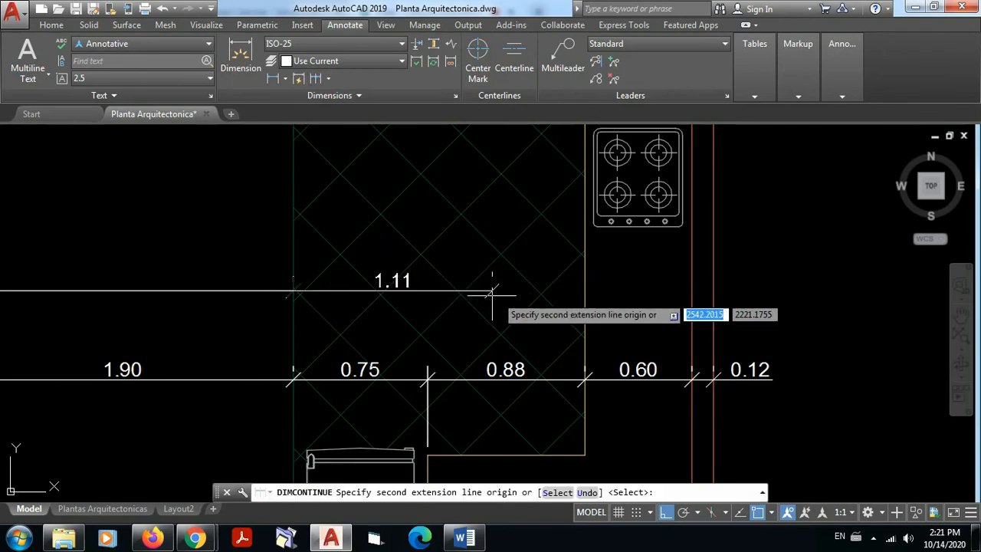
left_click(584, 291)
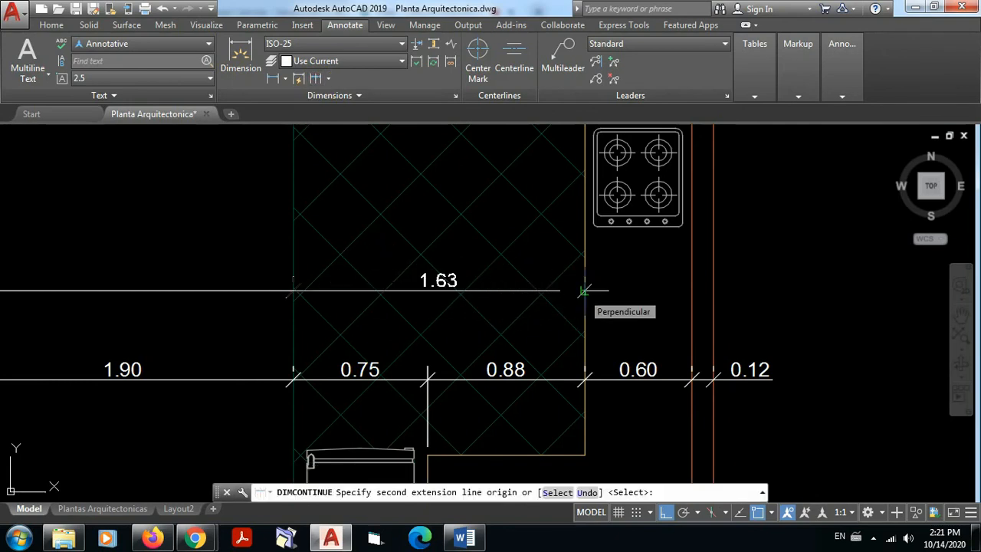
left_click(584, 290)
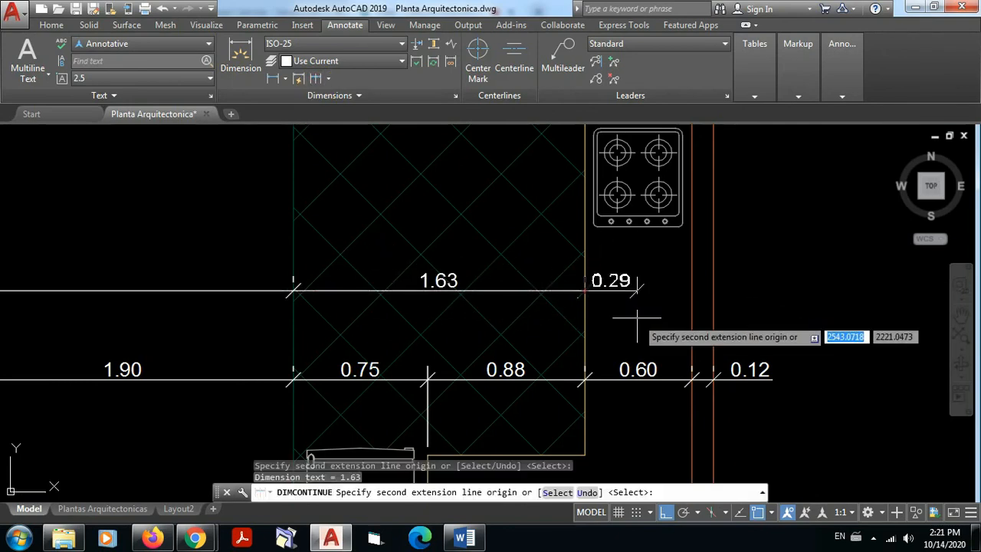
key("Escape")
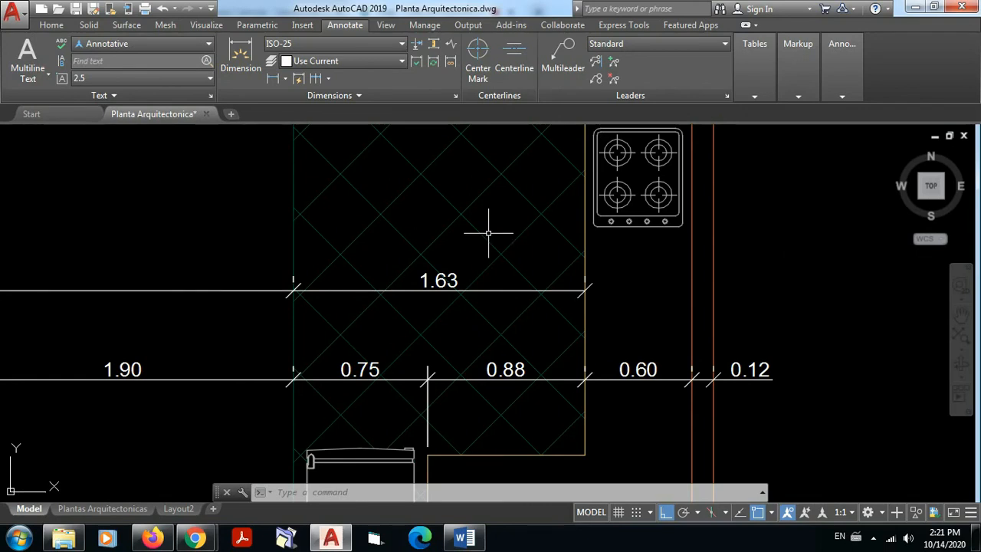
Step: Check the round-off value in the primary units of the ISO-25 dimension style
left_click(455, 95)
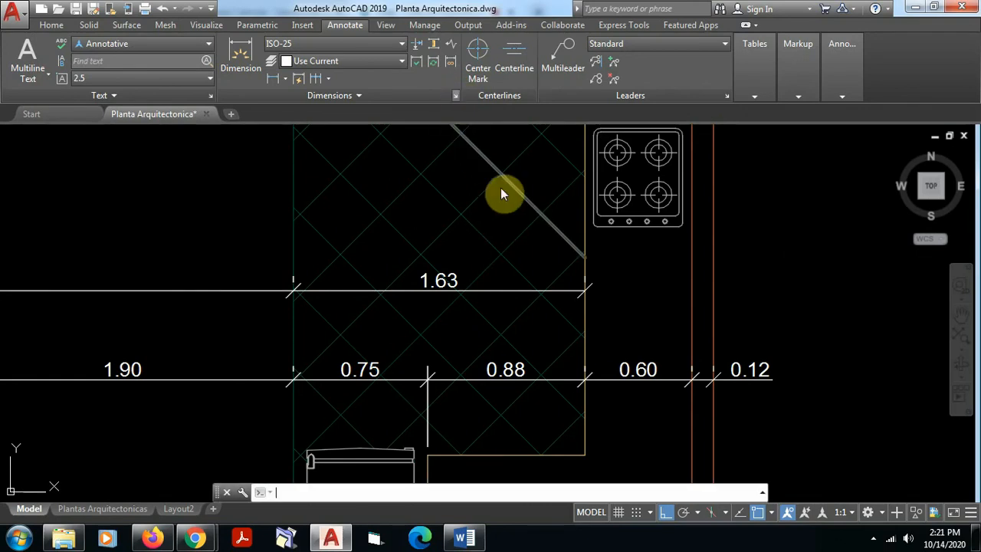
left_click(636, 237)
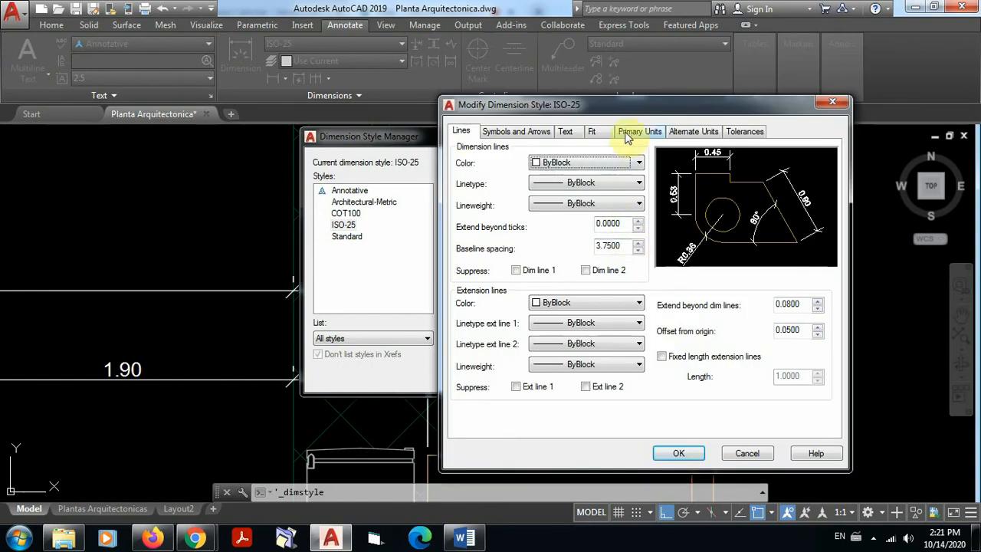
left_click(635, 132)
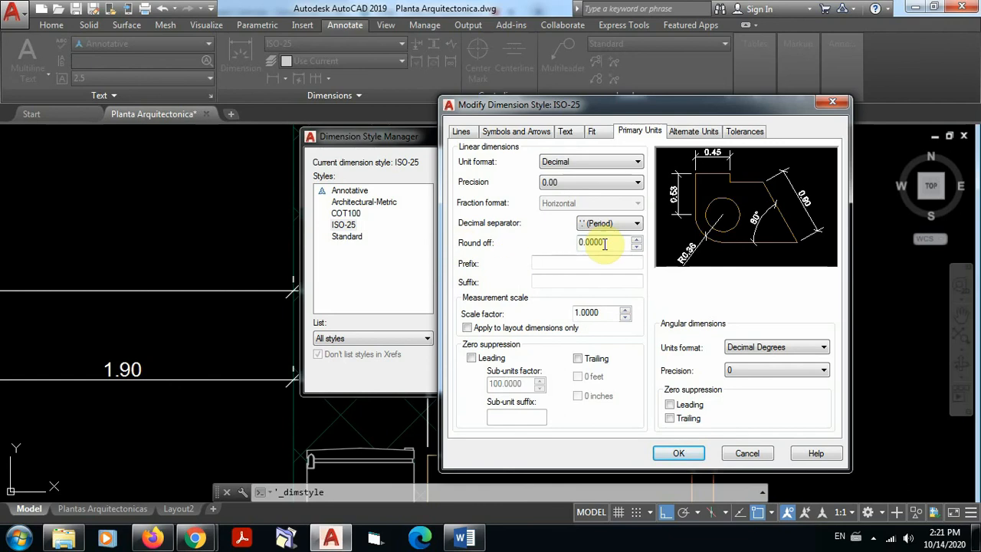
left_click(581, 242)
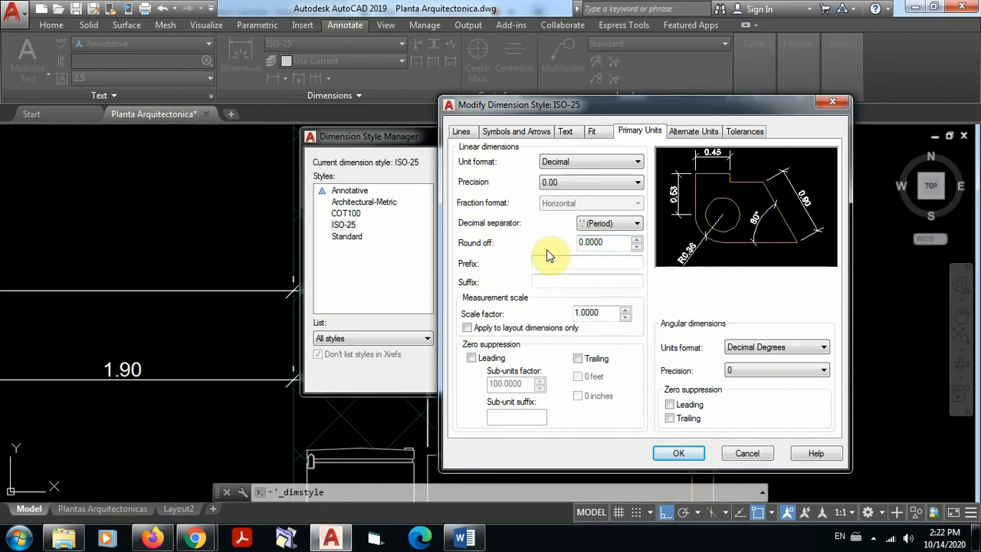
left_click(679, 455)
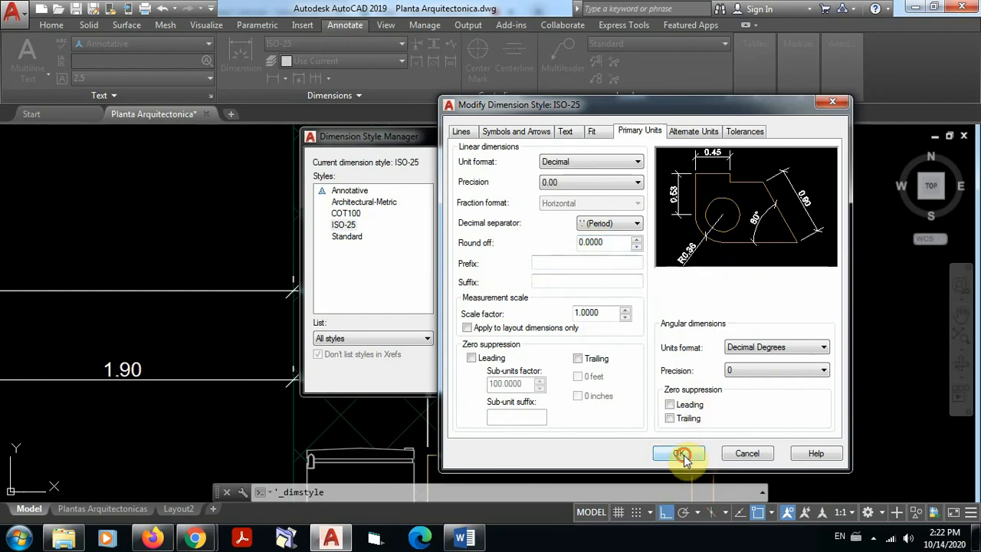
left_click(581, 376)
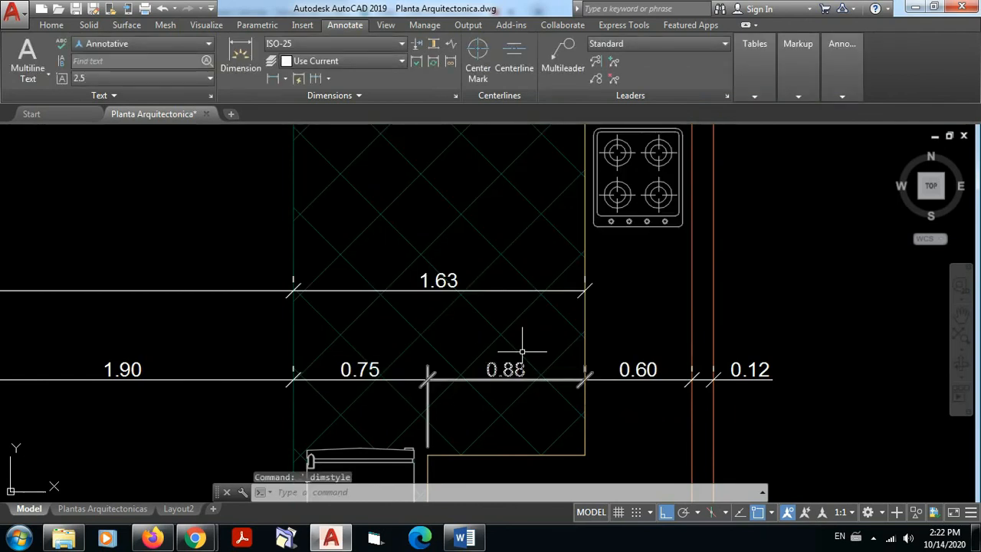
Step: Examine the overall dimensions above axis 3 against the partial dimension chain below them, across the floor plan
scroll(522, 352, "down", 5)
middle_click_drag(517, 381, 522, 352)
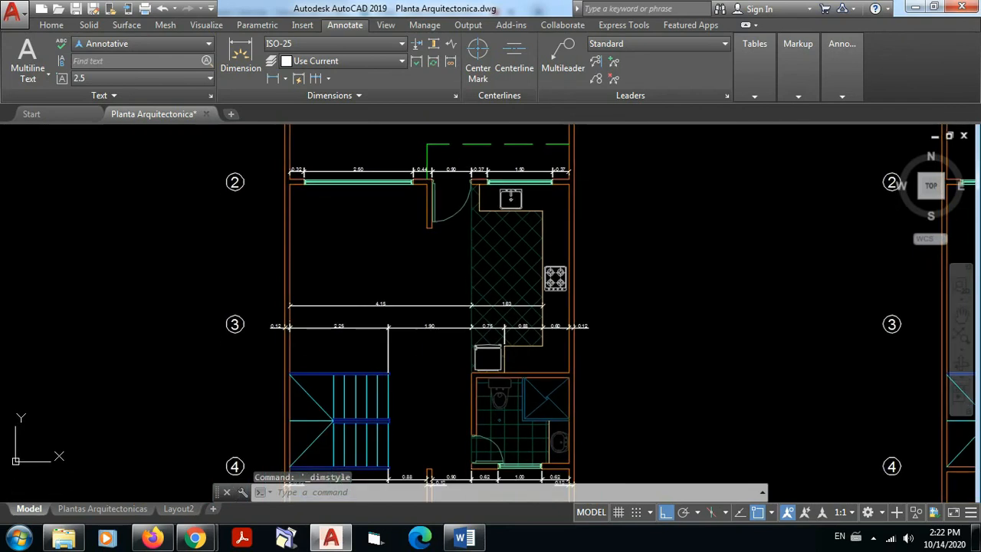
scroll(557, 314, "up", 4)
scroll(557, 315, "up", 2)
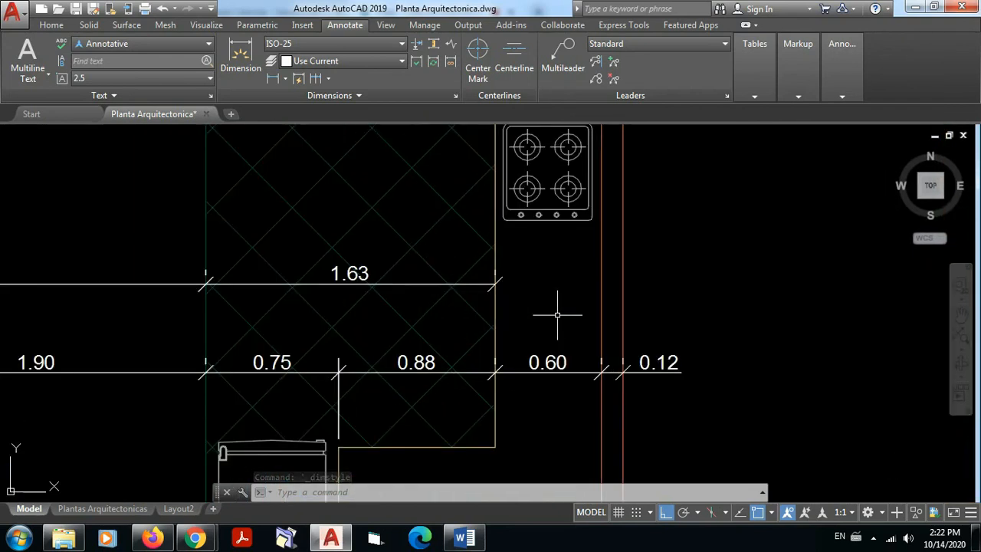
scroll(526, 321, "down", 8)
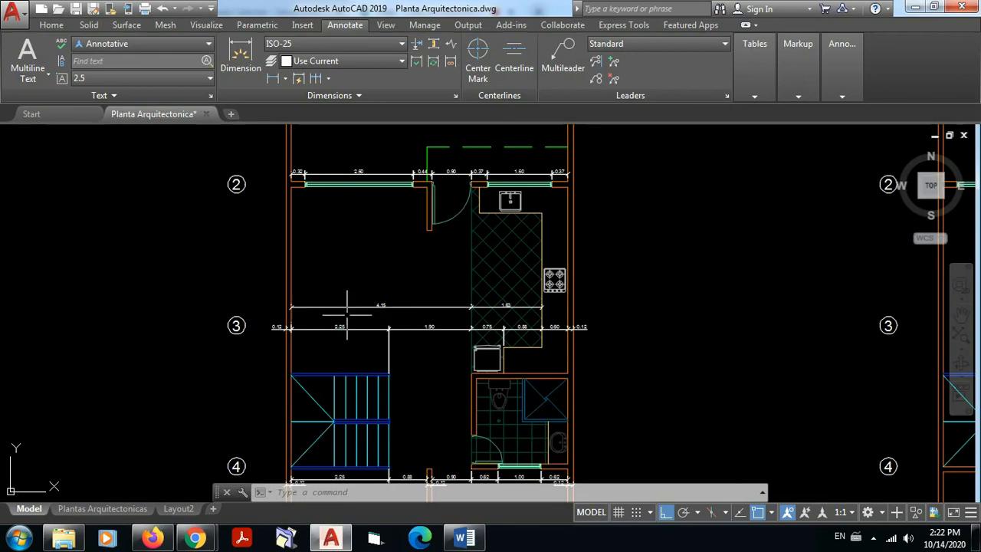
left_click(406, 329)
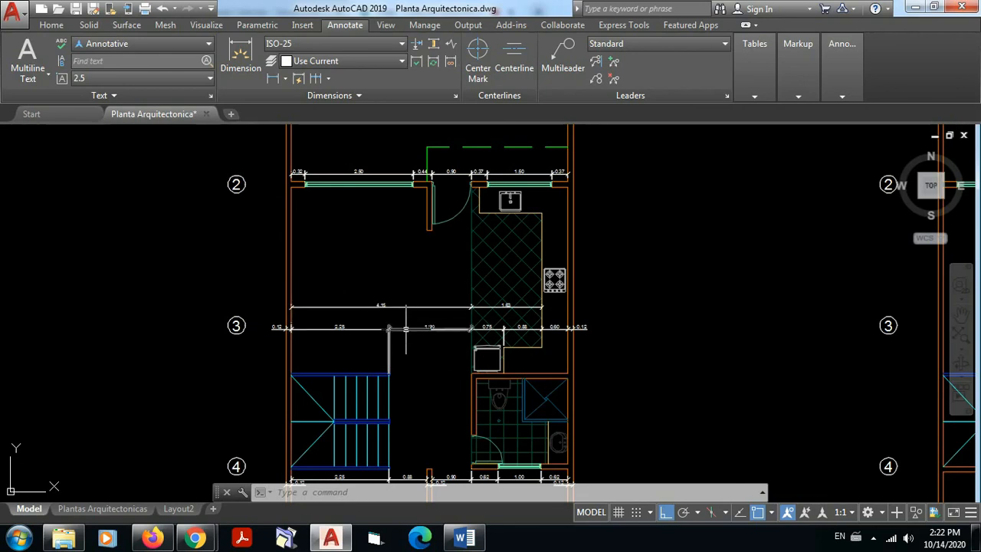
left_click(406, 305)
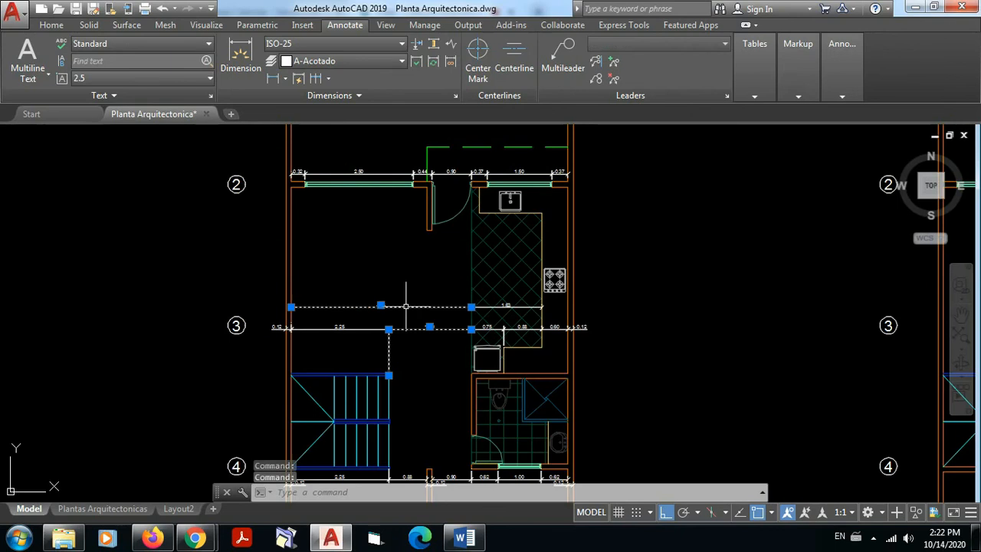
key("Escape")
key("Escape")
scroll(641, 350, "down", 2)
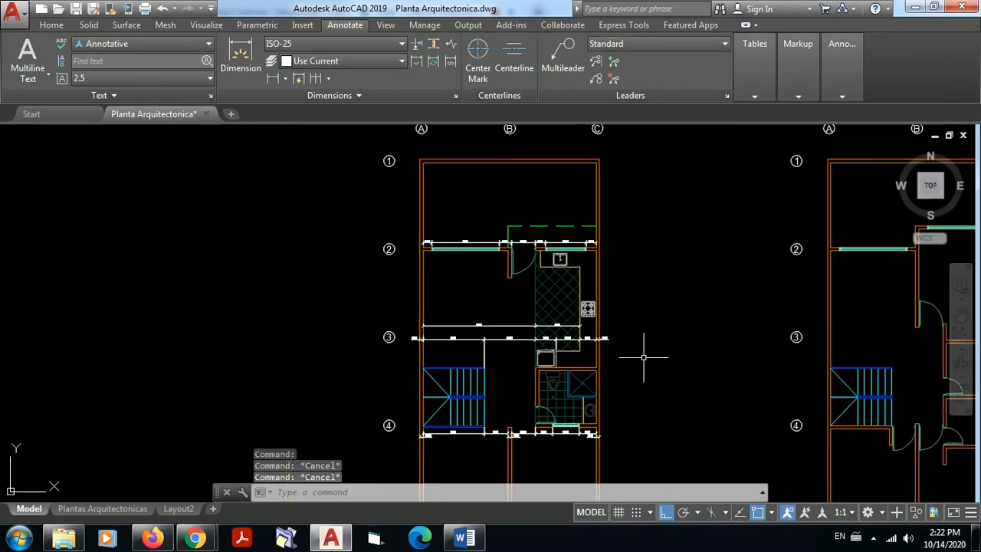
mouse_move(641, 351)
middle_mouse_down()
mouse_move(634, 371)
mouse_move(582, 379)
middle_mouse_up()
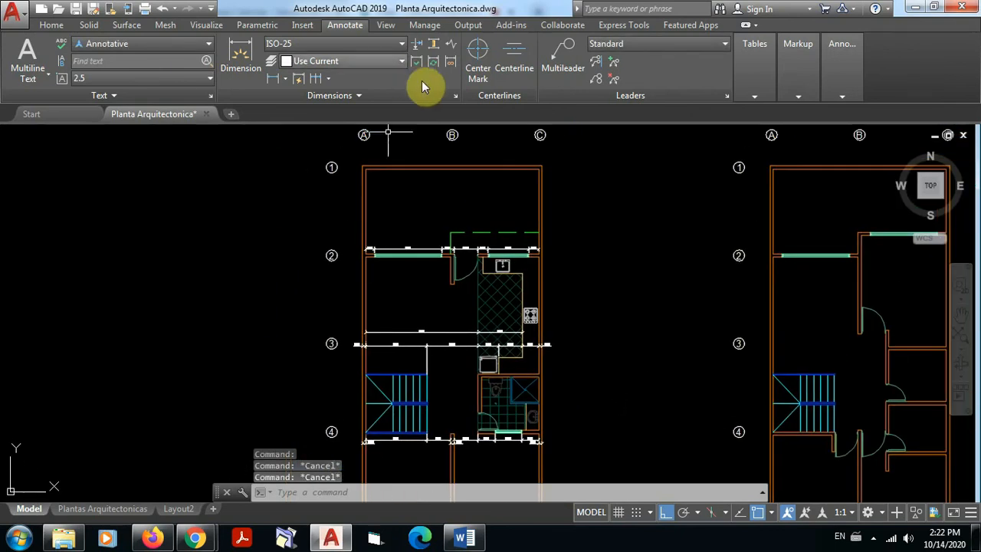
left_click(50, 24)
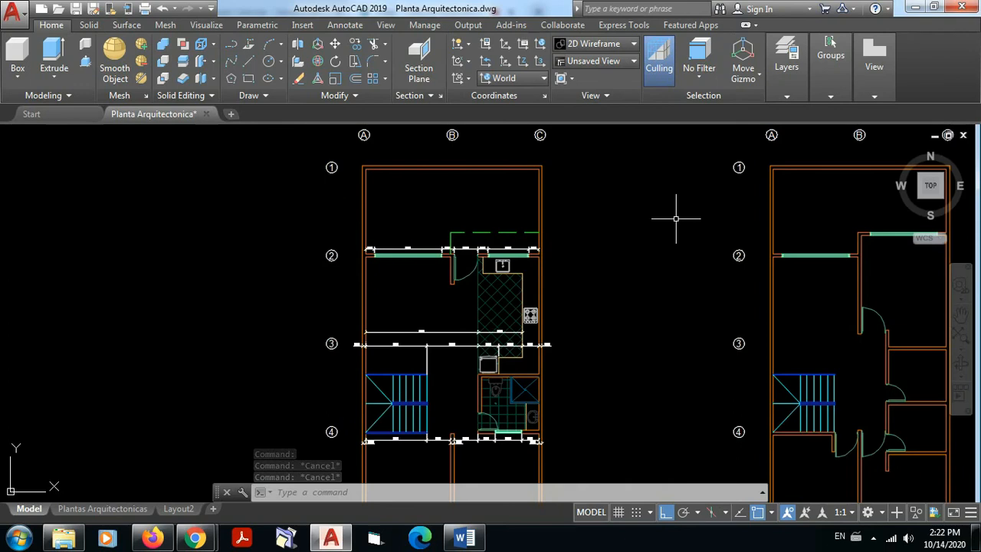
Step: Thaw the A-Ejes layer so the axis lines display on the floor plans
left_click(786, 96)
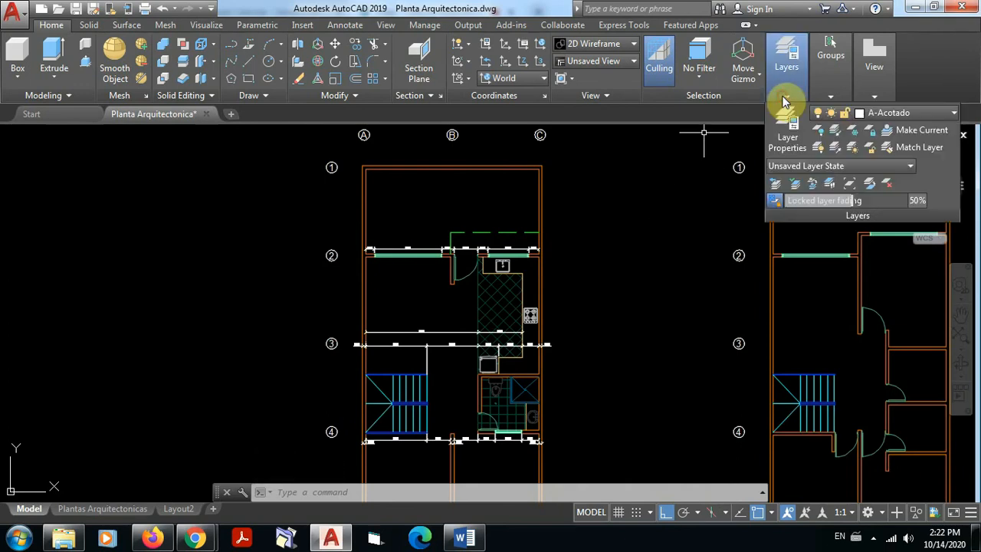
left_click(953, 115)
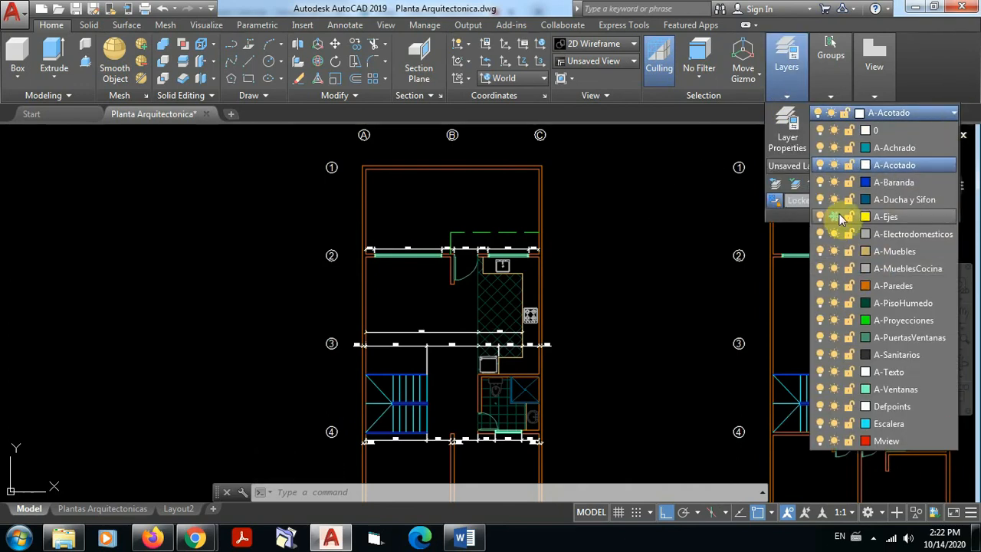
left_click(834, 217)
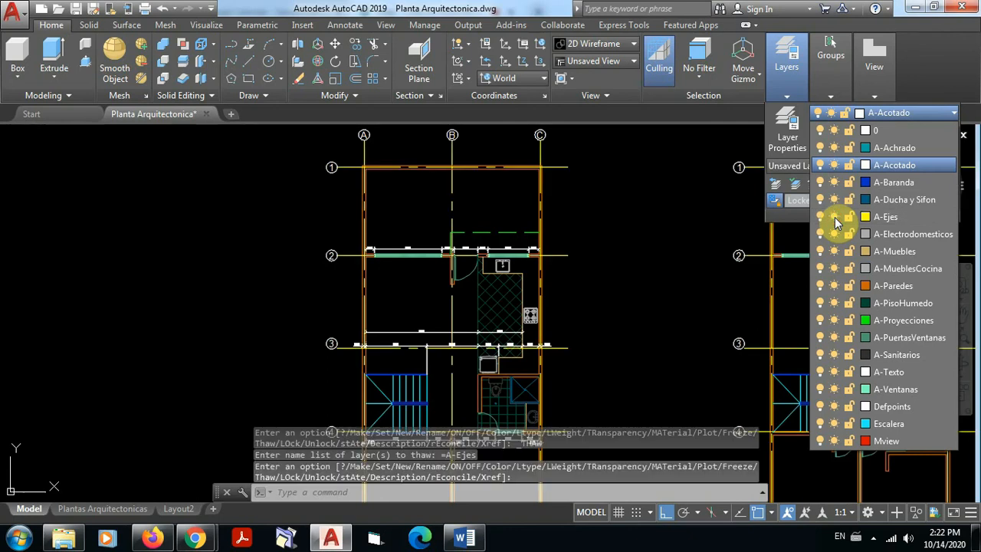
left_click(618, 227)
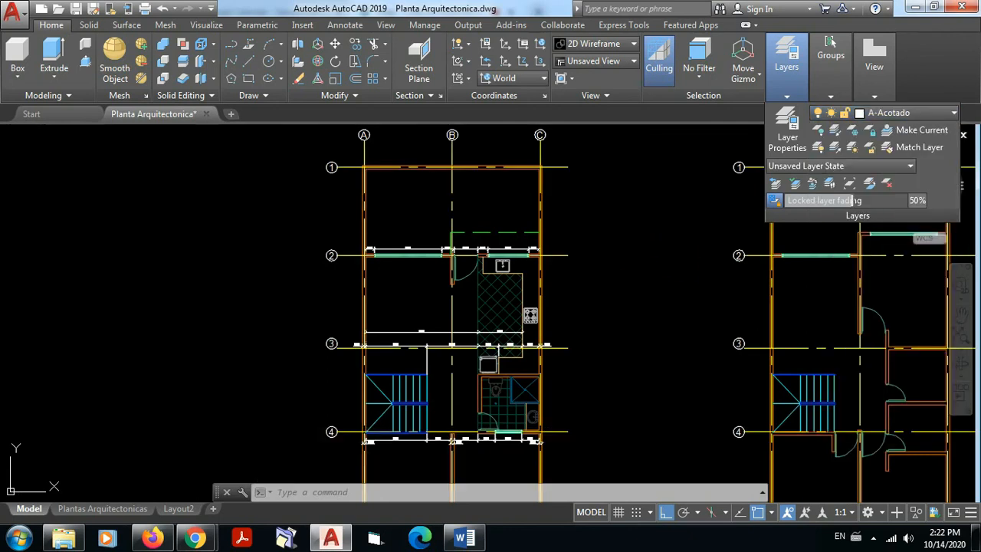
Step: Add a horizontal linear dimension for the wall thickness at the corner of axes A and 1, above the wall
scroll(418, 157, "up", 6)
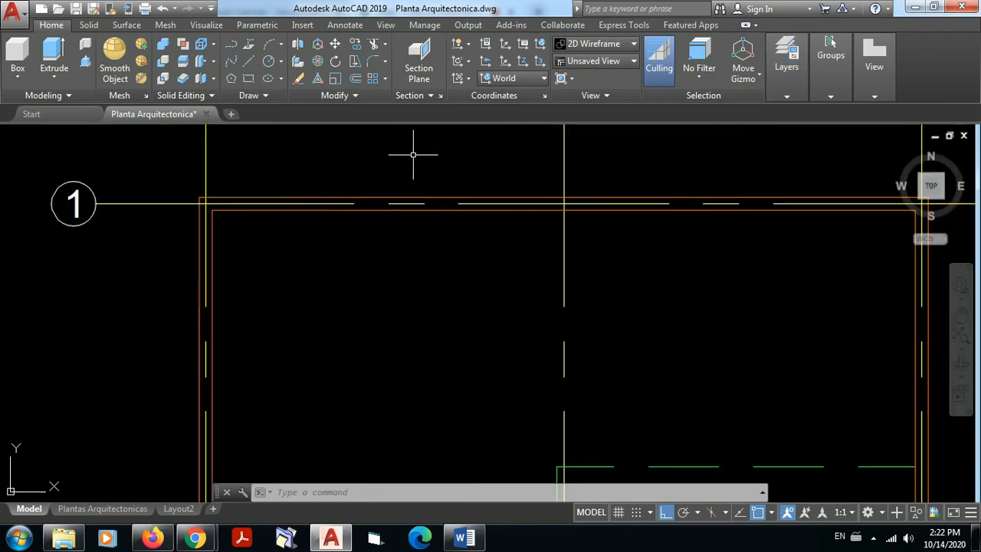
mouse_move(414, 151)
middle_mouse_down()
mouse_move(384, 286)
mouse_move(361, 298)
middle_mouse_up()
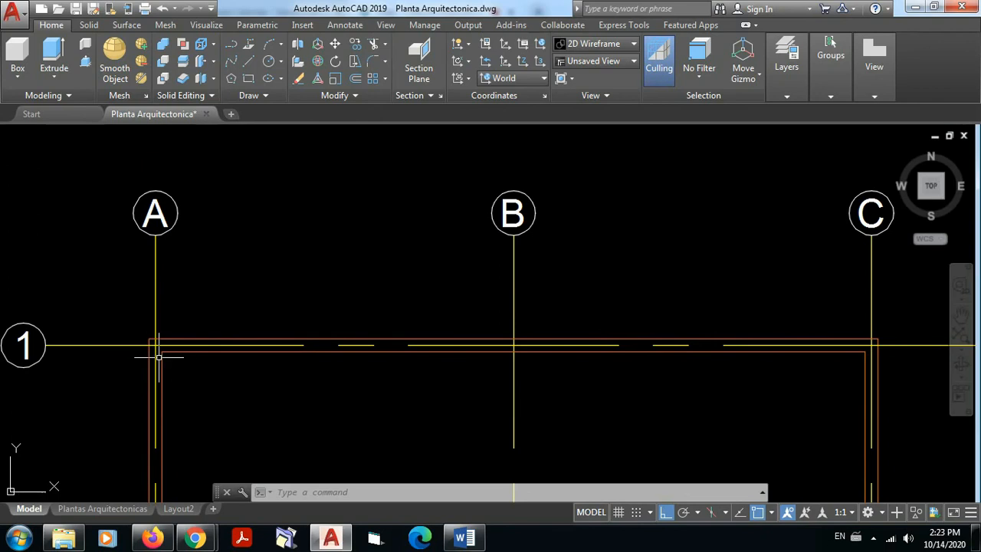
scroll(158, 357, "up", 3)
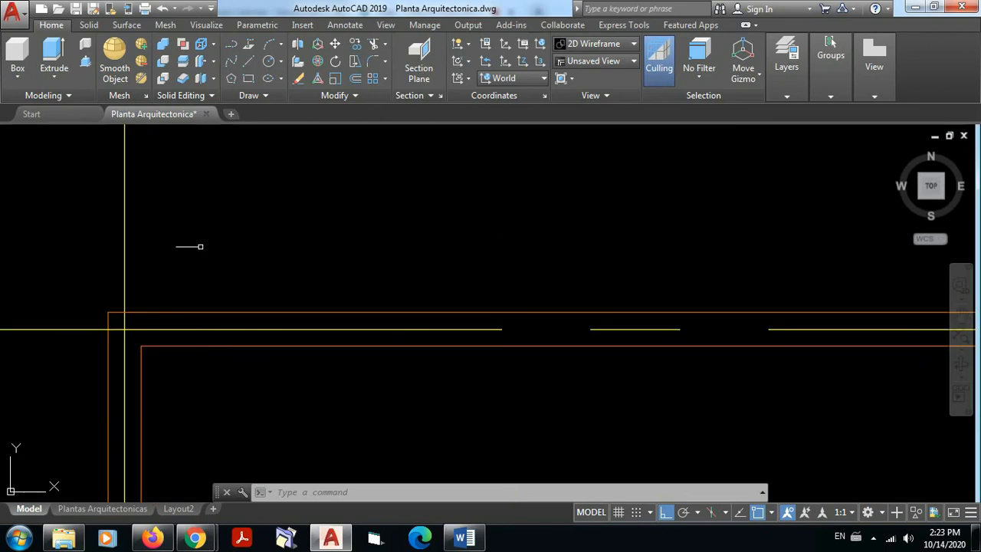
left_click(335, 28)
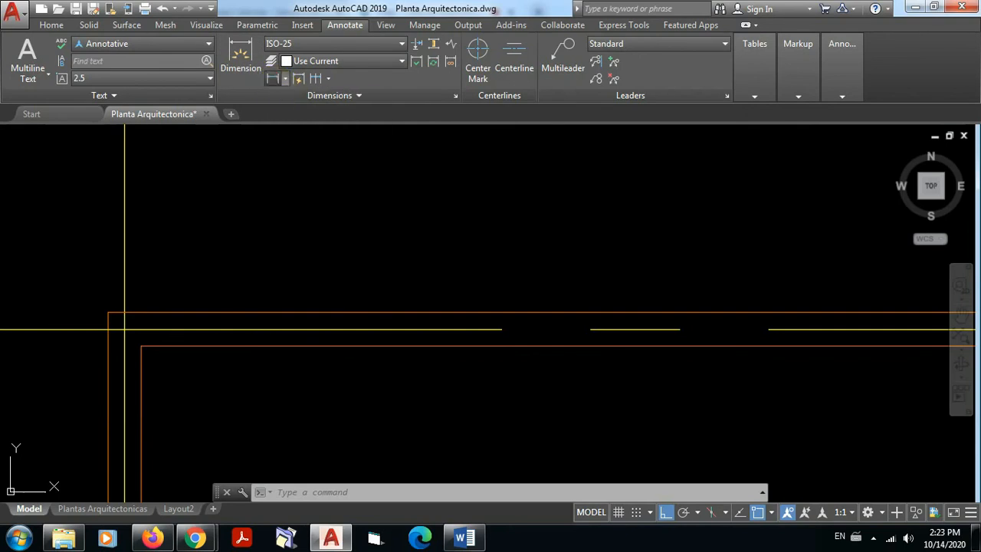
left_click(272, 77)
left_click(108, 312)
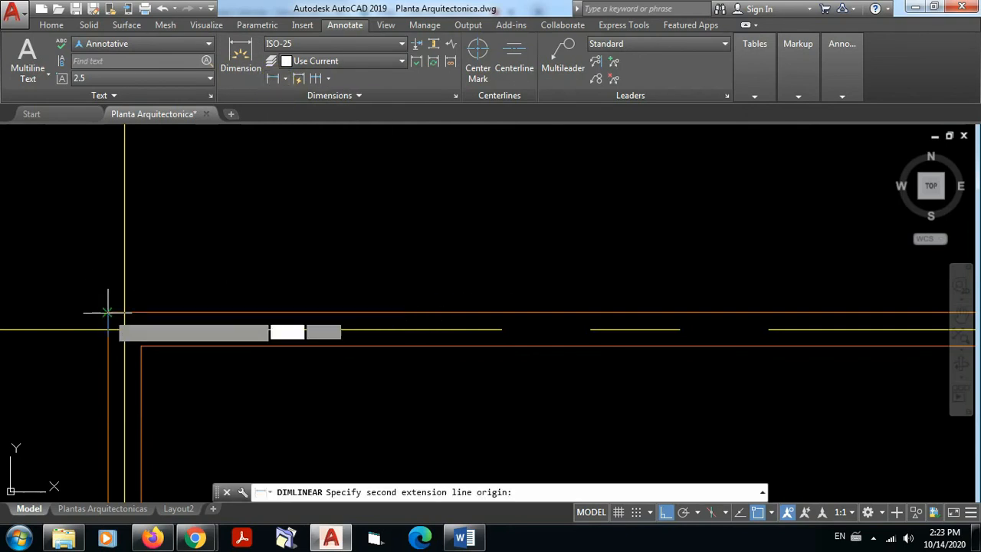
left_click(141, 345)
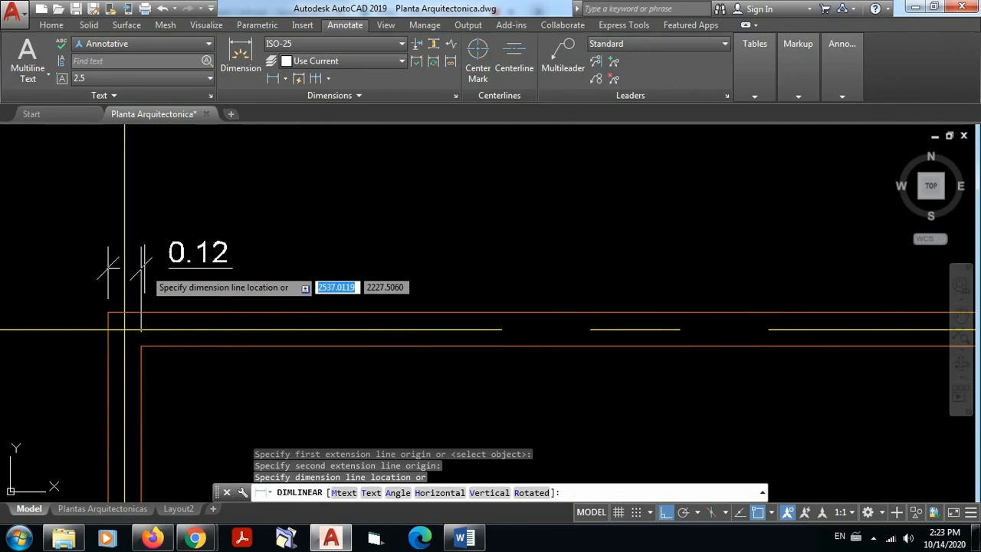
left_click(145, 249)
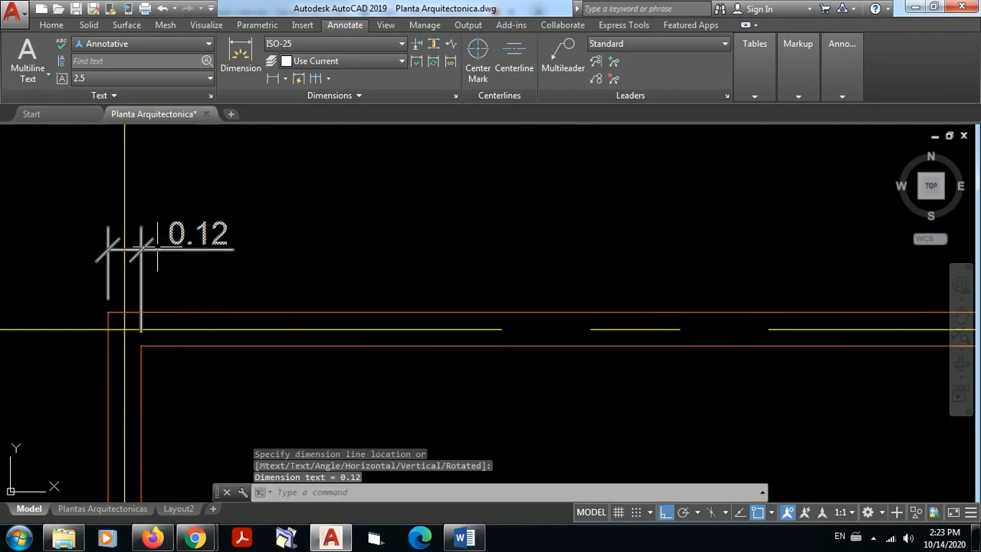
Step: Move the wall-thickness dimension at axis A straight down, closer to the axis 1 wall
left_click(192, 234)
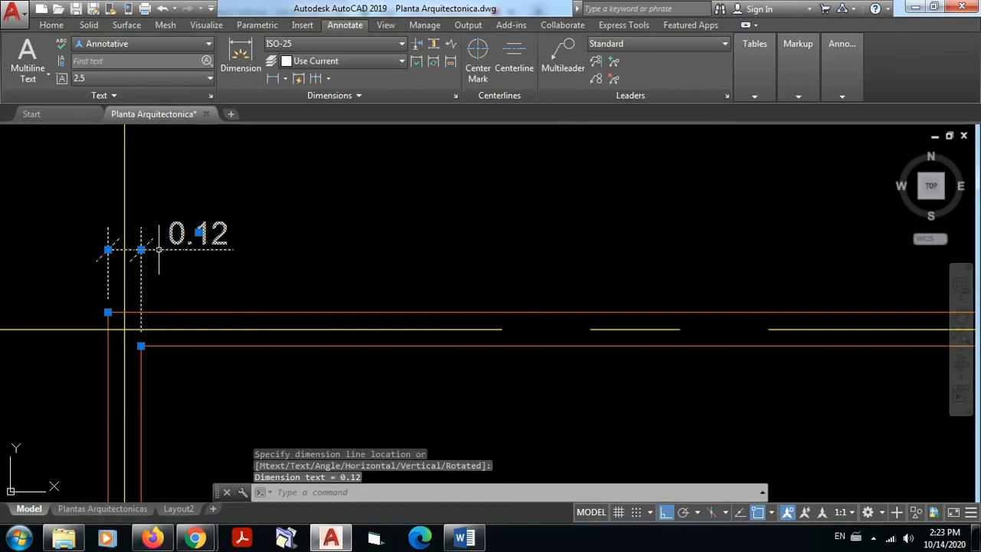
left_click(199, 231)
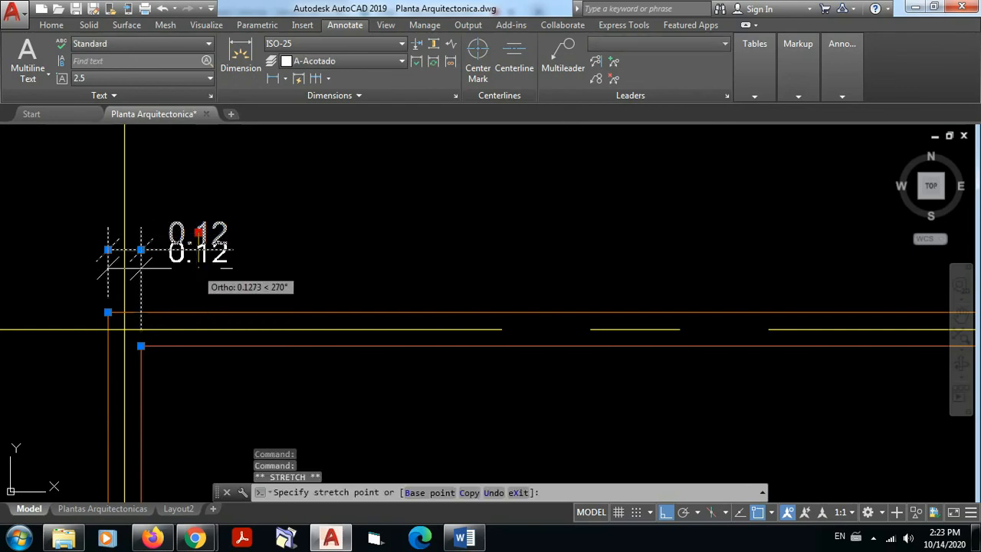
left_click(198, 256)
scroll(417, 224, "down", 5)
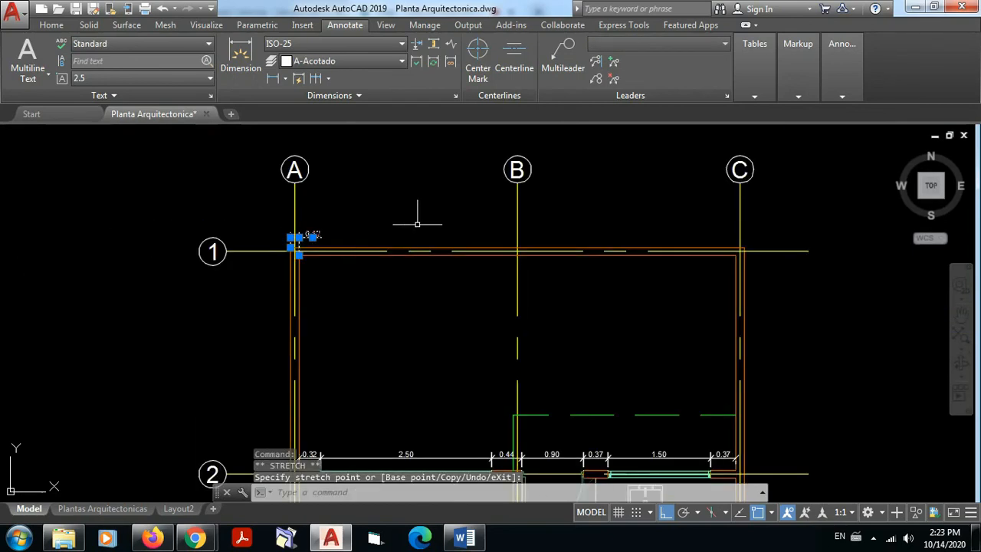
mouse_move(416, 224)
middle_mouse_down()
mouse_move(423, 230)
mouse_move(387, 254)
middle_mouse_up()
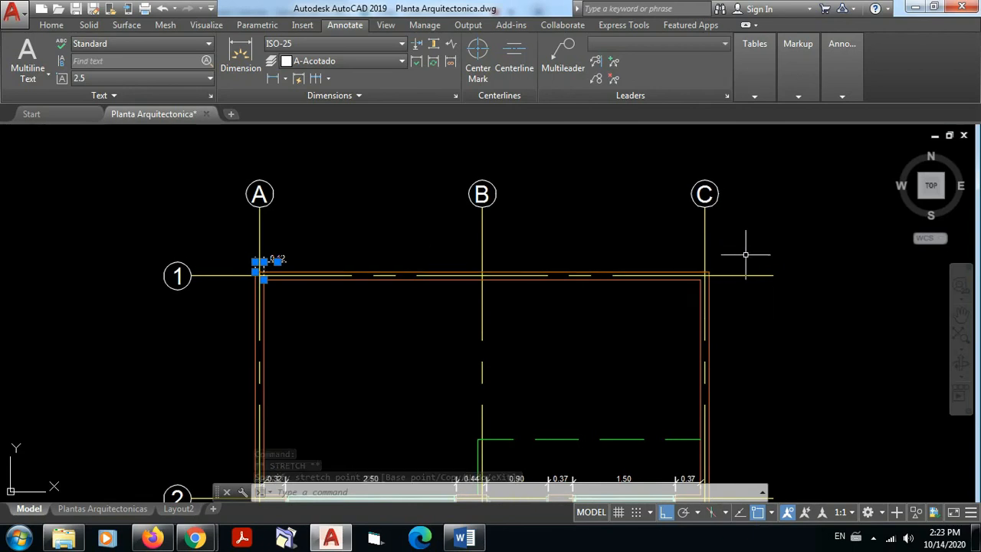
key("Escape")
Step: Dimension the wall thickness at the corner of axes C and 1, lining it up with the wall dimension at axis A
scroll(708, 269, "up", 5)
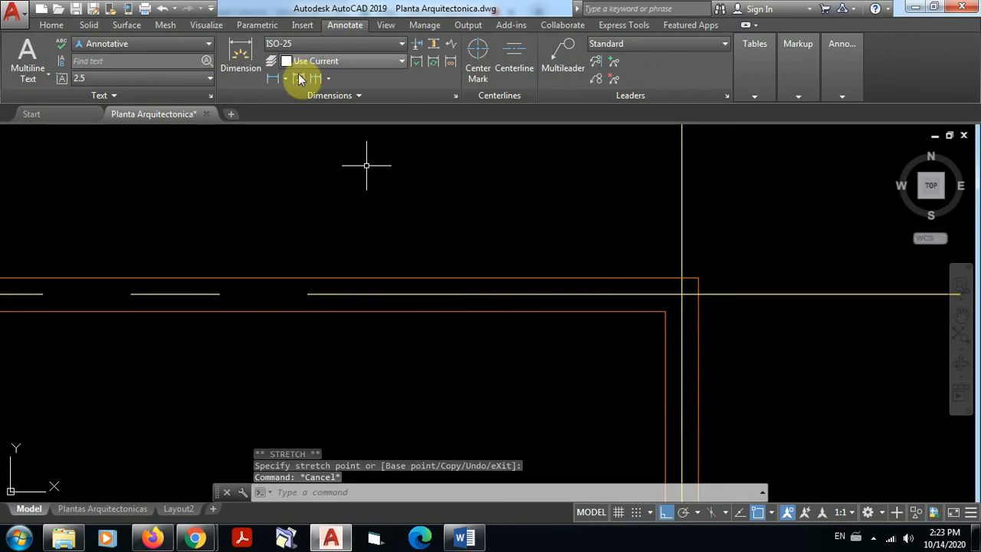
left_click(273, 82)
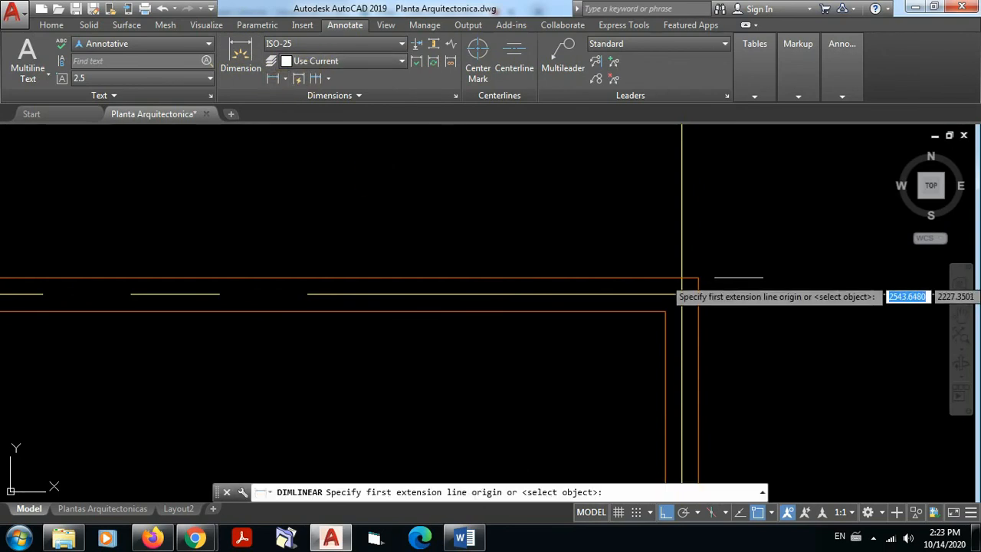
left_click(697, 278)
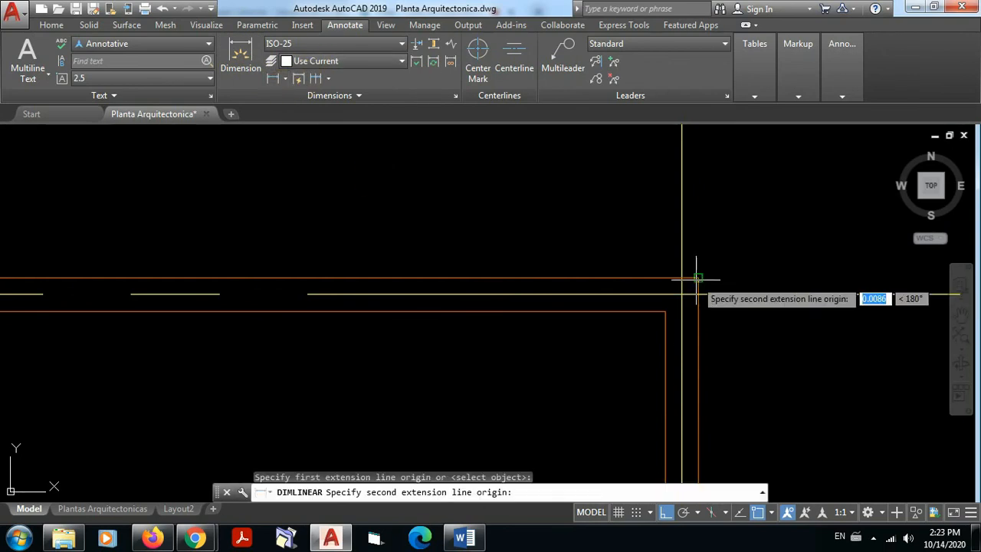
left_click(665, 311)
scroll(681, 246, "down", 8)
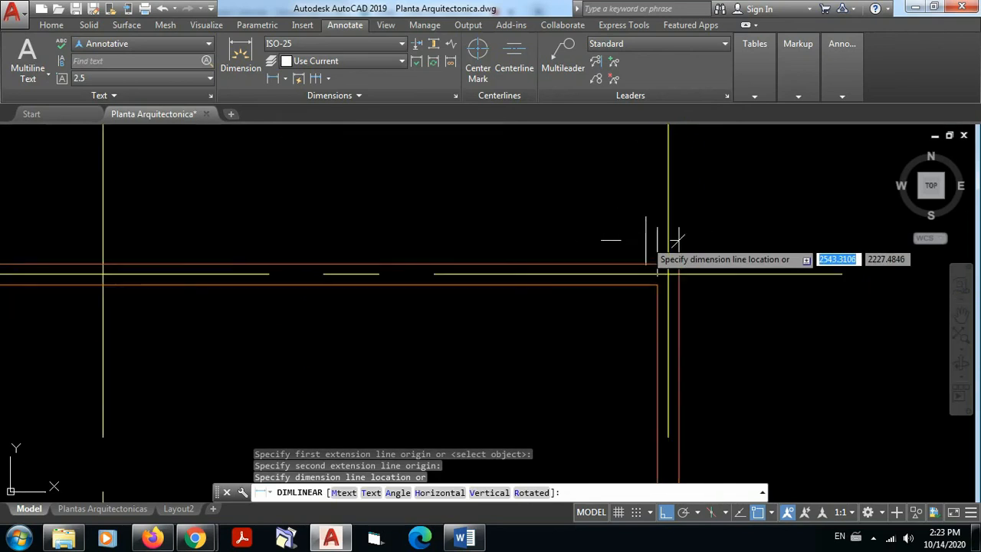
middle_click_drag(646, 241, 679, 249)
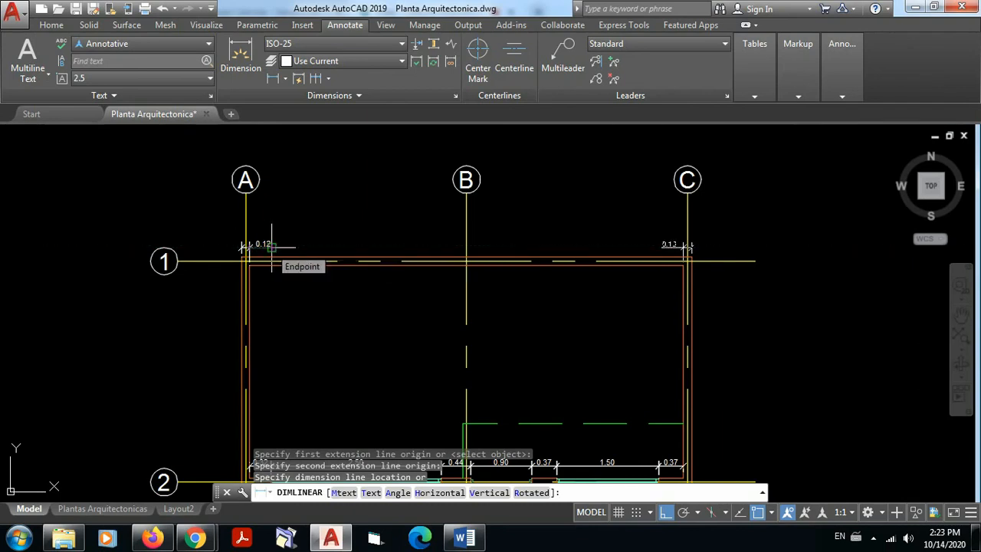
scroll(272, 245, "up", 2)
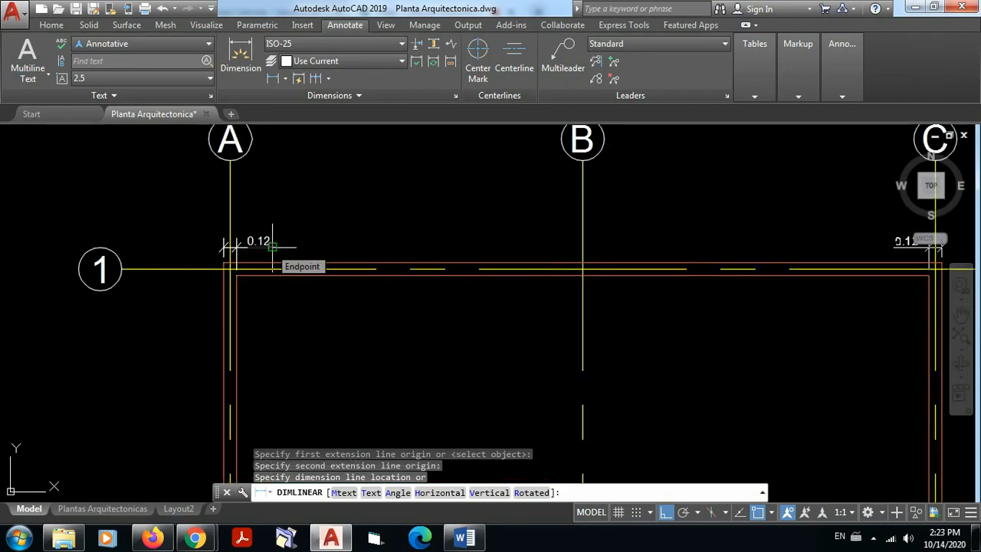
left_click(273, 246)
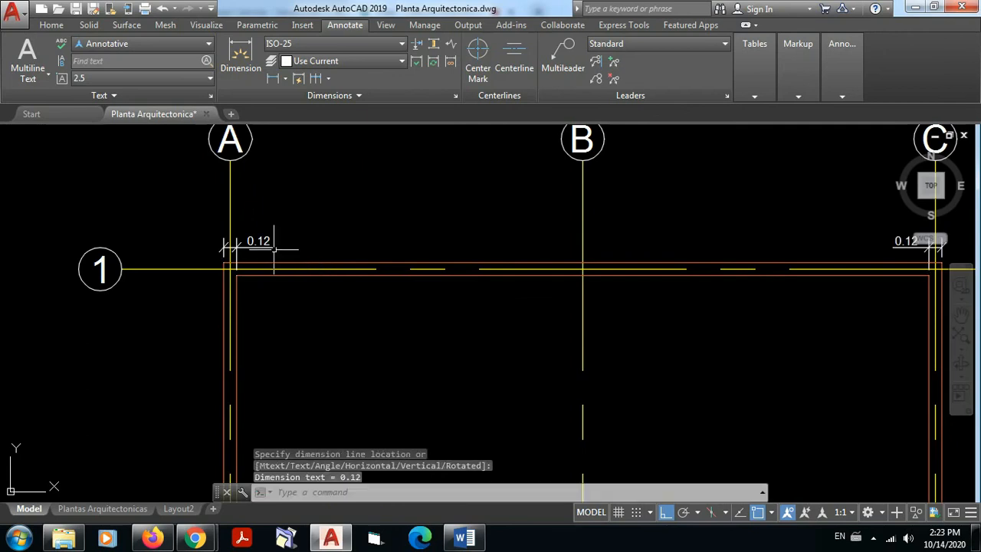
Step: Dimension the spacing from axis A to axis B above the wall dimensions and continue the chain to axis C
scroll(911, 255, "up", 3)
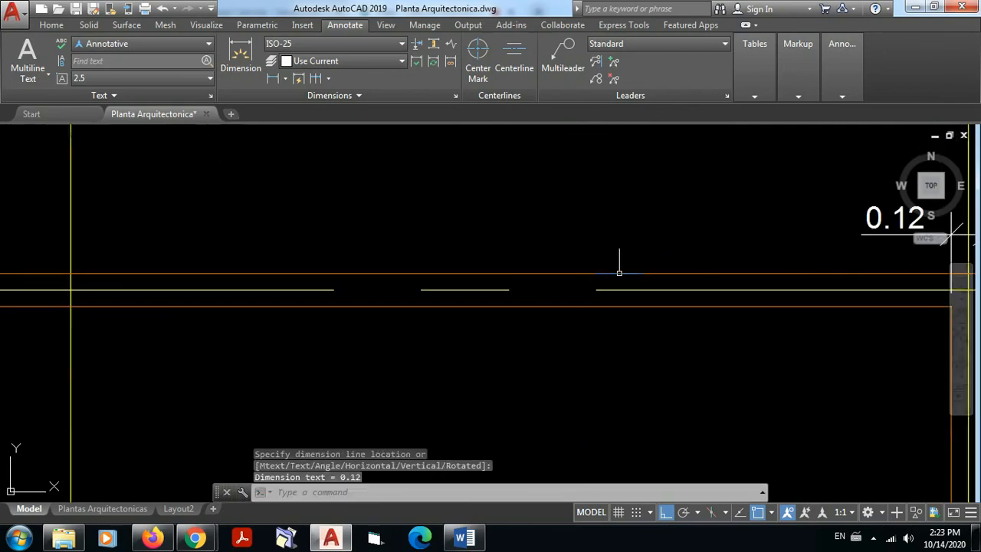
scroll(799, 269, "down", 3)
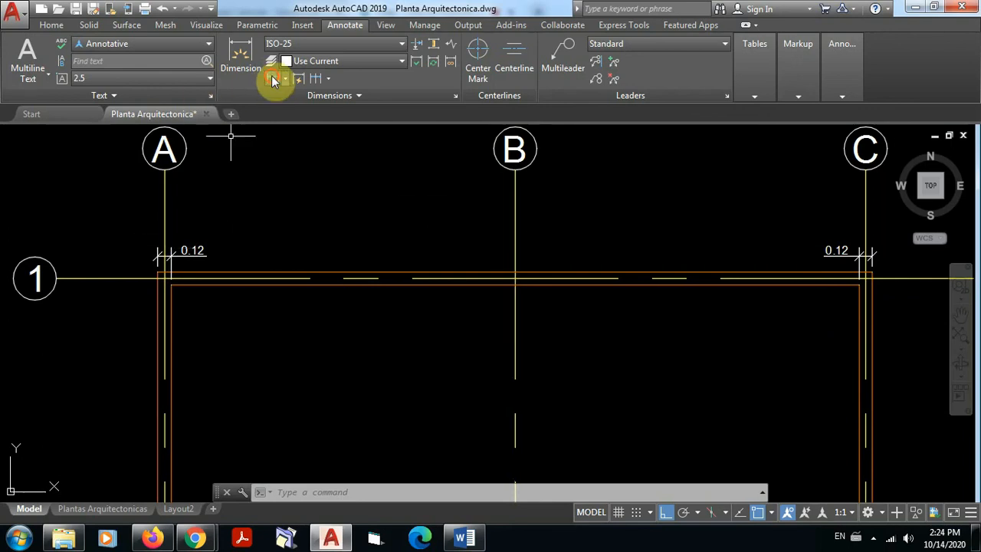
left_click(241, 61)
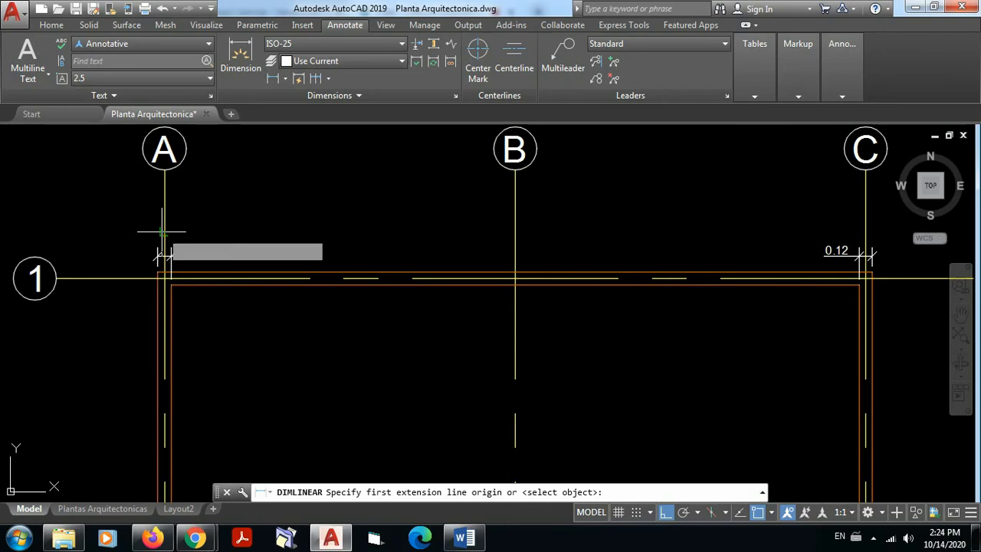
left_click(163, 226)
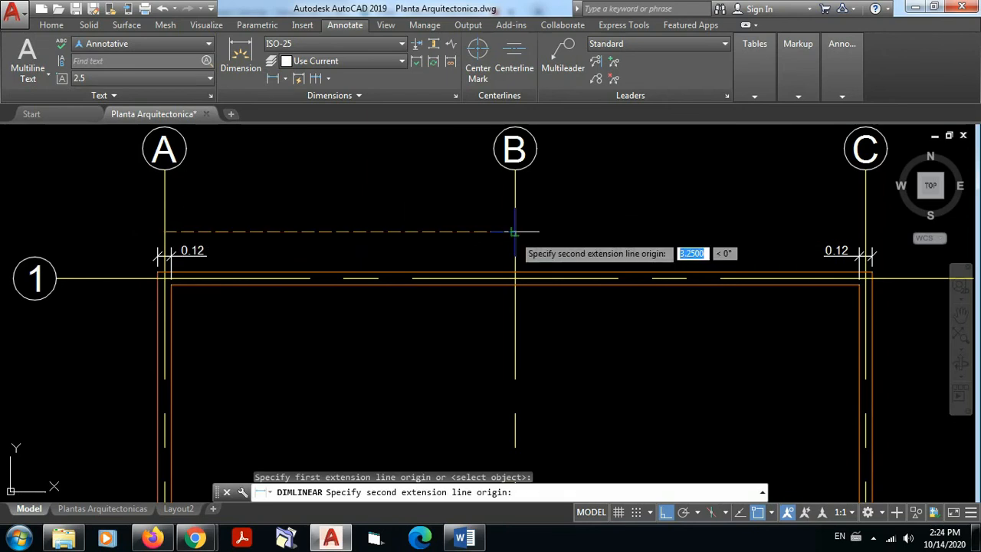
left_click(513, 230)
left_click(513, 232)
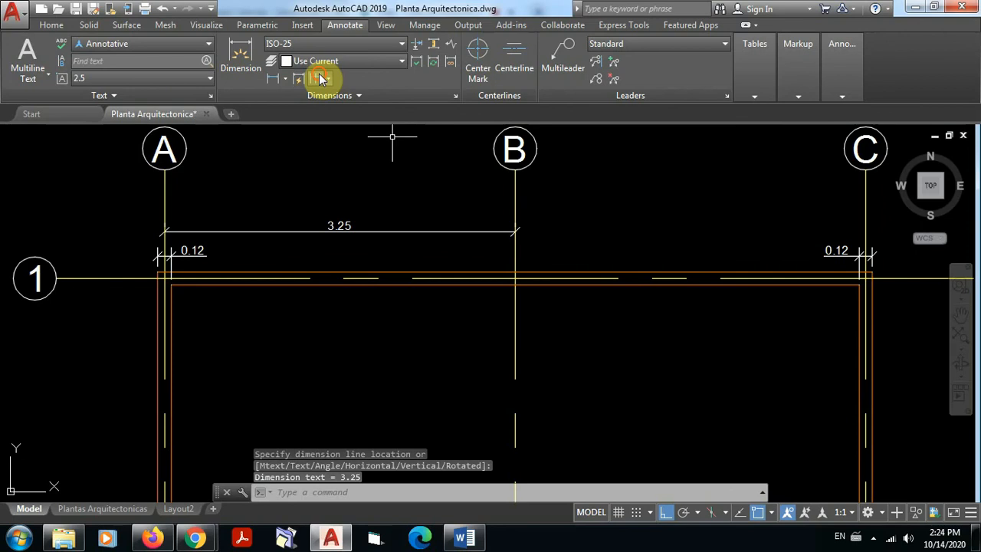
left_click(864, 230)
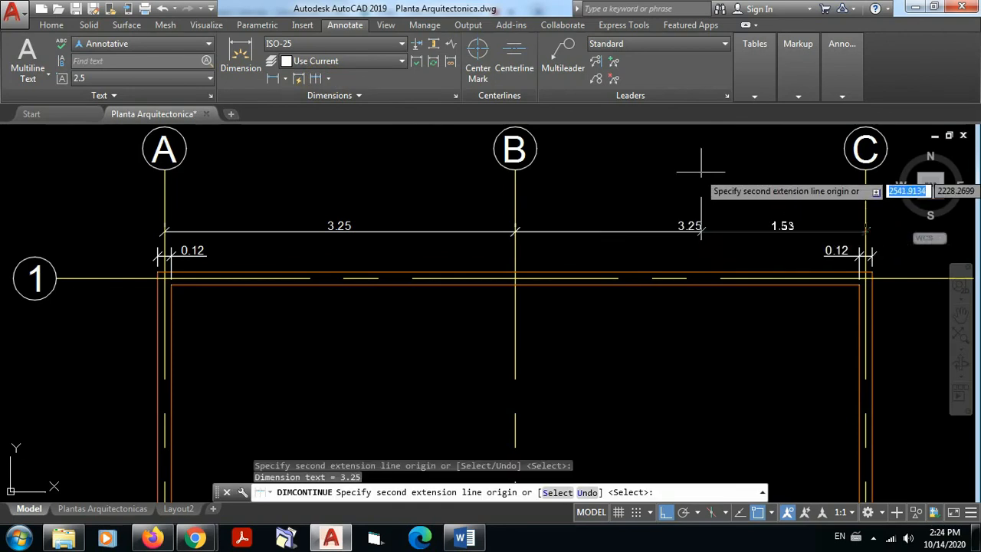
key("Escape")
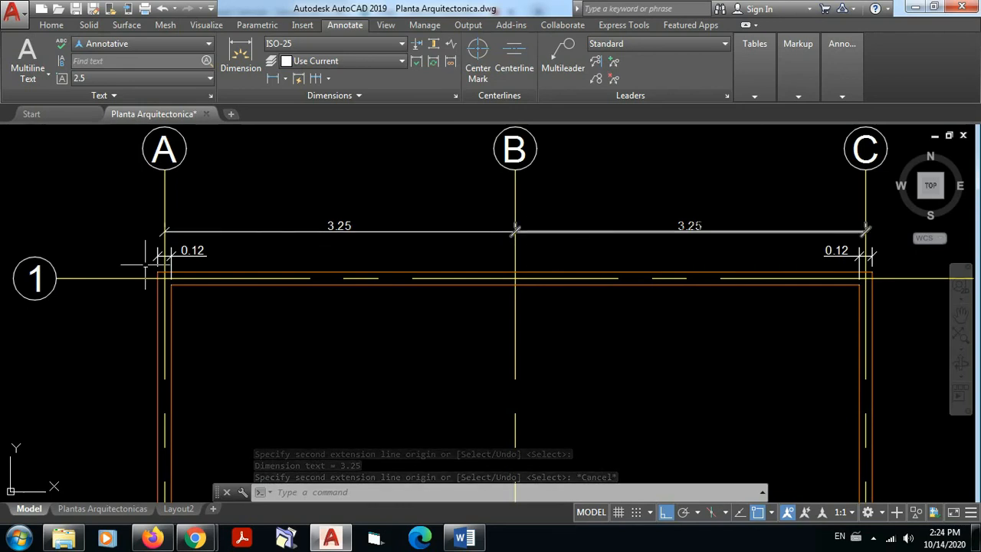
Step: Add an overall linear dimension between the outer wall faces at axes A and C, placed above the axis-spacing chain
left_click(276, 81)
scroll(159, 236, "up", 5)
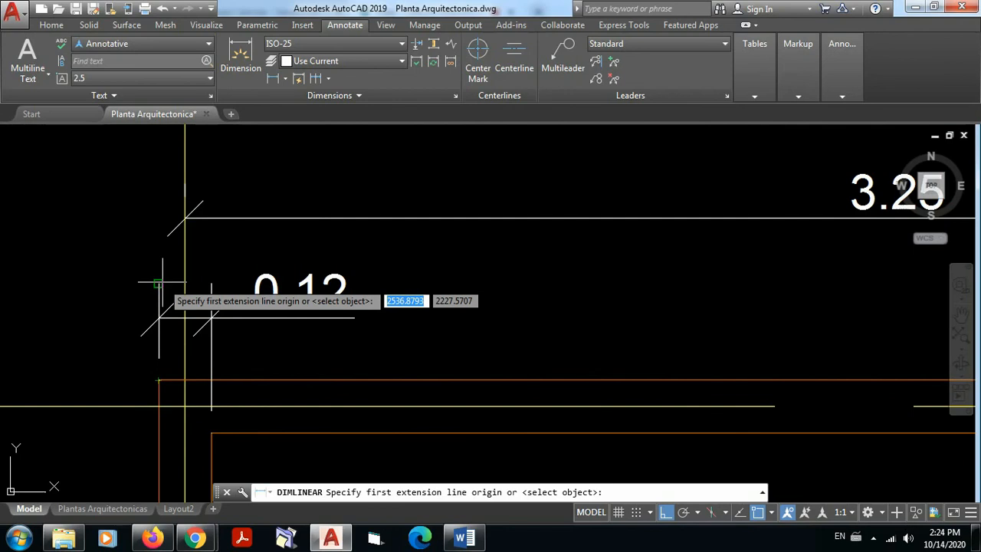
left_click(159, 284)
scroll(164, 164, "down", 3)
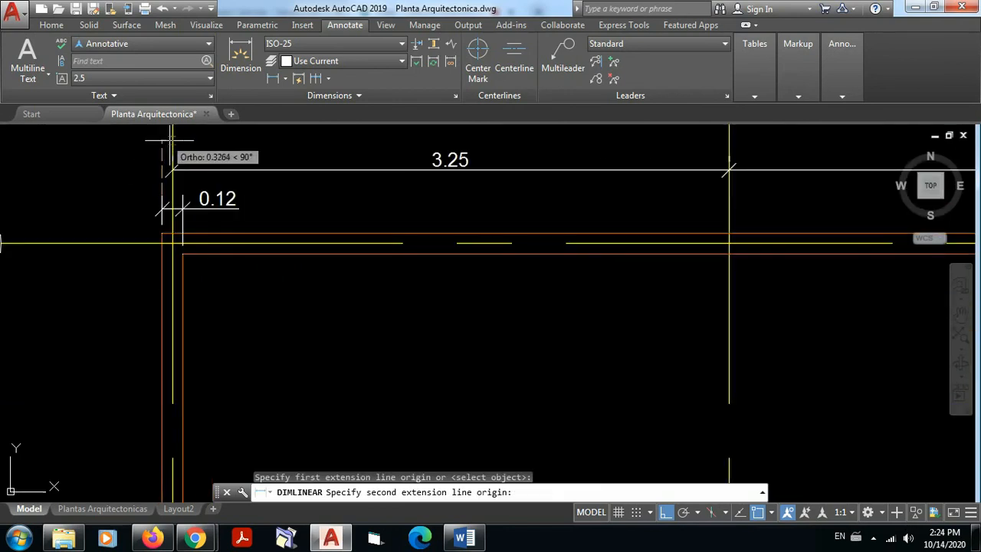
mouse_move(168, 142)
middle_mouse_down()
mouse_move(92, 199)
mouse_move(1, 213)
middle_mouse_up()
scroll(1, 213, "down", 3)
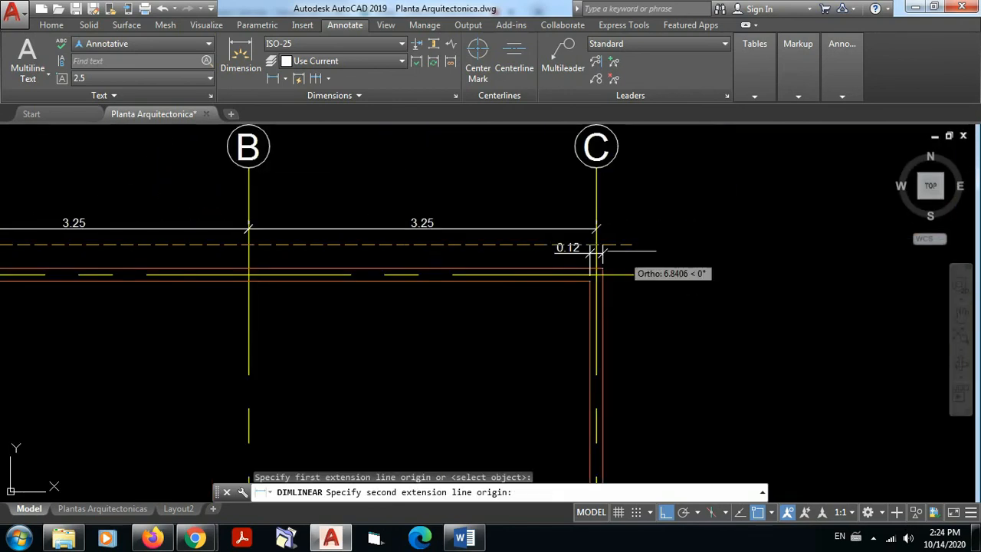
scroll(601, 253, "up", 7)
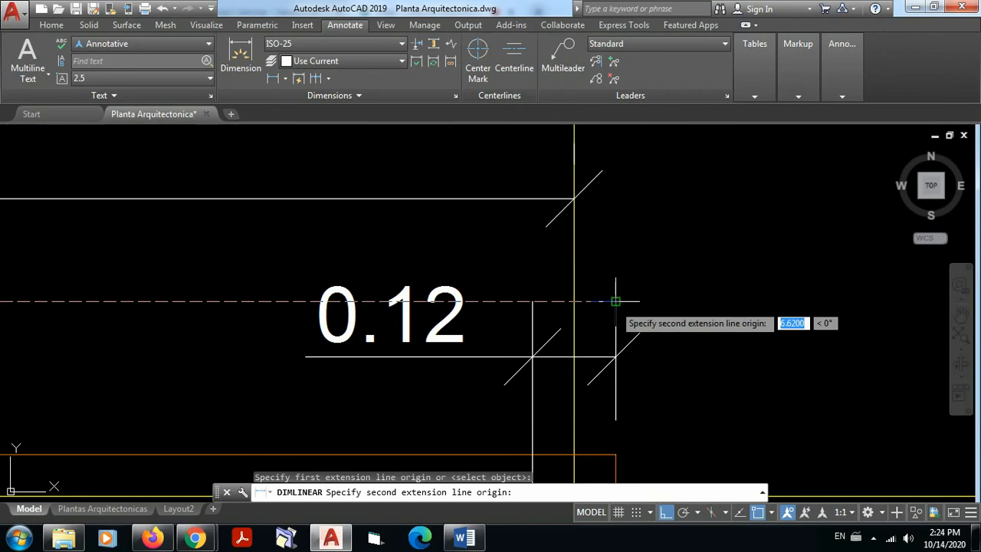
left_click(615, 302)
scroll(618, 296, "down", 5)
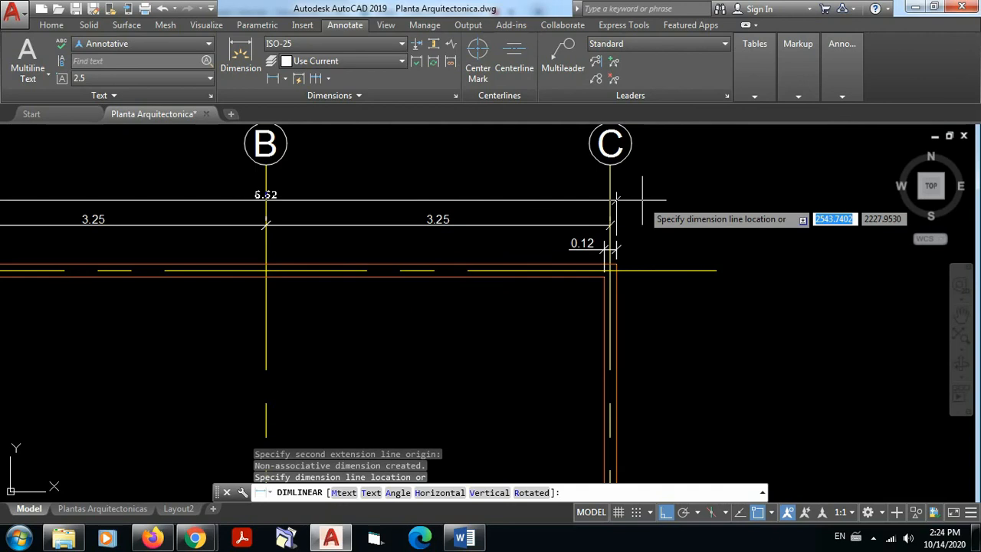
left_click(641, 200)
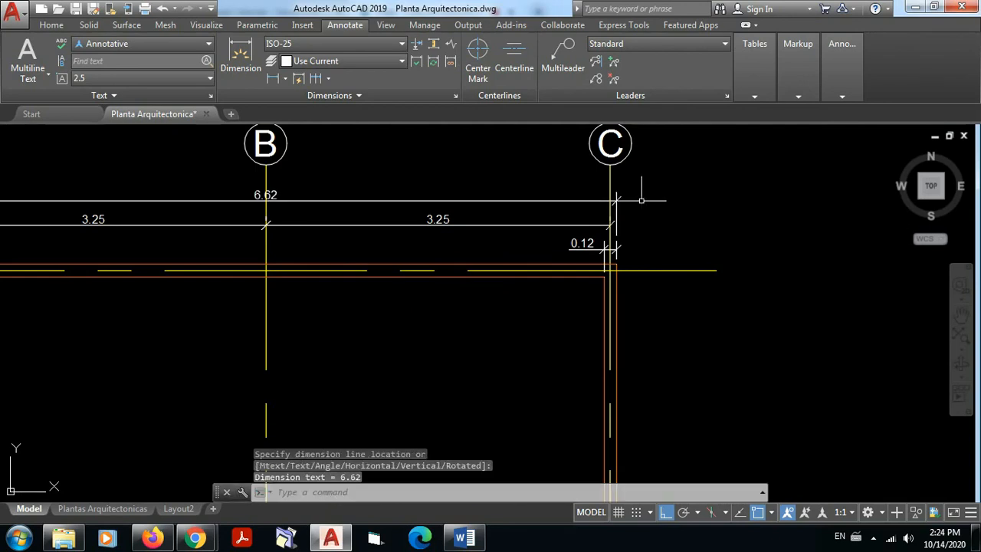
Step: Inspect the gaps between the wall-thickness, axis-spacing and overall dimensions near axis C, and the overall dimension's text at axis B
scroll(588, 234, "up", 8)
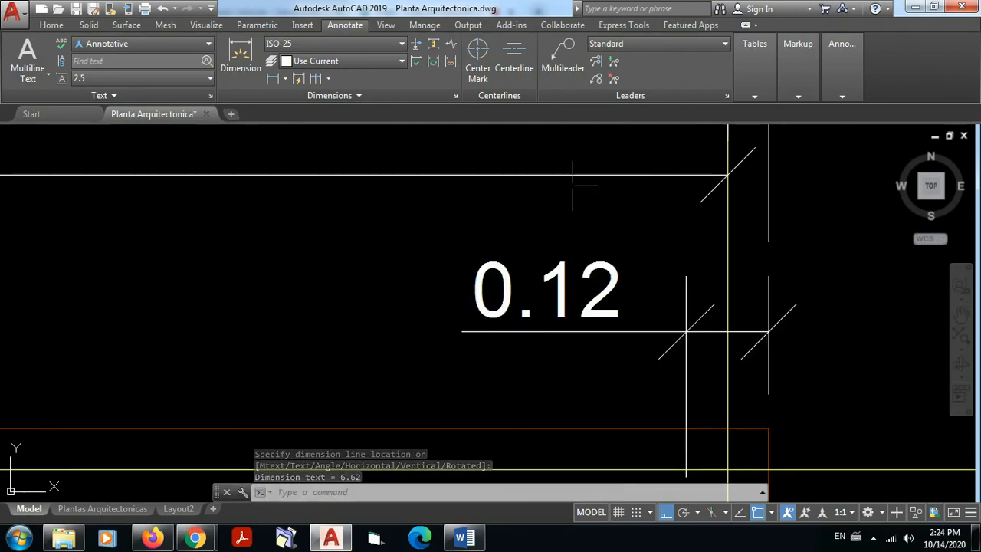
left_click(589, 330)
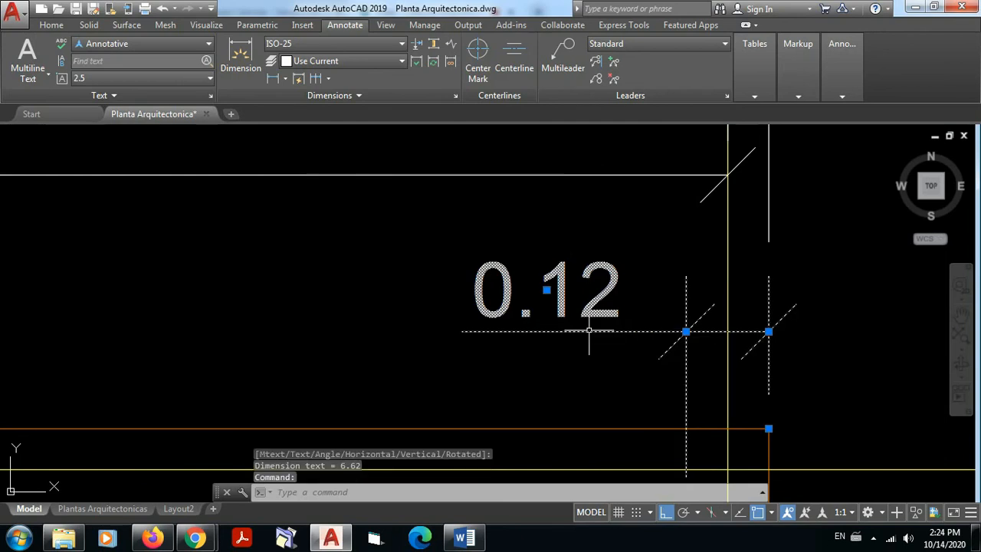
left_click(578, 175)
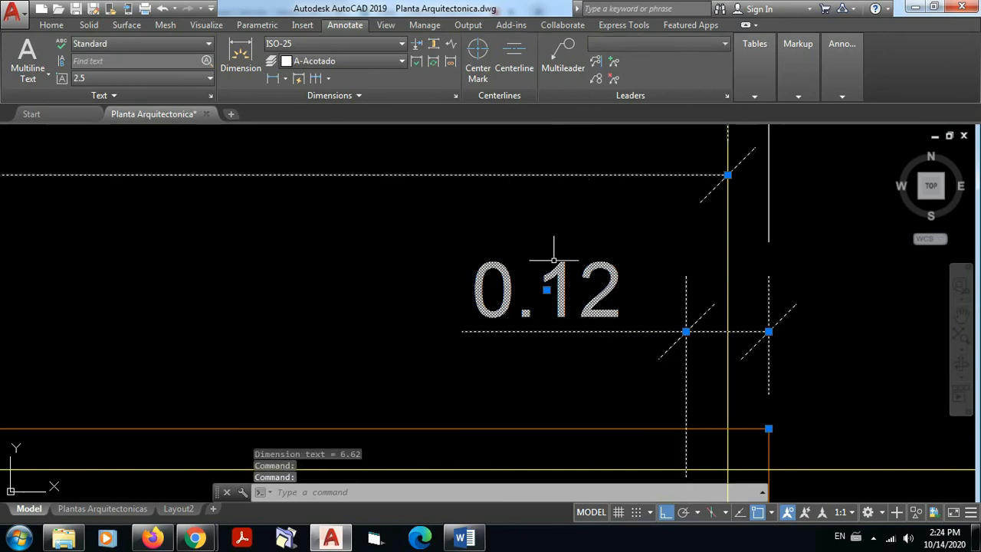
scroll(587, 219, "down", 4)
middle_click_drag(587, 219, 573, 290)
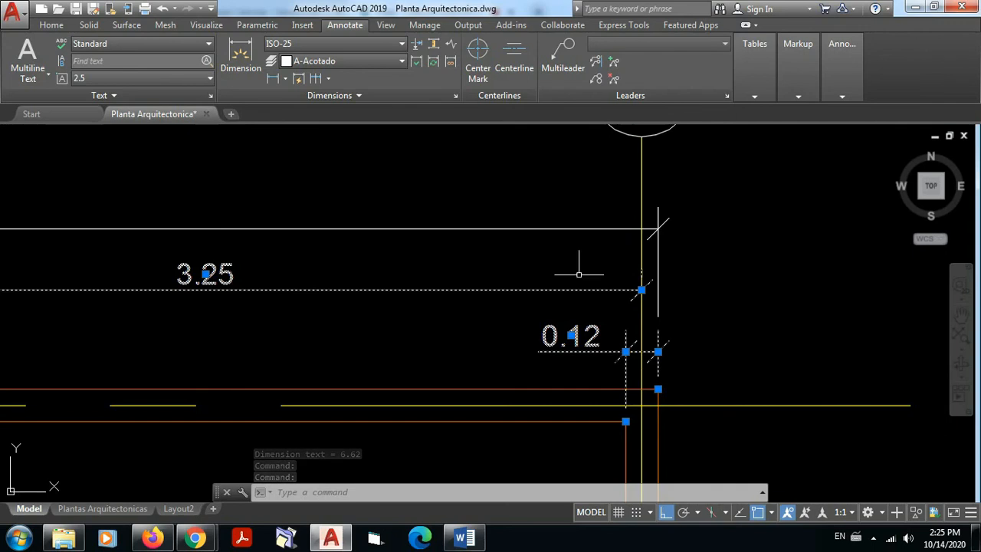
key("Escape")
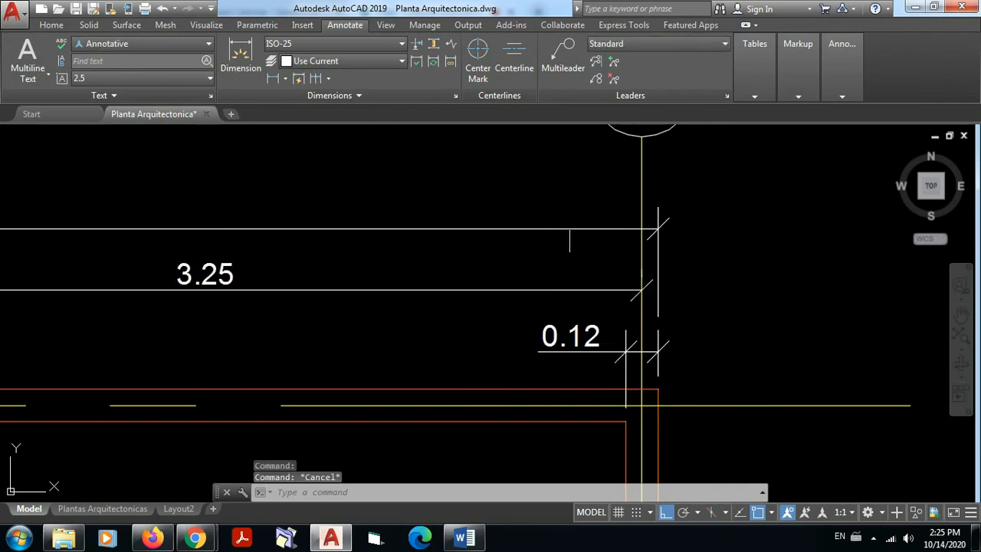
scroll(798, 315, "down", 4)
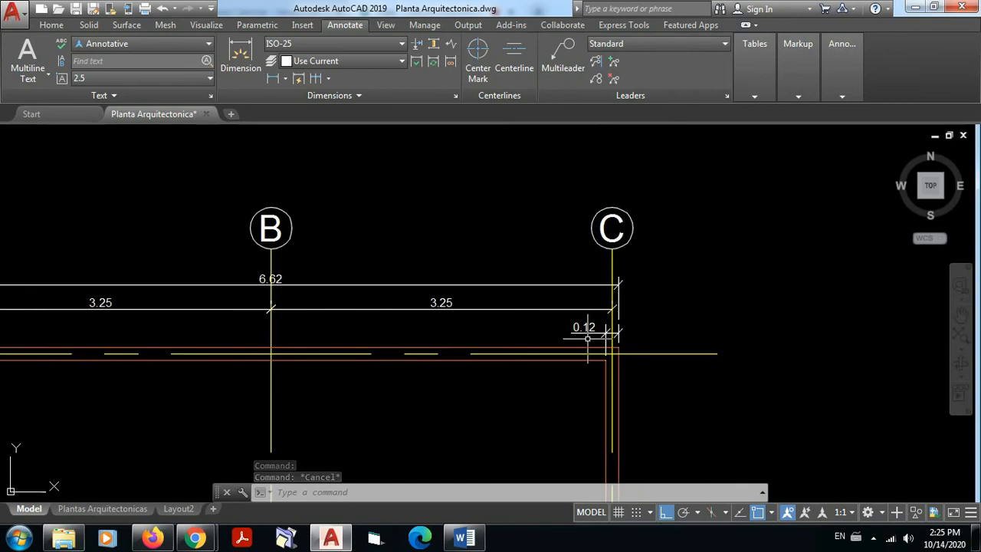
scroll(491, 277, "up", 3)
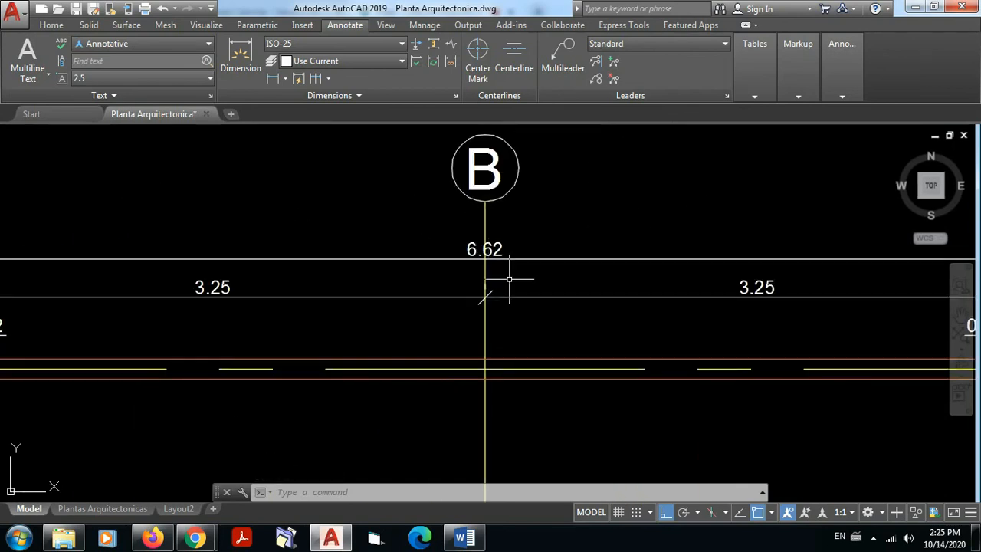
scroll(505, 288, "down", 3)
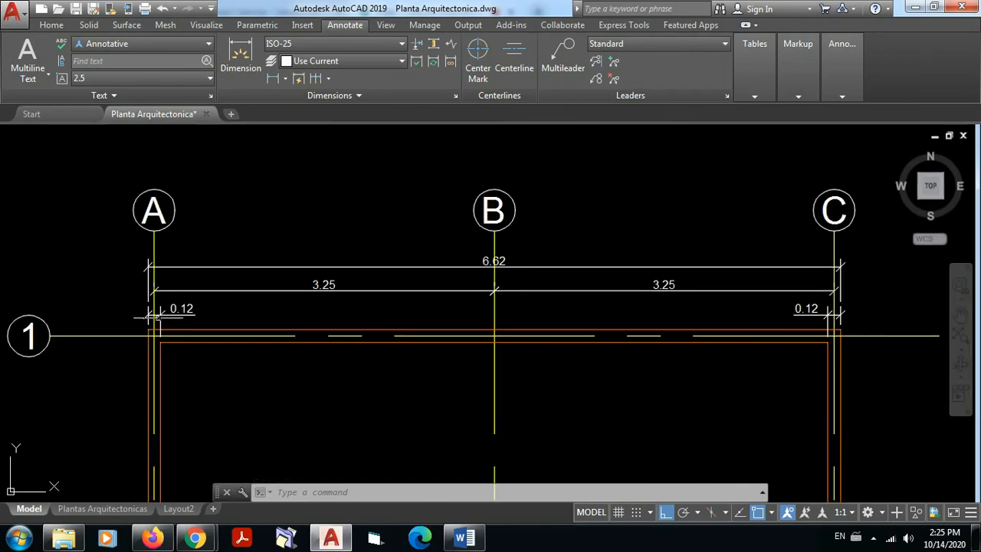
Step: Highlight the three dimension levels above axis 1 in turn: both wall thicknesses, both axis spacings, and the overall dimension
left_click(183, 309)
left_click(814, 310)
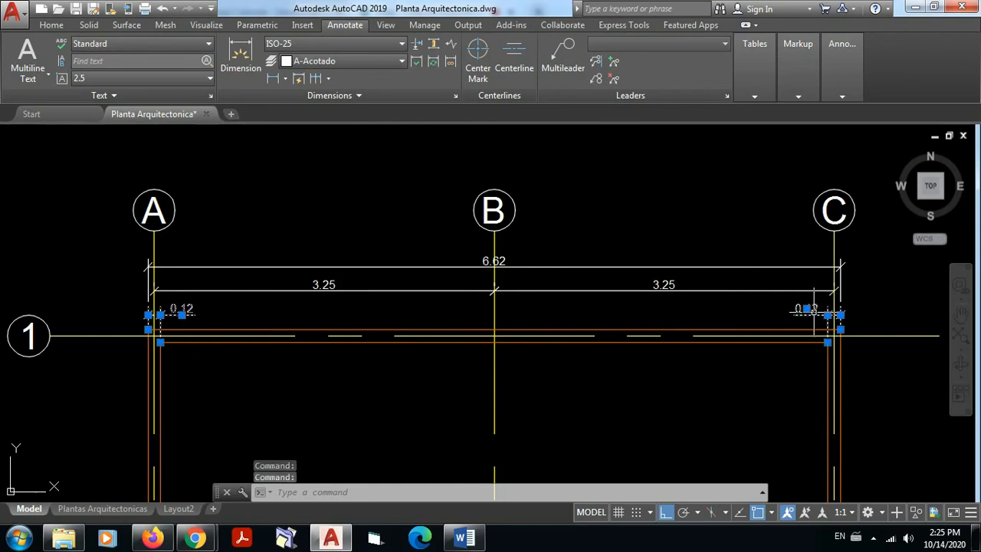
key("Escape")
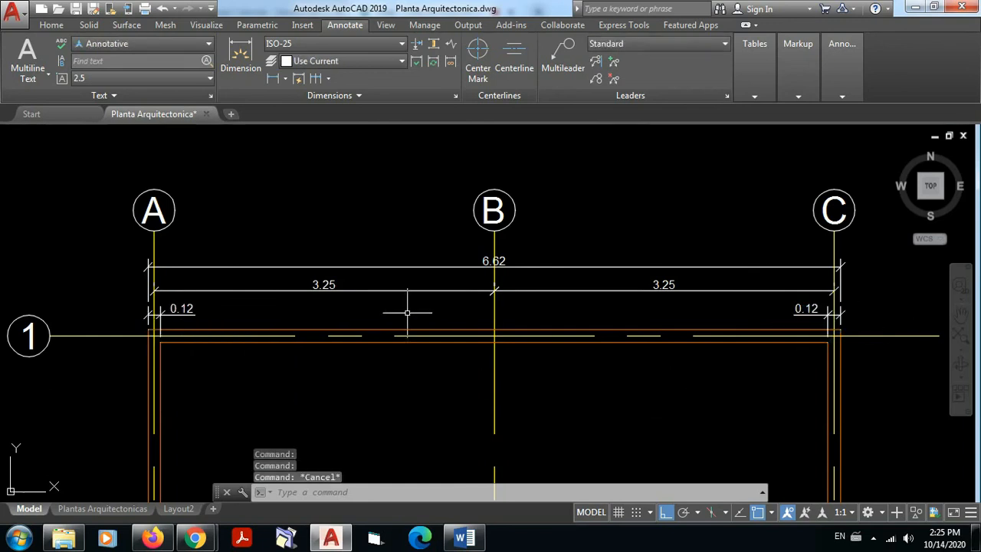
left_click(412, 295)
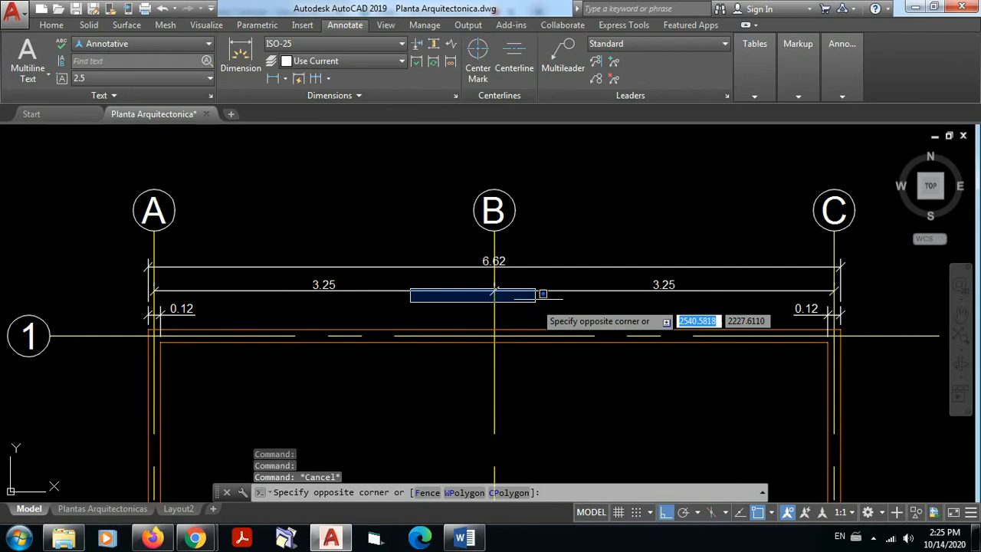
left_click(403, 290)
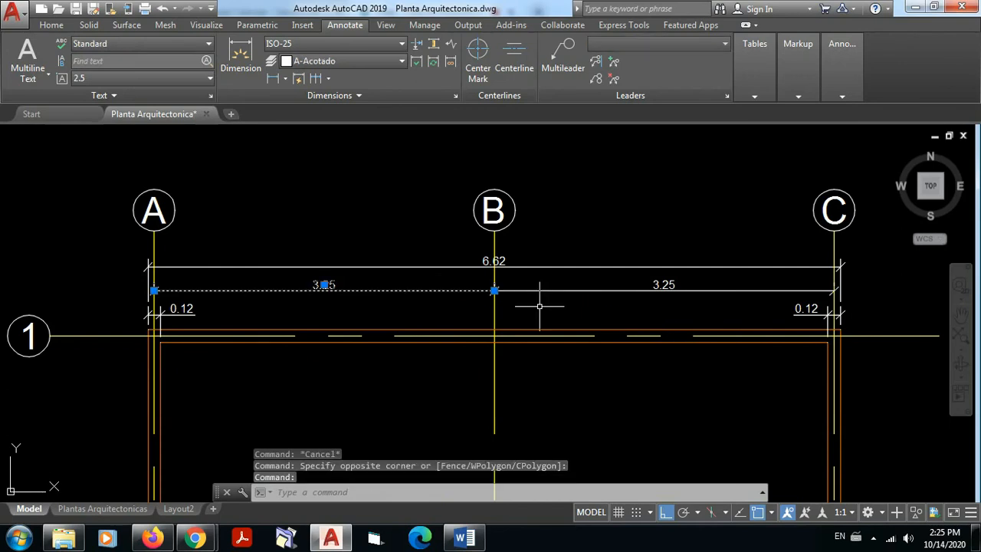
left_click(564, 291)
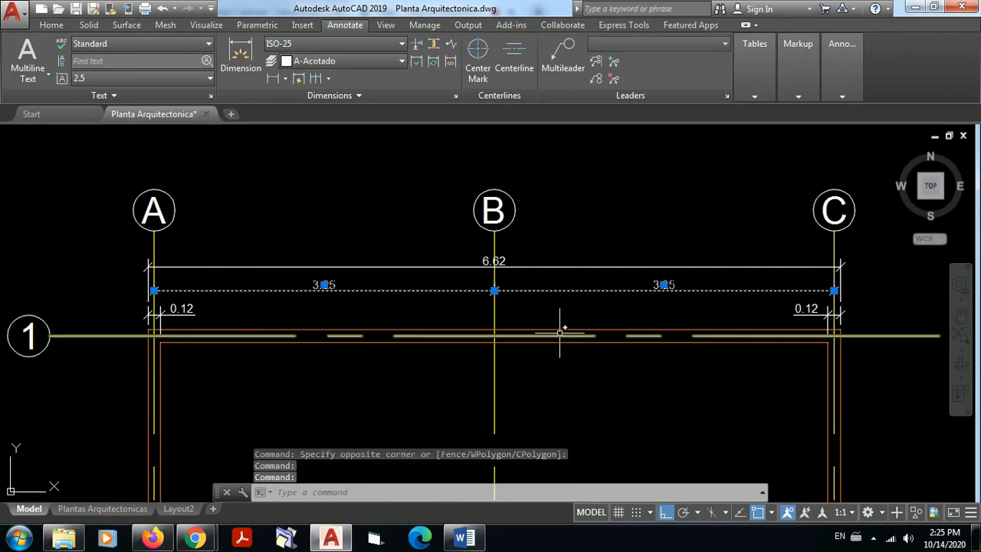
key("Escape")
left_click(452, 267)
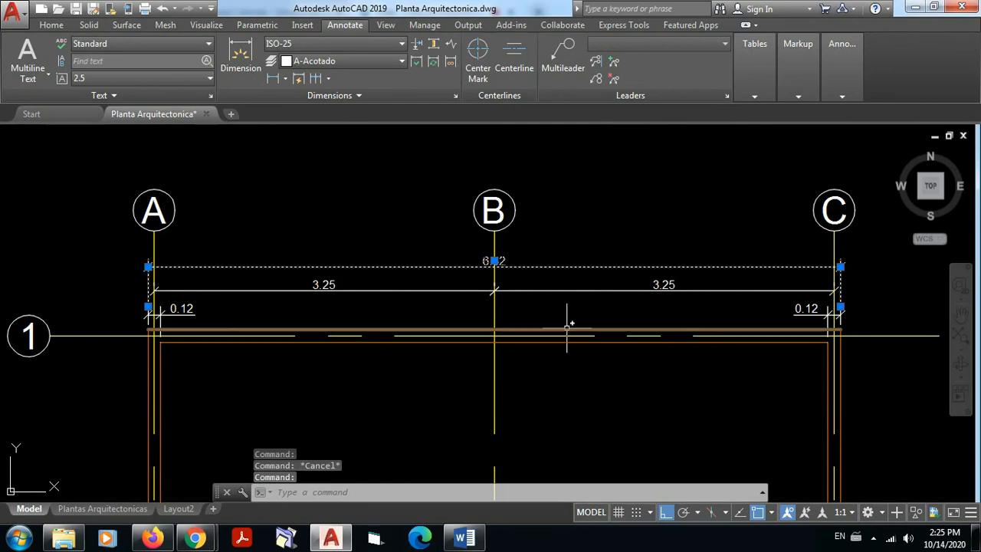
key("Escape")
scroll(511, 251, "up", 2)
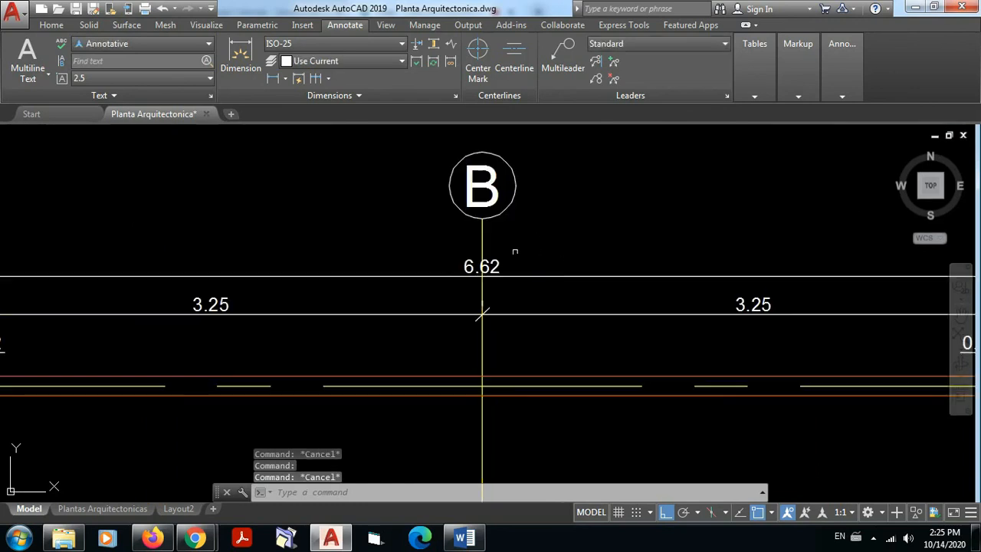
scroll(537, 262, "down", 2)
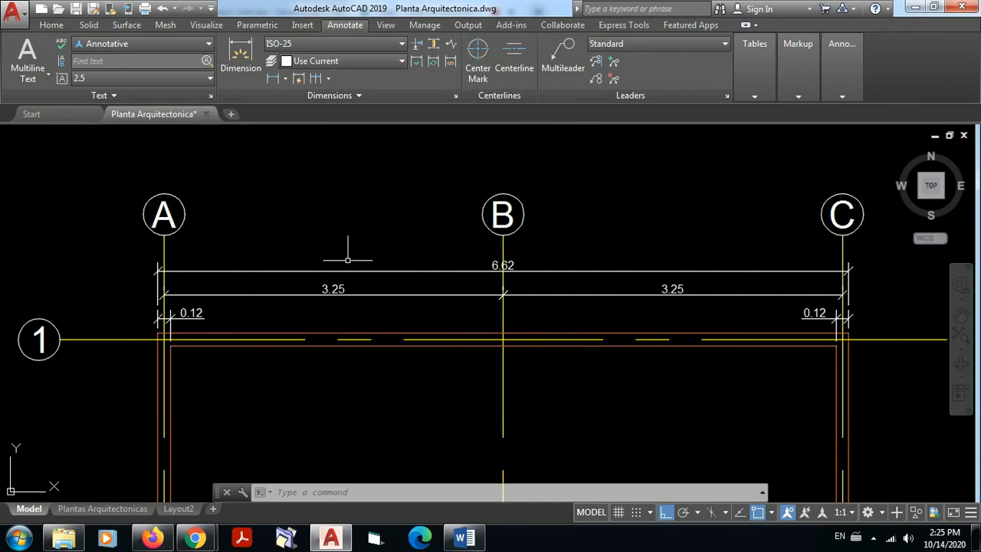
Step: Review the dimensioned floor plan from axis 1 down to the axis A and 5 corner, and return to its upper part
scroll(532, 272, "down", 2)
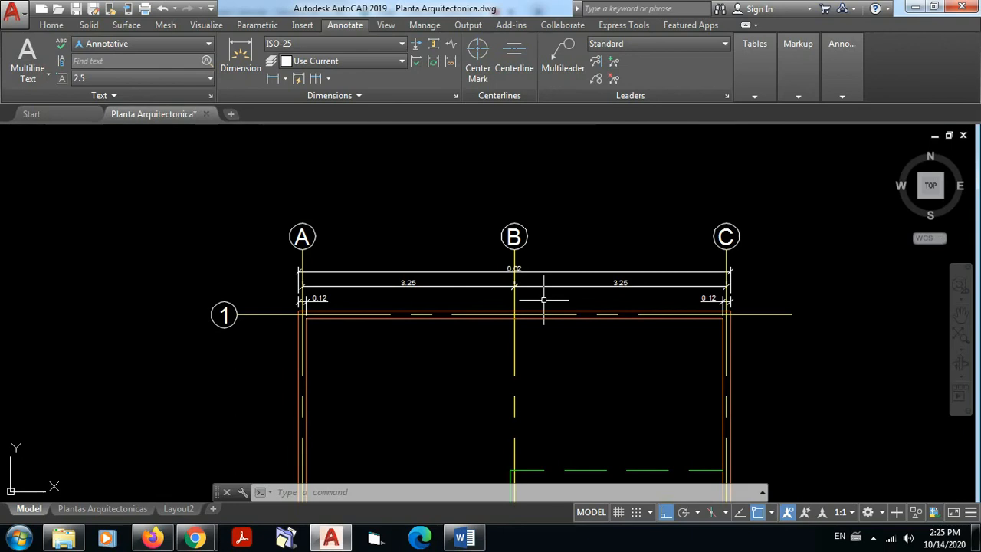
scroll(543, 298, "down", 2)
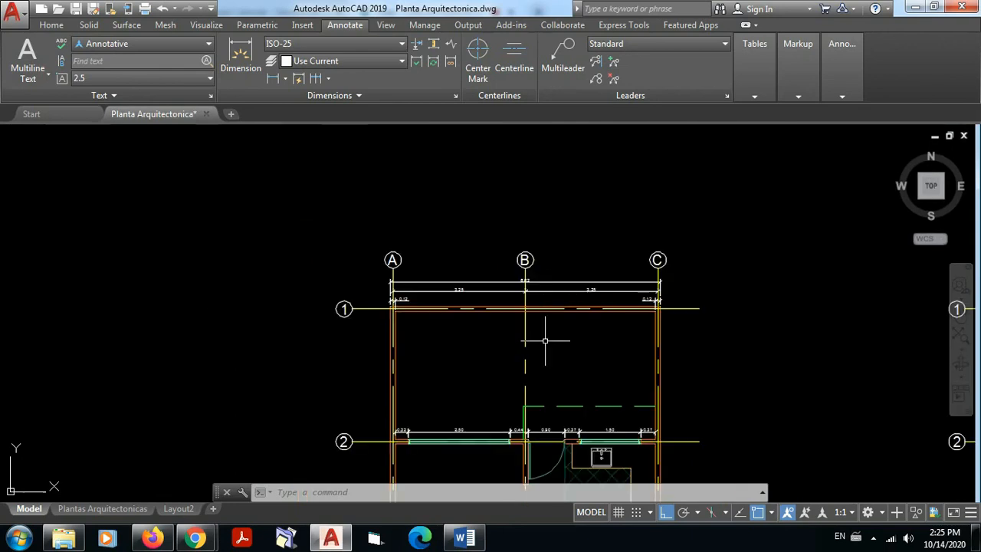
middle_click_drag(546, 388, 537, 252)
scroll(536, 253, "down", 2)
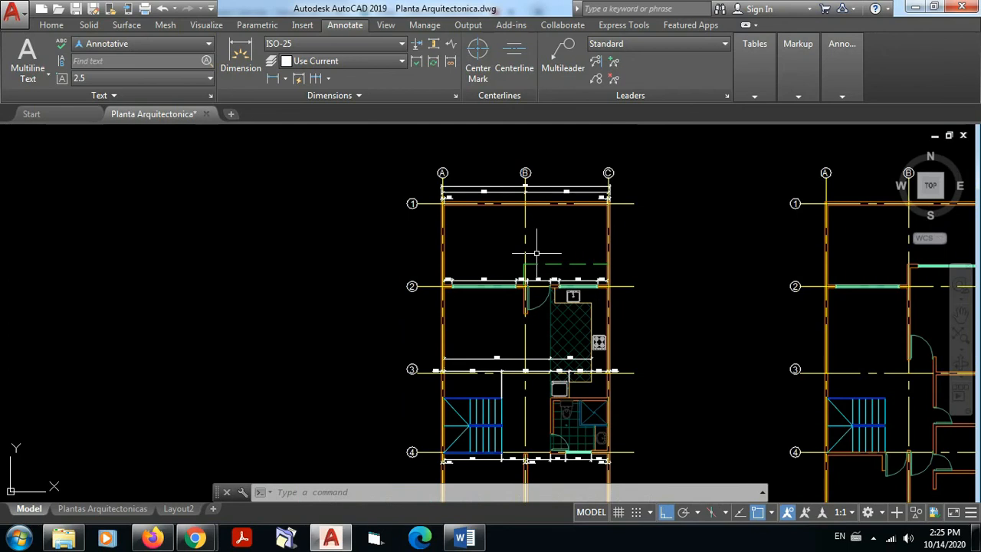
middle_click_drag(453, 345, 475, 265)
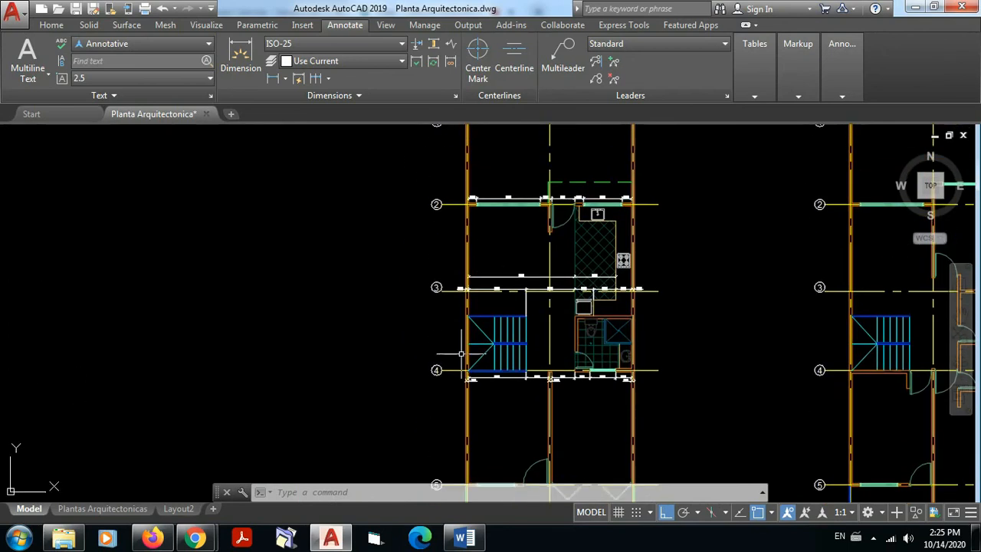
scroll(460, 354, "up", 2)
middle_click_drag(460, 353, 460, 203)
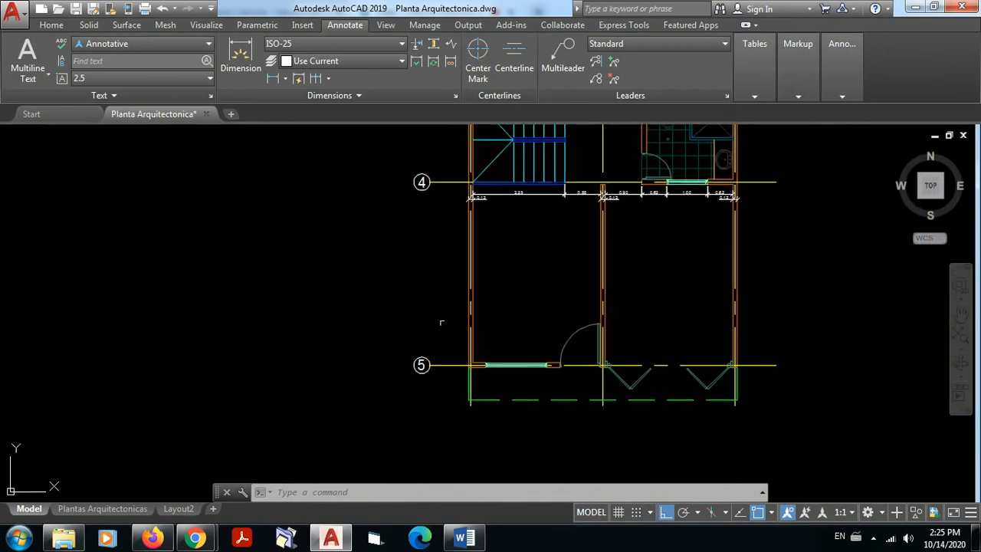
scroll(441, 323, "up", 3)
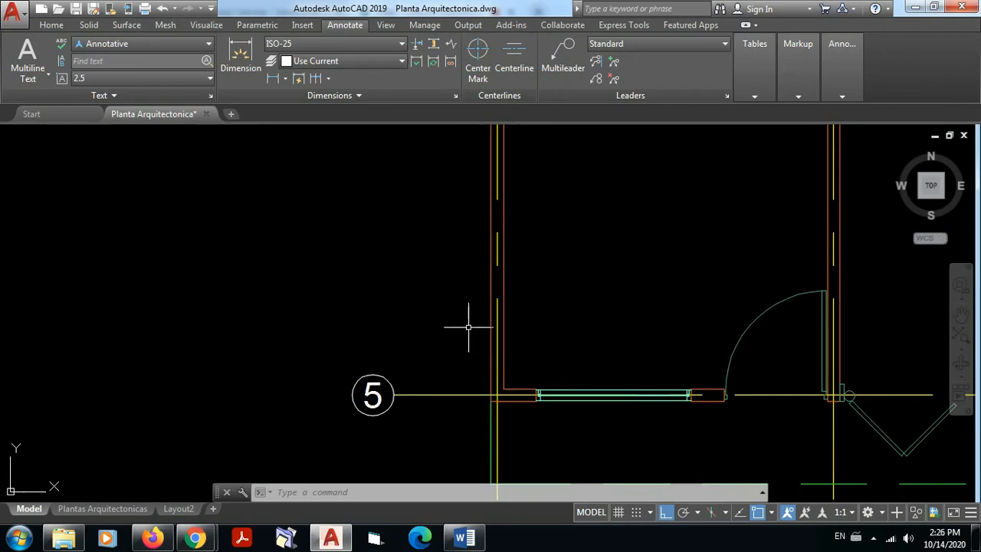
scroll(468, 328, "down", 6)
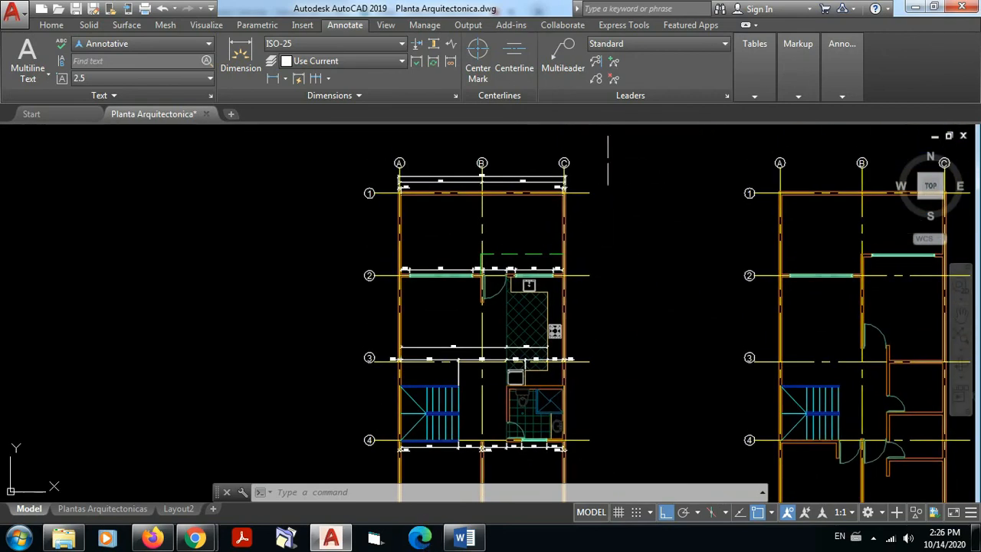
scroll(564, 176, "up", 2)
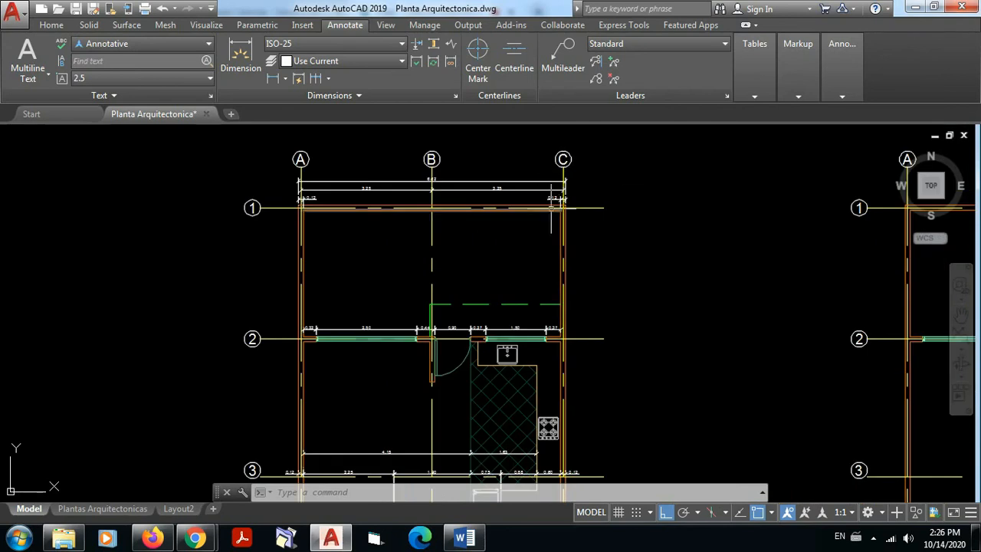
left_click(563, 61)
scroll(565, 265, "up", 6)
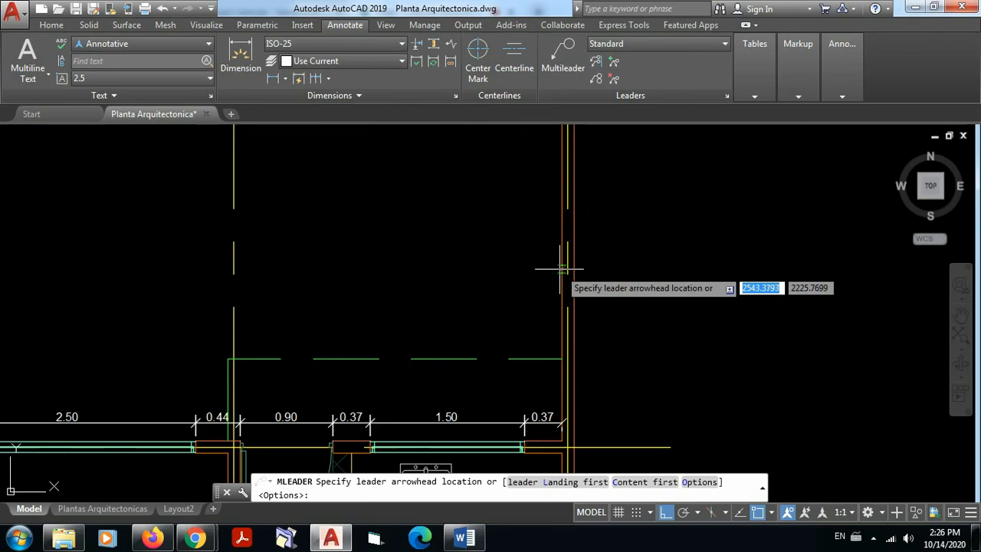
left_click(573, 228)
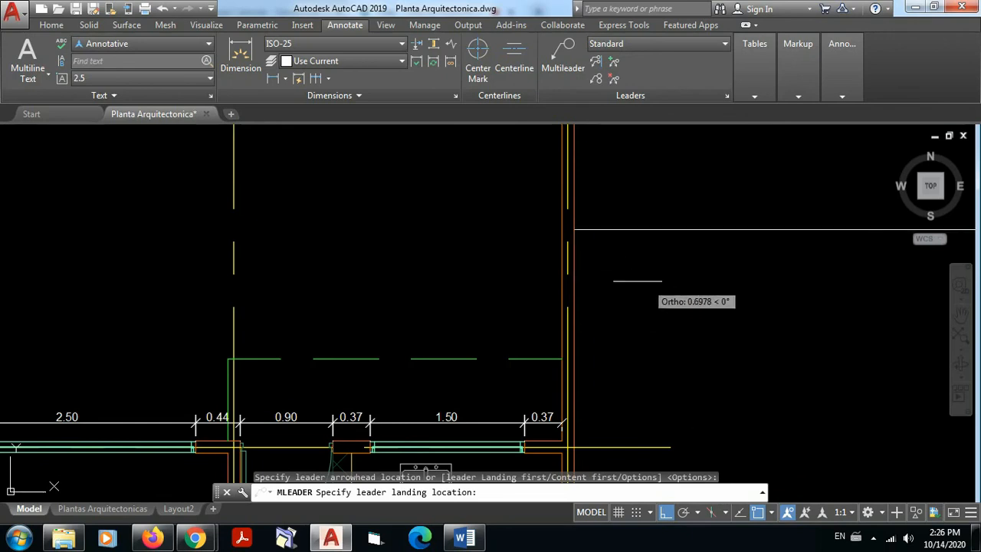
key("Escape")
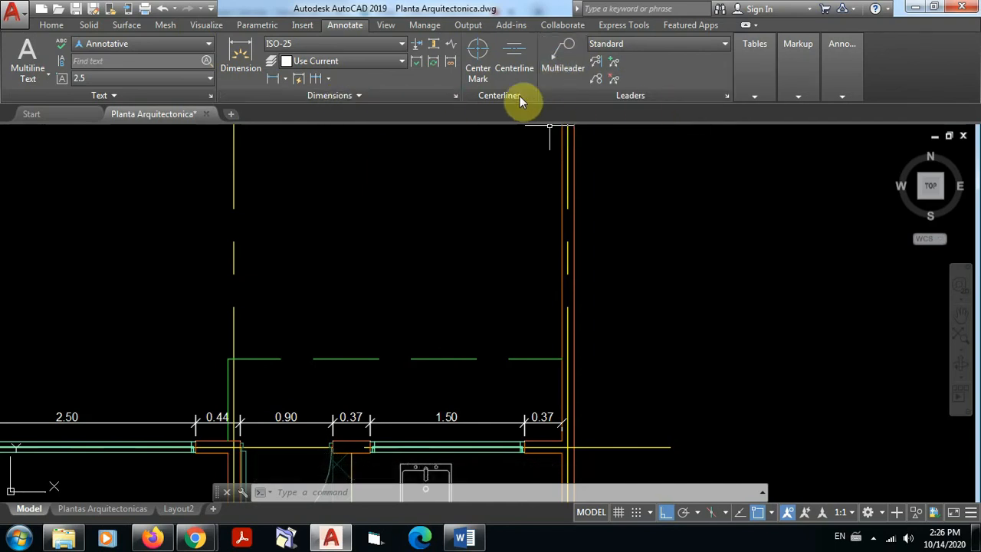
Step: Modify the Standard multileader style's leader format with an arrowhead size of 0.1 and the Spline leader type
left_click(728, 99)
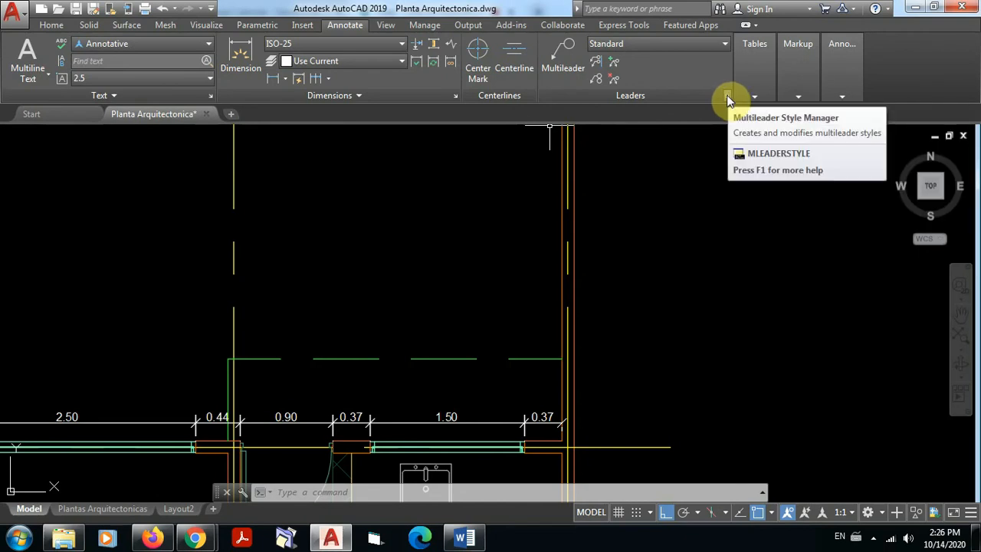
left_click(727, 98)
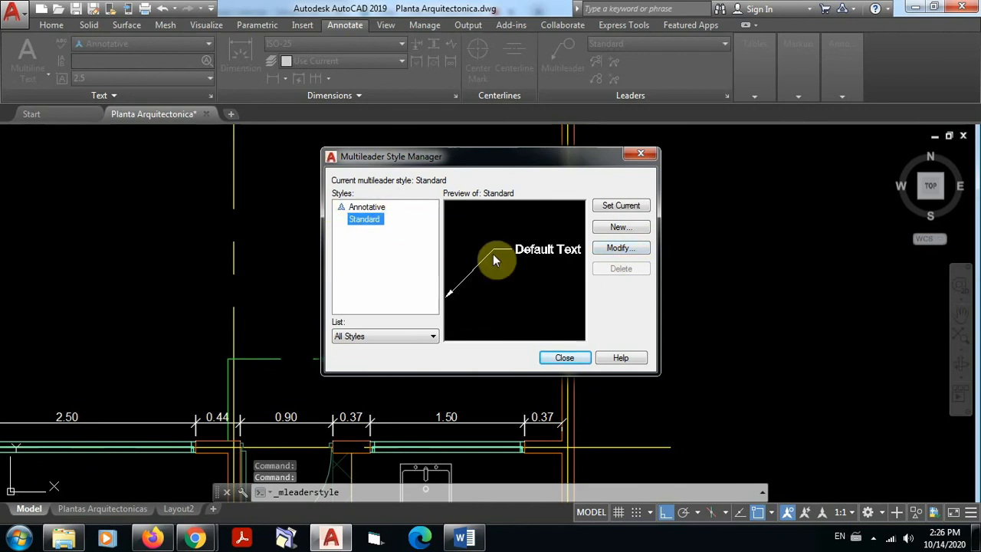
left_click(621, 249)
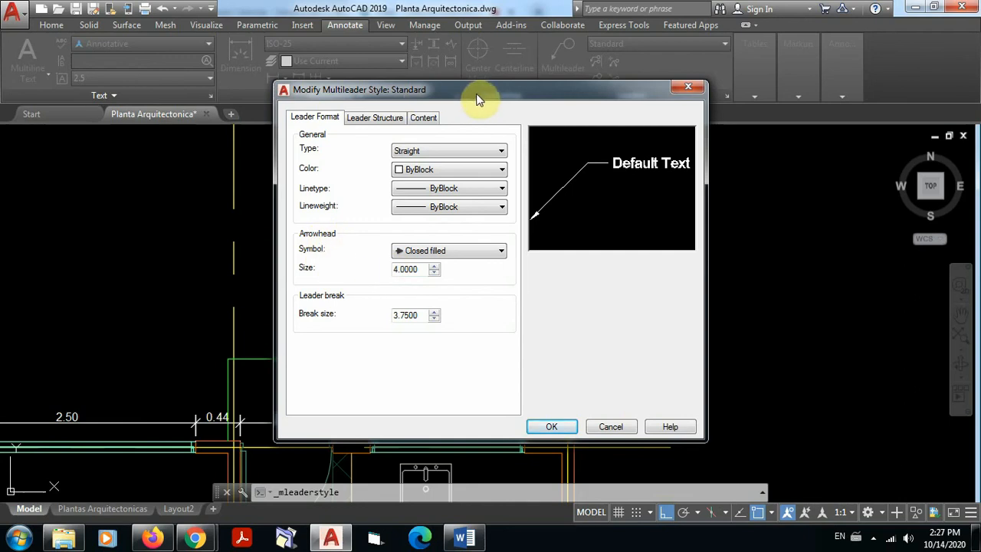
left_click_drag(481, 93, 630, 105)
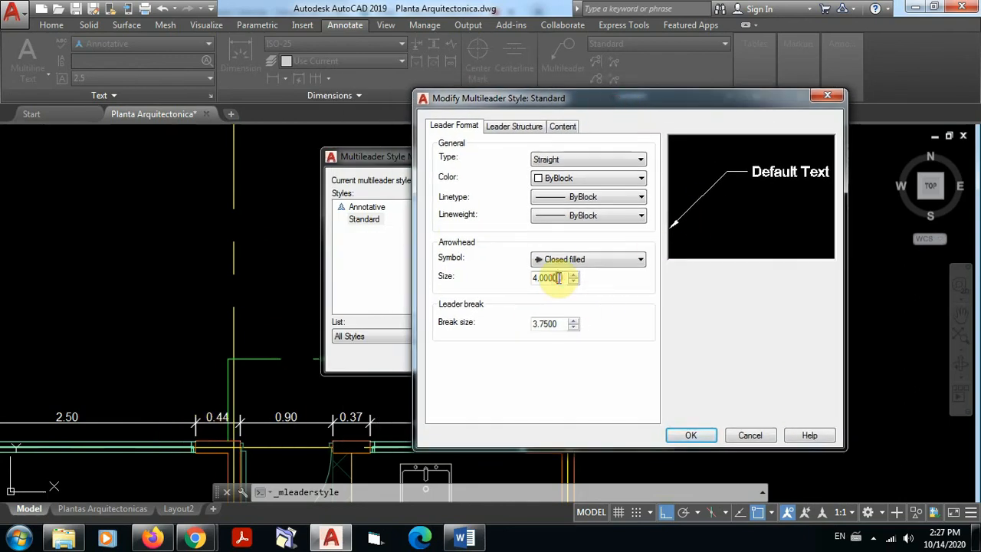
left_click_drag(559, 278, 509, 278)
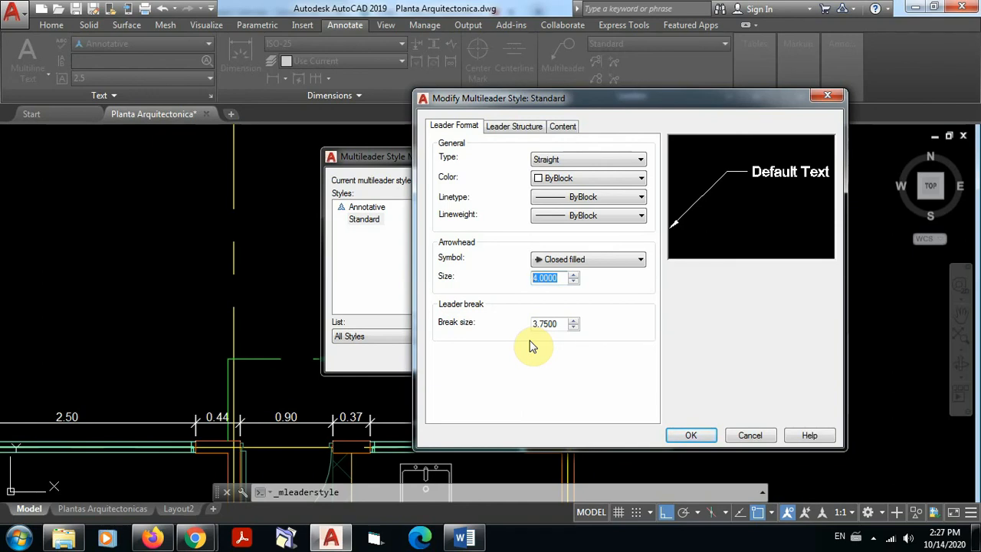
type("0.1")
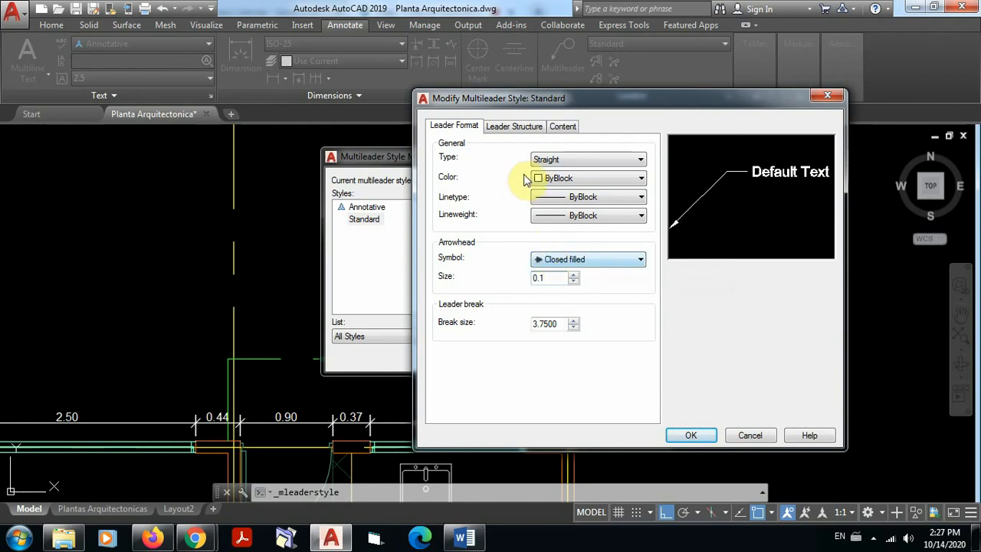
left_click(640, 162)
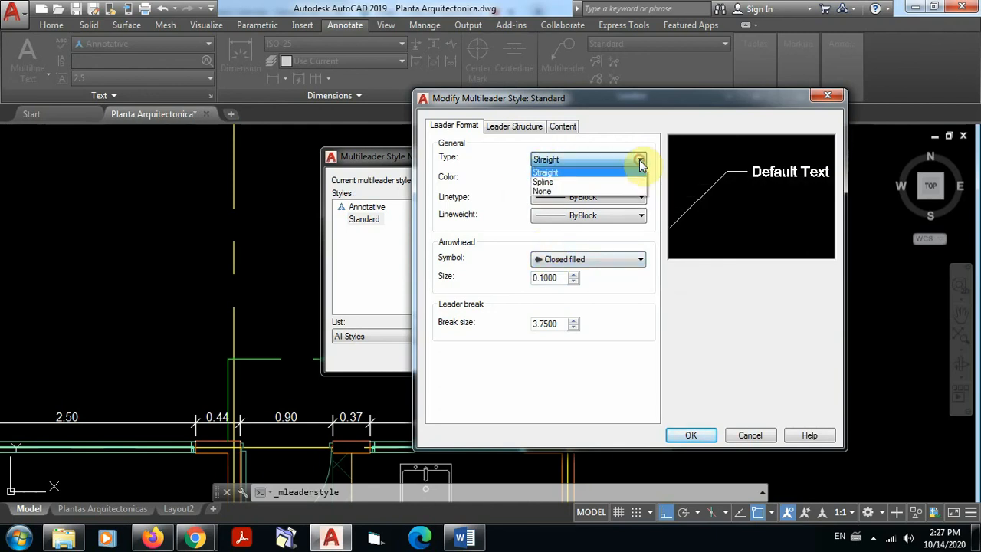
left_click(605, 182)
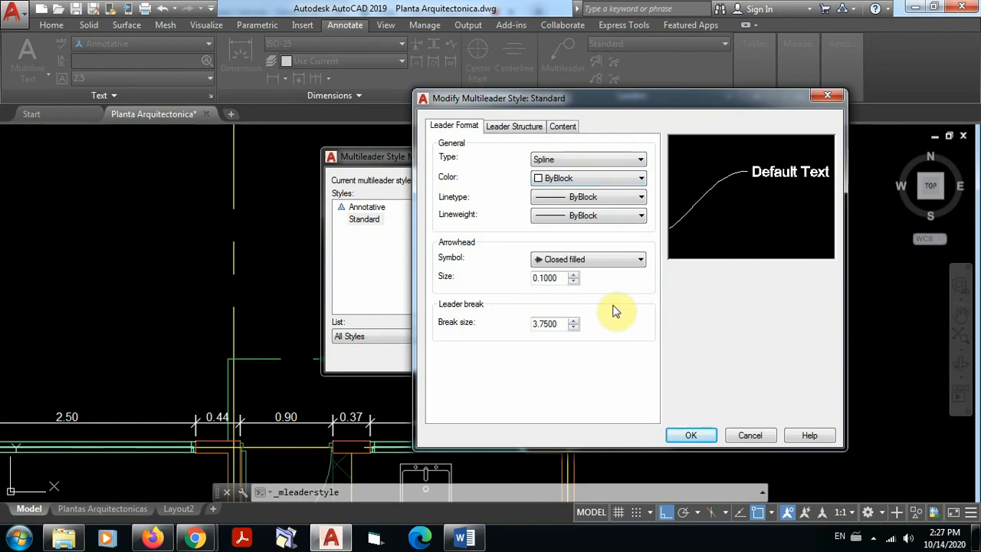
Step: Set the Standard multileader style's text height to 0.1 and landing gap to 0.1, and save the style
left_click(511, 132)
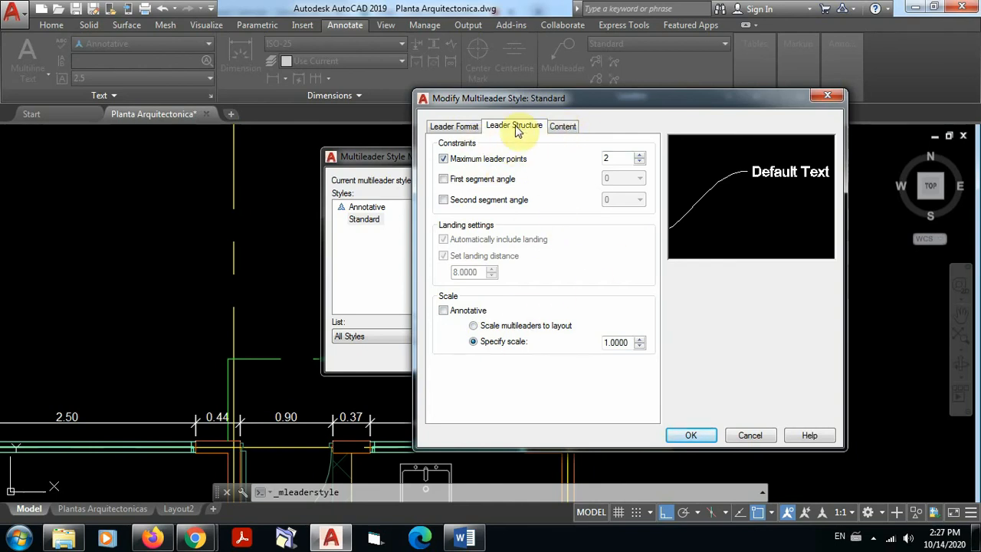
left_click(562, 127)
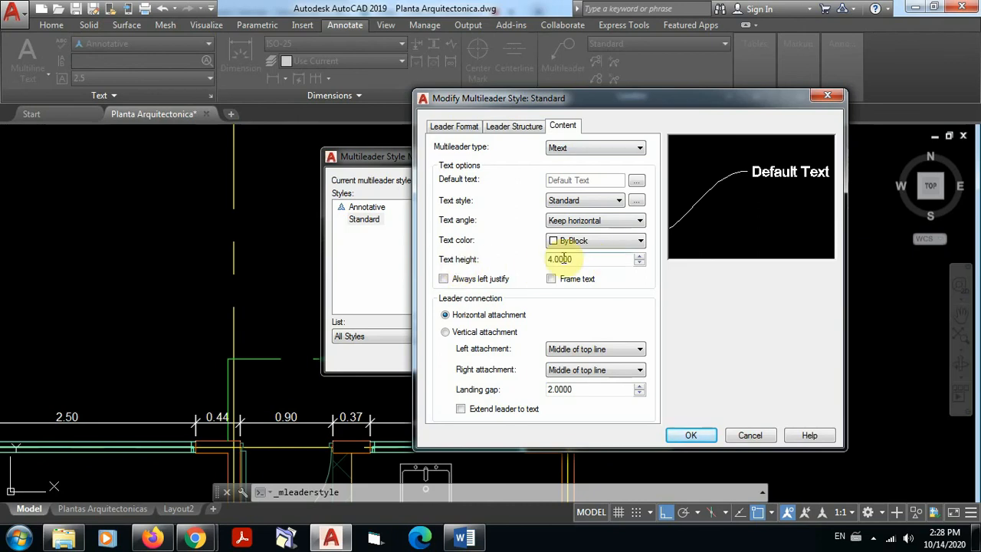
left_click_drag(580, 258, 519, 265)
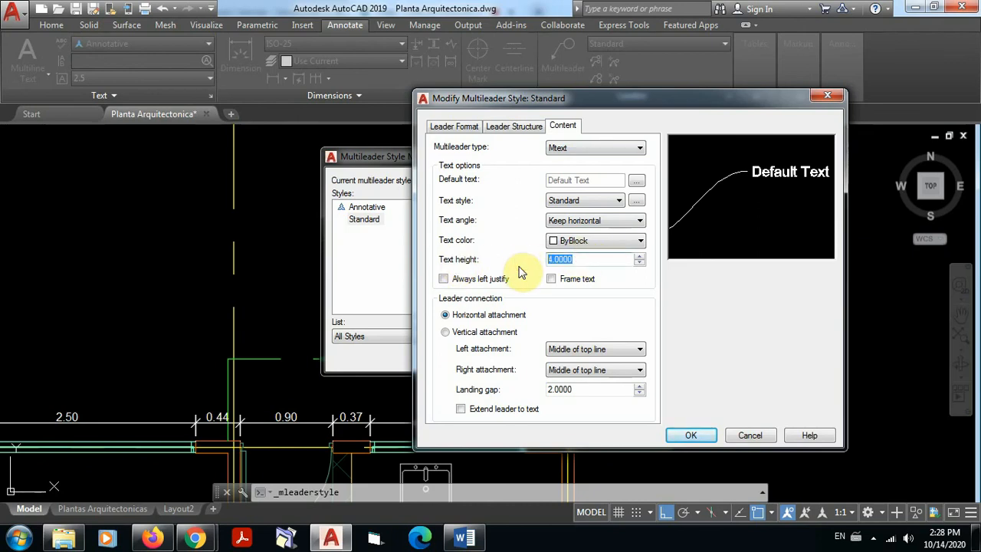
type("0")
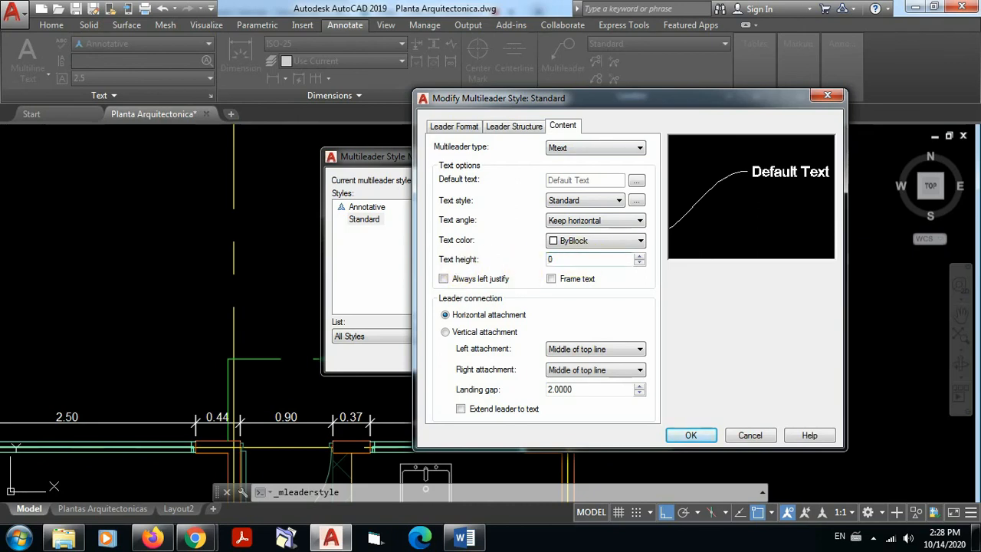
type(".1")
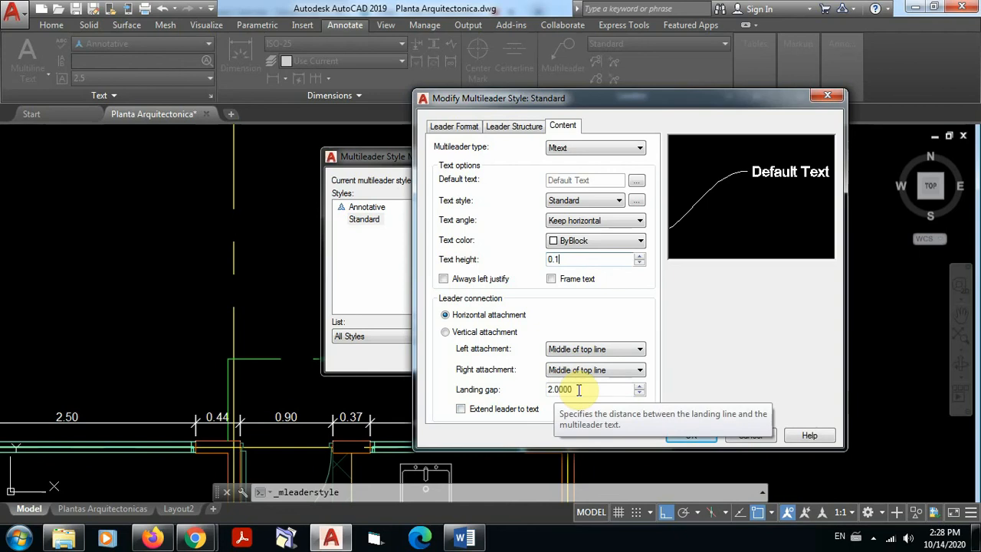
left_click_drag(578, 389, 507, 410)
type("0.1")
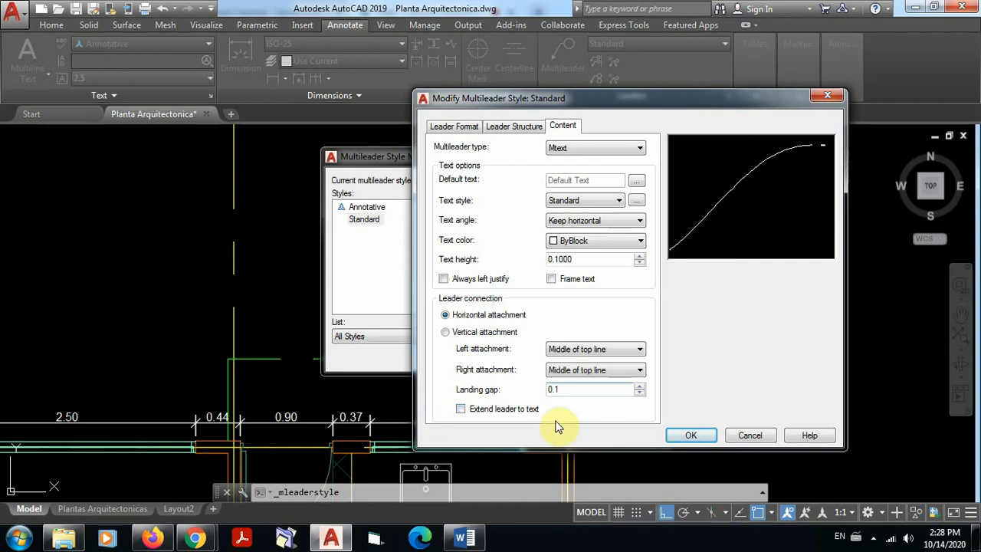
left_click(689, 436)
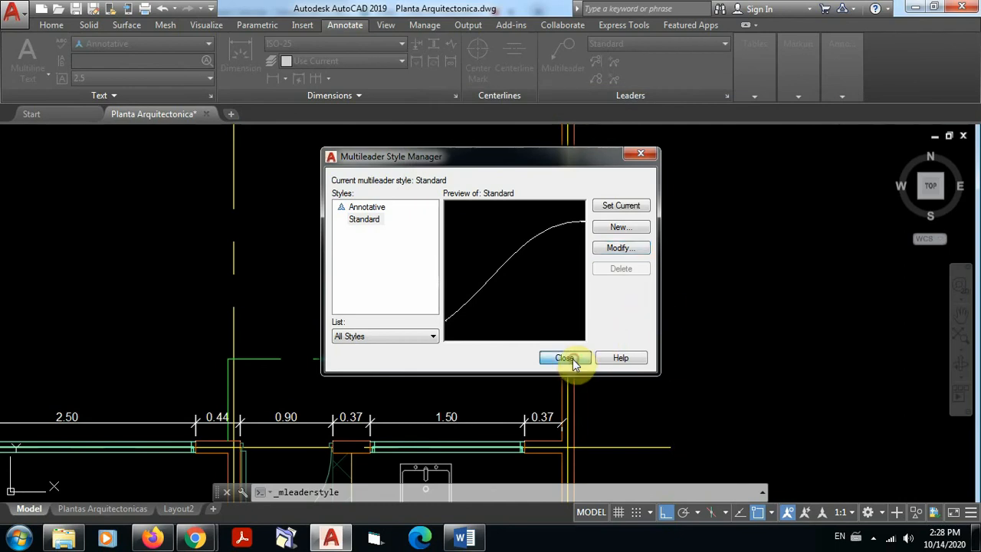
left_click(564, 358)
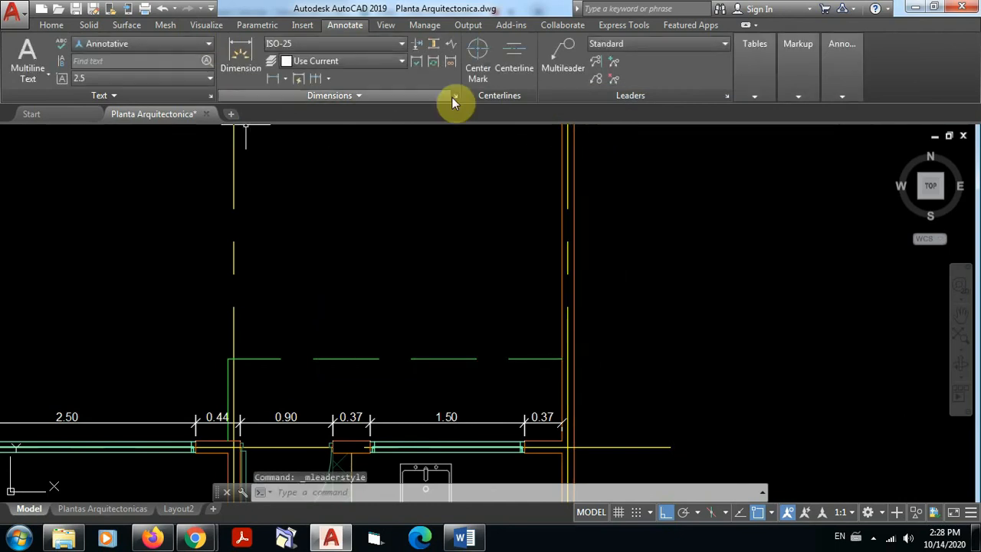
left_click(563, 58)
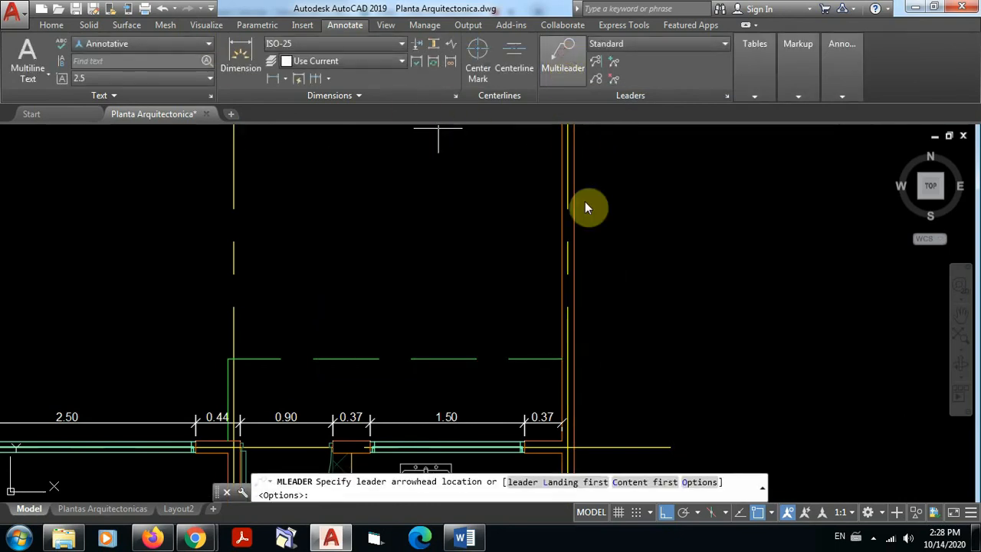
left_click(572, 214)
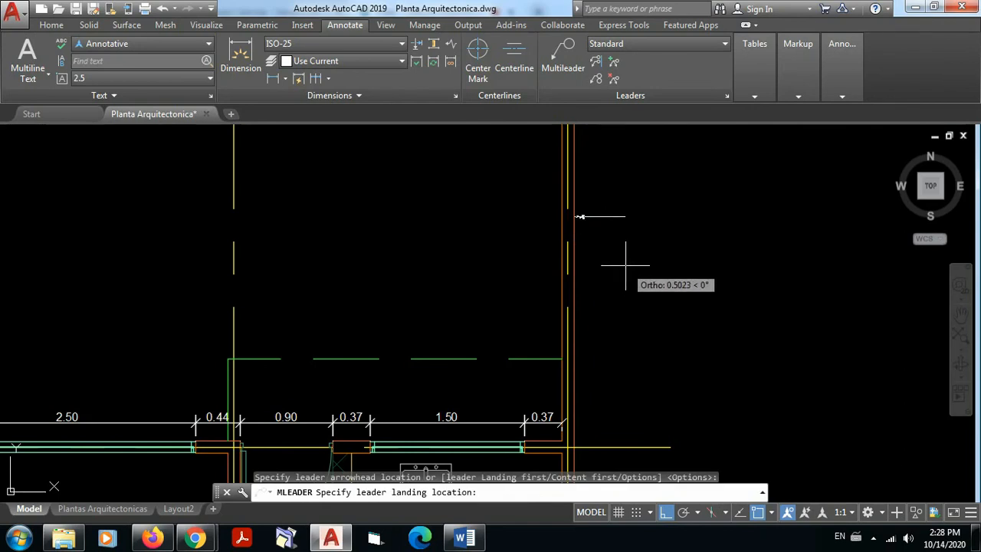
key("Escape")
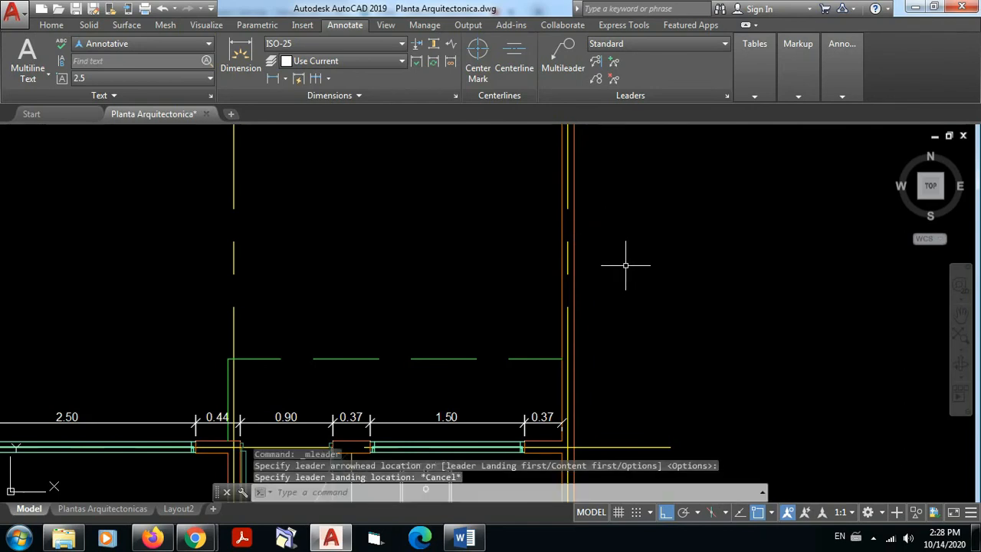
Step: Turn Ortho off and add a multileader from the axis C outer wall reading "Muros" with "e = 0.12" on a second line
key("F8")
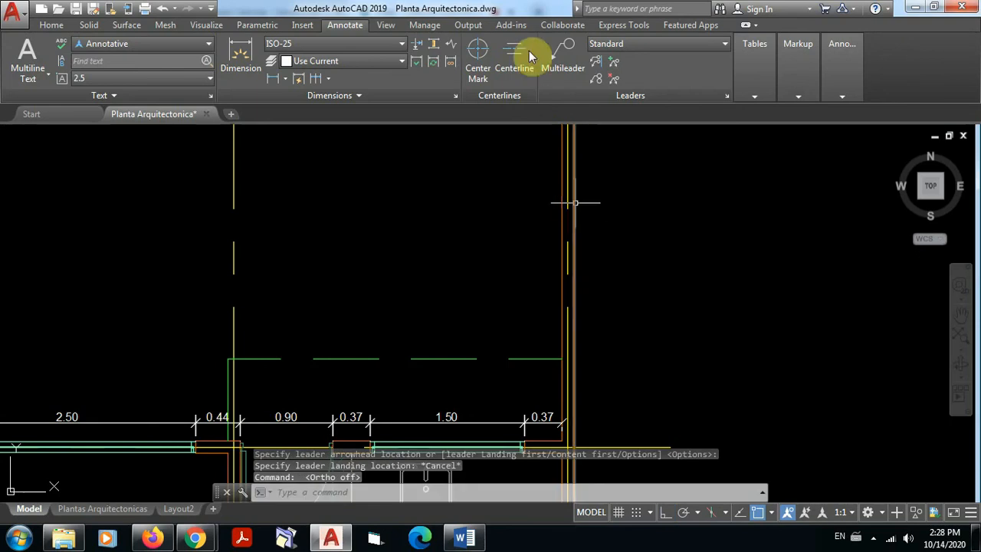
left_click(563, 59)
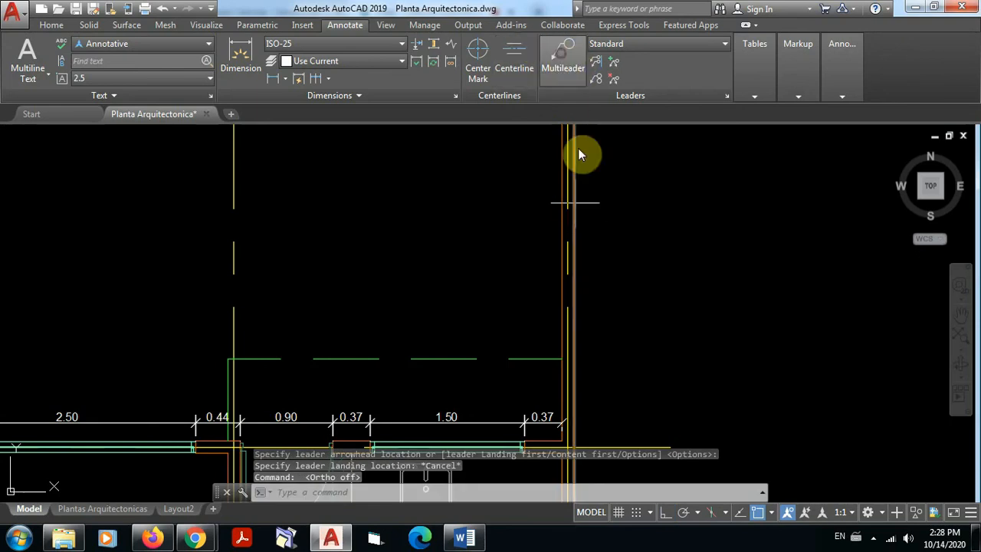
left_click(568, 214)
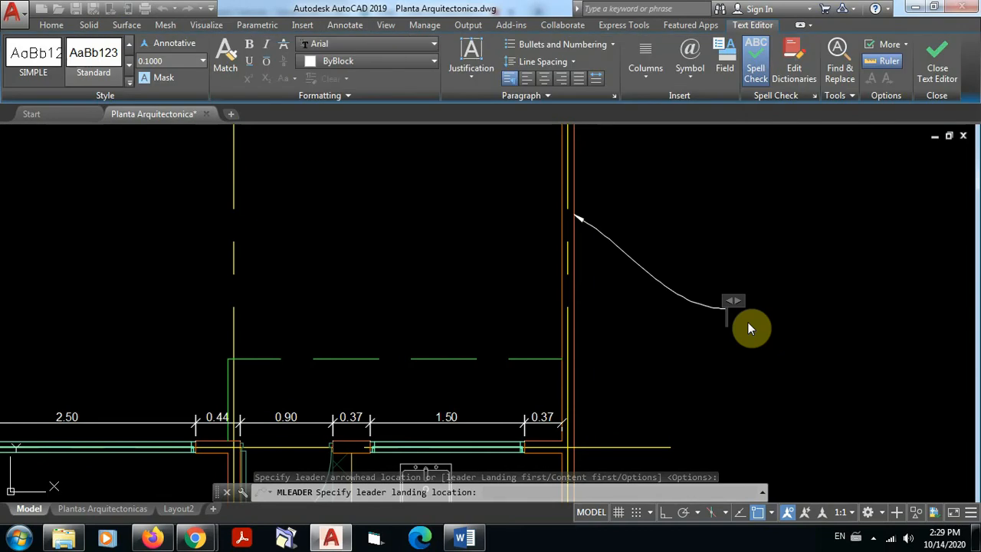
type("Mur")
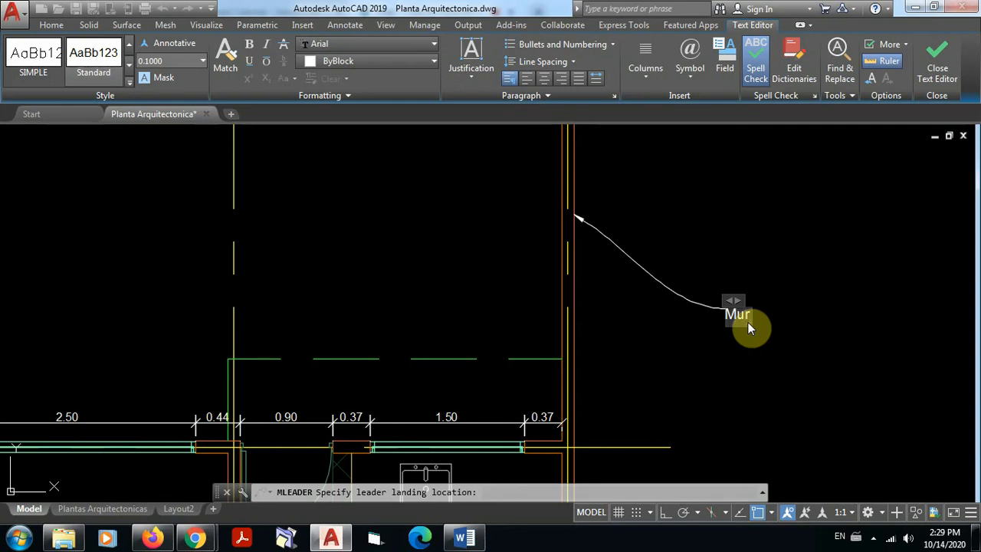
type("os")
key("Return")
left_click(804, 331)
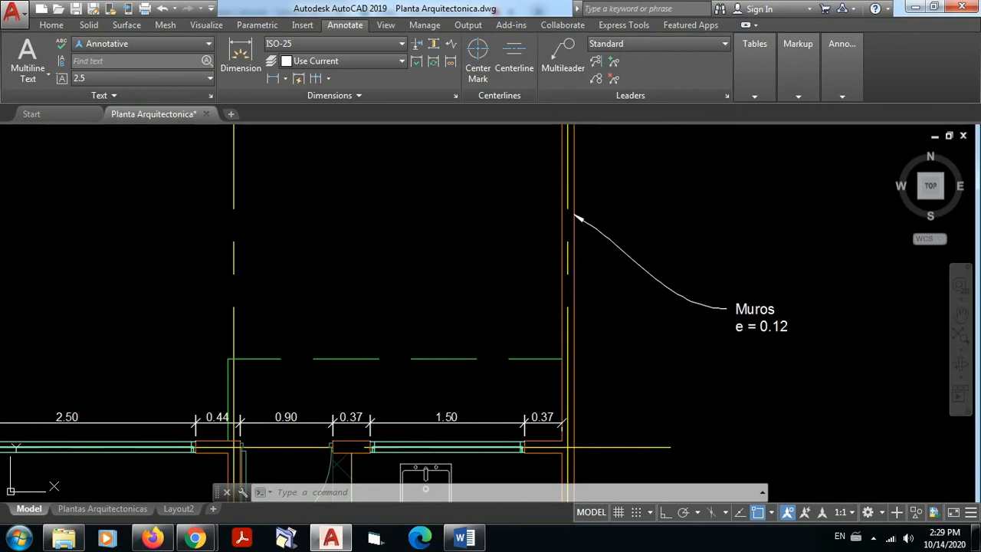
Step: Review the Standard multileader style's content settings, and highlight the "Muros" leader beside the axis C wall twice
left_click(727, 95)
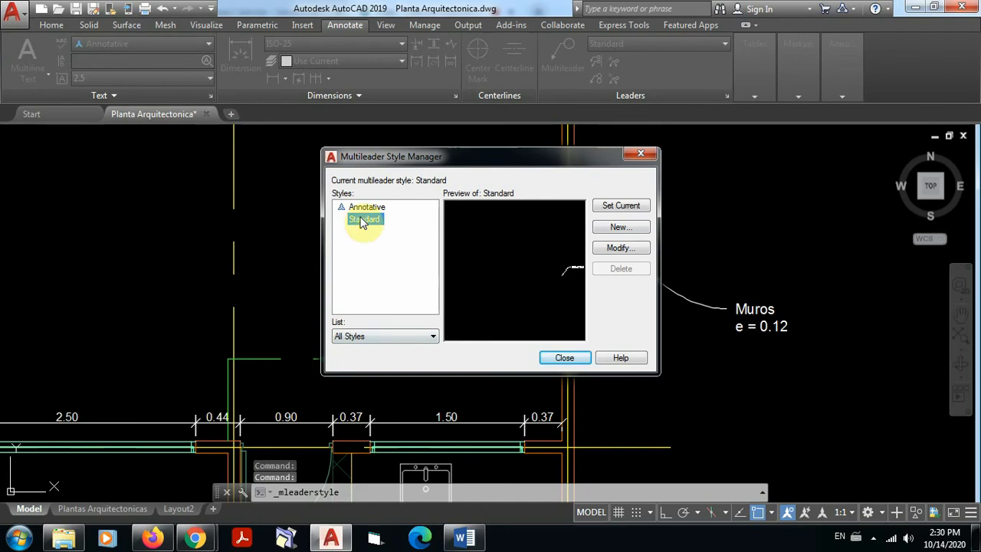
left_click(619, 249)
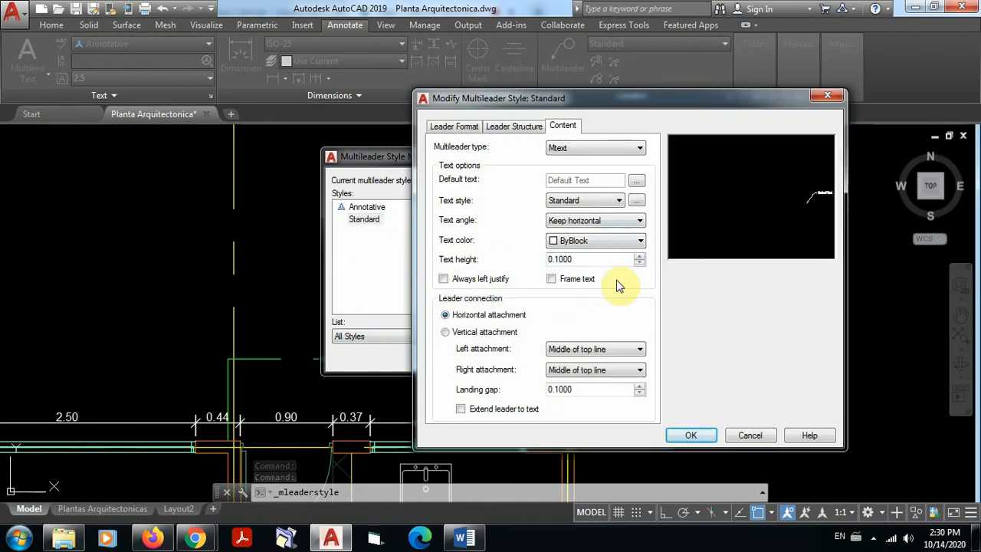
left_click(827, 96)
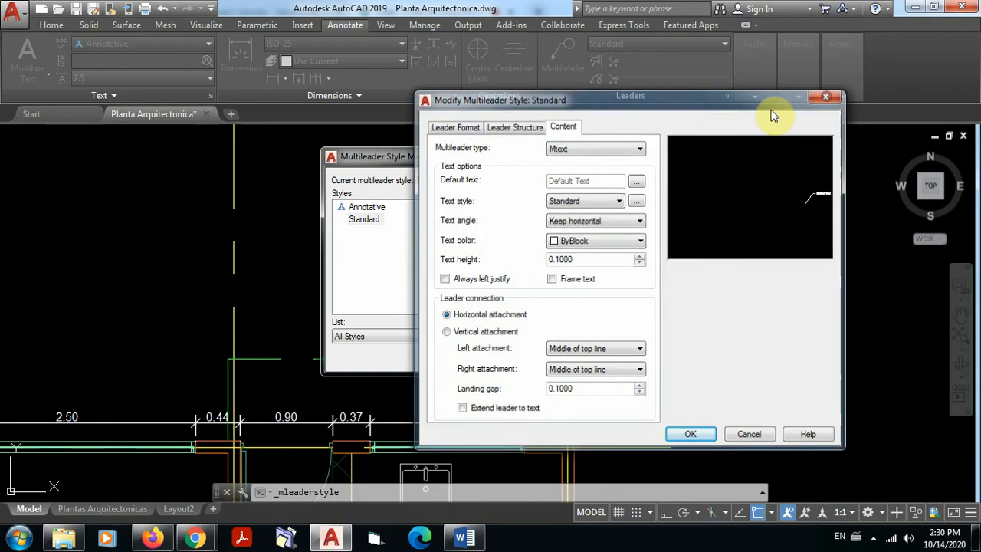
left_click(635, 155)
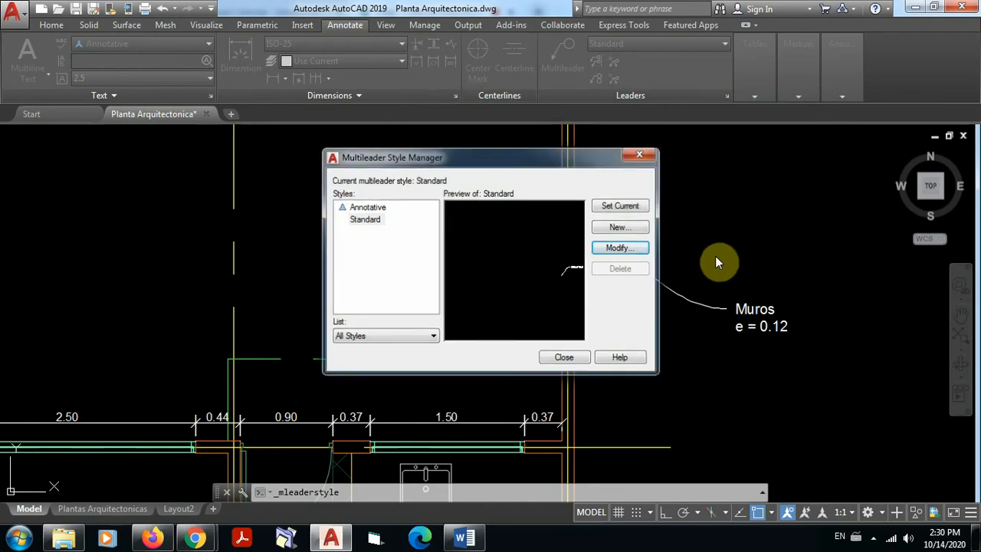
left_click(682, 299)
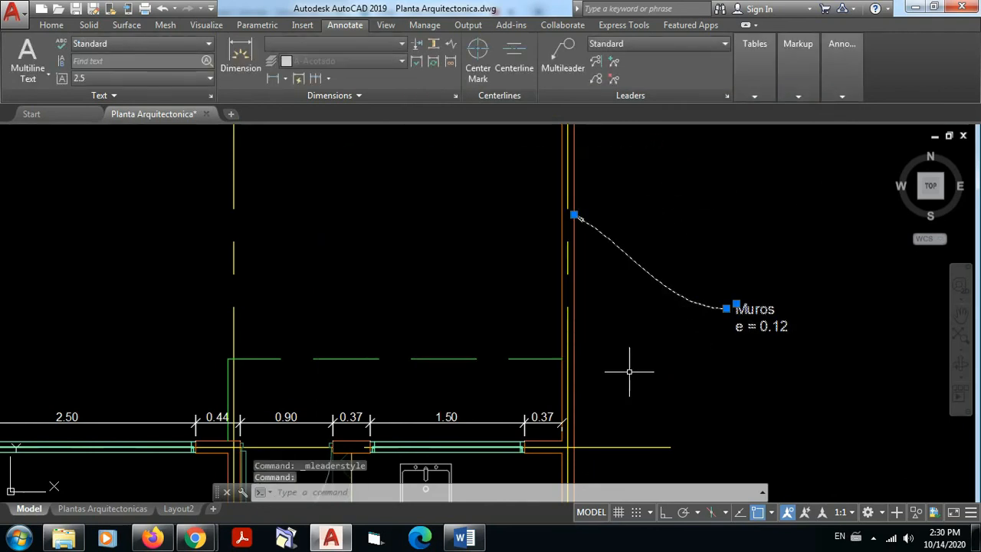
key("Escape")
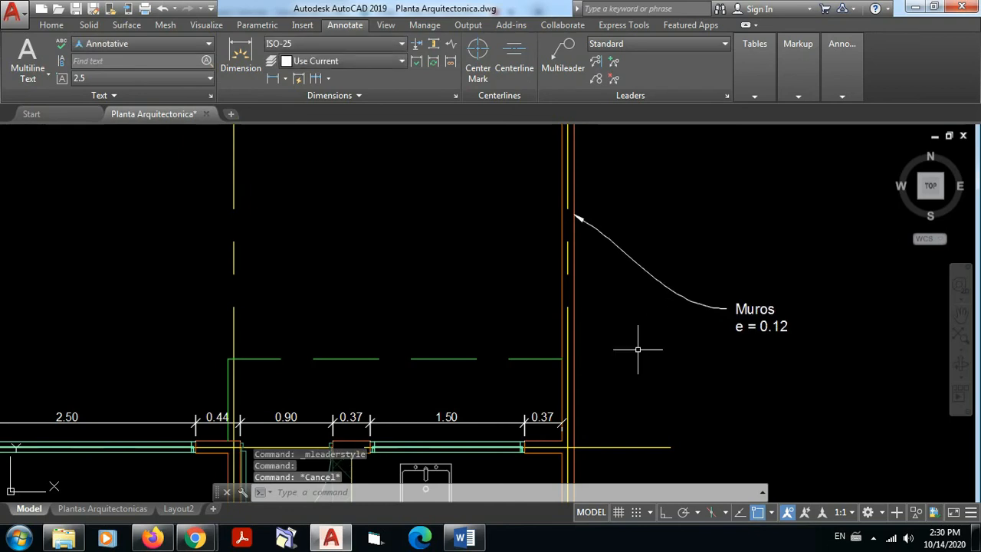
left_click(671, 291)
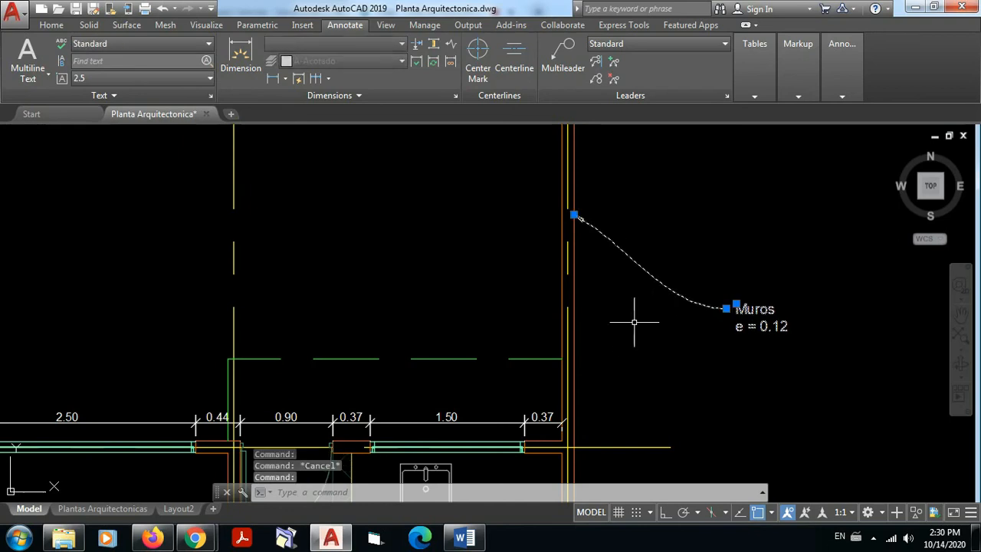
key("Escape")
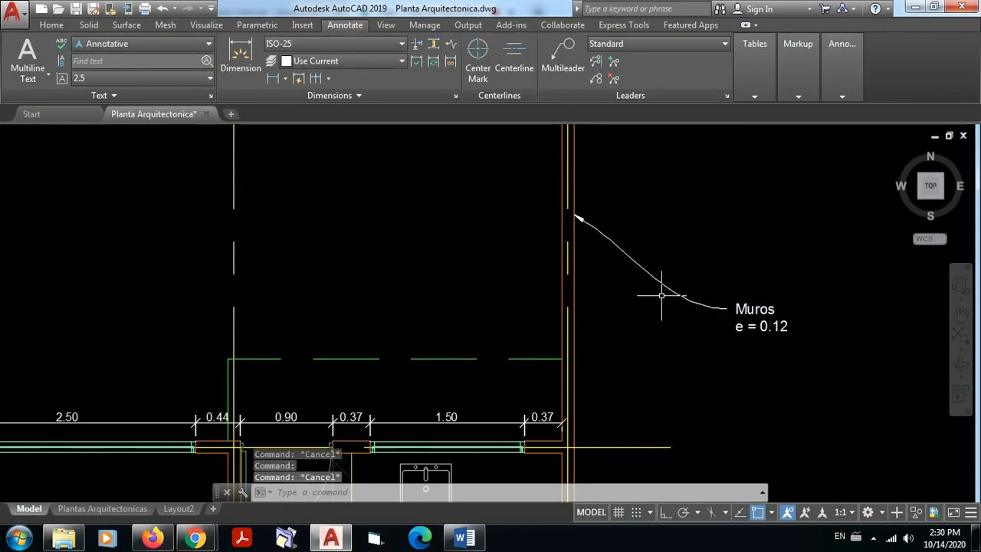
Step: Add a vertical linear dimension between axes 5 and 4, just outside the axis A wall of the dimensioned plan
scroll(659, 299, "down", 3)
scroll(625, 250, "up", 8)
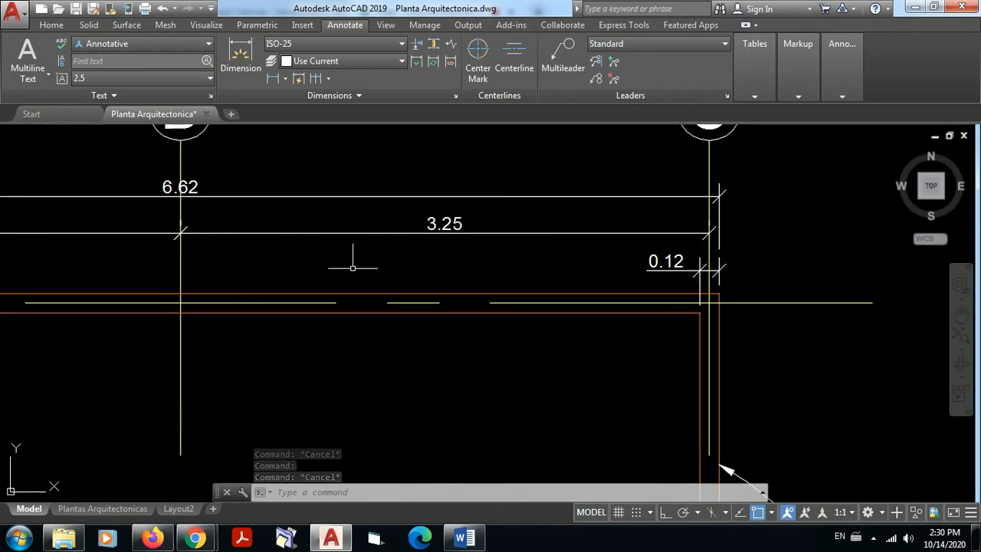
scroll(267, 279, "down", 4)
scroll(239, 270, "down", 4)
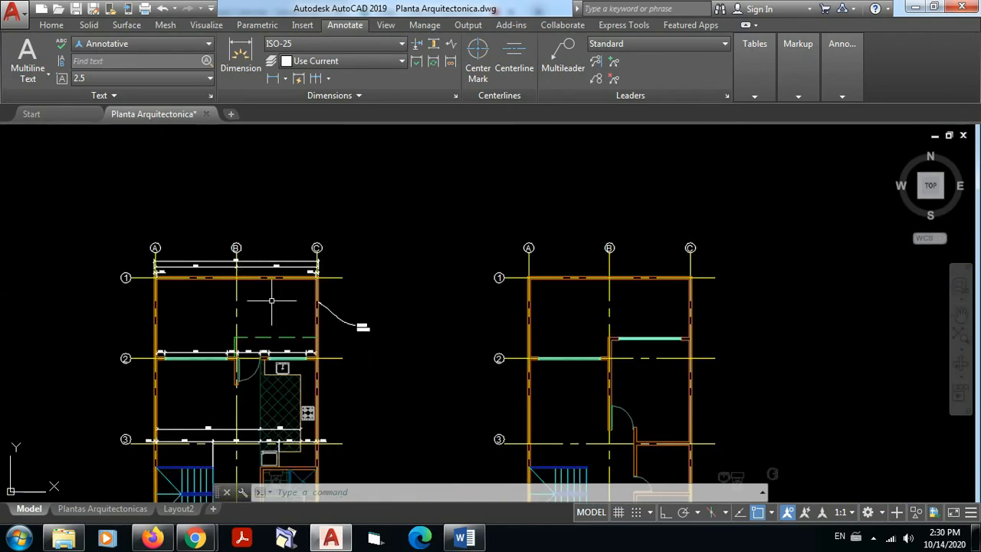
middle_click_drag(272, 301, 469, 166)
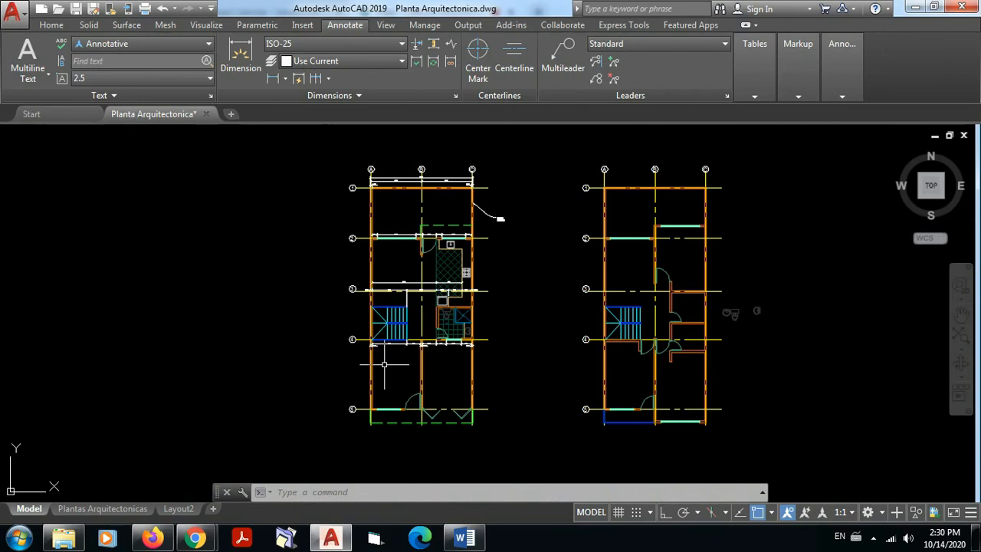
mouse_move(393, 415)
middle_mouse_down()
mouse_move(409, 342)
mouse_move(395, 386)
middle_mouse_up()
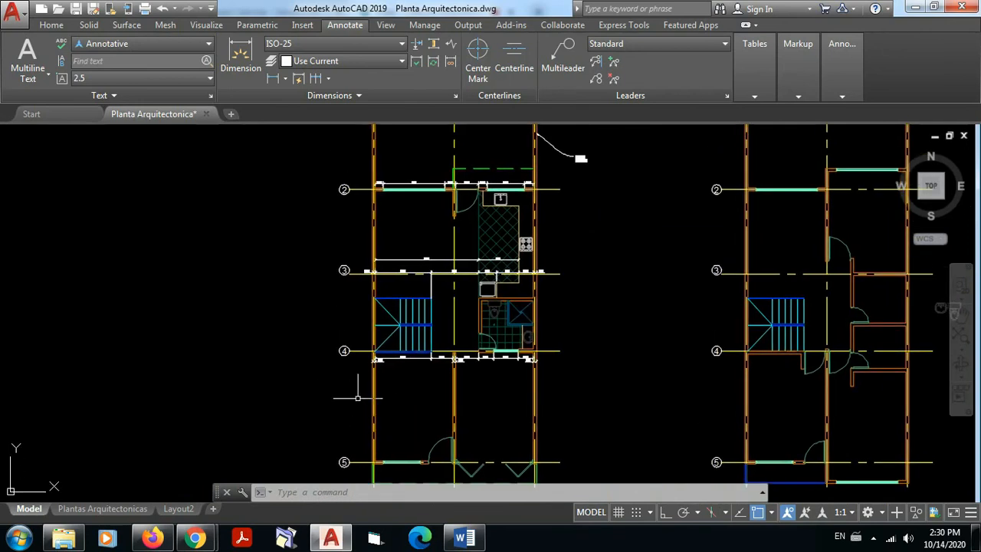
scroll(403, 360, "down", 2)
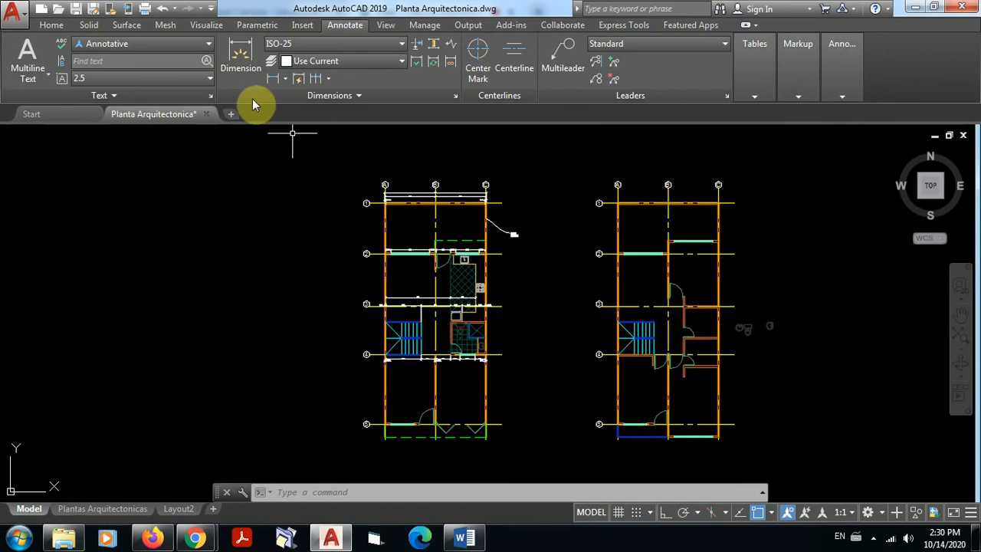
left_click(274, 78)
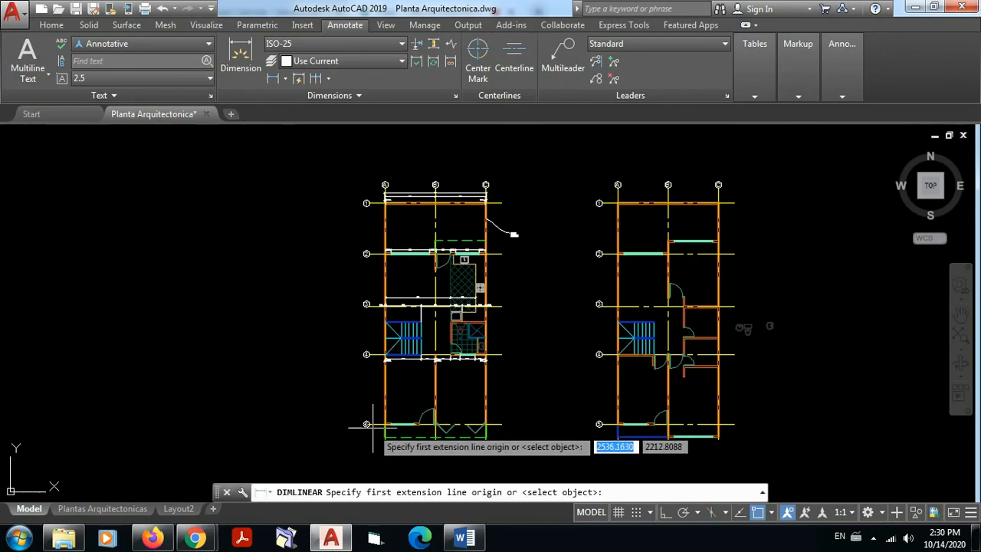
scroll(377, 426, "up", 6)
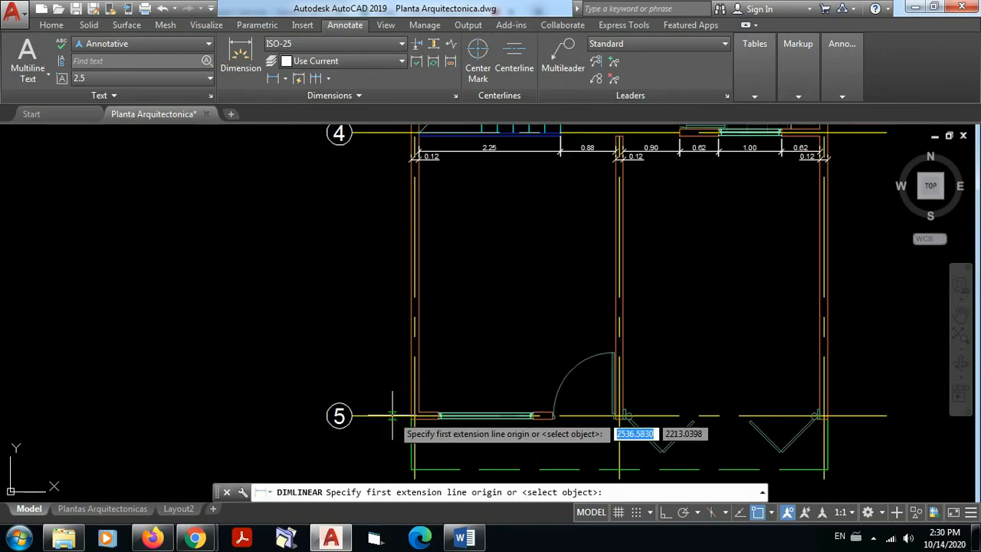
left_click(393, 415)
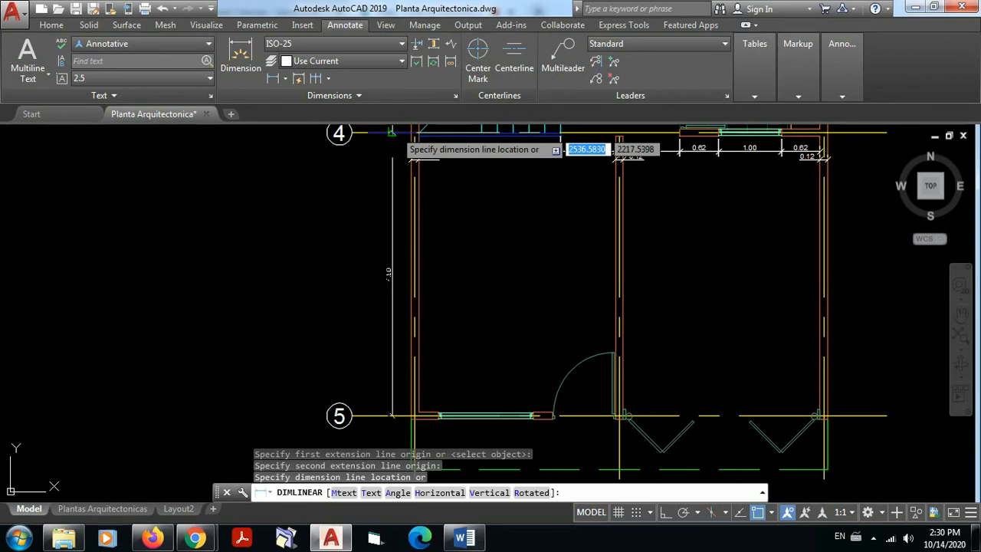
left_click(391, 276)
Step: Continue the vertical dimension chain outside the axis A wall from axis 4 through axes 3 and 2 to axis 1
middle_click_drag(478, 263, 473, 458)
scroll(483, 351, "down", 2)
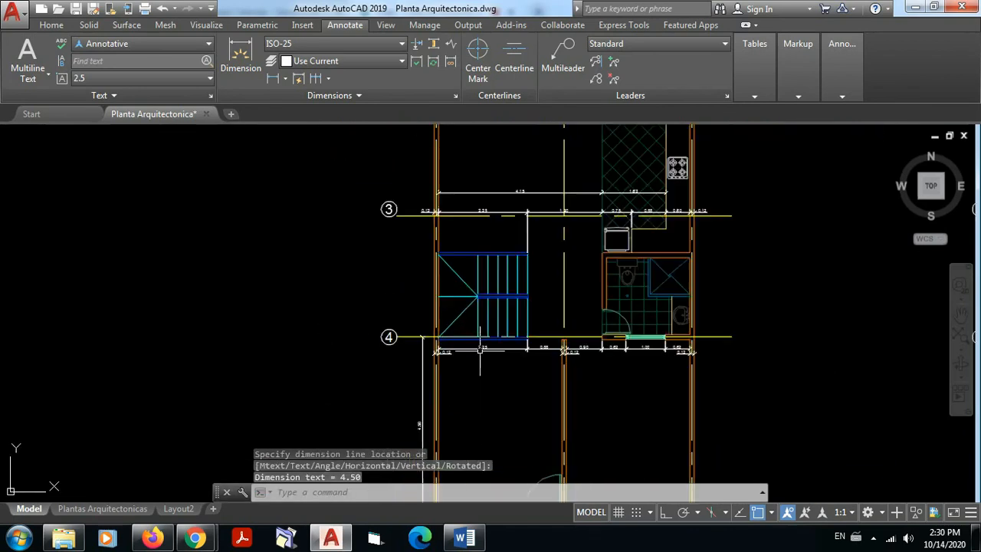
left_click(314, 78)
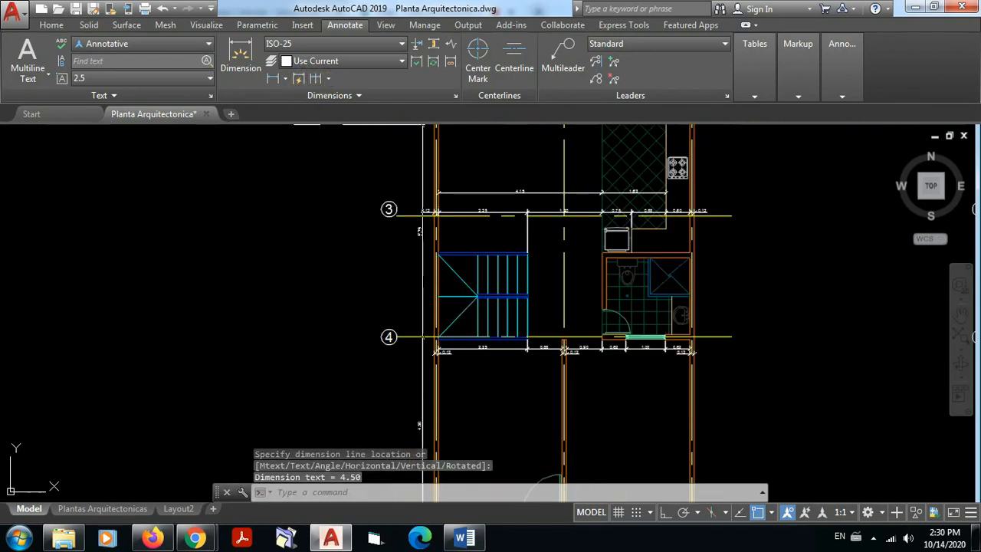
scroll(421, 224, "up", 2)
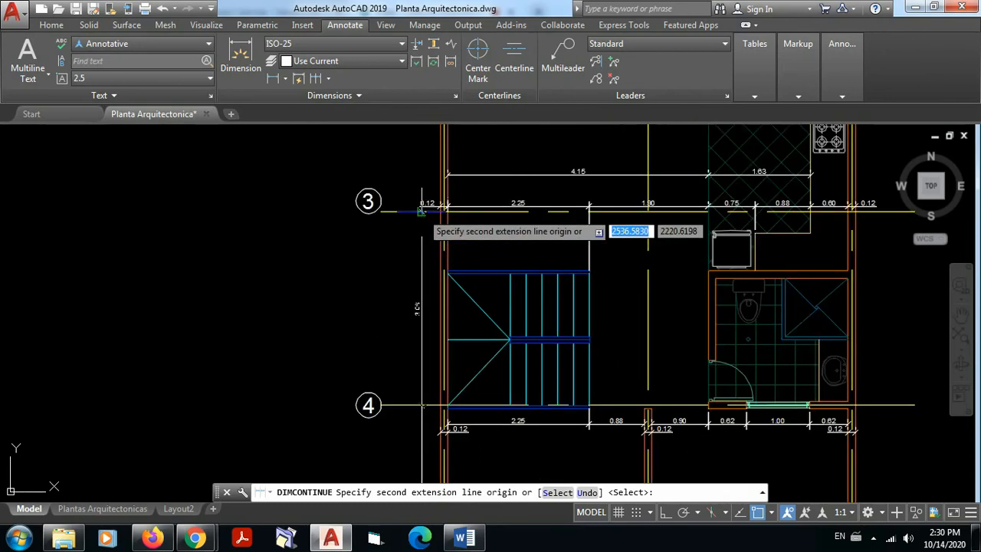
left_click(423, 214)
middle_click_drag(479, 260, 450, 521)
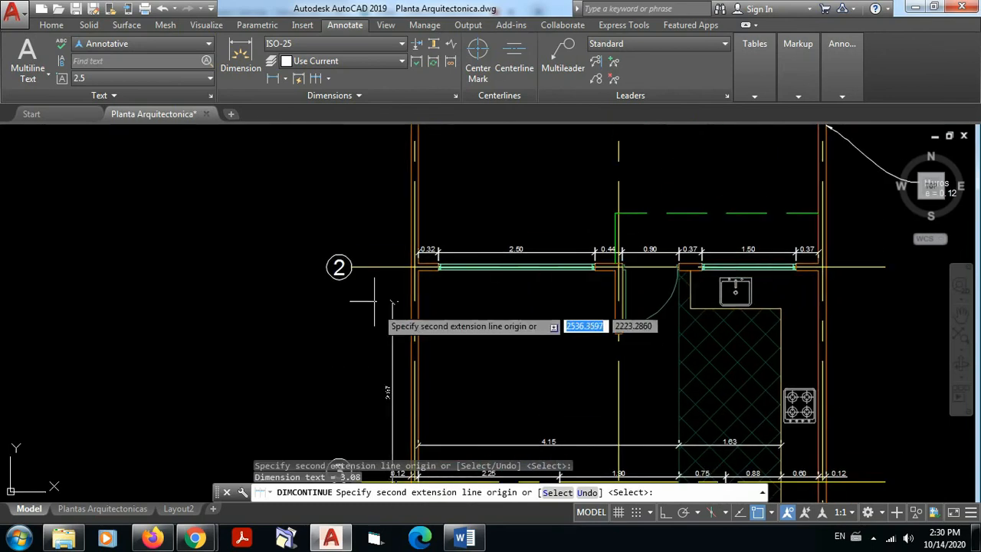
left_click(391, 265)
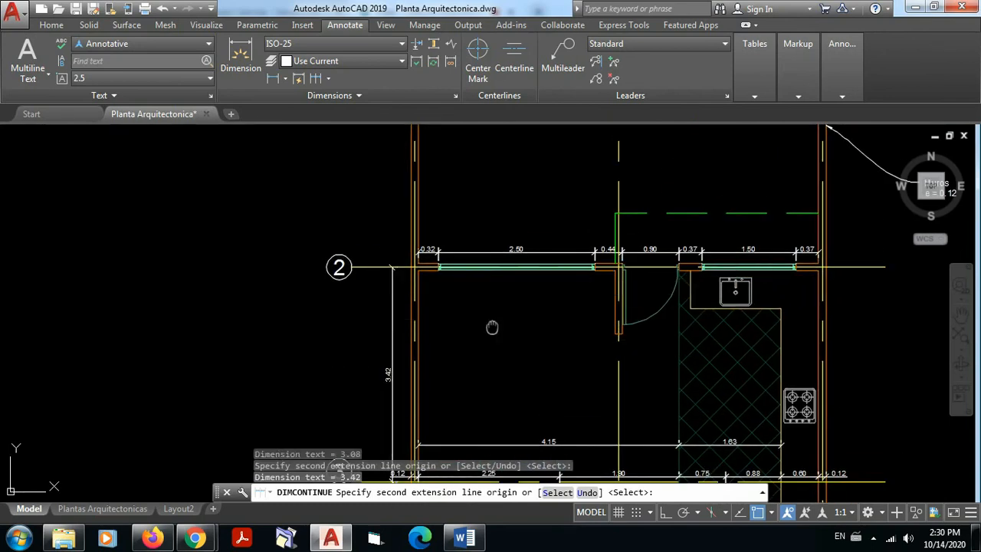
middle_click_drag(493, 328, 484, 494)
left_click(401, 325)
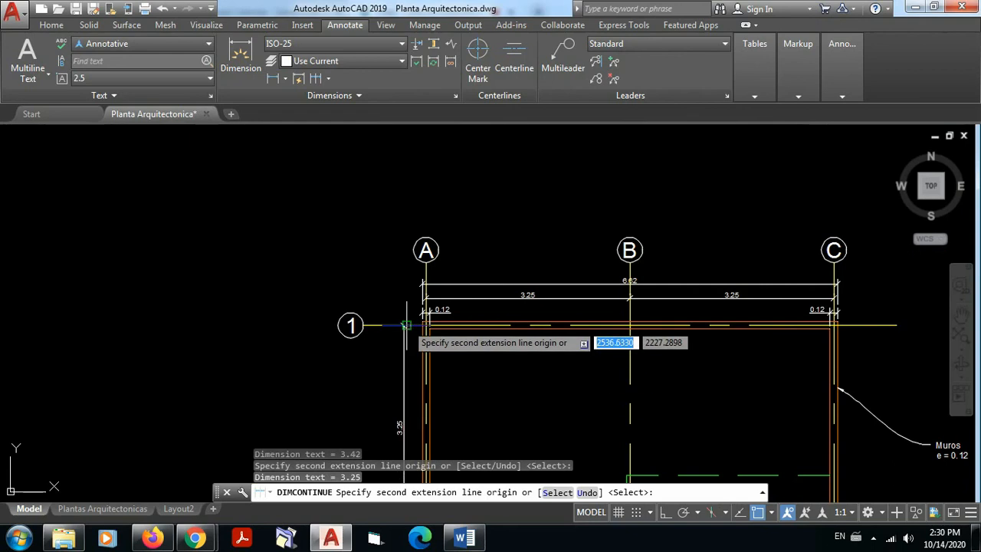
key("Return")
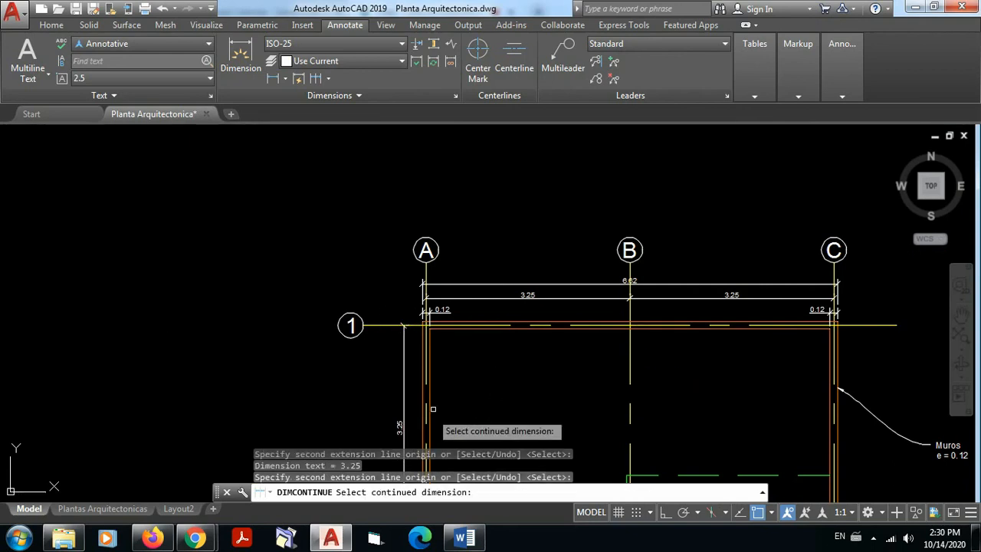
middle_click_drag(467, 427, 490, 340)
key("Escape")
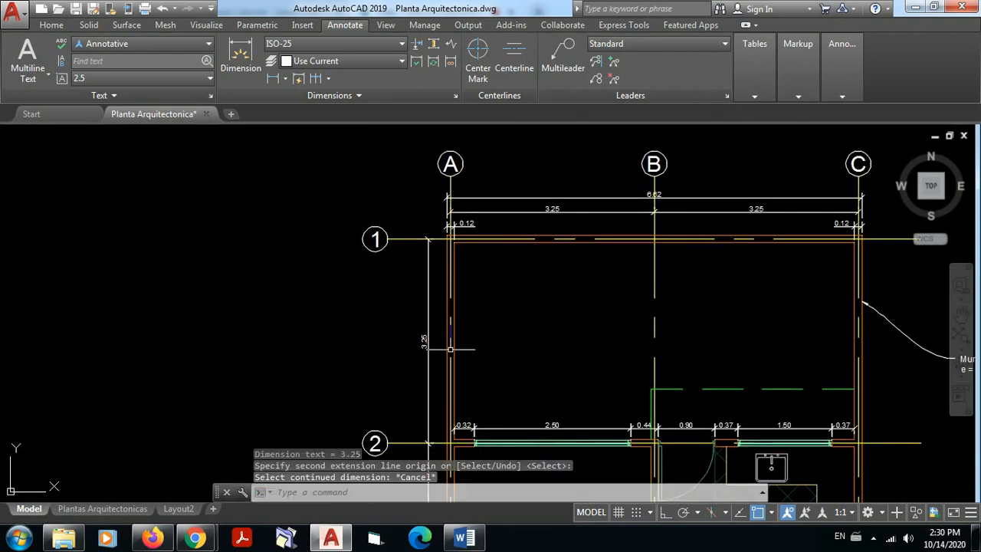
Step: Examine the text of each vertical axis-to-axis dimension along the axis A side, from axis 1 down to axis 5
scroll(436, 349, "up", 6)
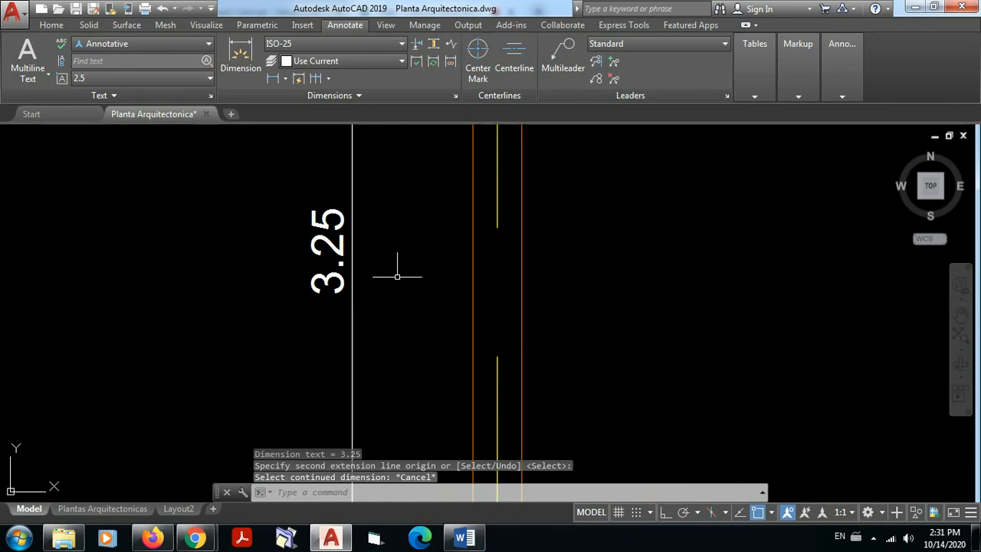
scroll(394, 268, "down", 5)
middle_click_drag(389, 459, 385, 272)
scroll(384, 281, "up", 3)
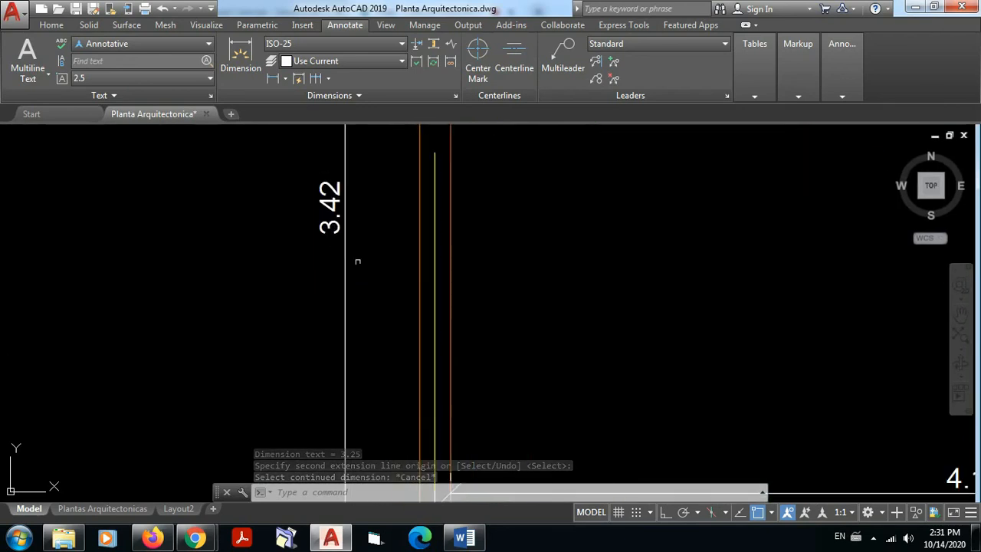
scroll(357, 258, "down", 6)
middle_click_drag(373, 339, 376, 251)
scroll(376, 251, "up", 8)
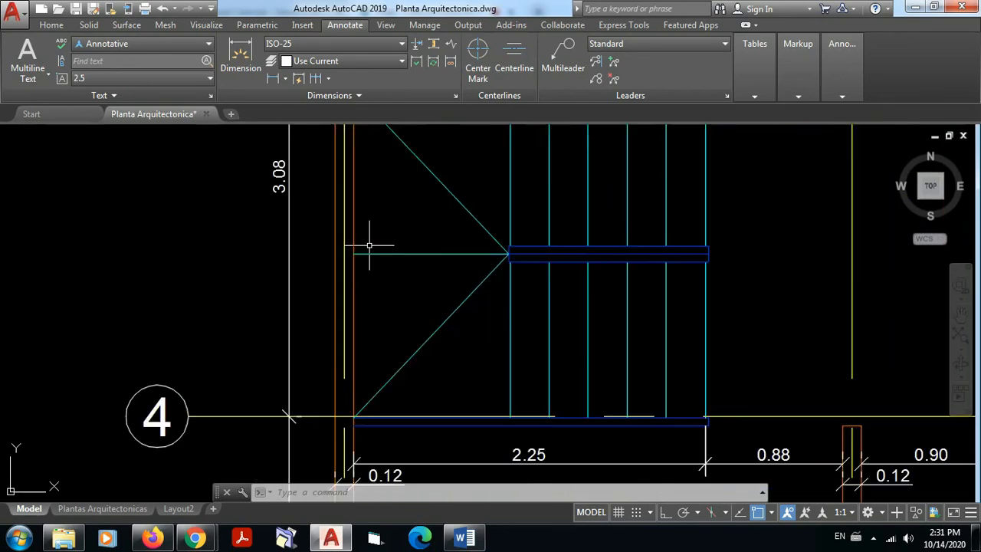
scroll(306, 196, "down", 4)
middle_click_drag(310, 468, 333, 322)
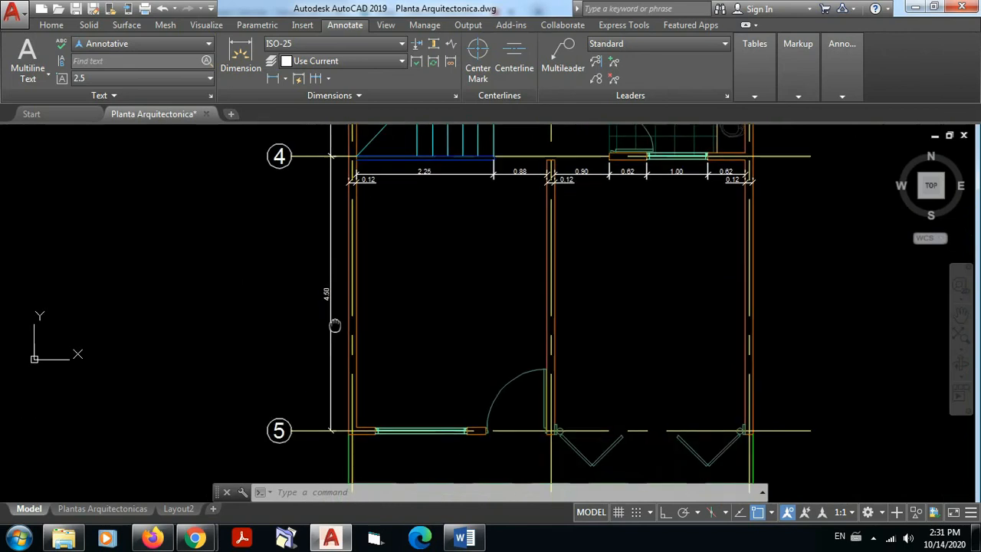
scroll(329, 300, "up", 5)
scroll(343, 264, "down", 2)
scroll(342, 263, "down", 2)
middle_click_drag(423, 302, 438, 527)
scroll(425, 442, "down", 2)
middle_click_drag(445, 450, 459, 504)
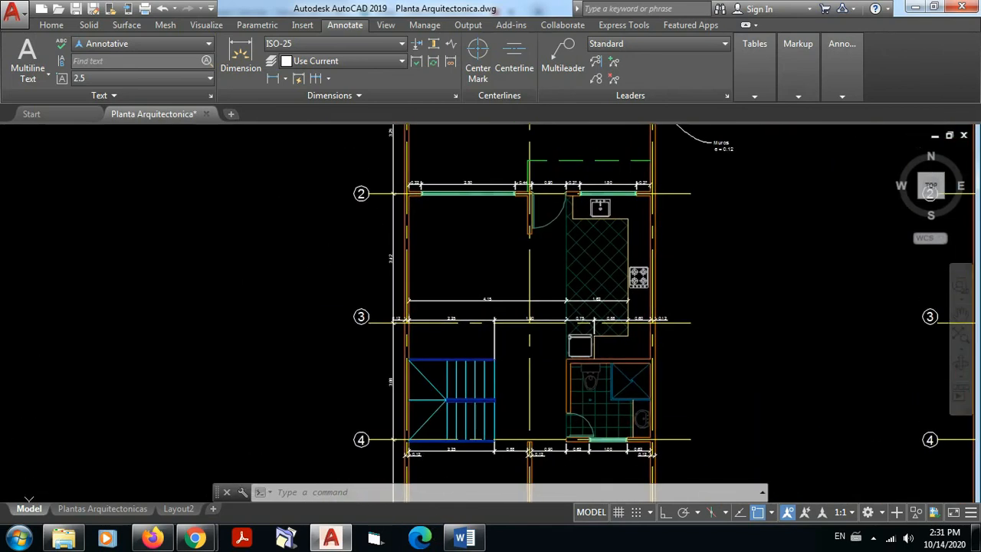
scroll(439, 426, "down", 2)
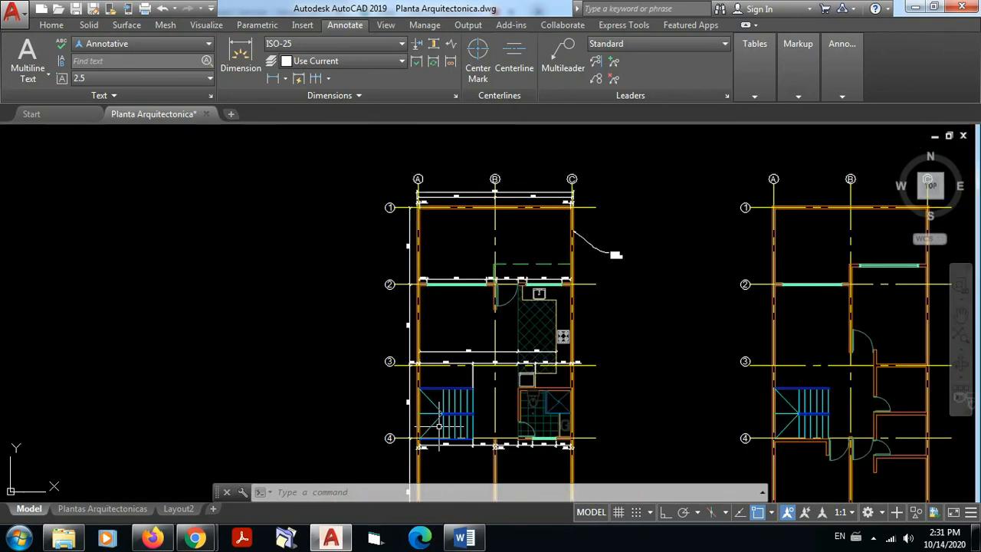
Step: Add an overall vertical linear dimension between the outer wall corners at axes 5 and 1, placed outside the axis dimension chain
left_click(272, 77)
scroll(457, 442, "down", 4)
middle_click_drag(455, 433, 437, 337)
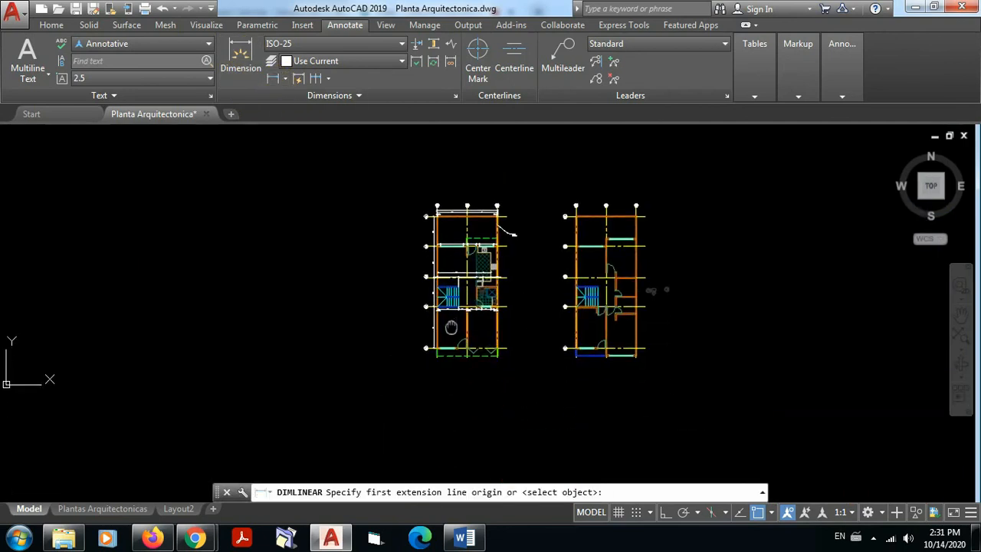
scroll(414, 343, "up", 10)
scroll(447, 374, "up", 4)
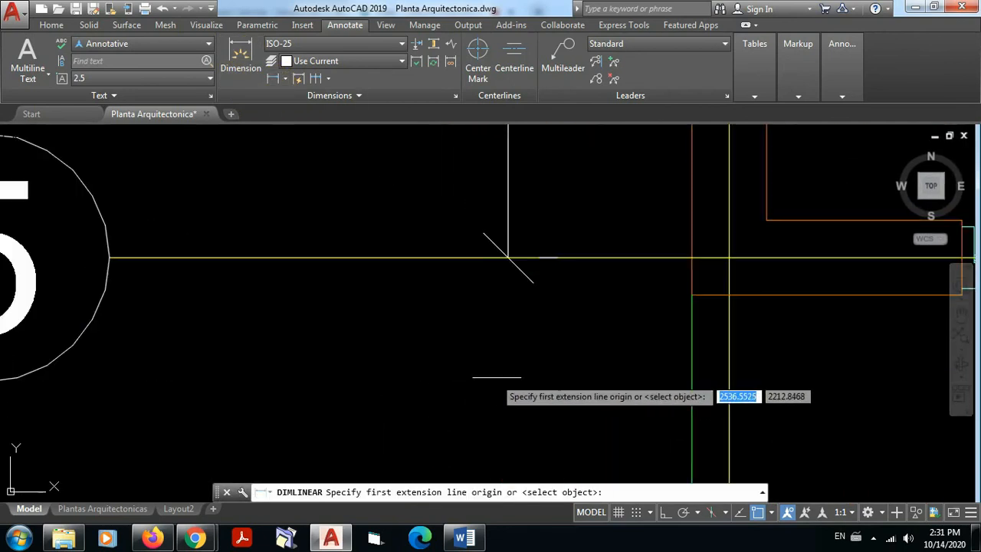
left_click(691, 294)
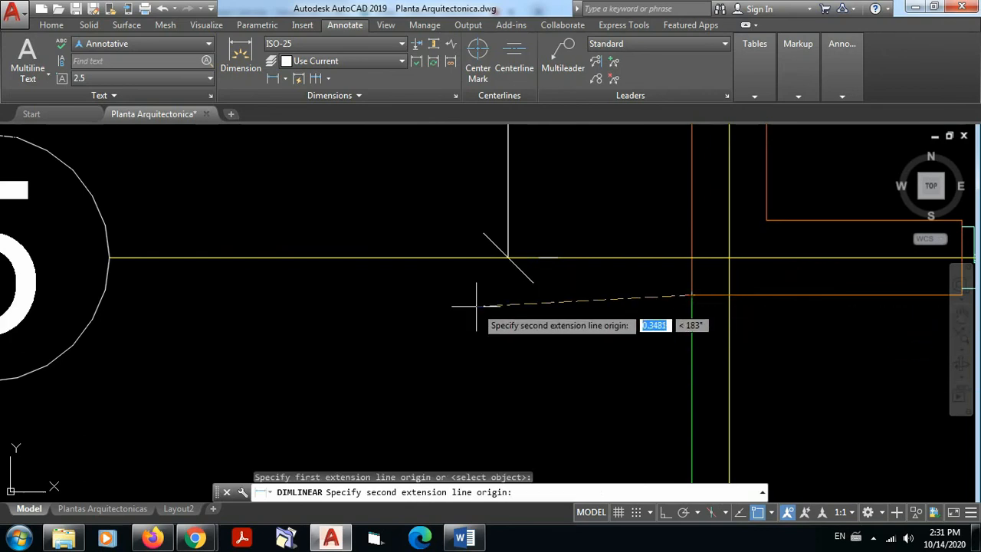
scroll(471, 299, "down", 5)
scroll(521, 338, "down", 5)
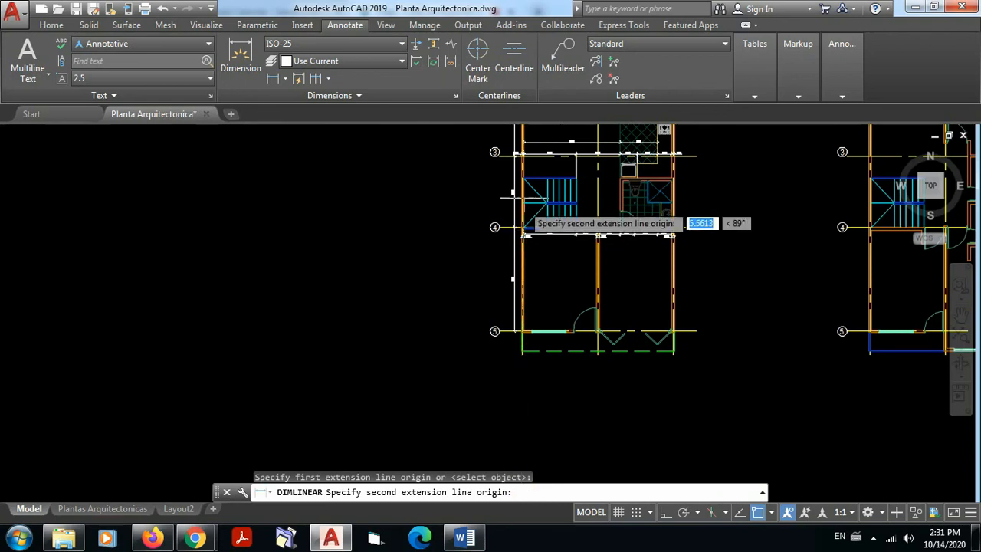
middle_click_drag(545, 245, 526, 508)
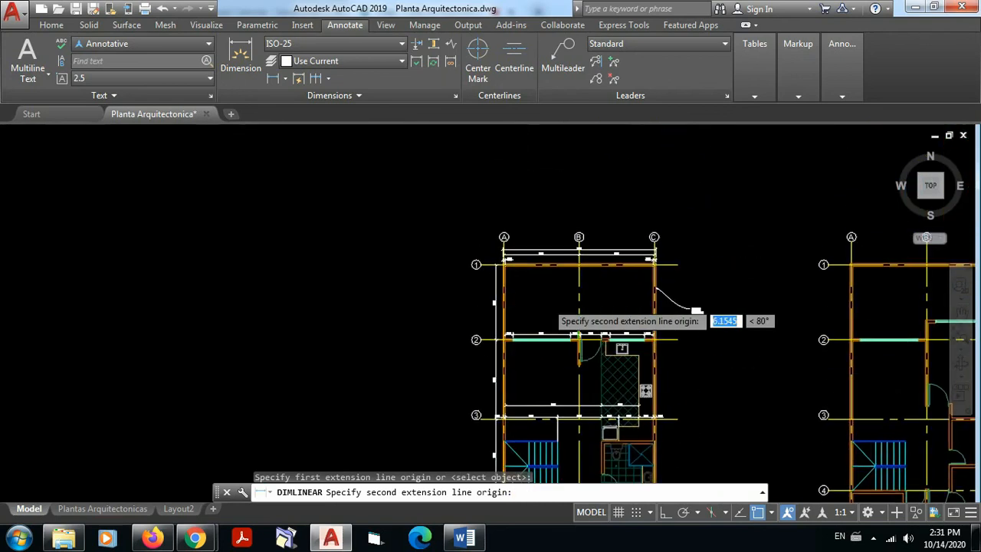
scroll(492, 264, "up", 3)
scroll(495, 265, "up", 5)
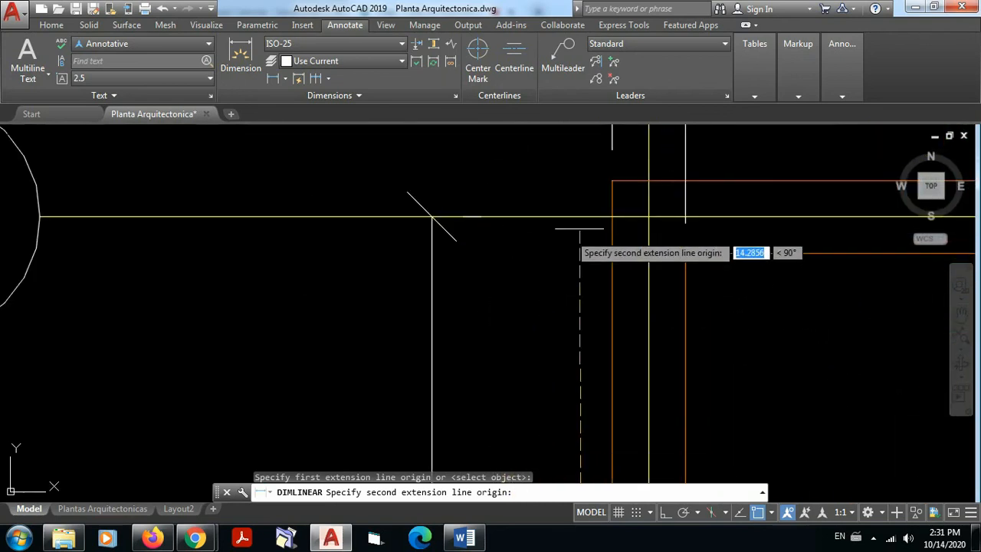
left_click(612, 180)
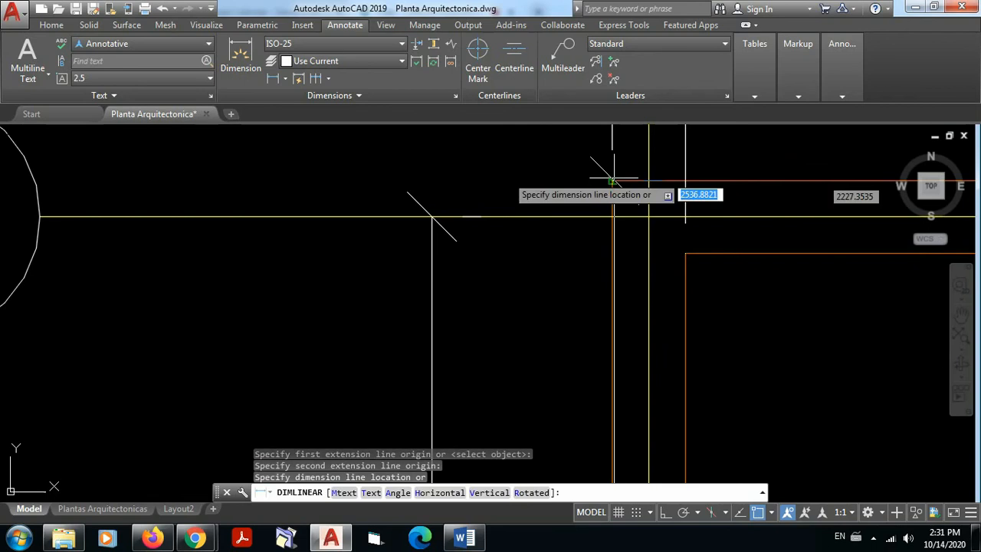
left_click(270, 180)
scroll(329, 177, "down", 5)
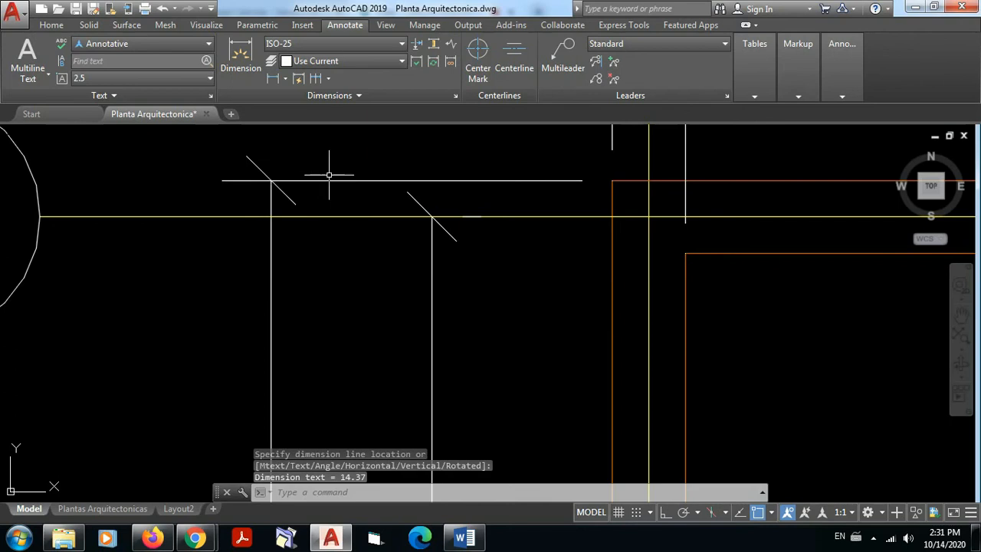
Step: Override the overall vertical dimension's text with 14.50 in its properties
middle_click_drag(351, 400, 376, 179)
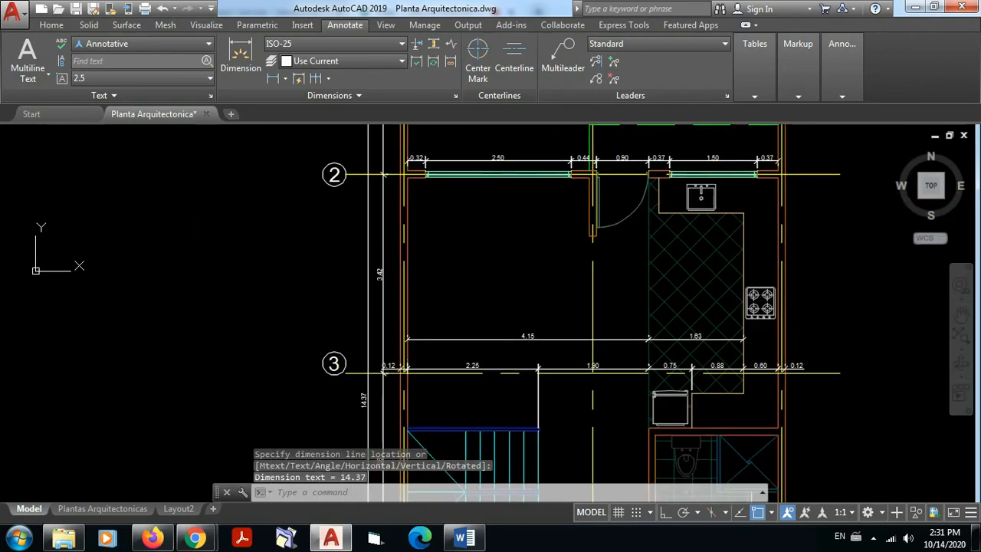
middle_click_drag(353, 383, 374, 260)
scroll(375, 263, "up", 7)
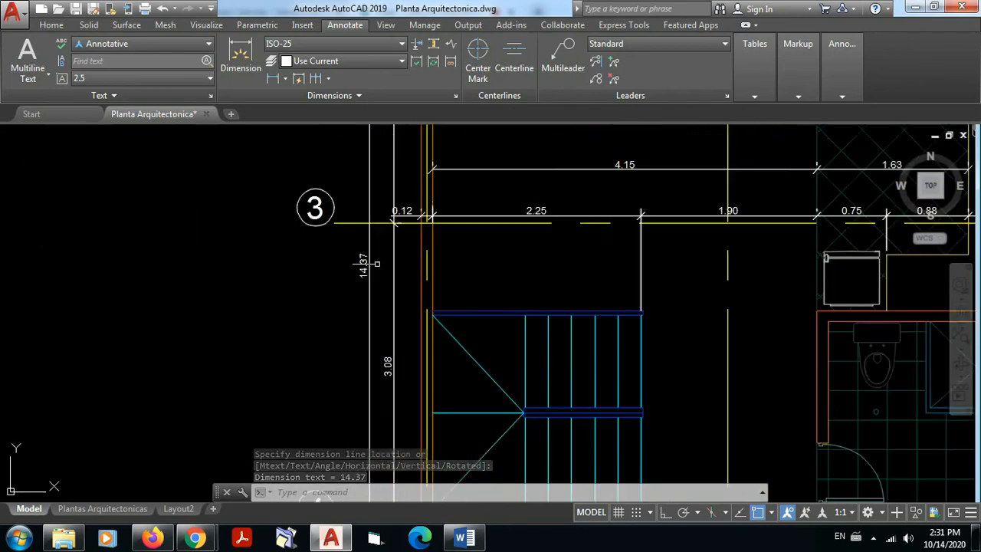
scroll(376, 263, "down", 8)
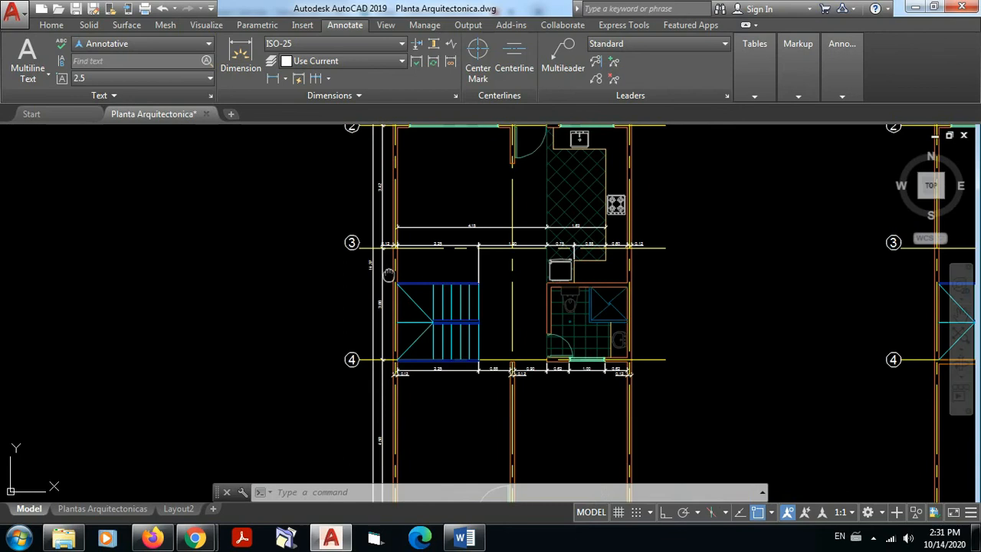
mouse_move(389, 276)
middle_mouse_down()
mouse_move(382, 317)
mouse_move(389, 294)
middle_mouse_up()
scroll(387, 266, "down", 2)
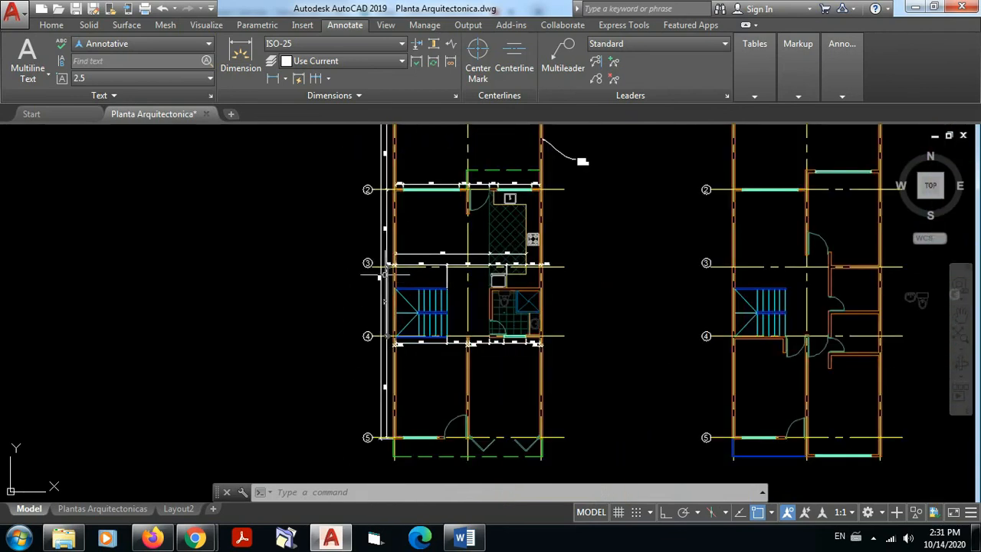
scroll(379, 261, "up", 10)
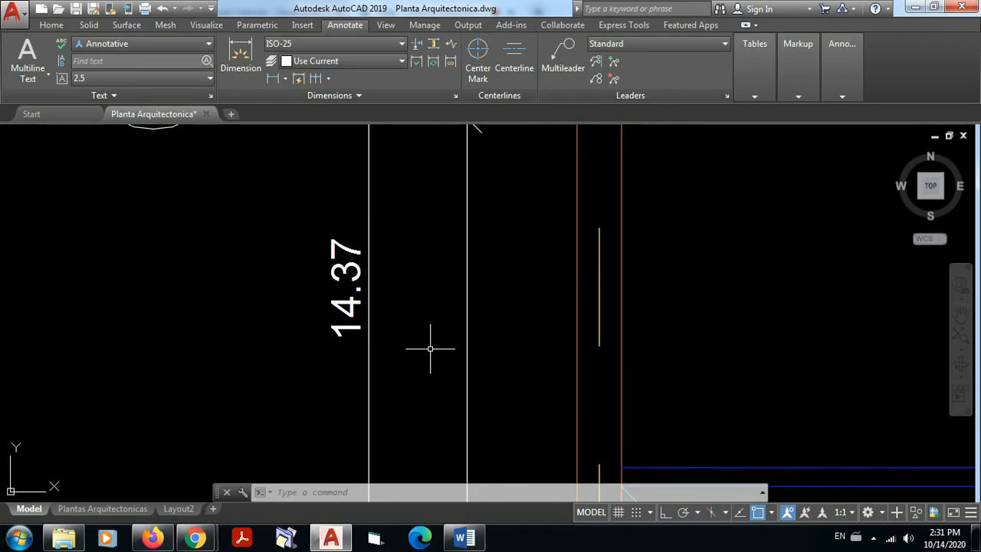
left_click(347, 251)
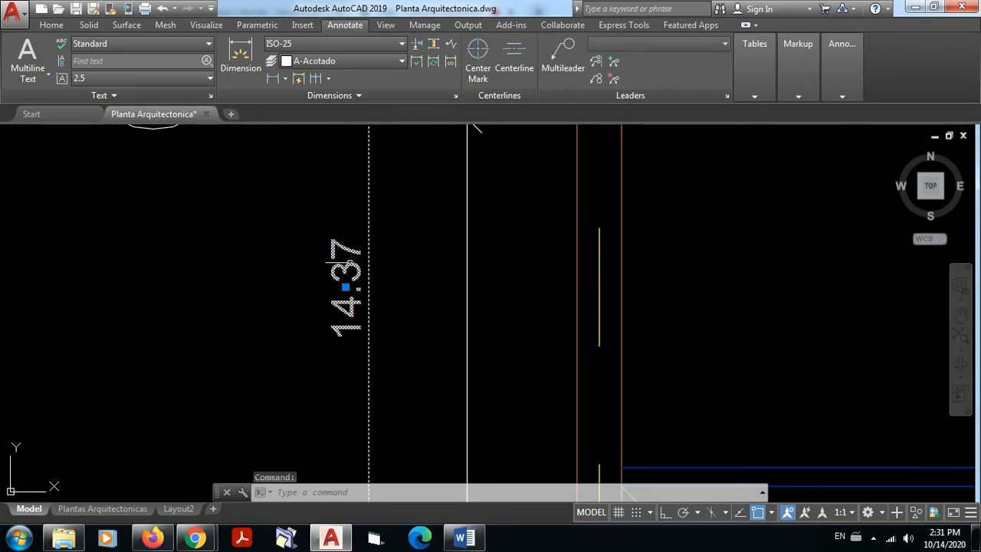
mouse_move(348, 291)
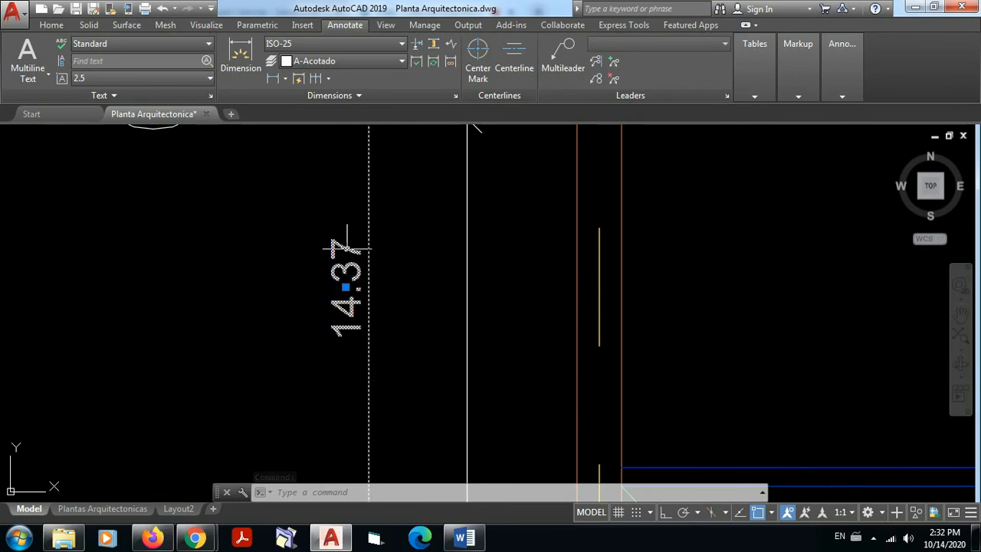
right_click(347, 291)
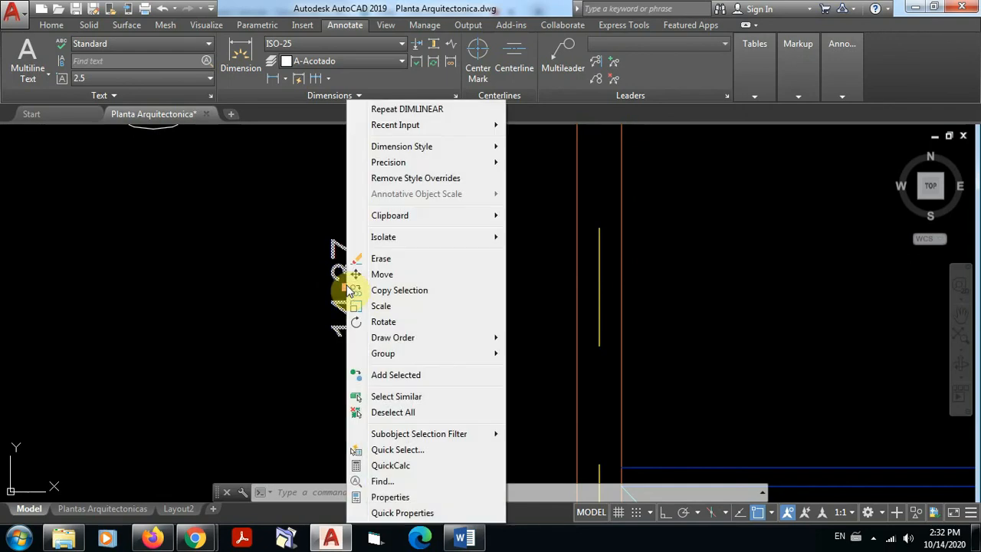
left_click(387, 497)
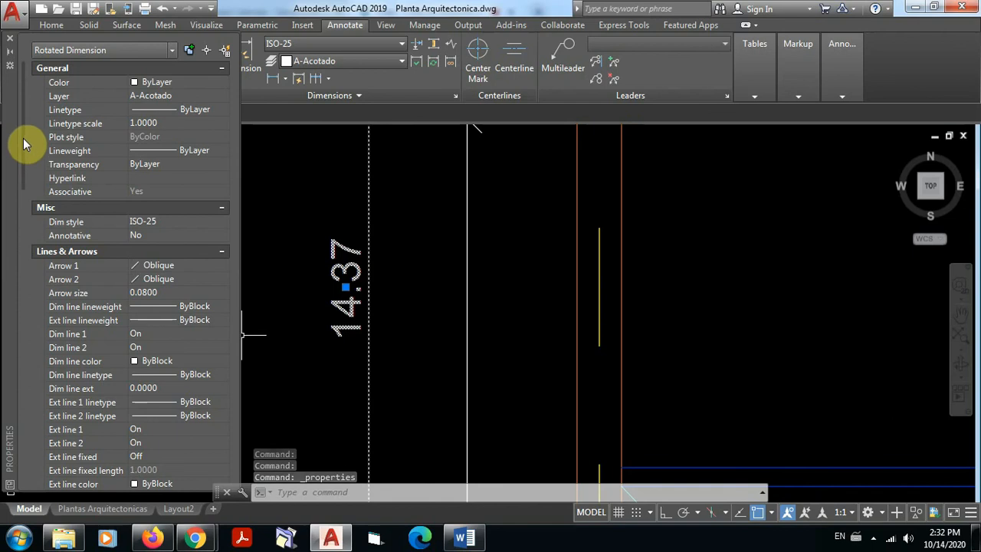
left_click_drag(22, 146, 18, 274)
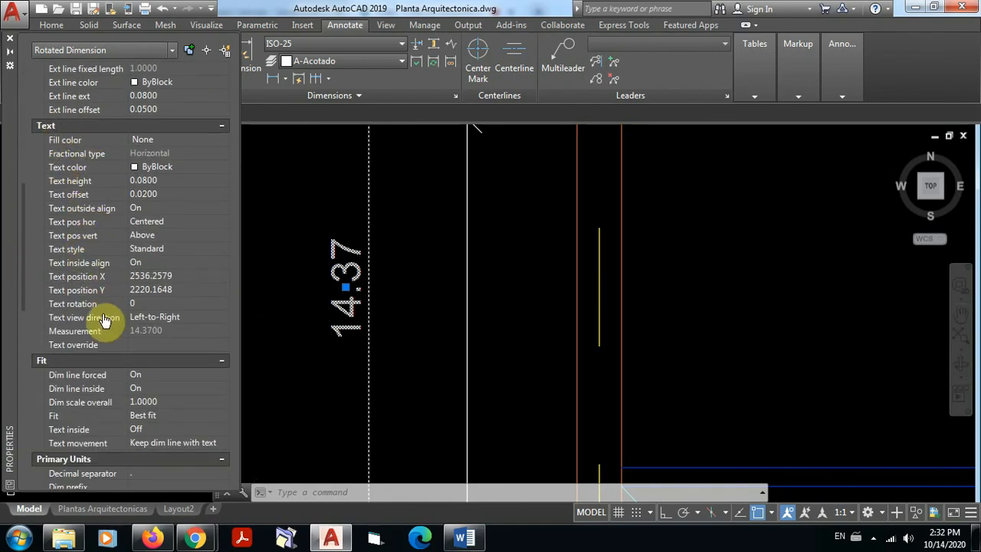
left_click(139, 346)
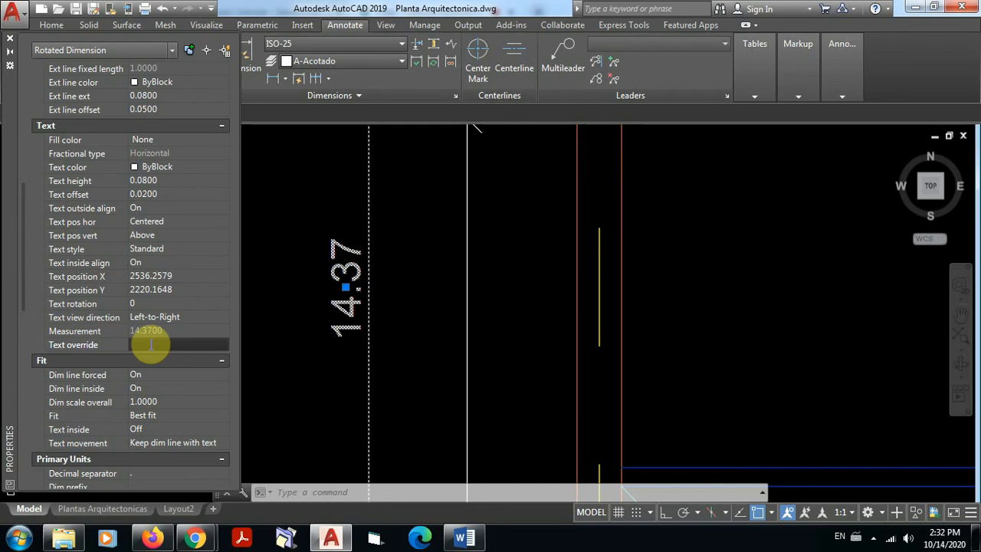
type("14.50")
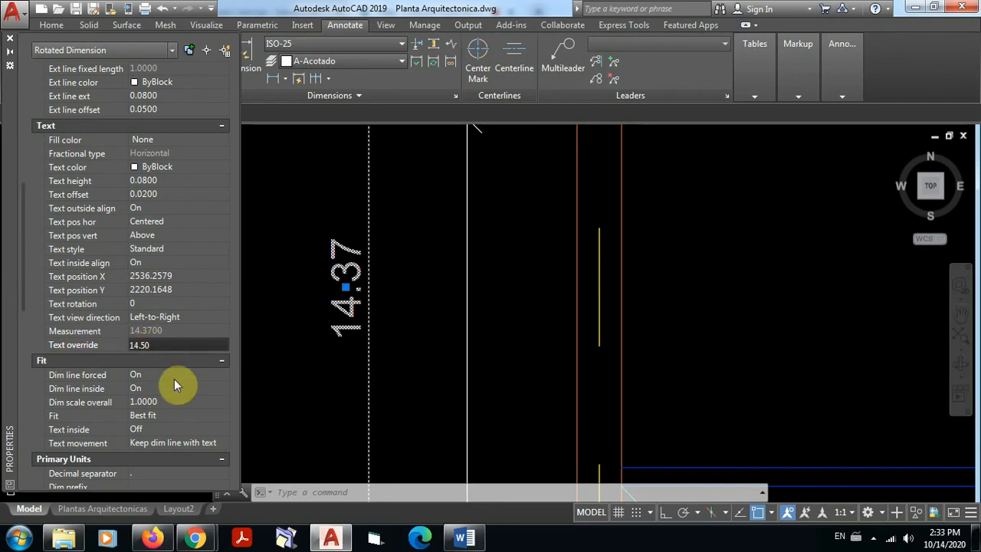
key("Return")
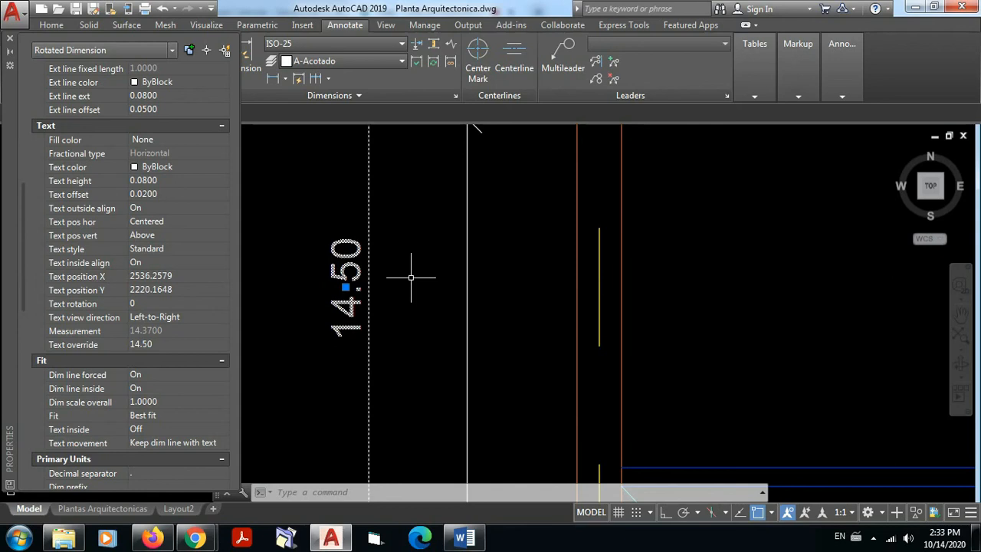
Step: Close the overall vertical dimension's properties, clear the selection, and examine the overall and axis-to-axis dimensions beside axes 2 to 4
left_click(10, 44)
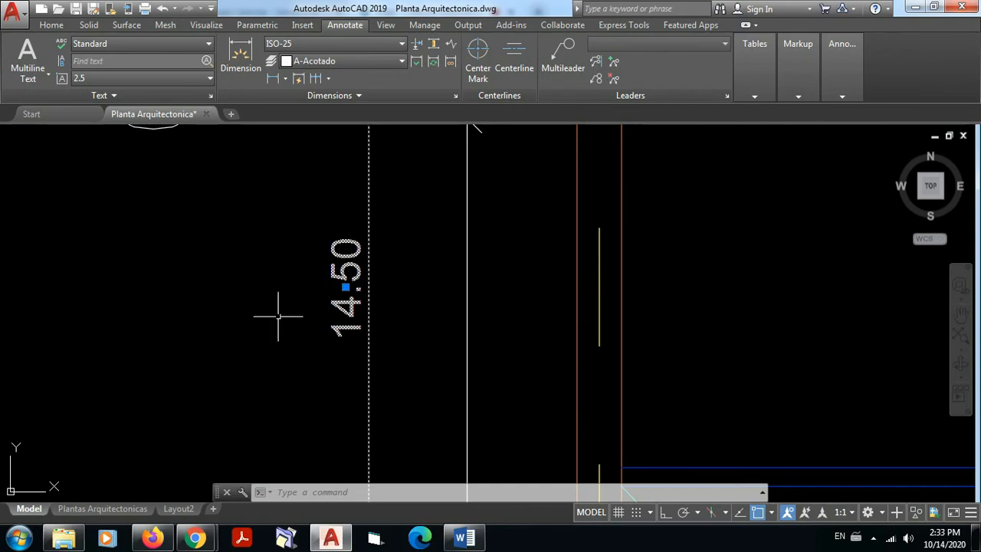
key("Escape")
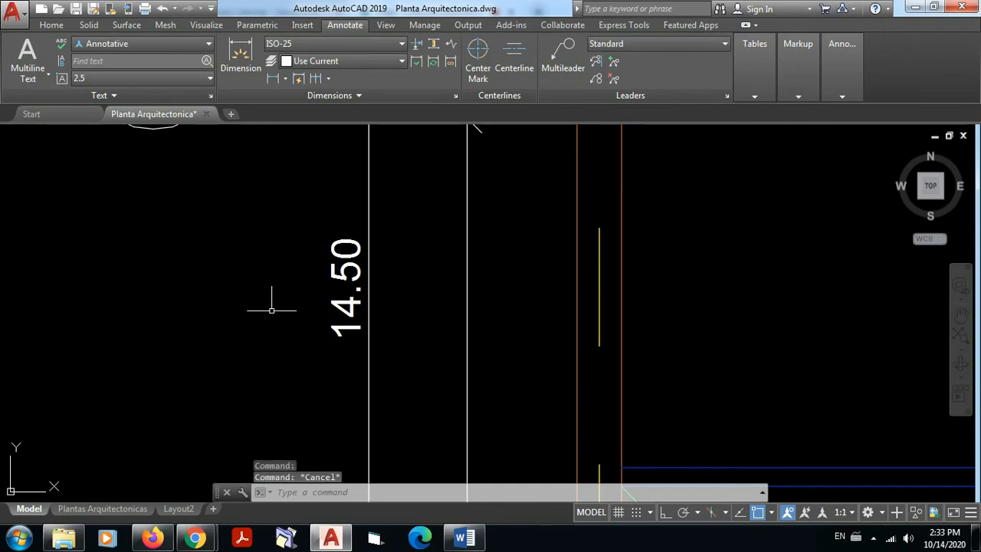
scroll(483, 337, "down", 5)
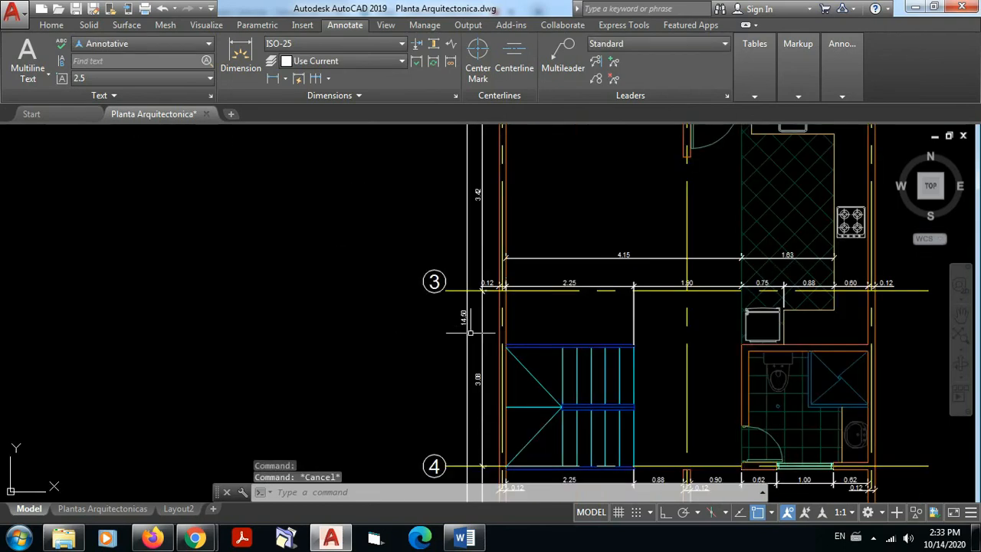
scroll(464, 312, "up", 4)
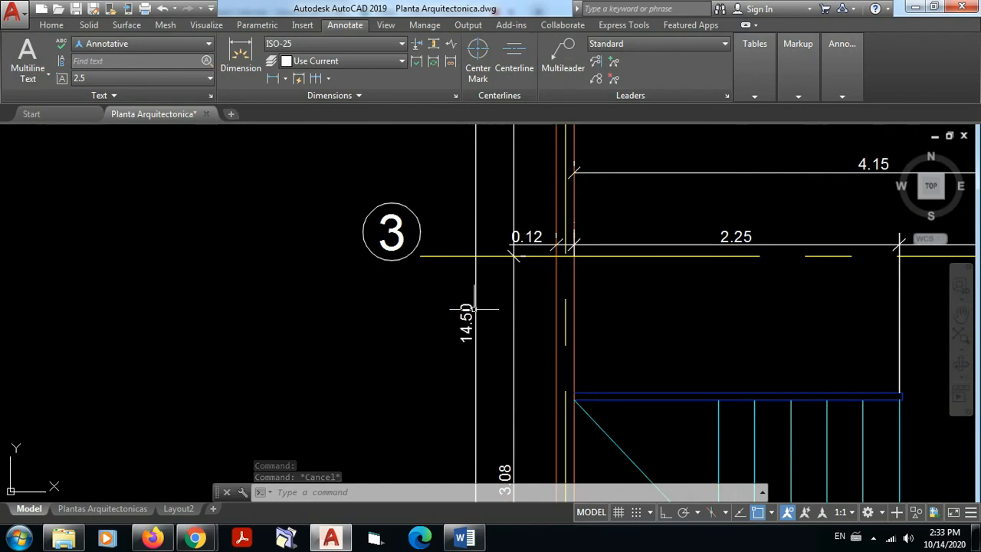
scroll(498, 299, "down", 4)
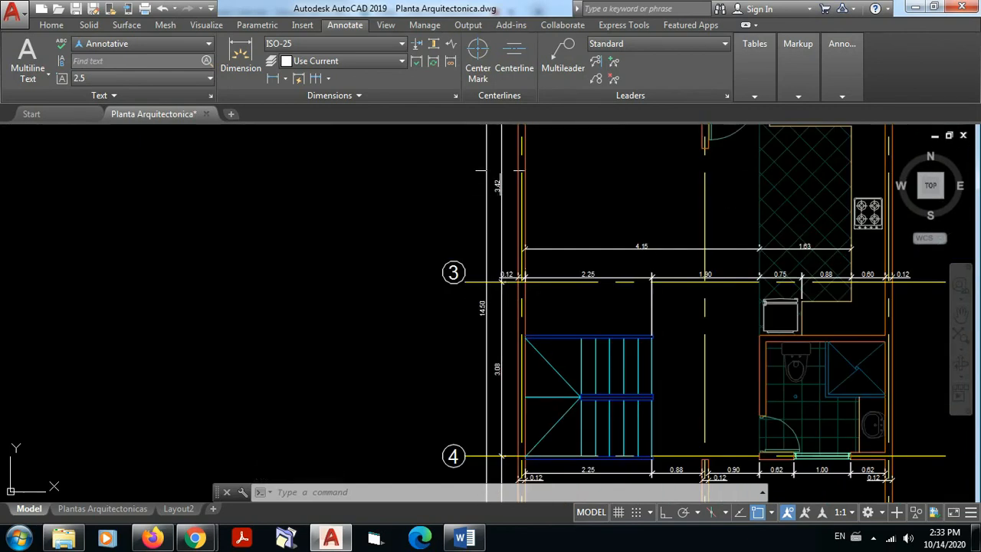
scroll(498, 185, "up", 6)
scroll(478, 332, "down", 6)
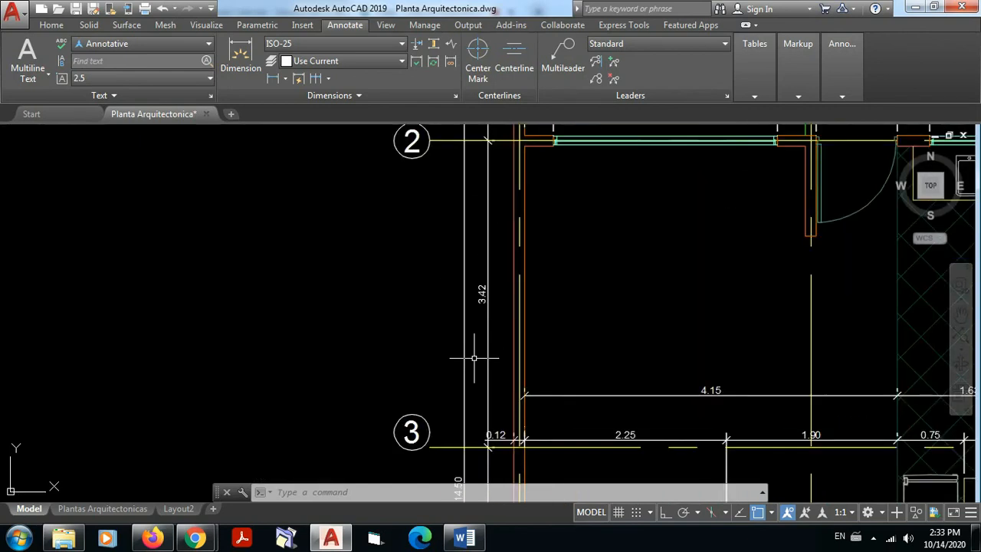
scroll(471, 427, "up", 5)
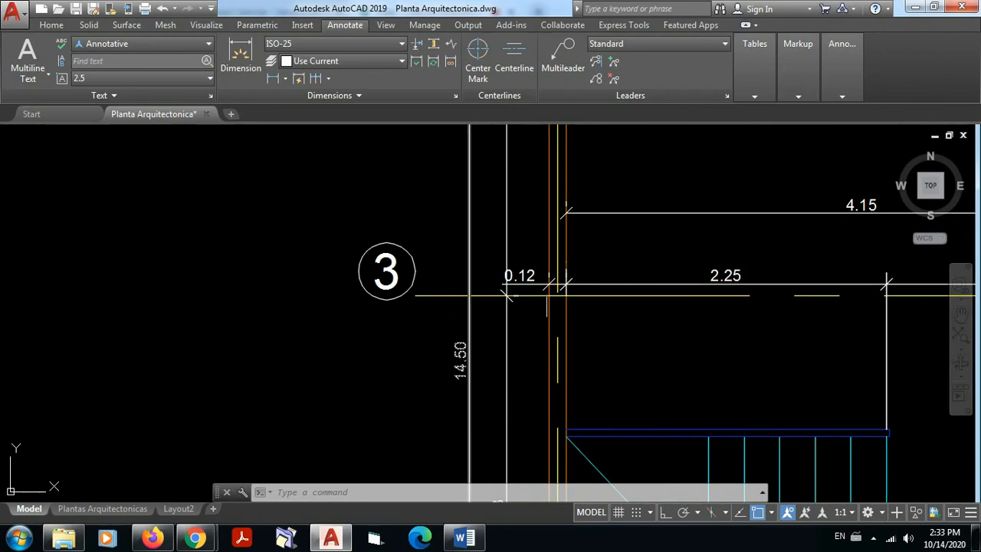
Step: Check the measurement and text override in the properties of the horizontal 2.25 dimension at axis 3, leaving them unedited
scroll(725, 284, "up", 5)
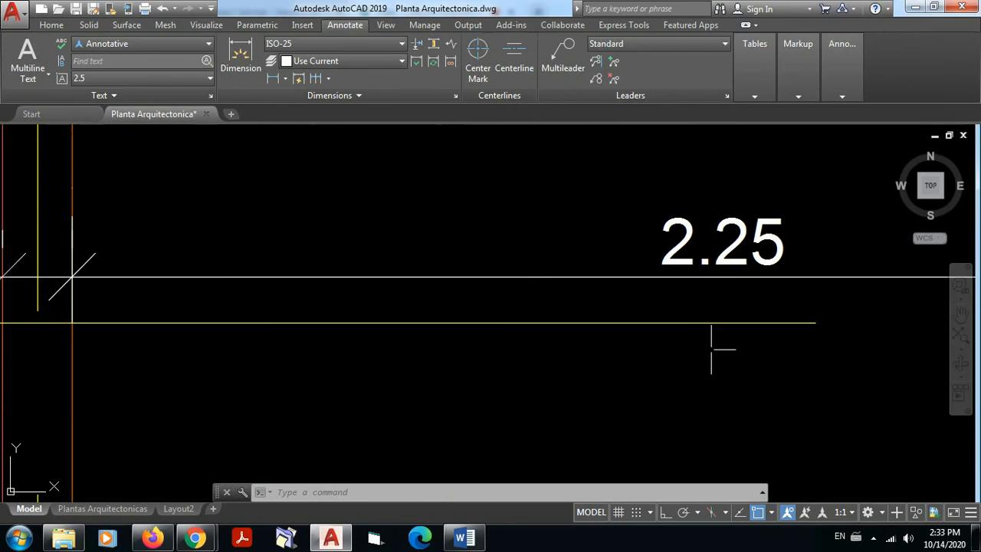
left_click(739, 221)
mouse_move(723, 244)
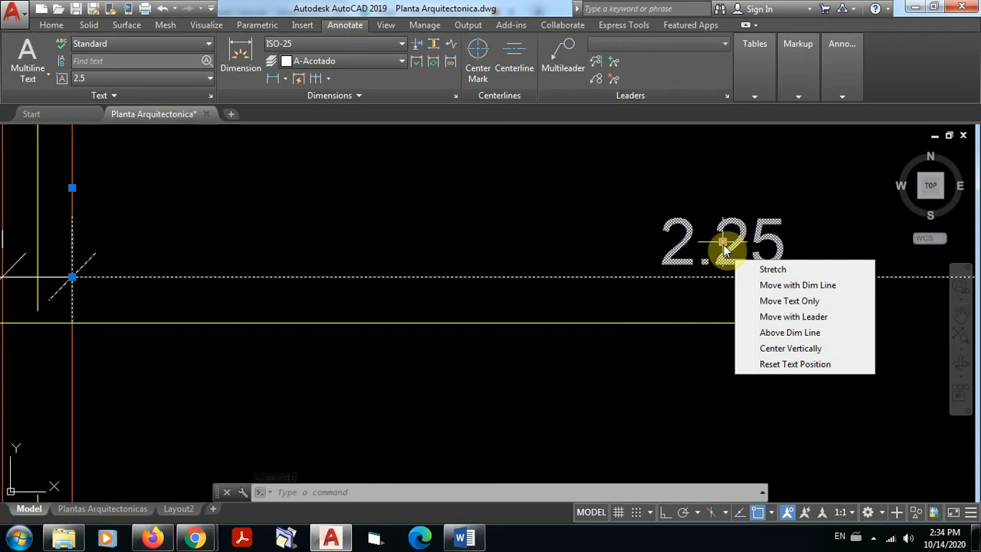
right_click(724, 250)
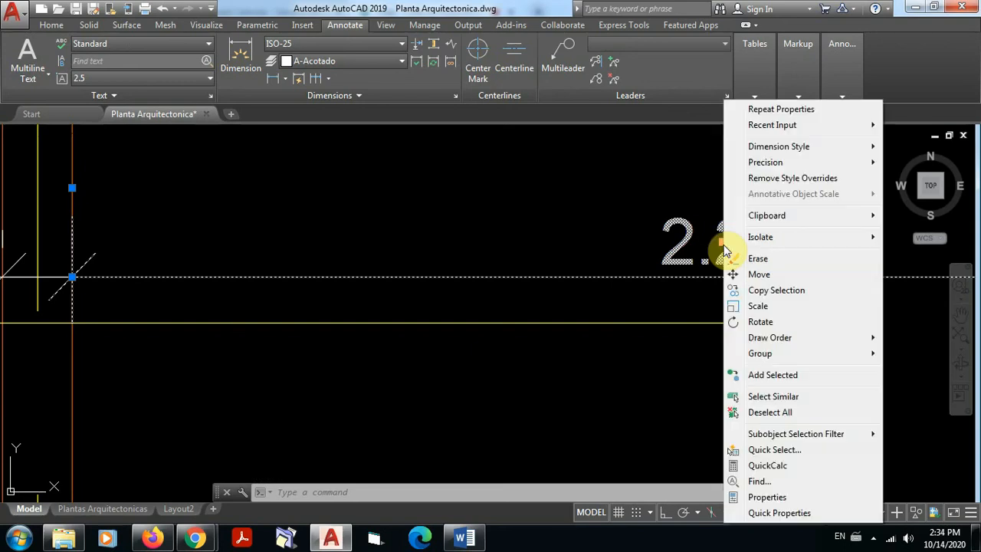
left_click(777, 498)
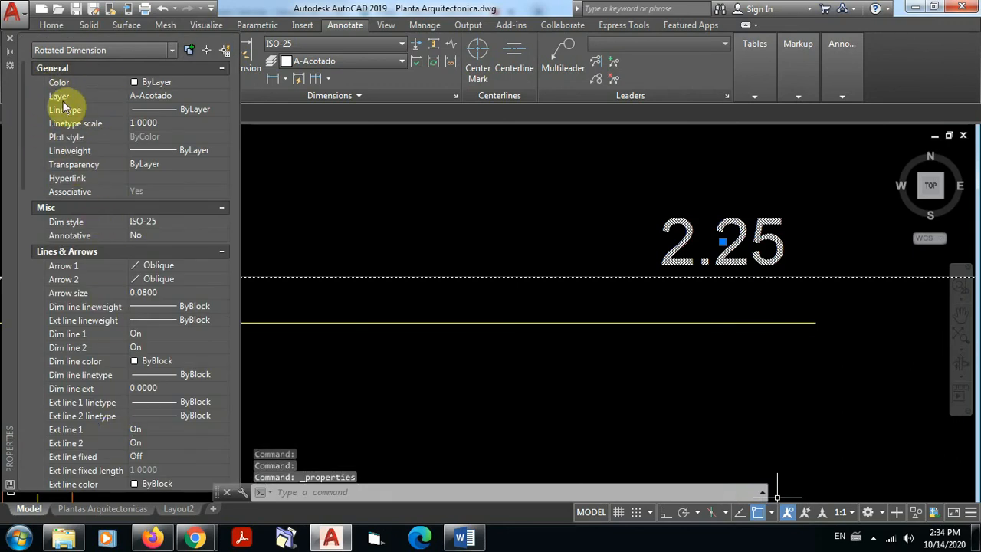
left_click_drag(23, 112, 18, 244)
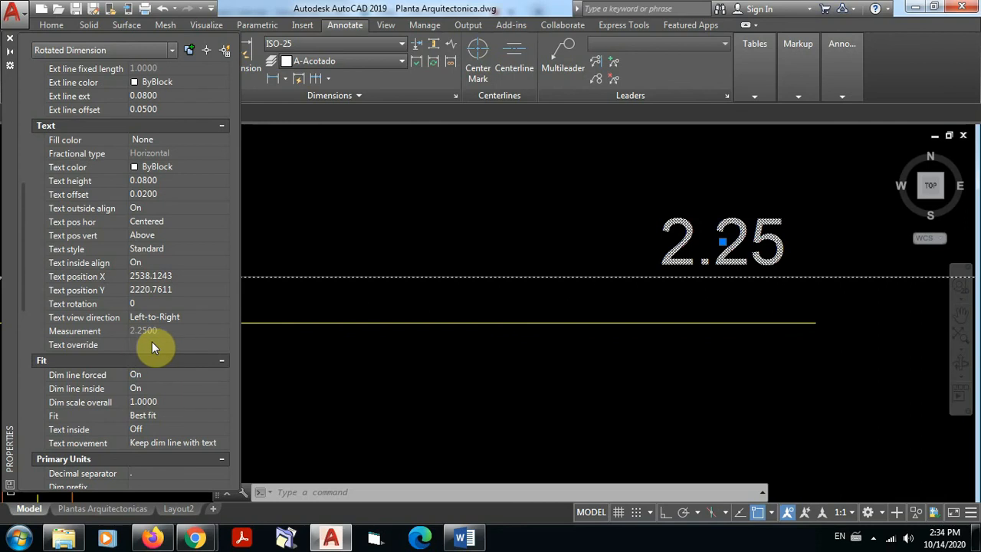
left_click(10, 38)
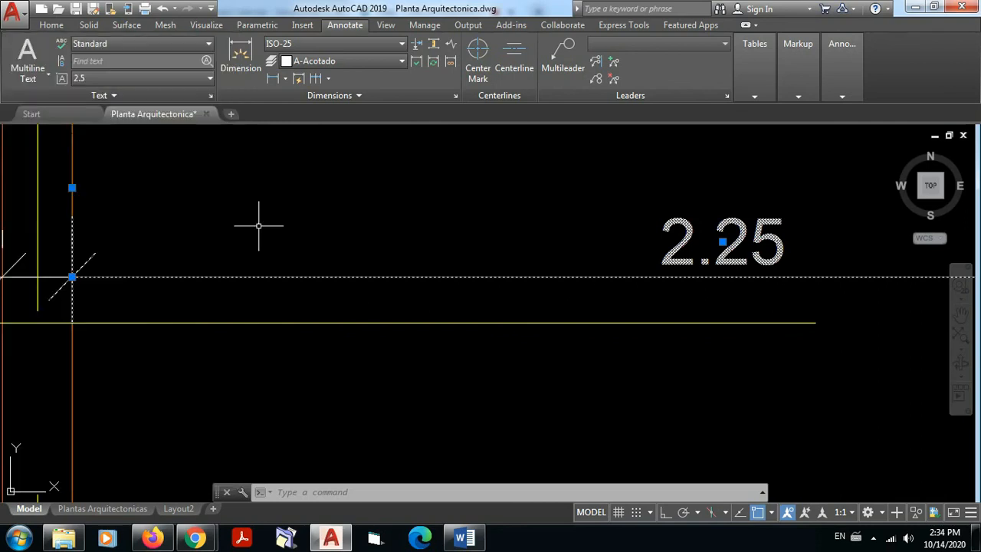
key("Escape")
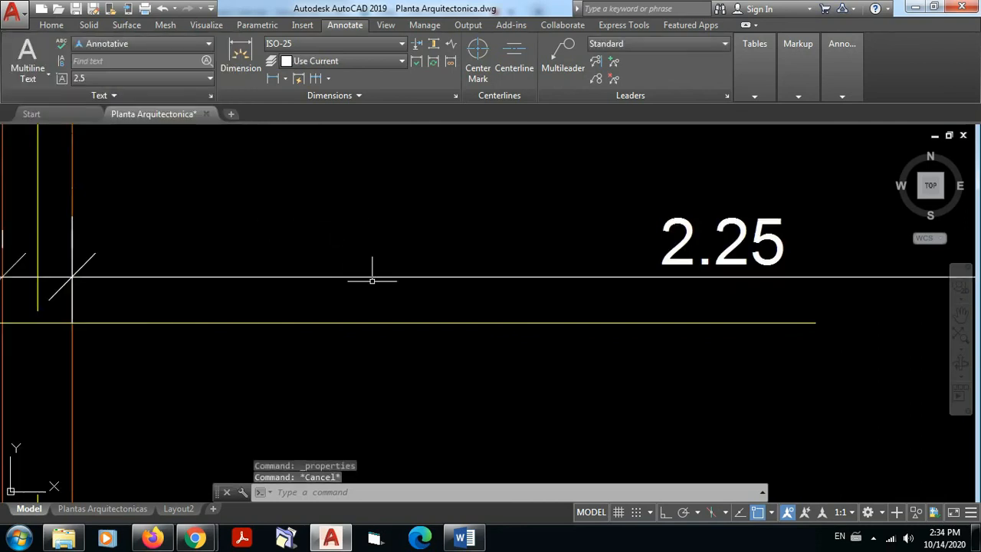
scroll(373, 273, "down", 10)
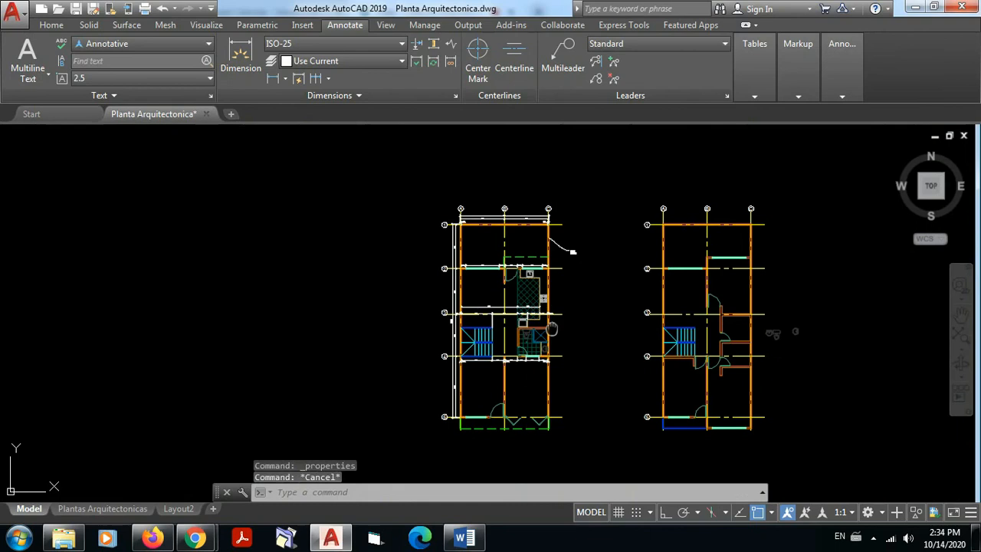
middle_click_drag(552, 328, 506, 293)
scroll(539, 271, "up", 2)
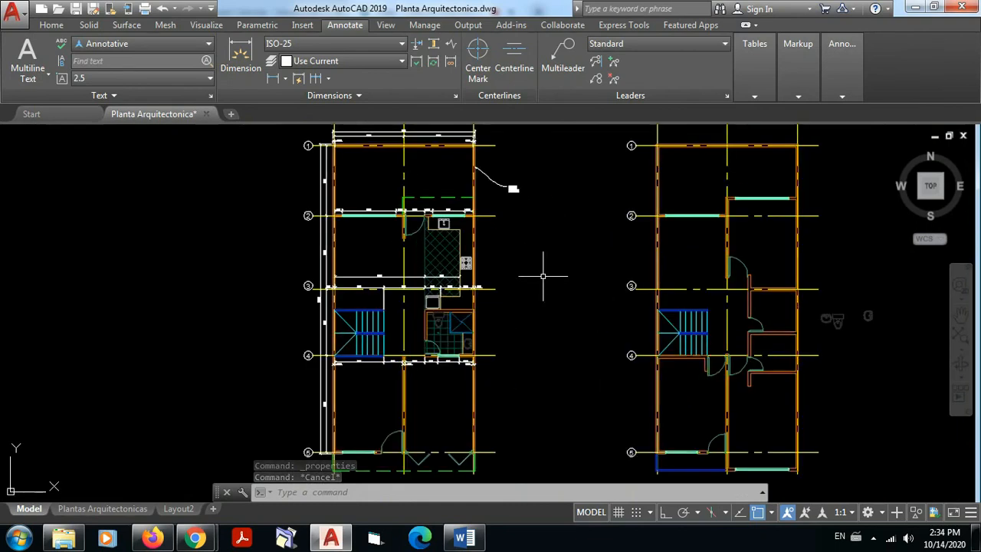
scroll(542, 276, "down", 2)
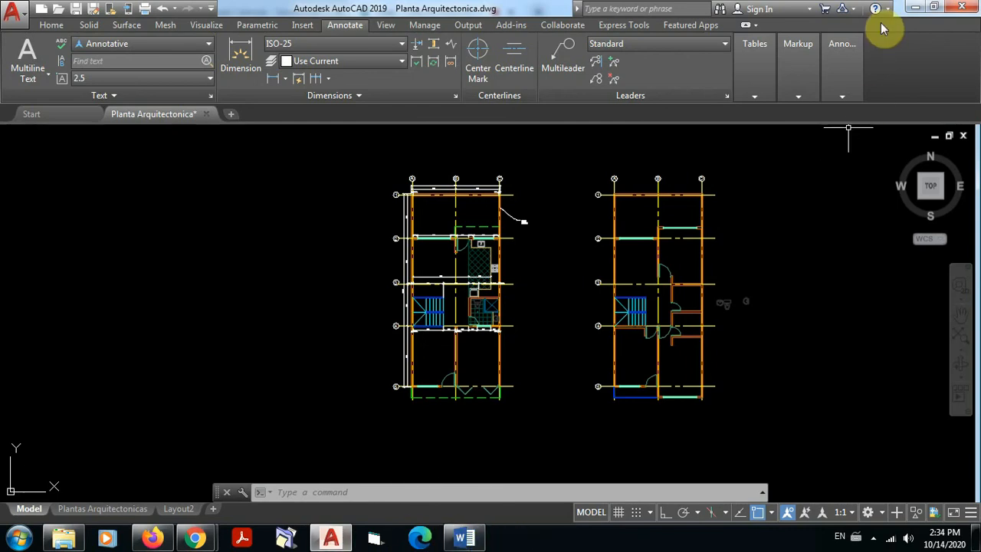
left_click(873, 538)
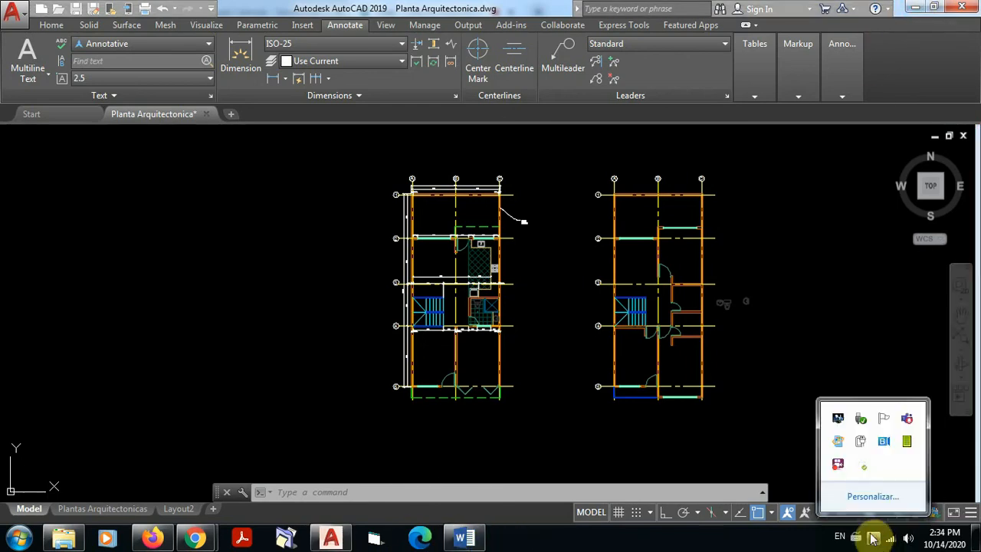
right_click(838, 465)
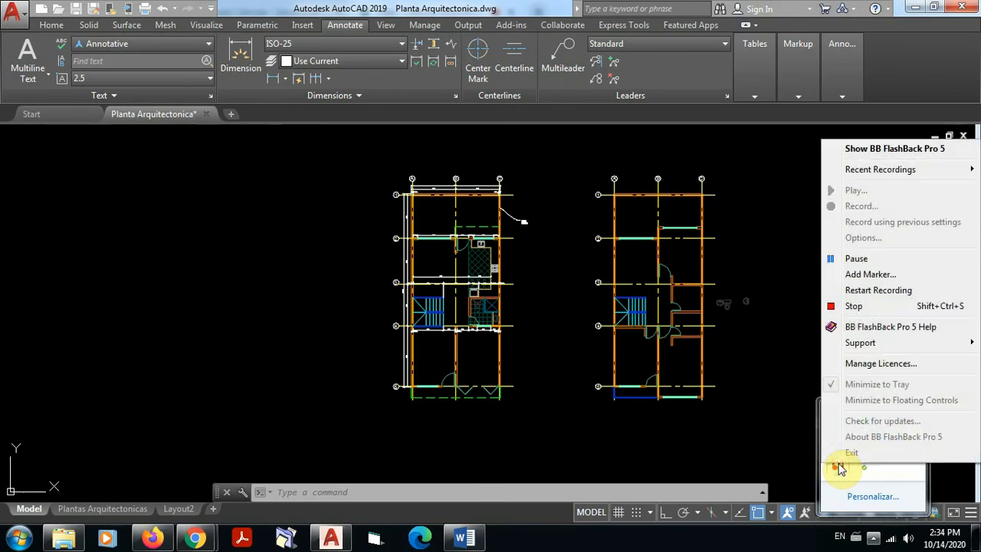